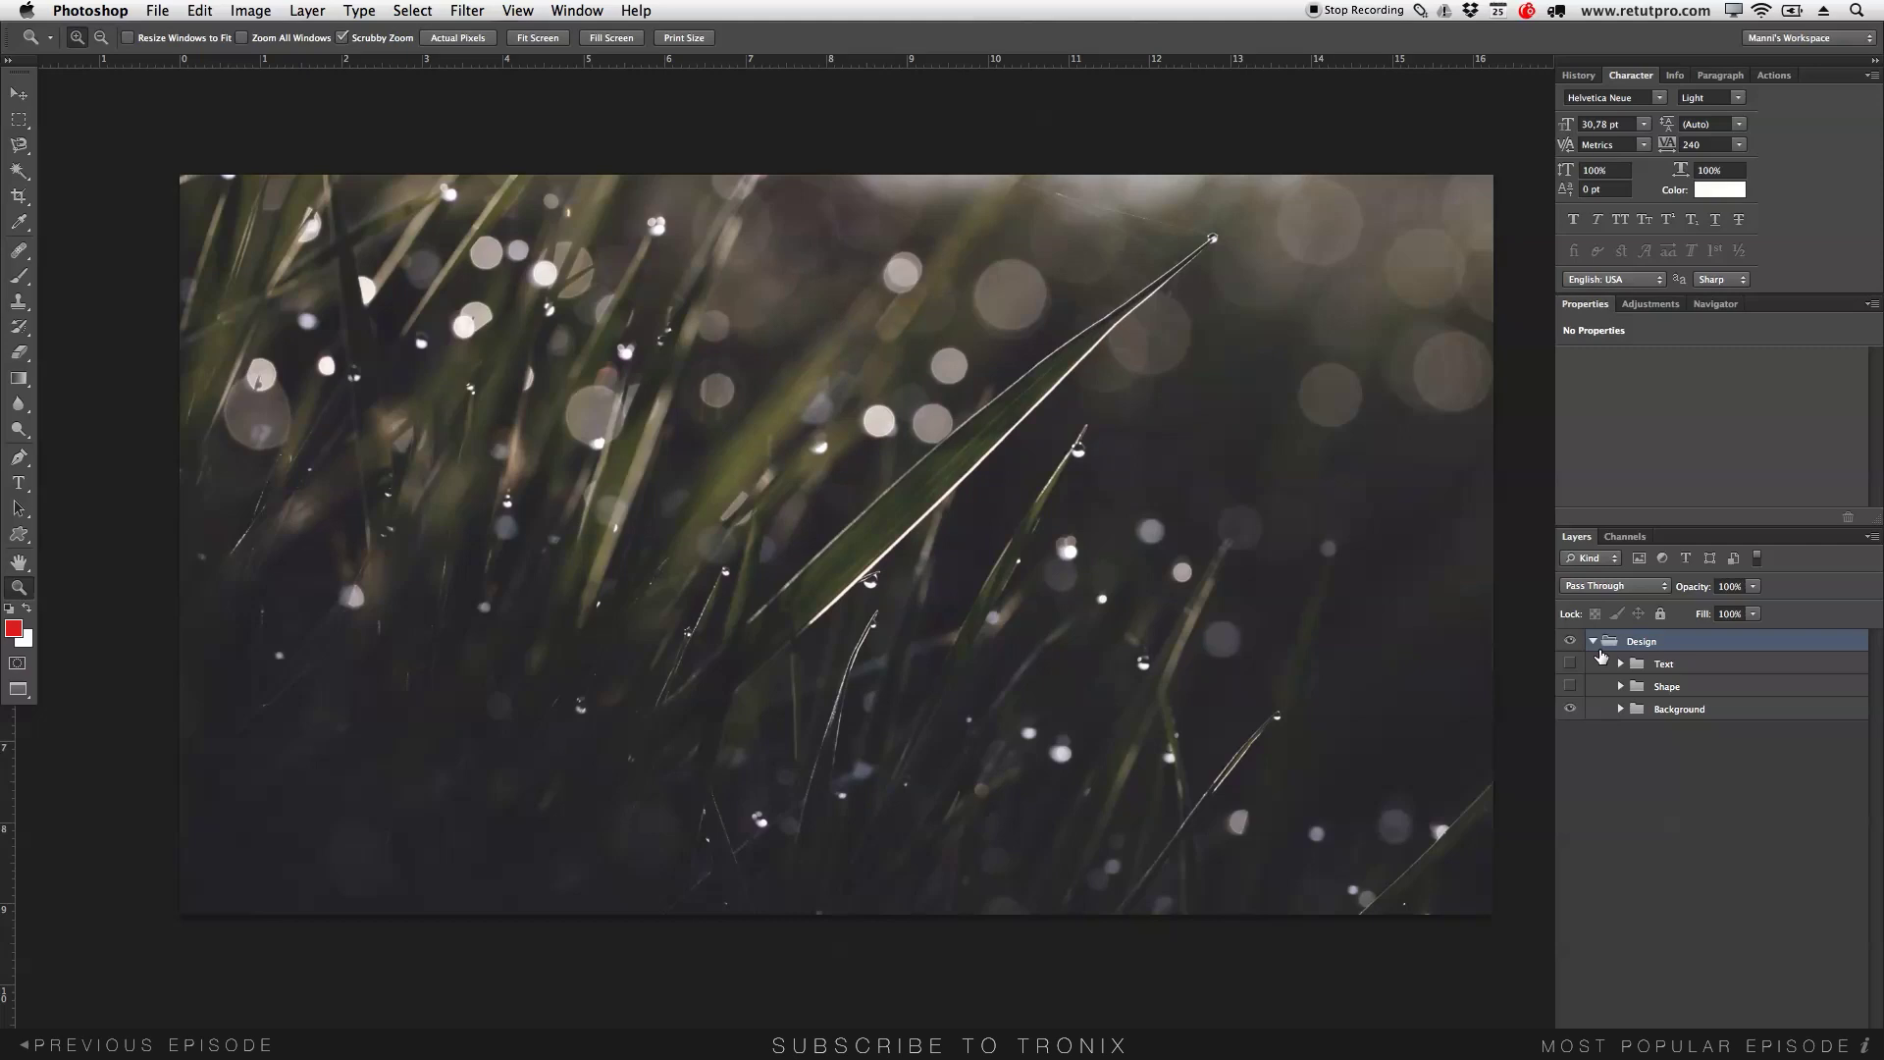
Expand the Background group and add a new empty layer above the Design group.
left_click(1620, 709)
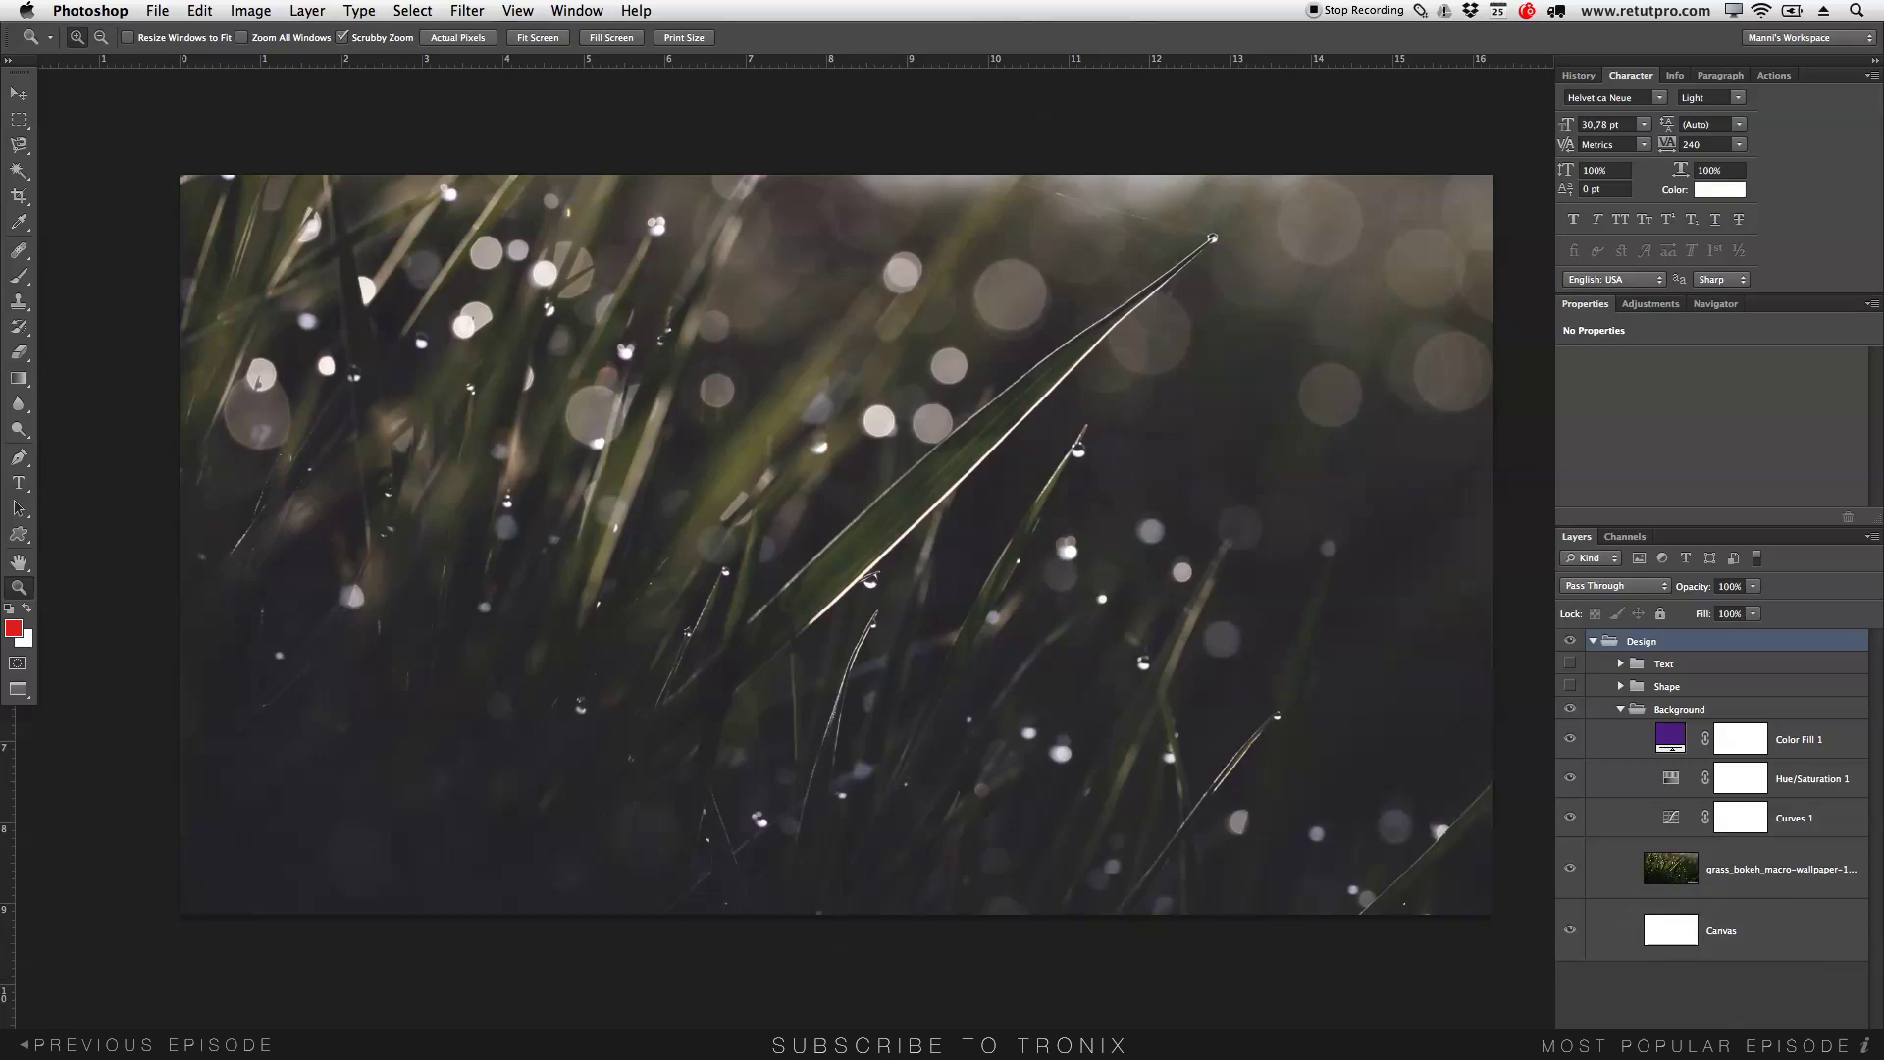
key("alt+shift+super+n")
left_click_drag(1632, 684, 1631, 630)
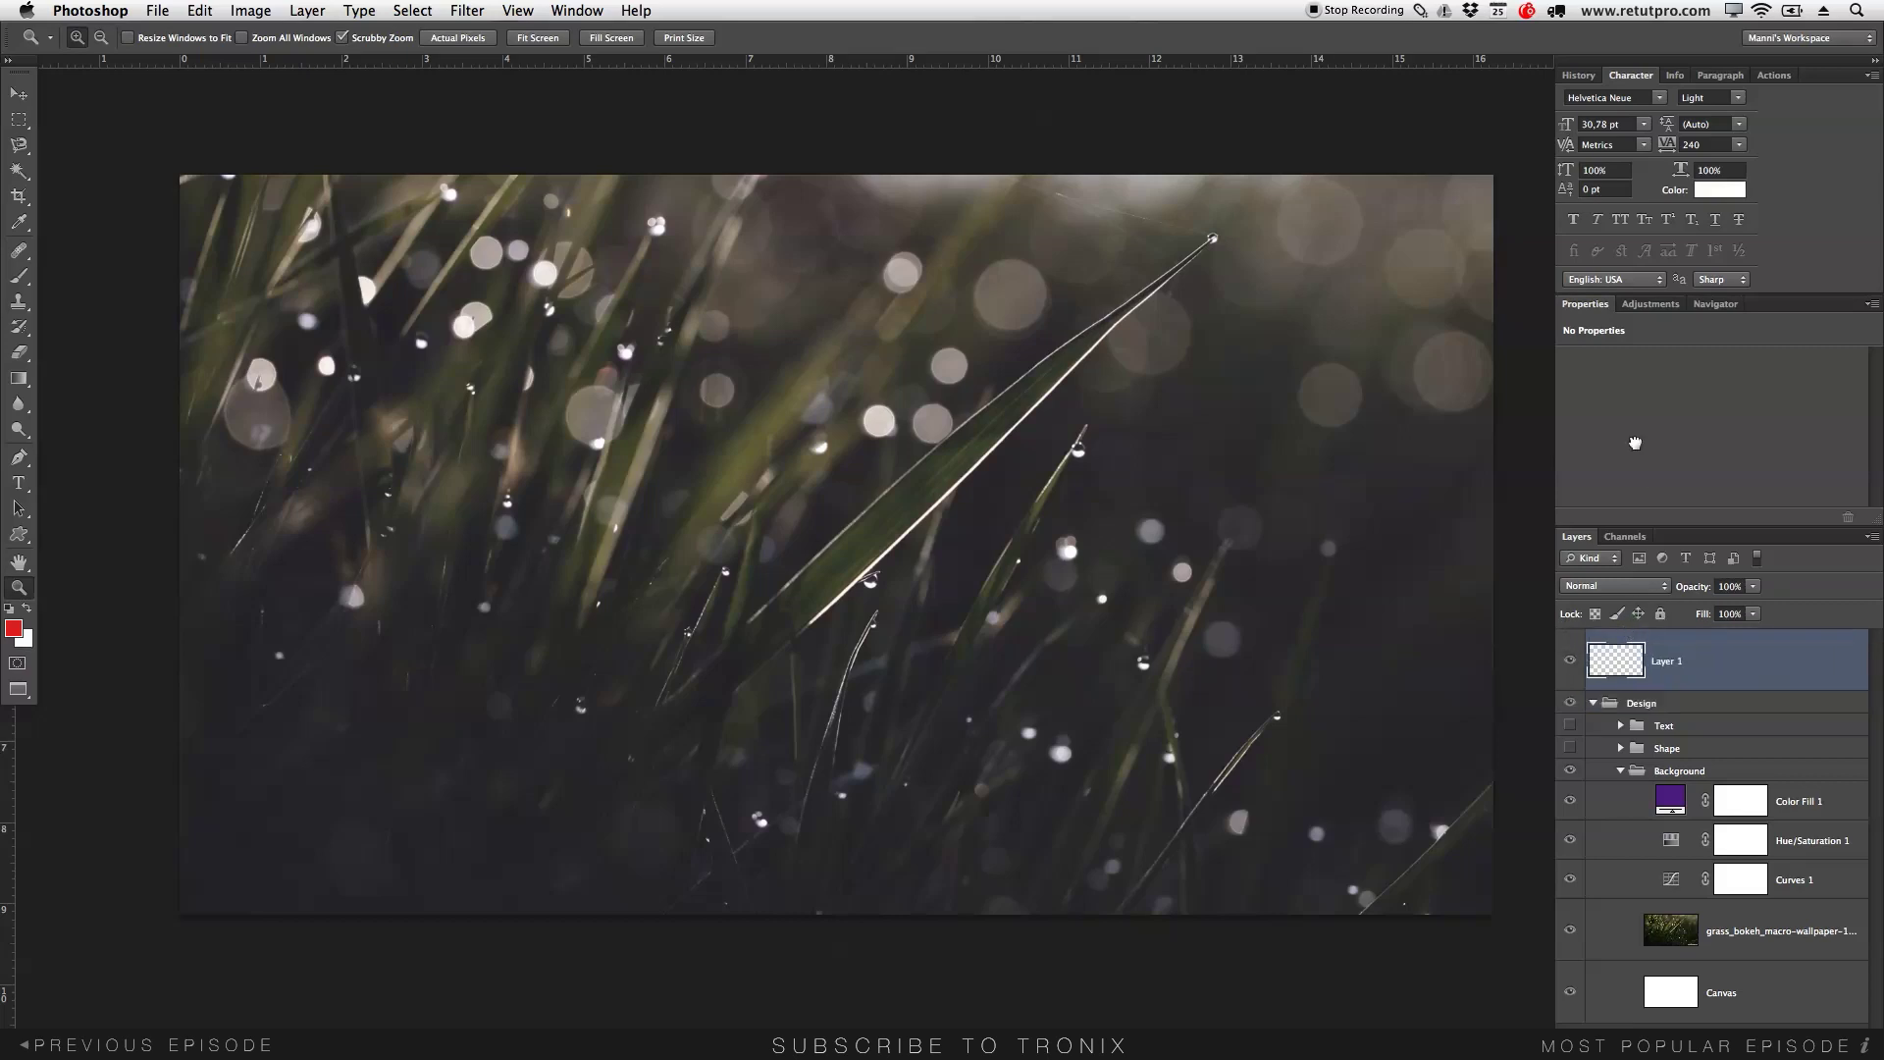
Rename the new empty layer above the Design group as Background.
left_click(1579, 74)
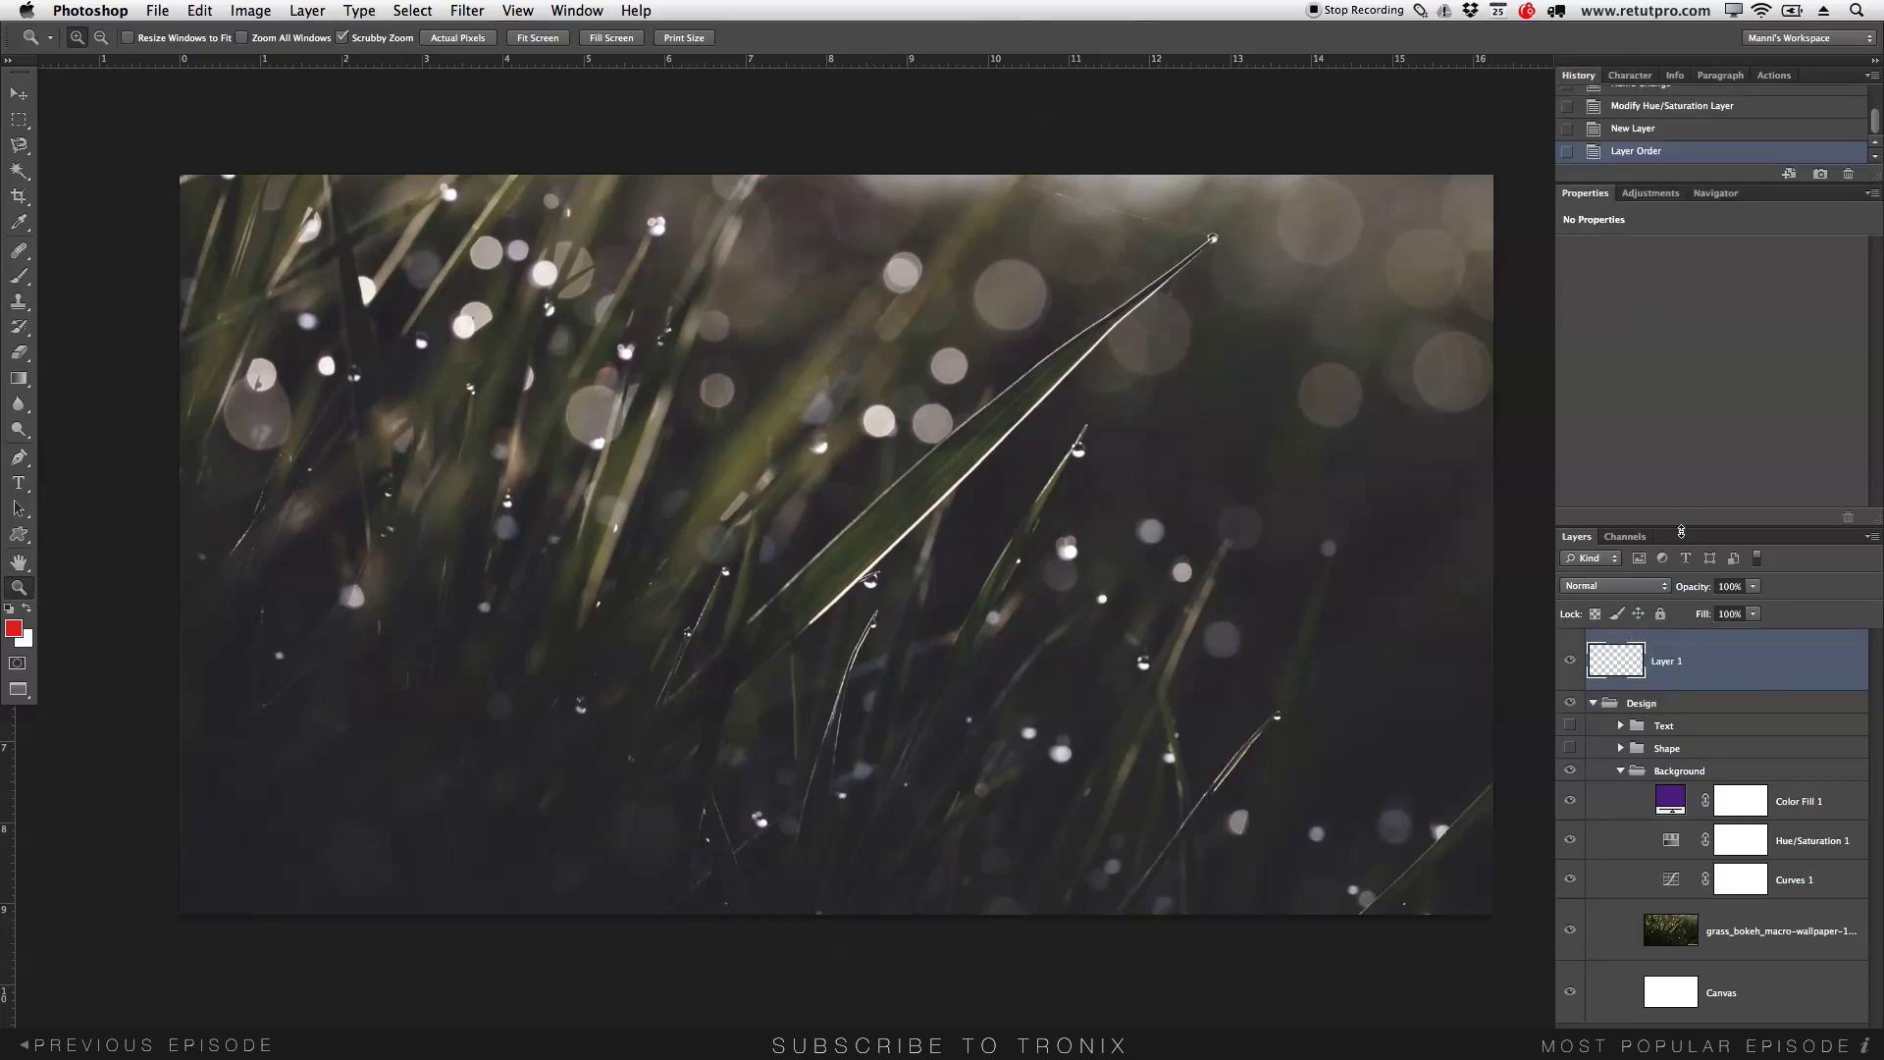
left_click_drag(1682, 512, 1676, 291)
left_click(1663, 557)
double_click(1669, 551)
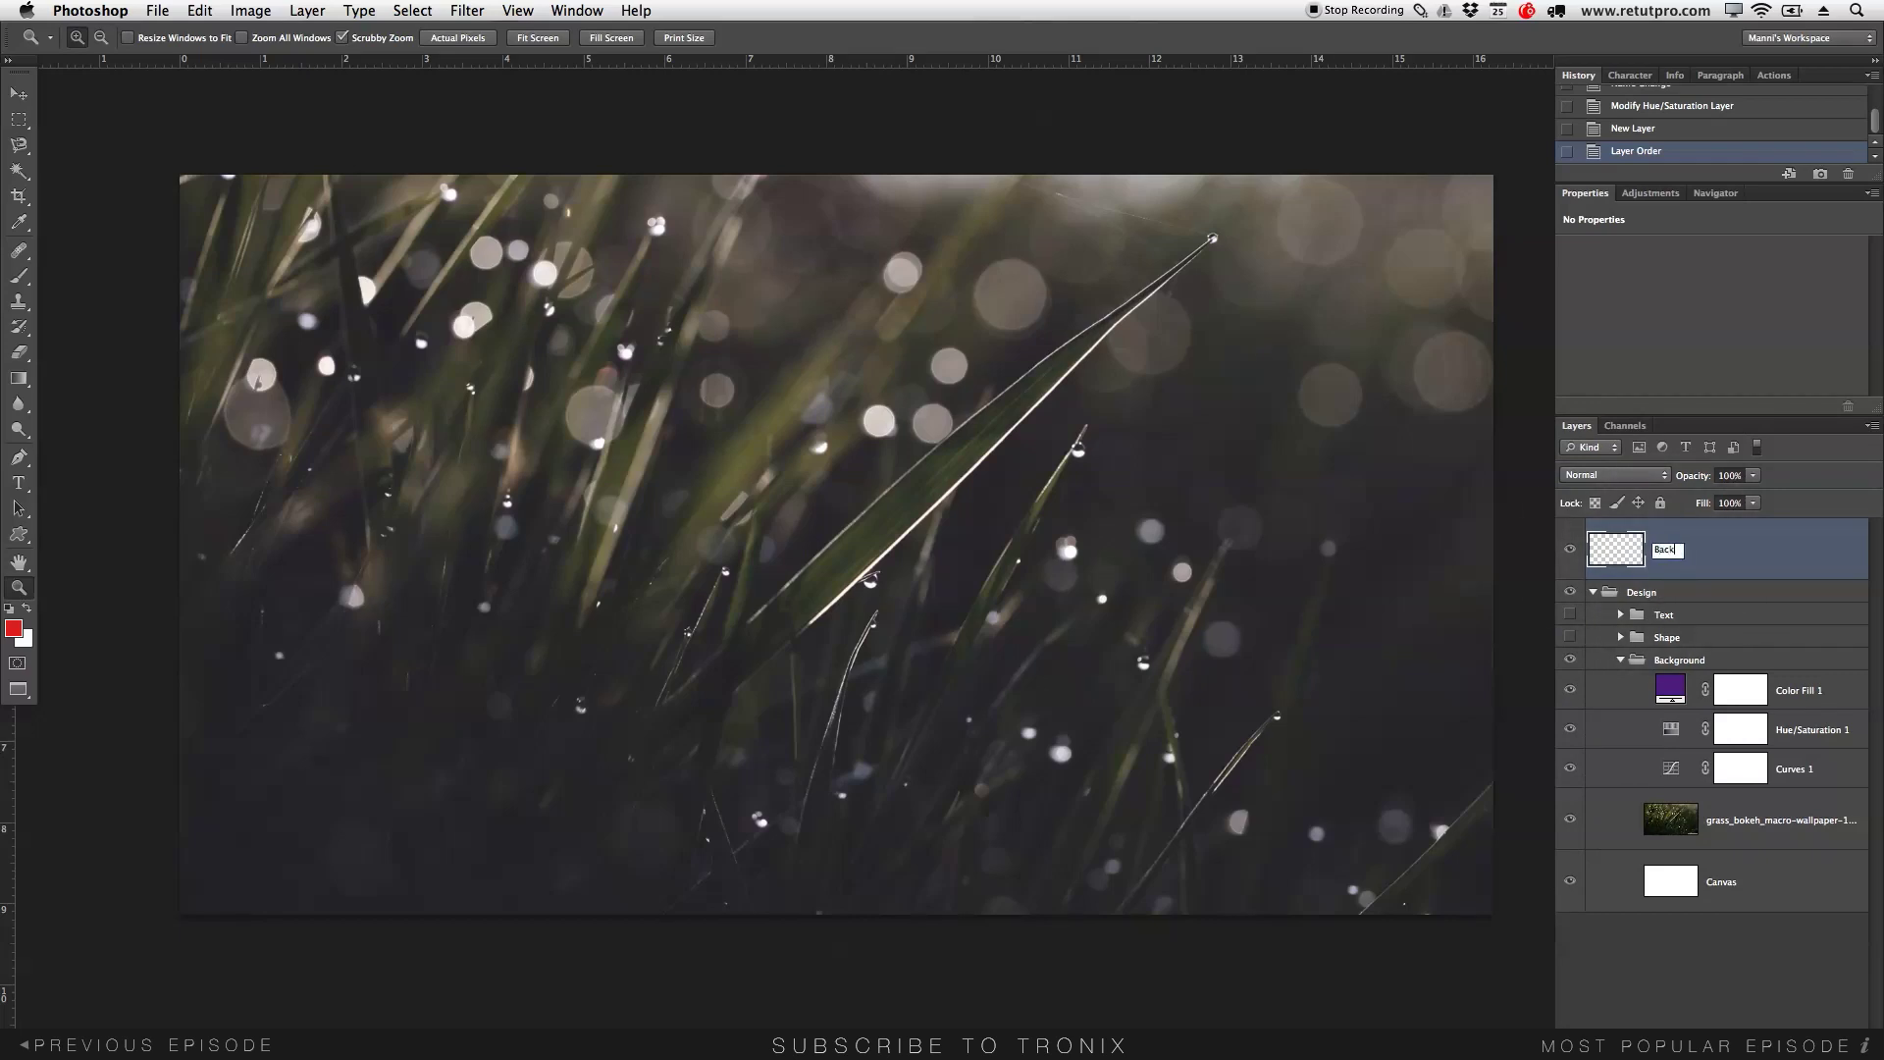
key("Return")
left_click(1671, 556)
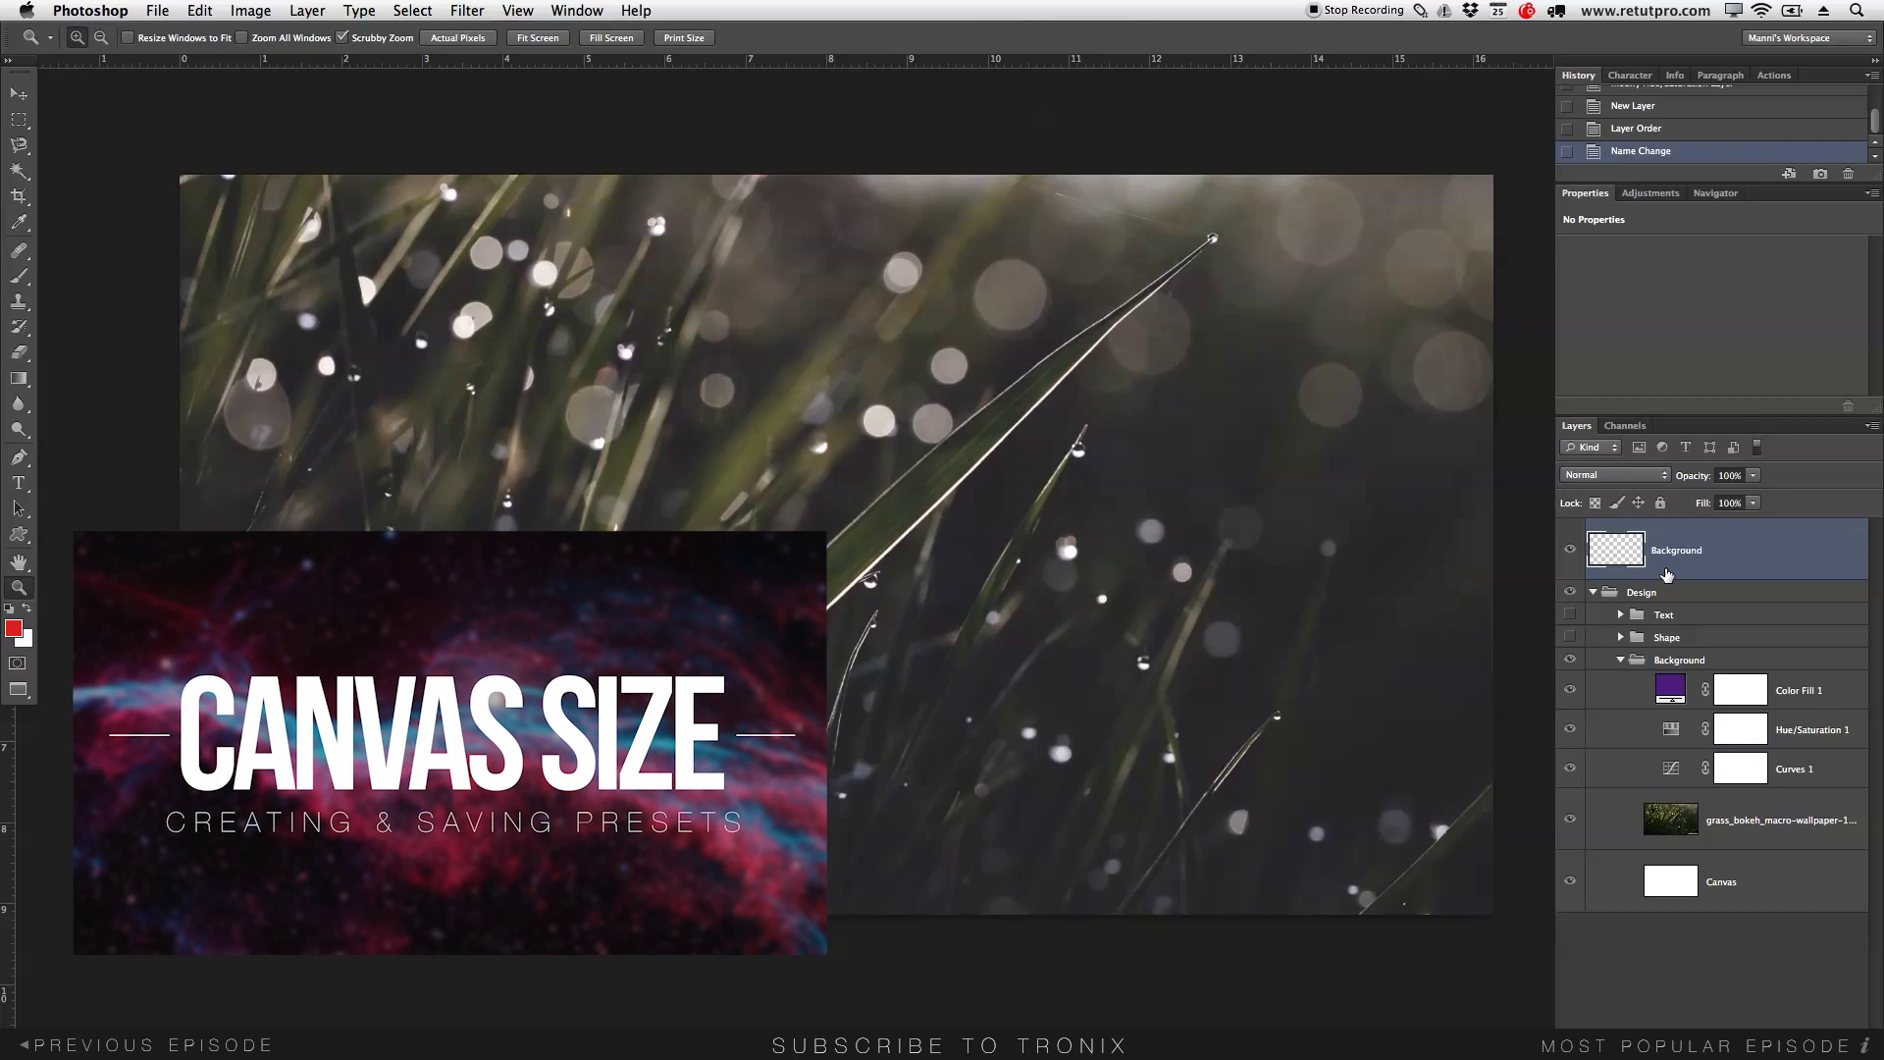
left_click(1665, 574)
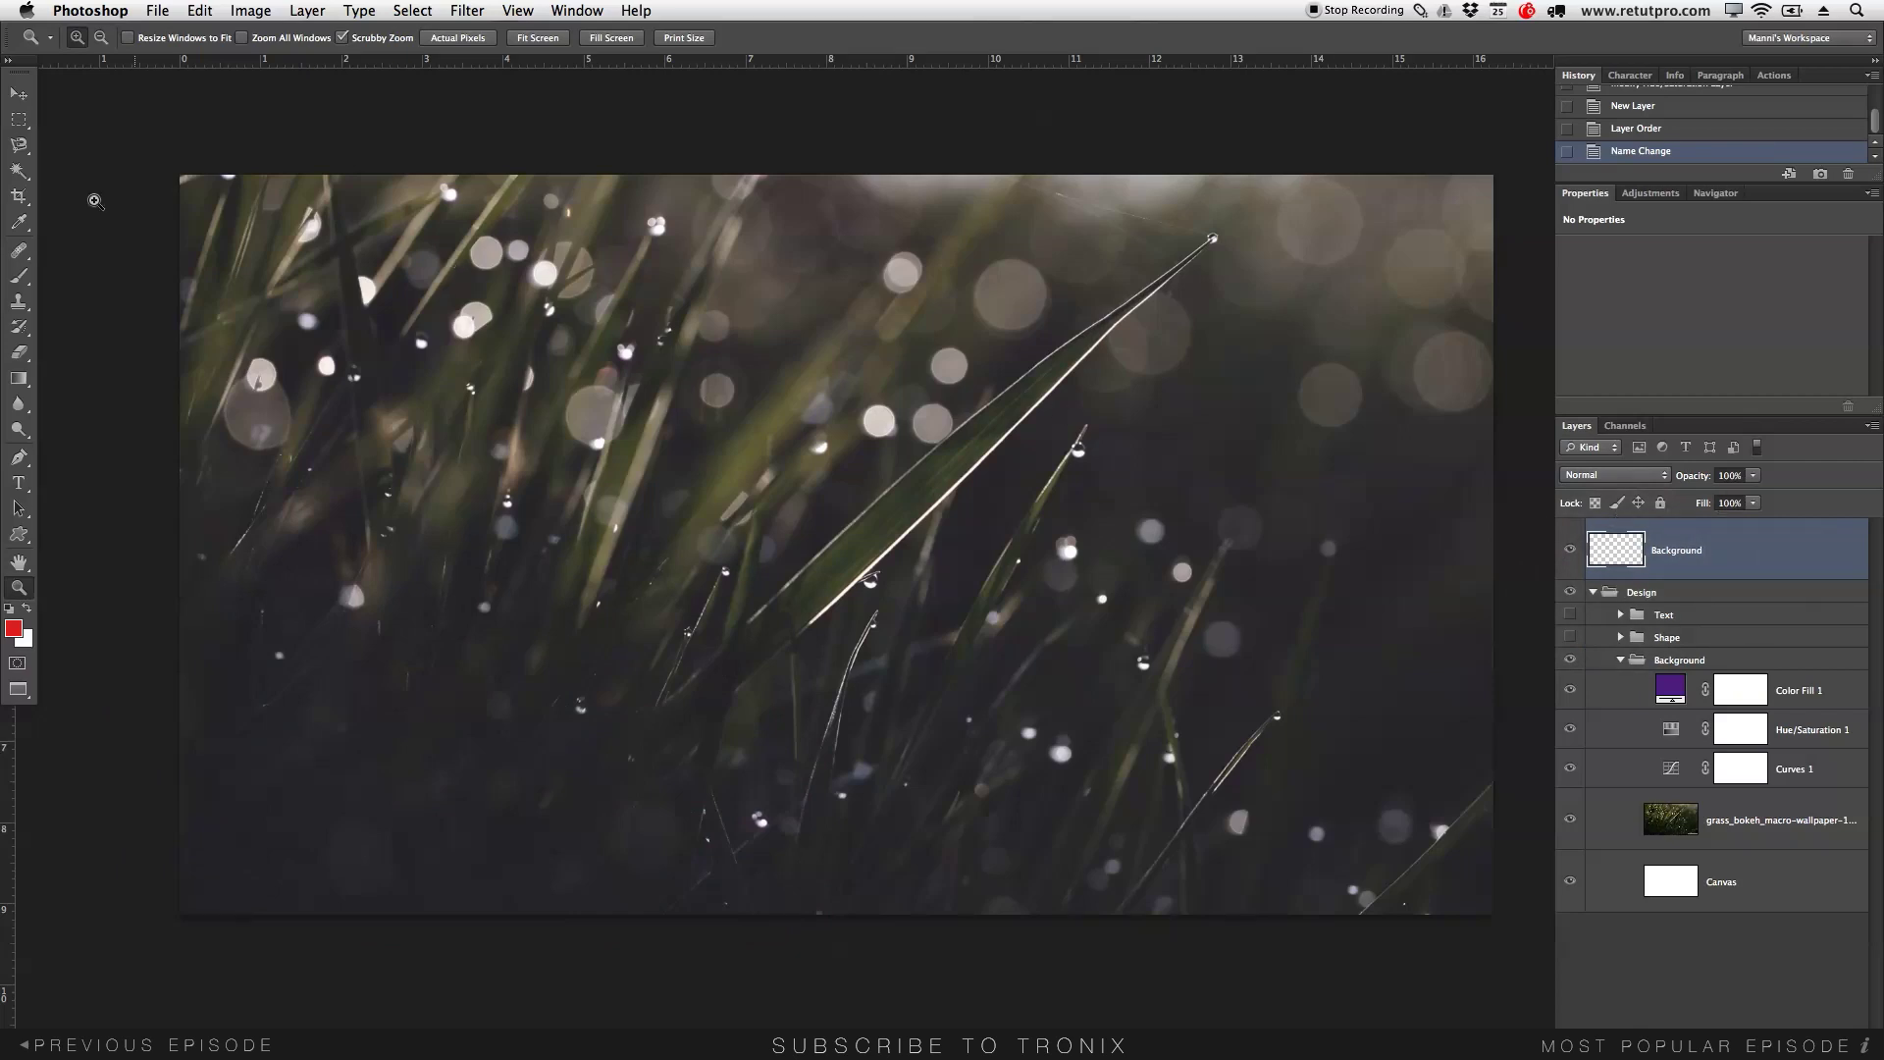
Select the whole canvas with the Rectangular Marquee, fill the new Background layer with white at 100% opacity, and deselect.
left_click(19, 121)
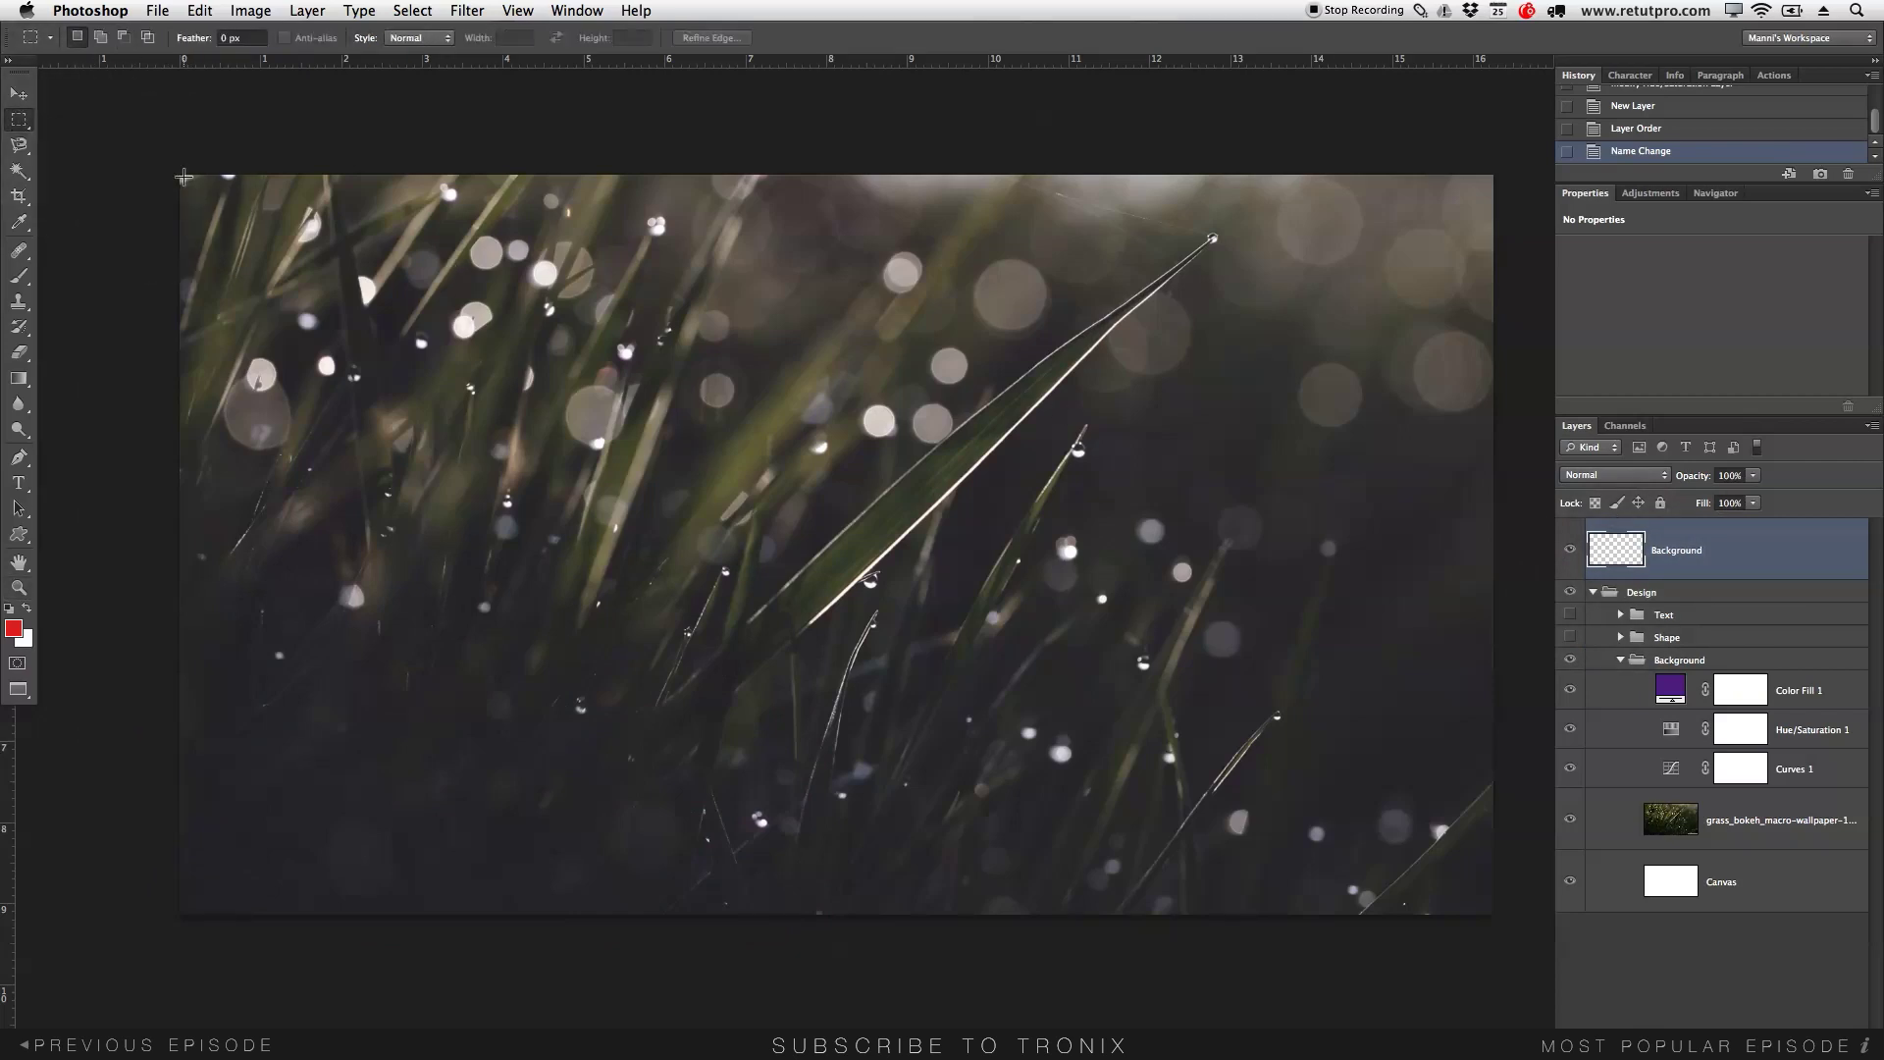
left_click_drag(181, 176, 1546, 912)
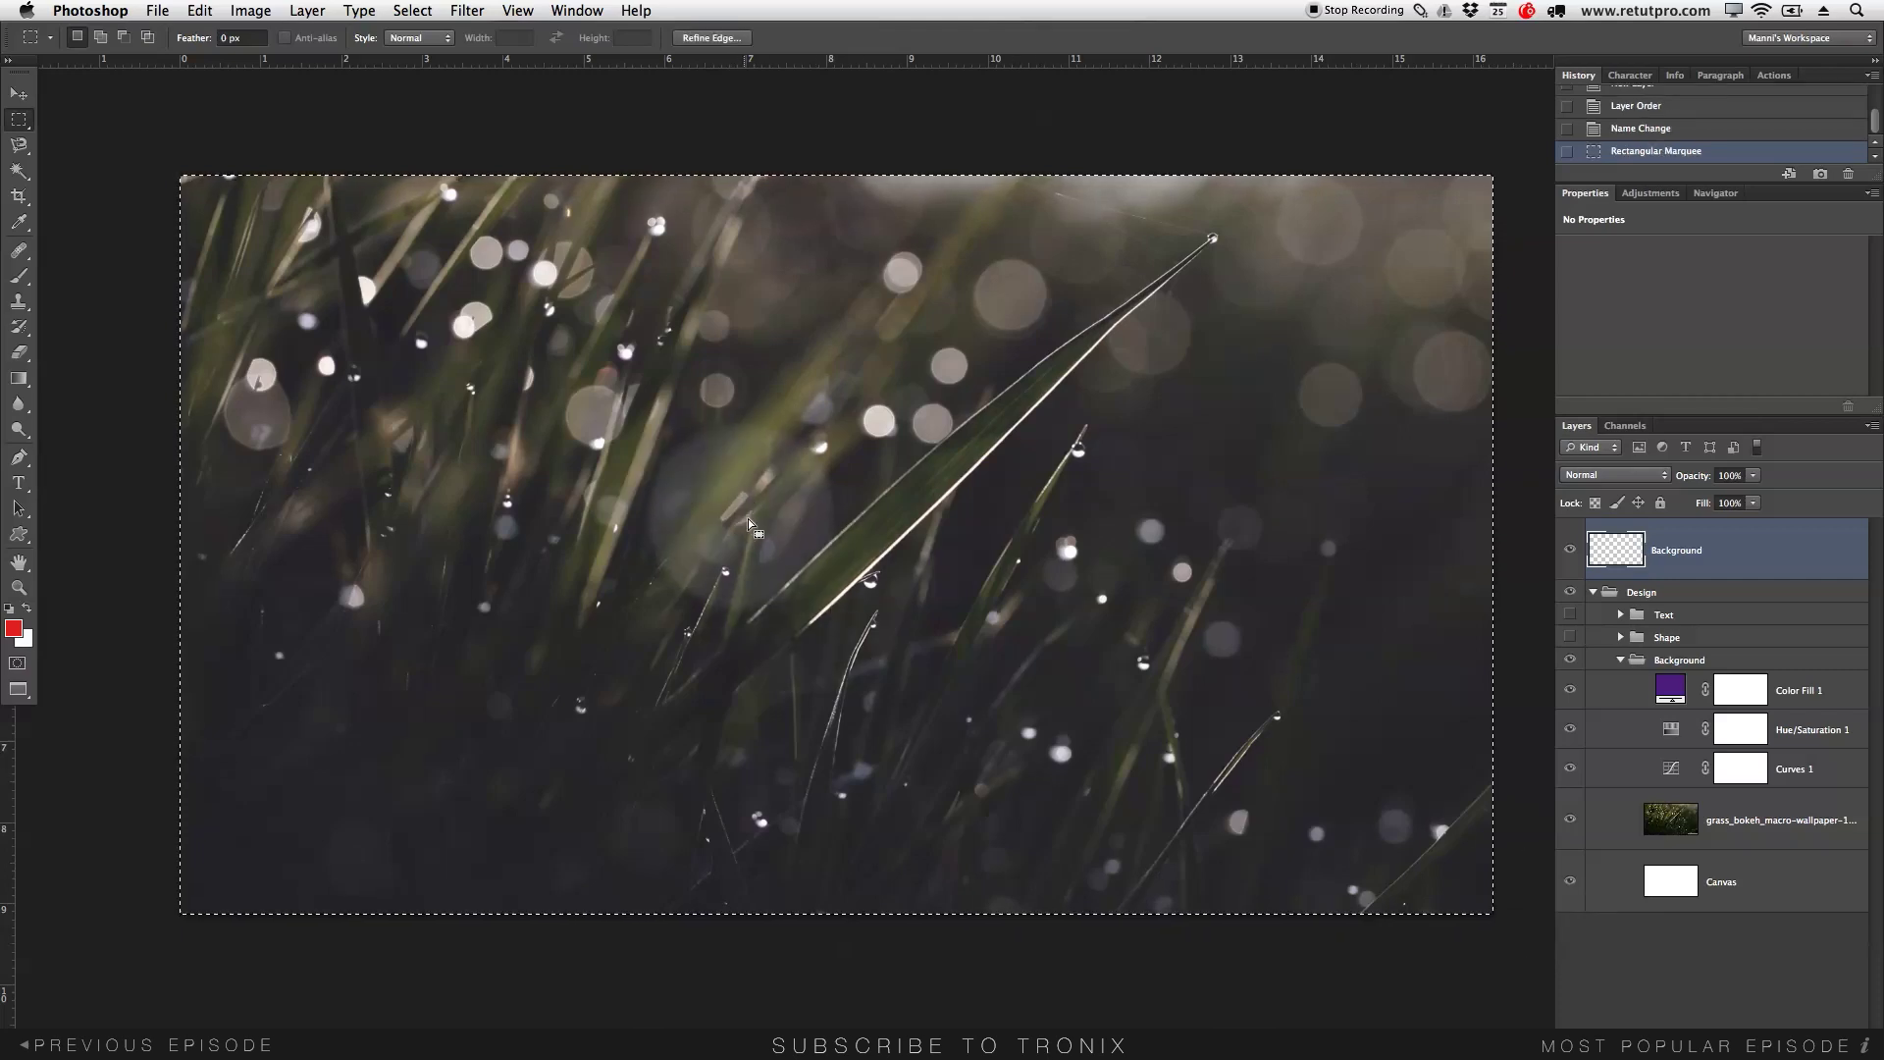
right_click(763, 498)
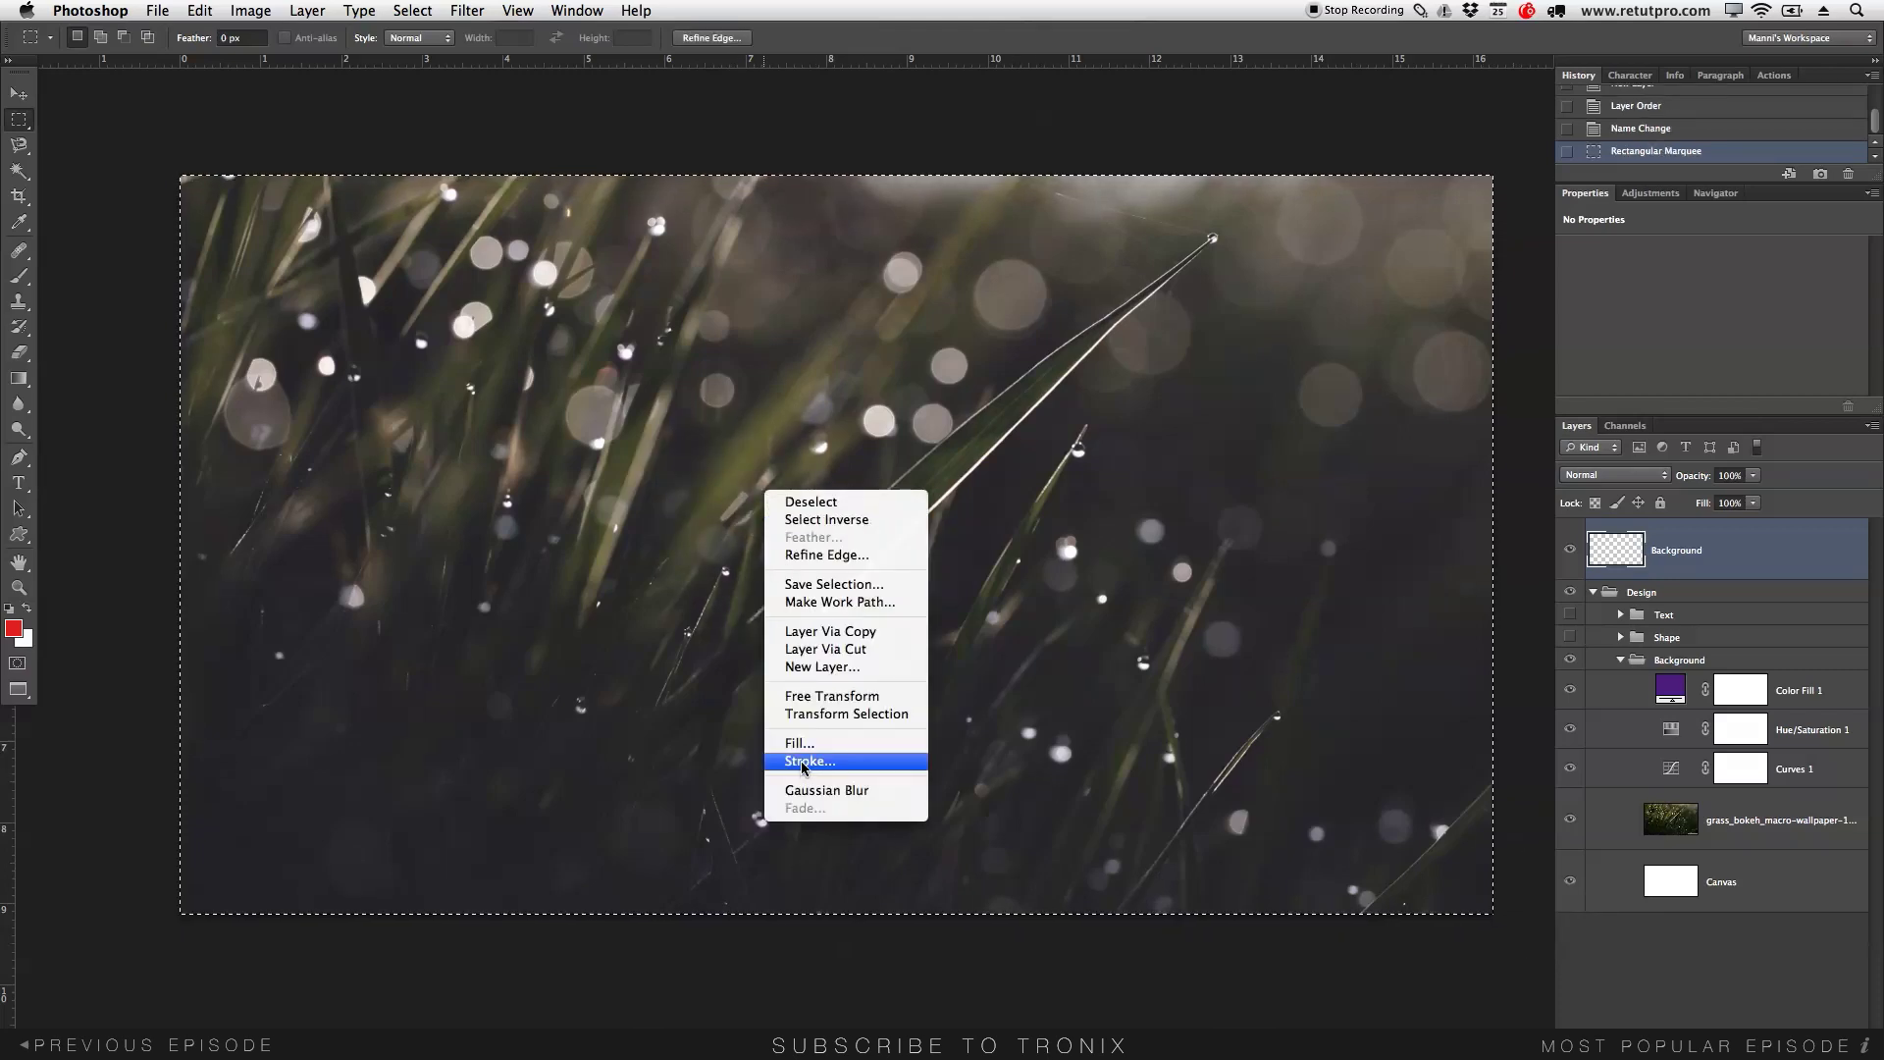
left_click(771, 746)
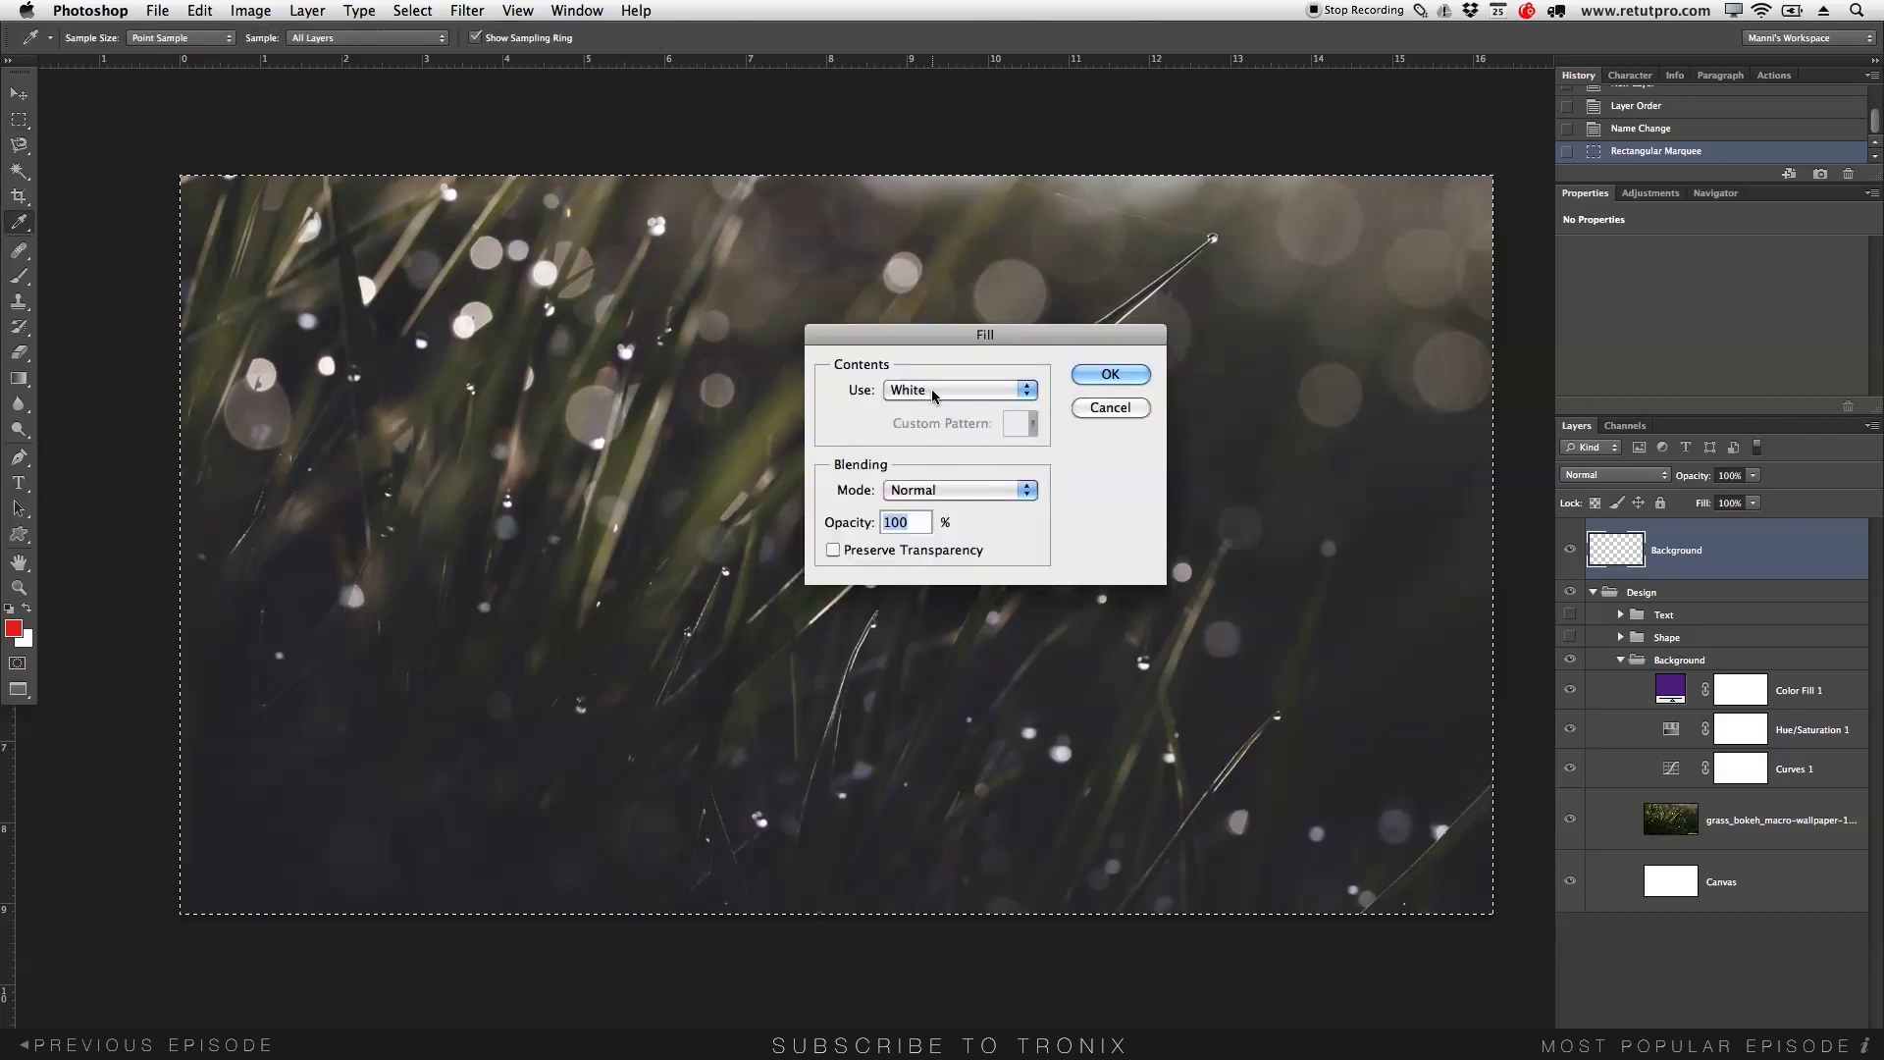
left_click(932, 391)
left_click(932, 392)
left_click(1121, 374)
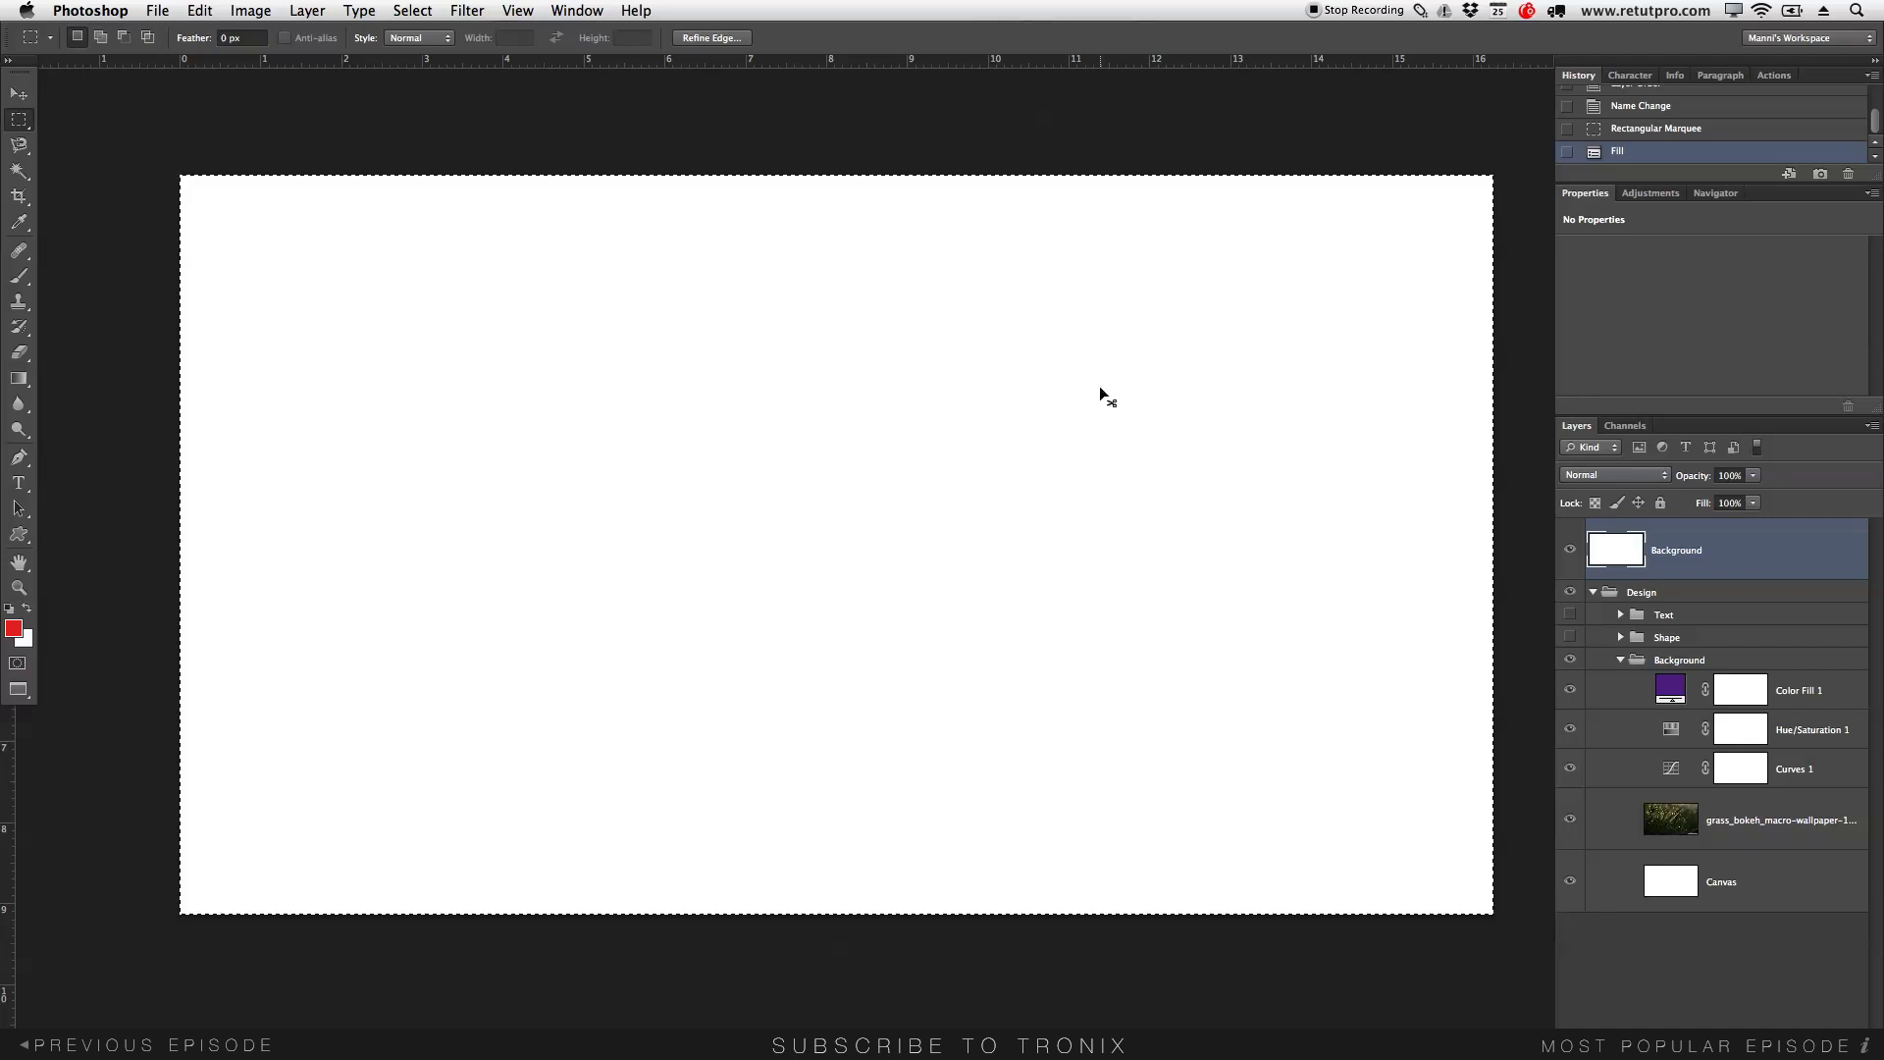
key("super+d")
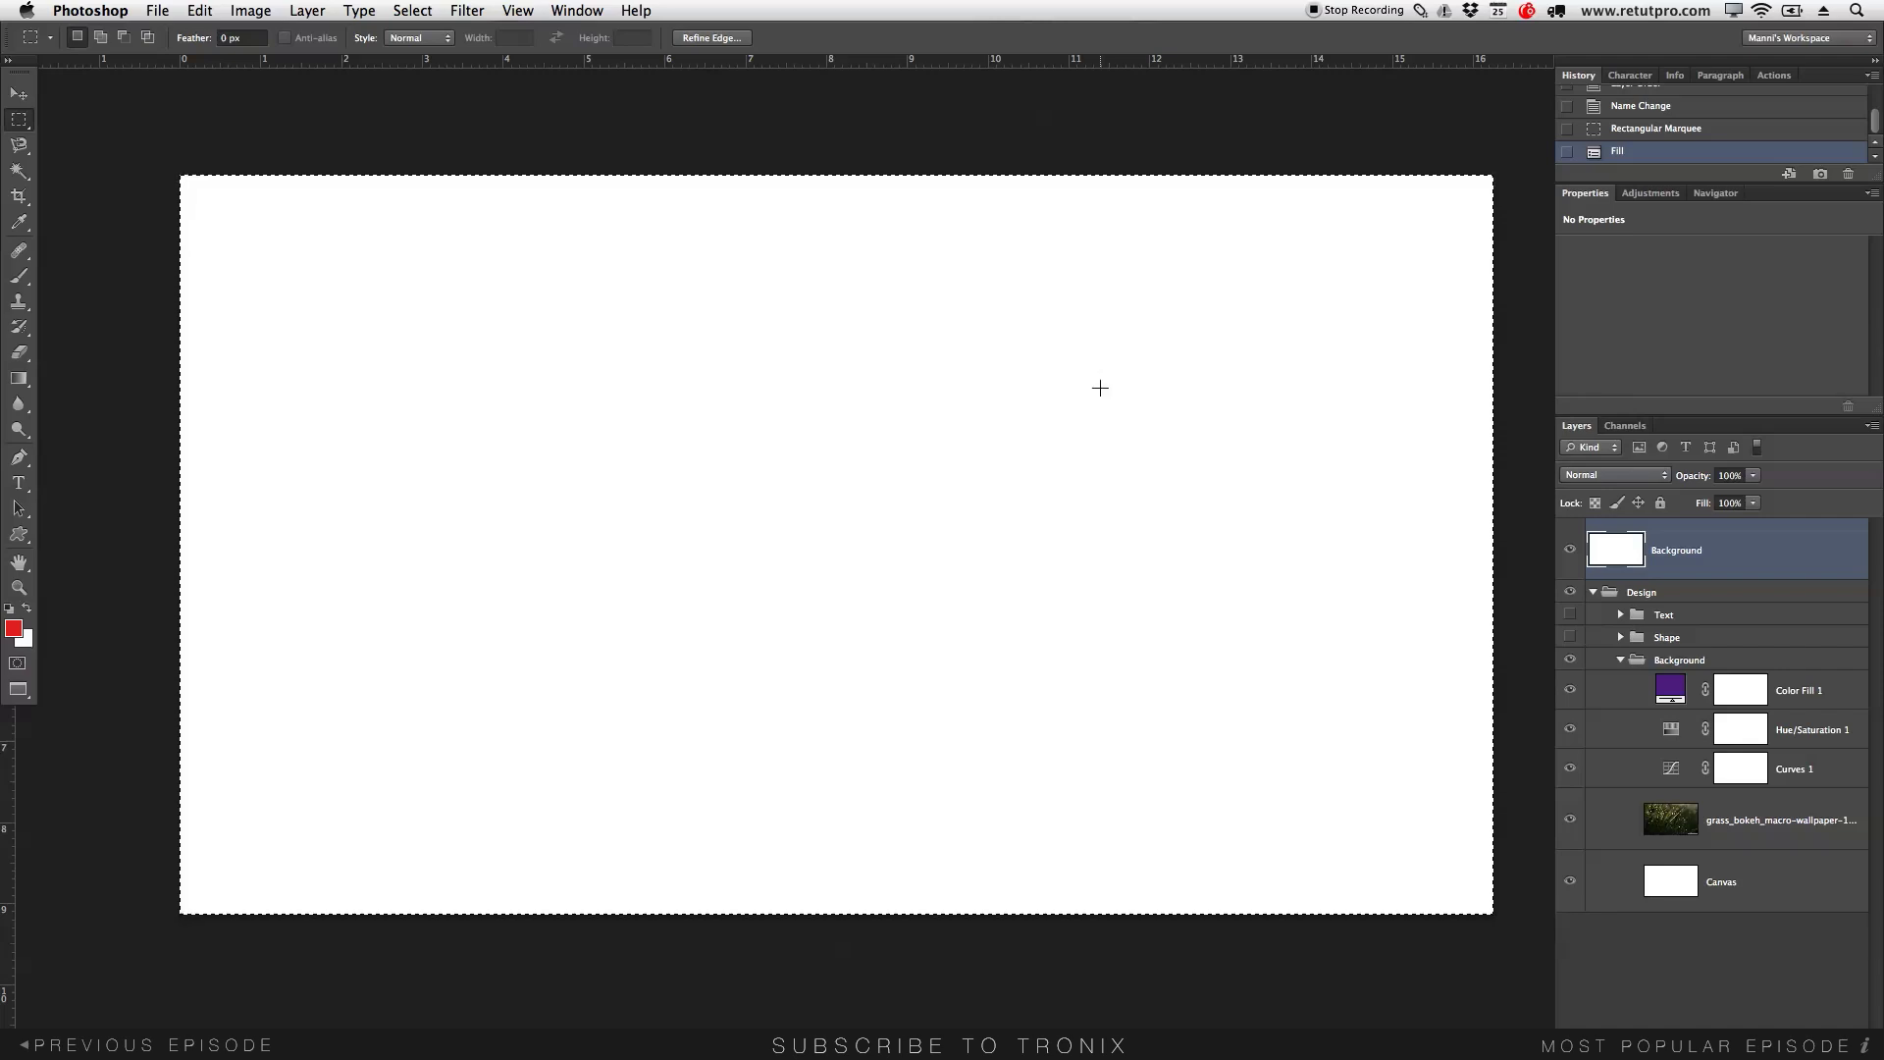
Place the grass wallpaper layer above the white Background layer and add a Hue/Saturation adjustment over it with saturation -81.
left_click_drag(1719, 818, 1701, 531)
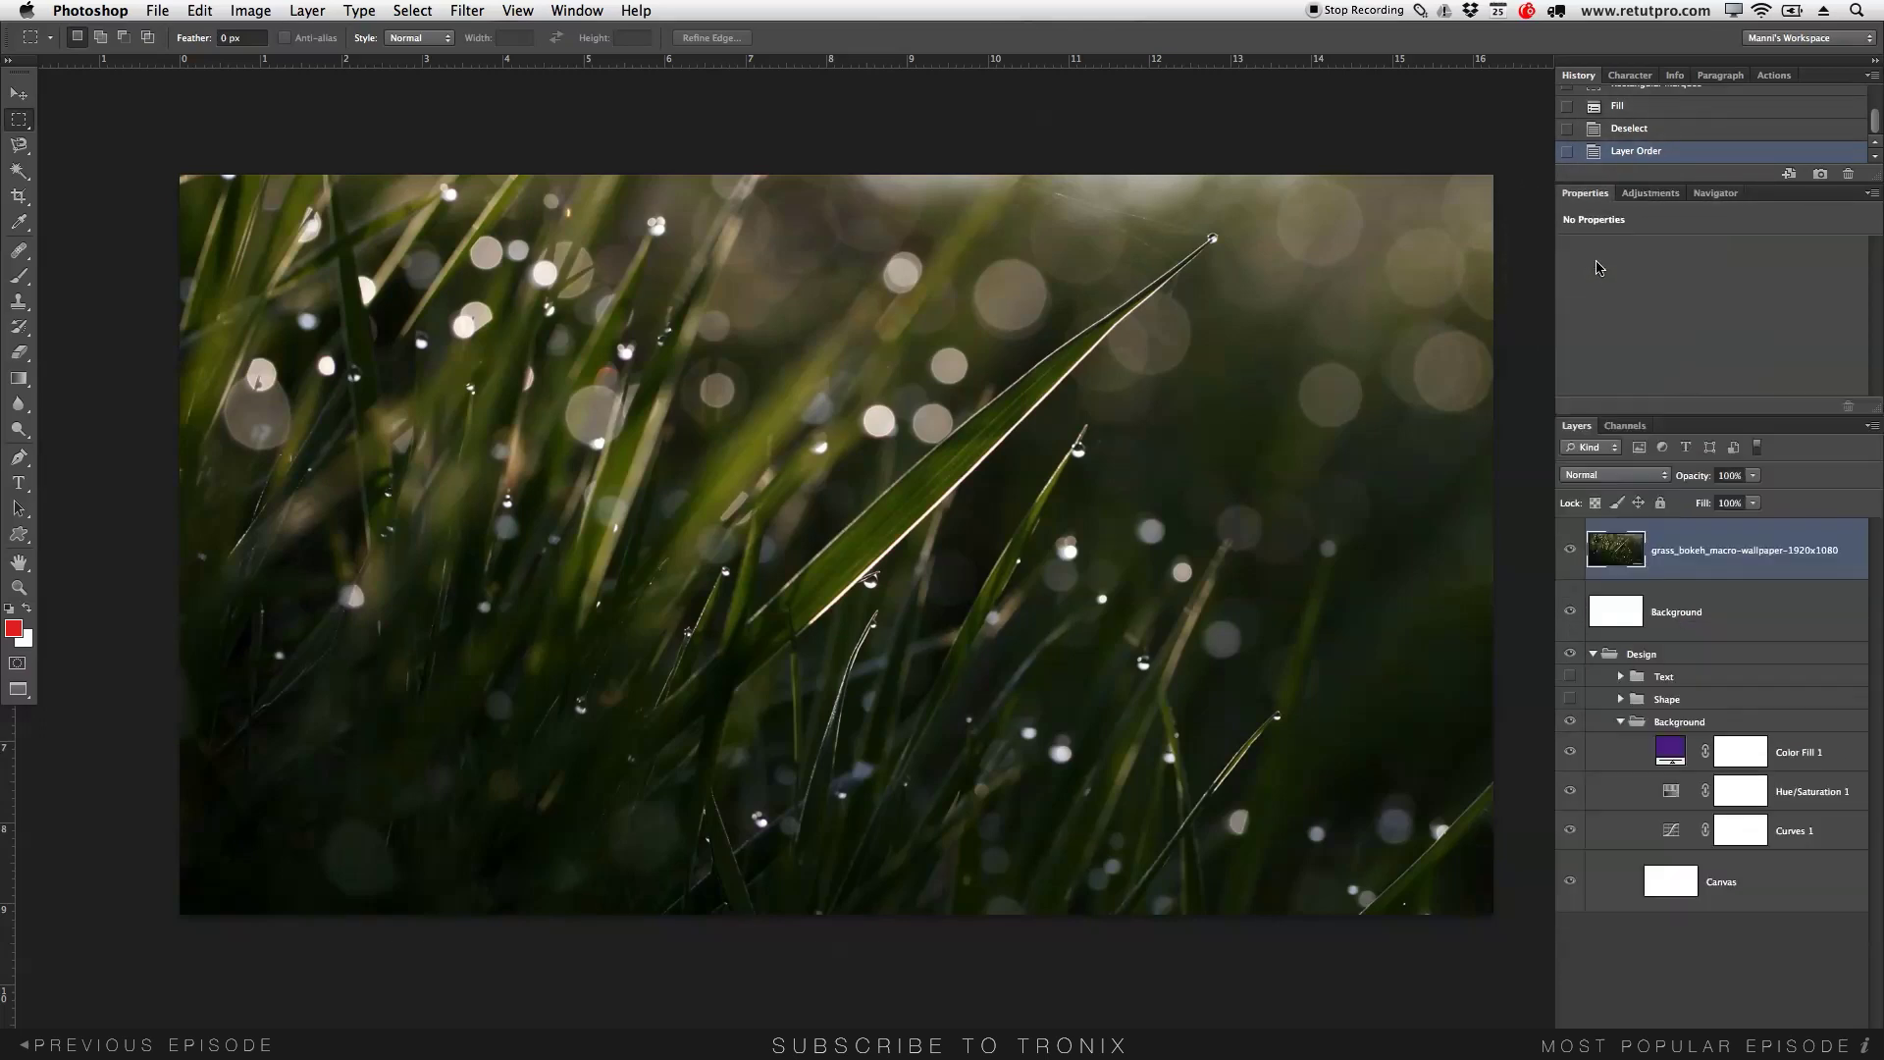
key("ctrl+u")
left_click_drag(1708, 421, 1700, 481)
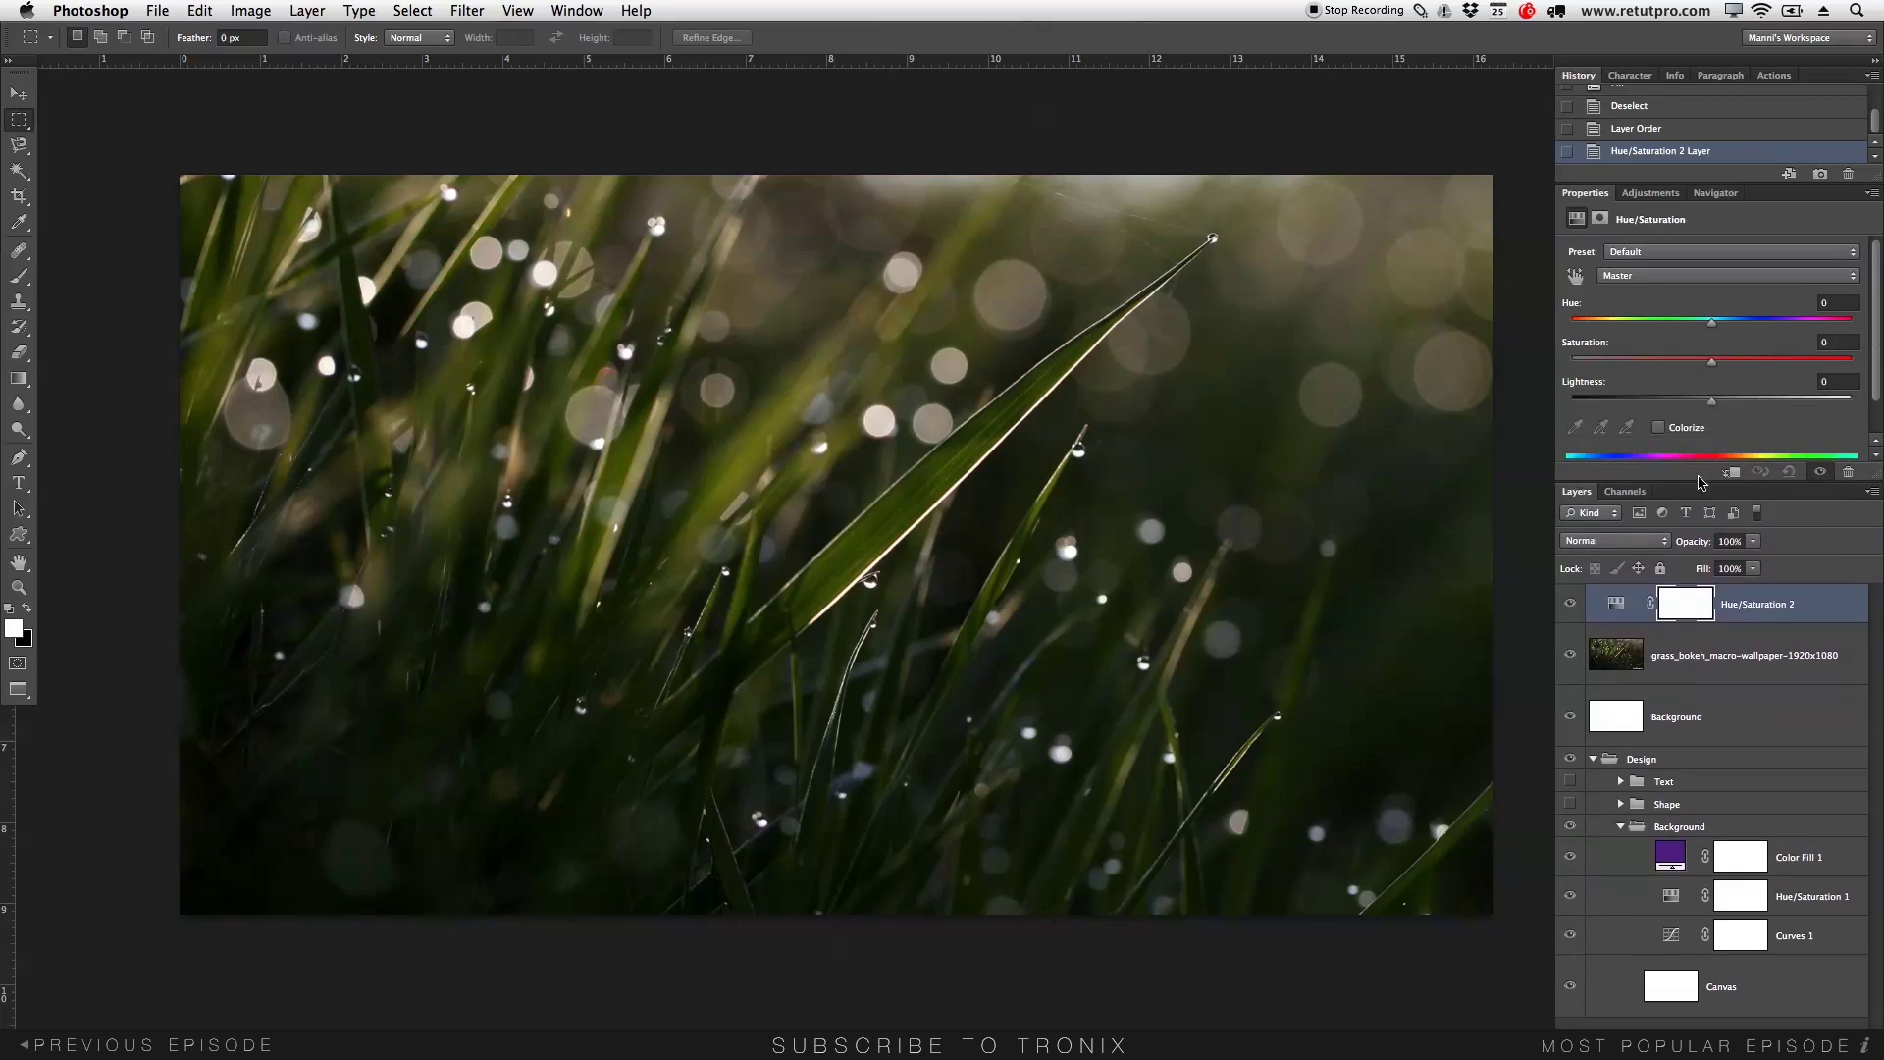
left_click_drag(1712, 361, 1594, 360)
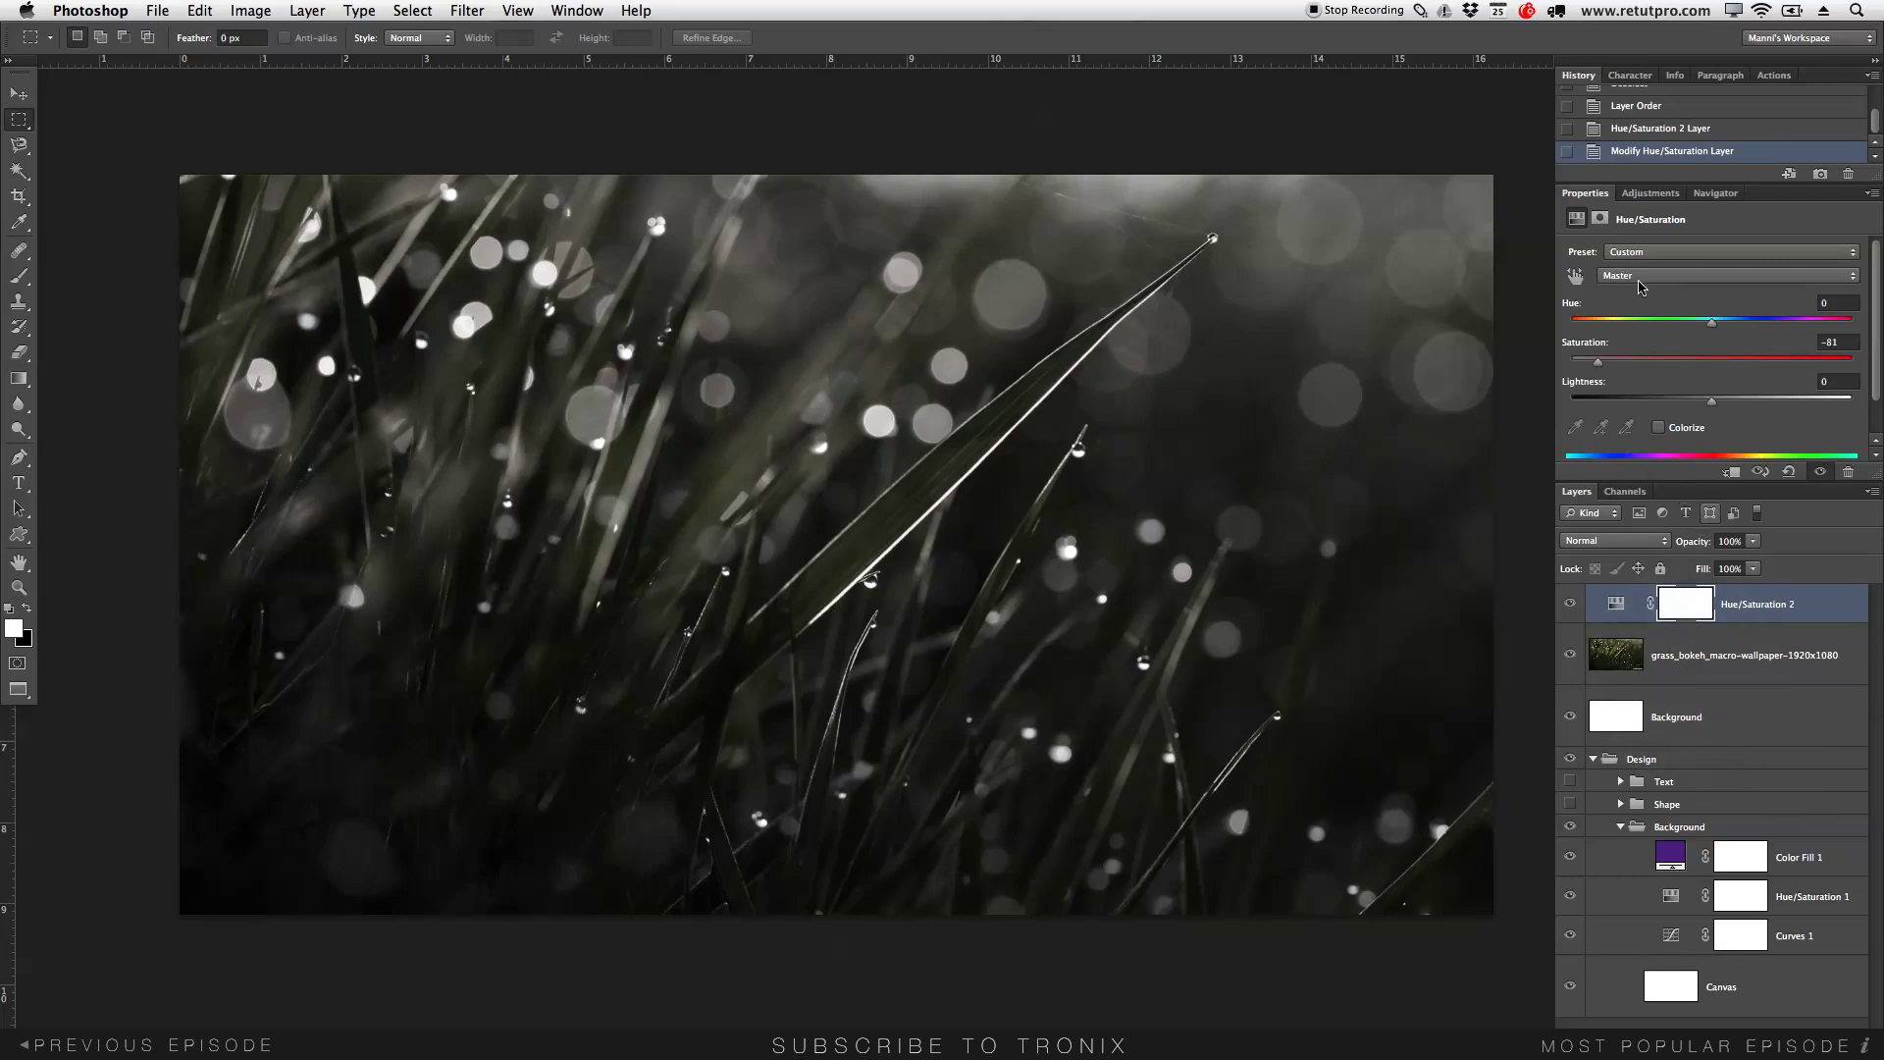
Add a Curves adjustment above the new Hue/Saturation layer, raising the black point and placing points near 75/74 and 48/54.
left_click(1669, 194)
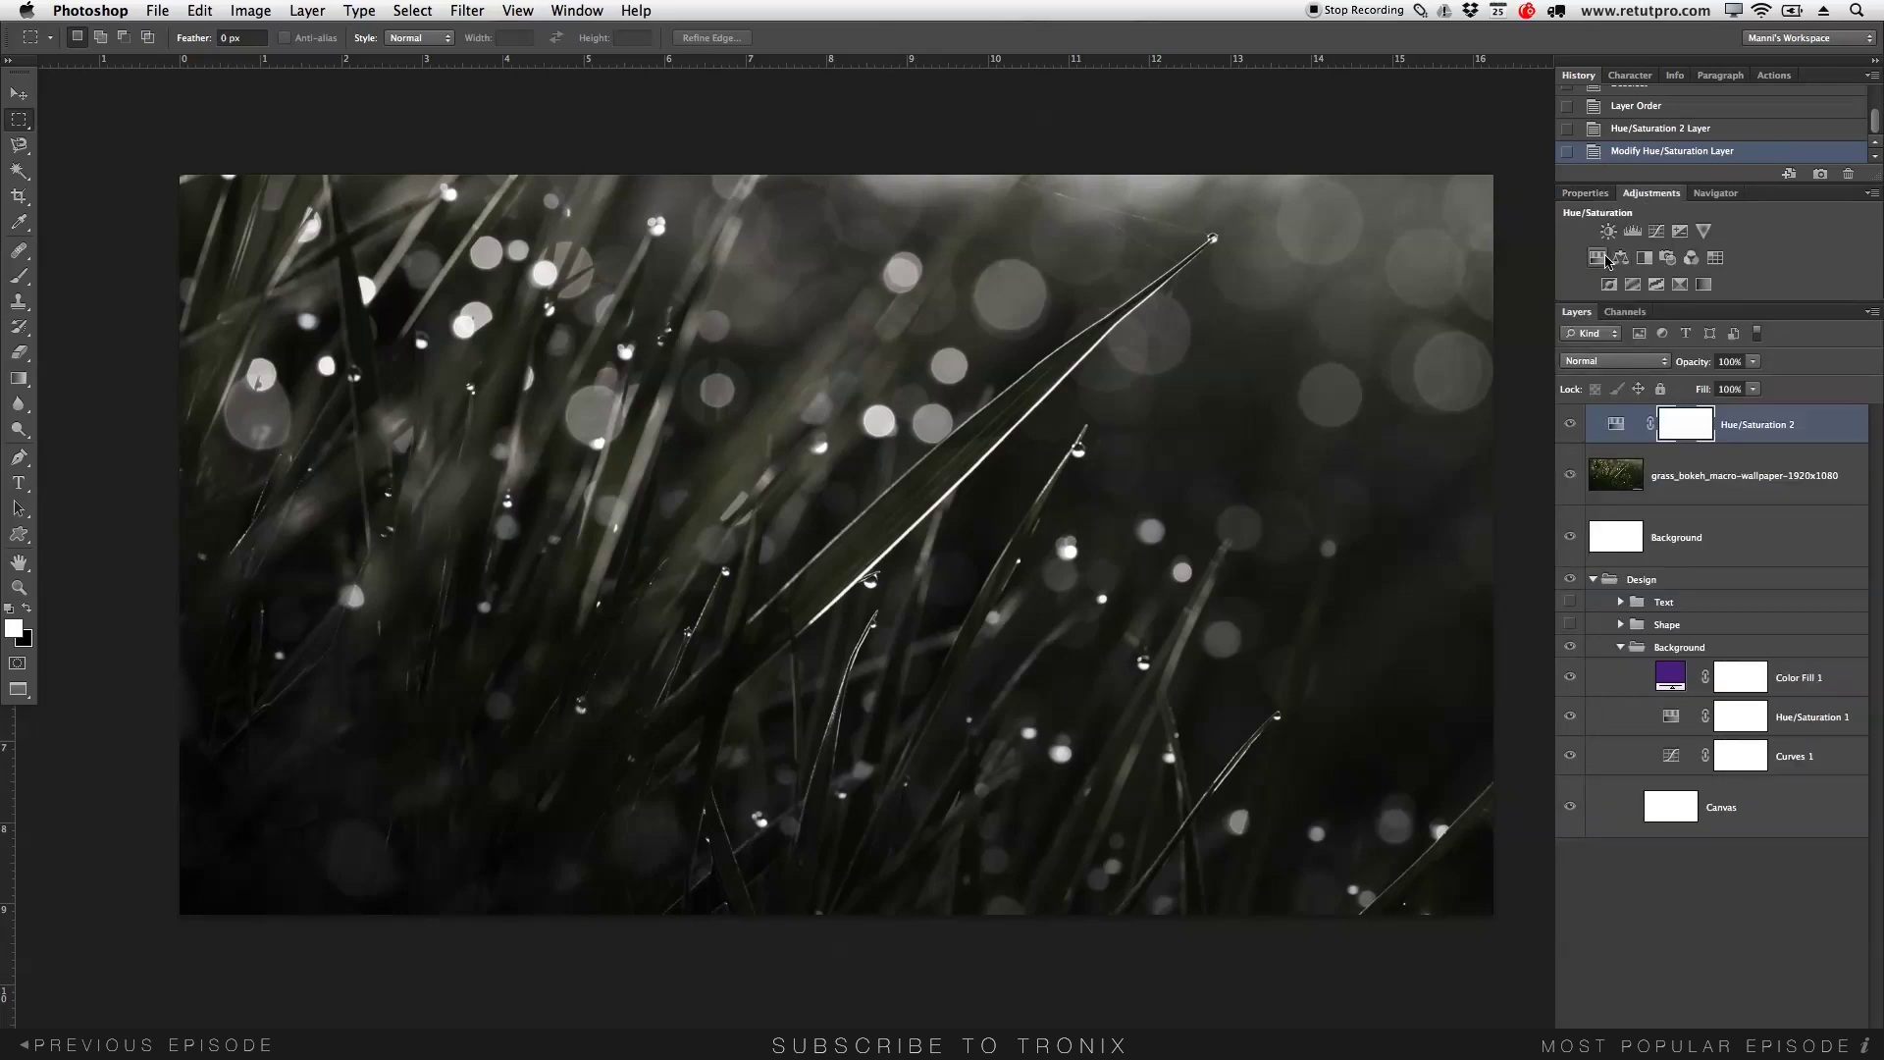
left_click(1656, 234)
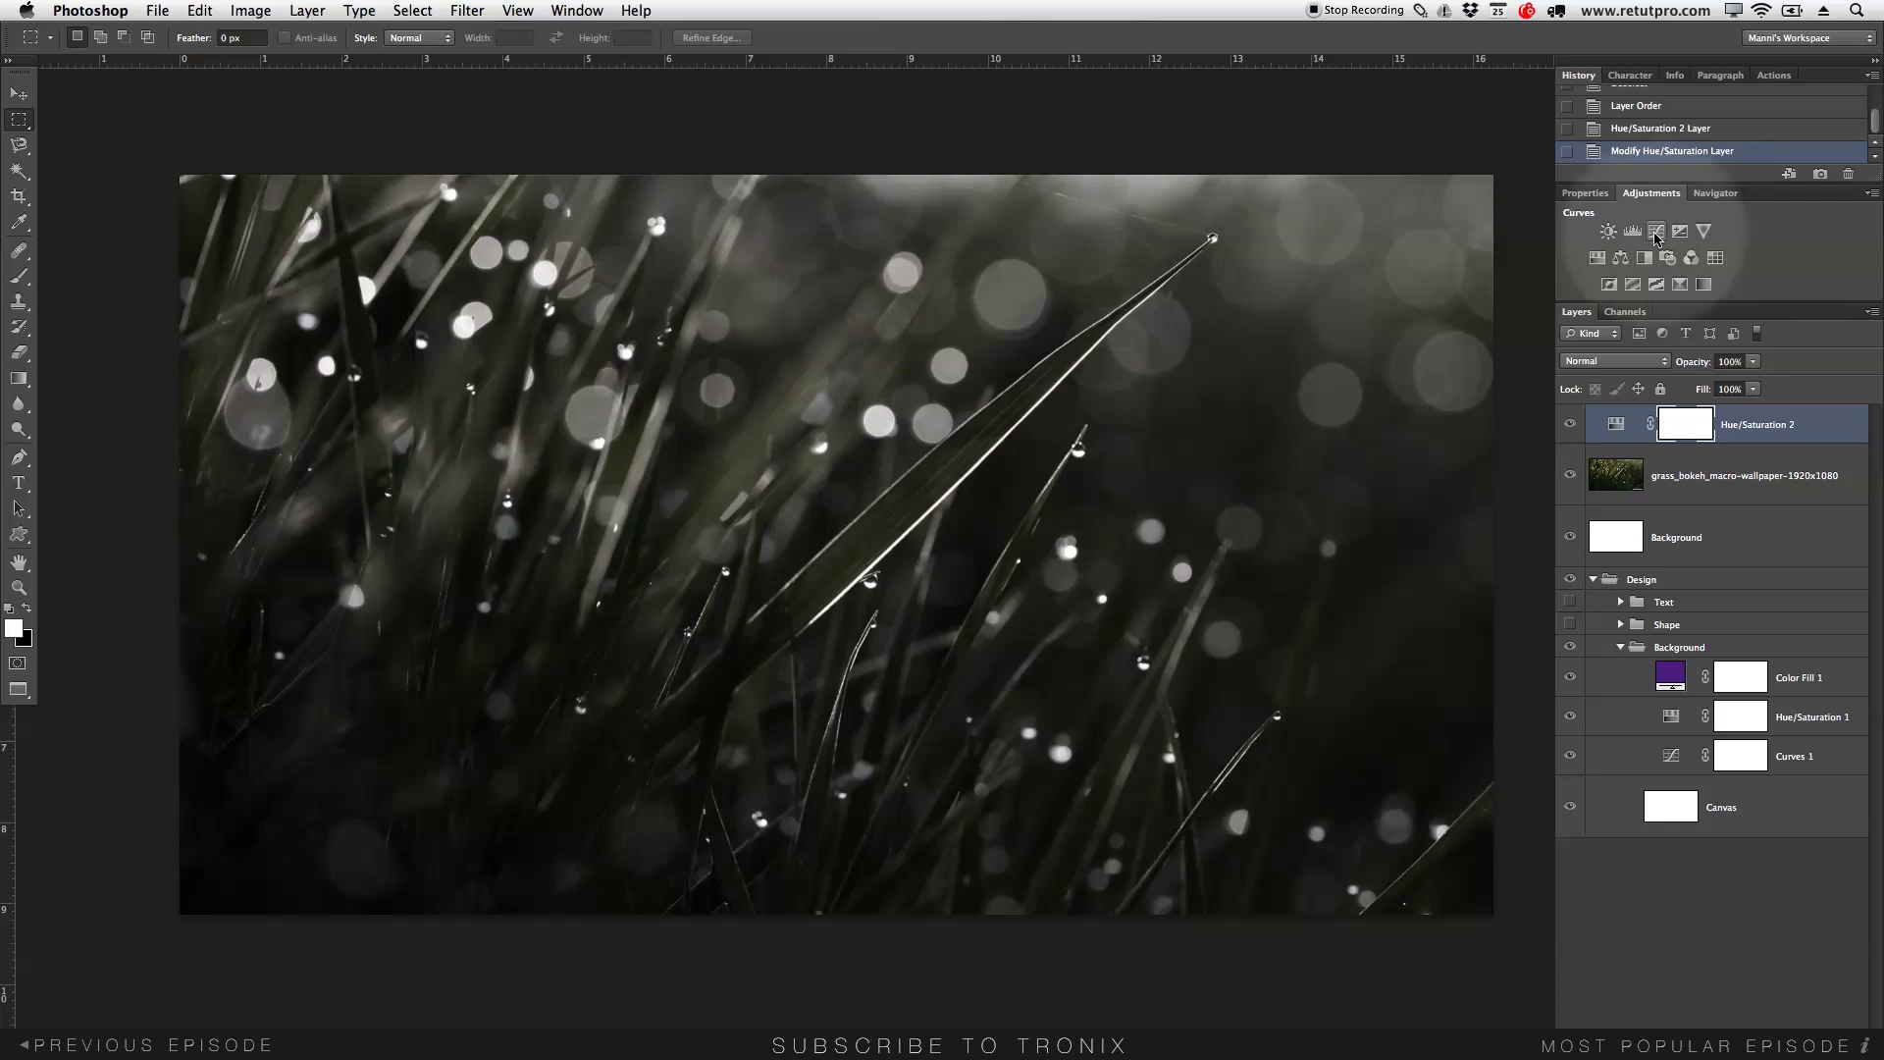
left_click(1657, 236)
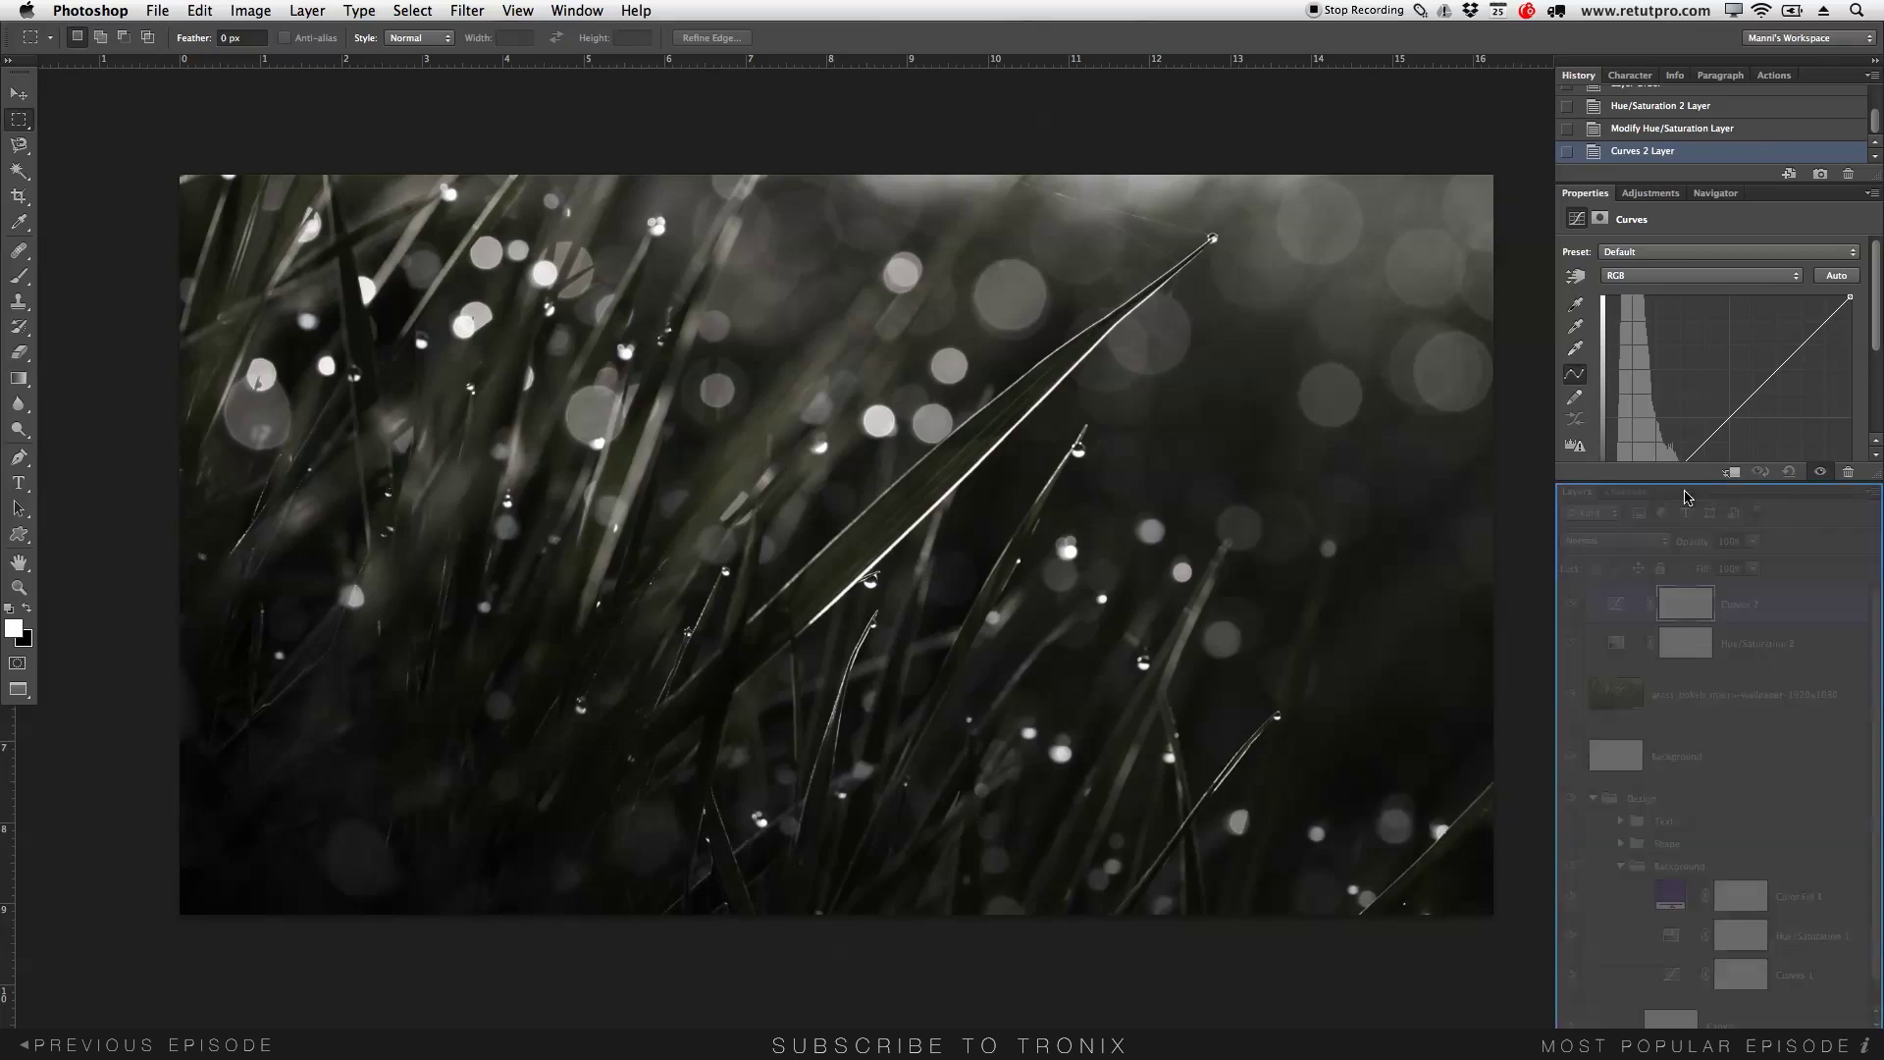
left_click_drag(1684, 482, 1686, 606)
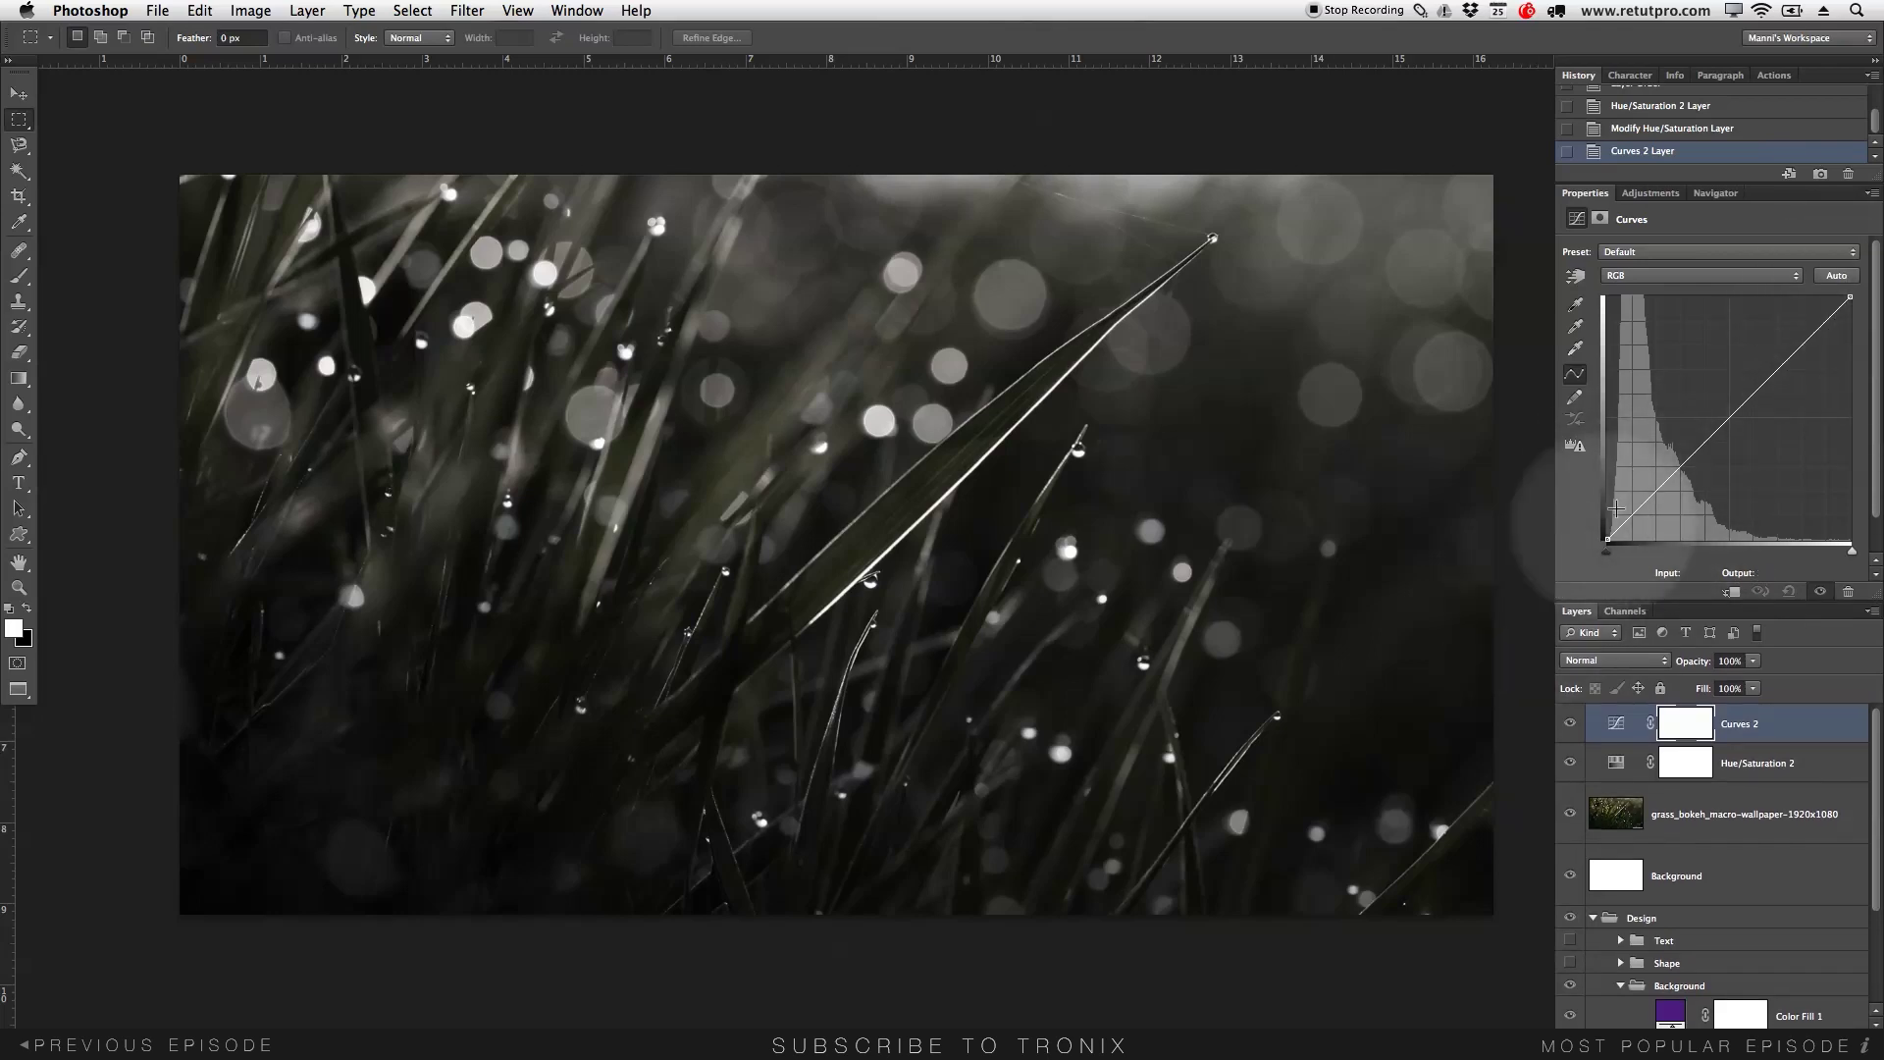
left_click(1679, 469)
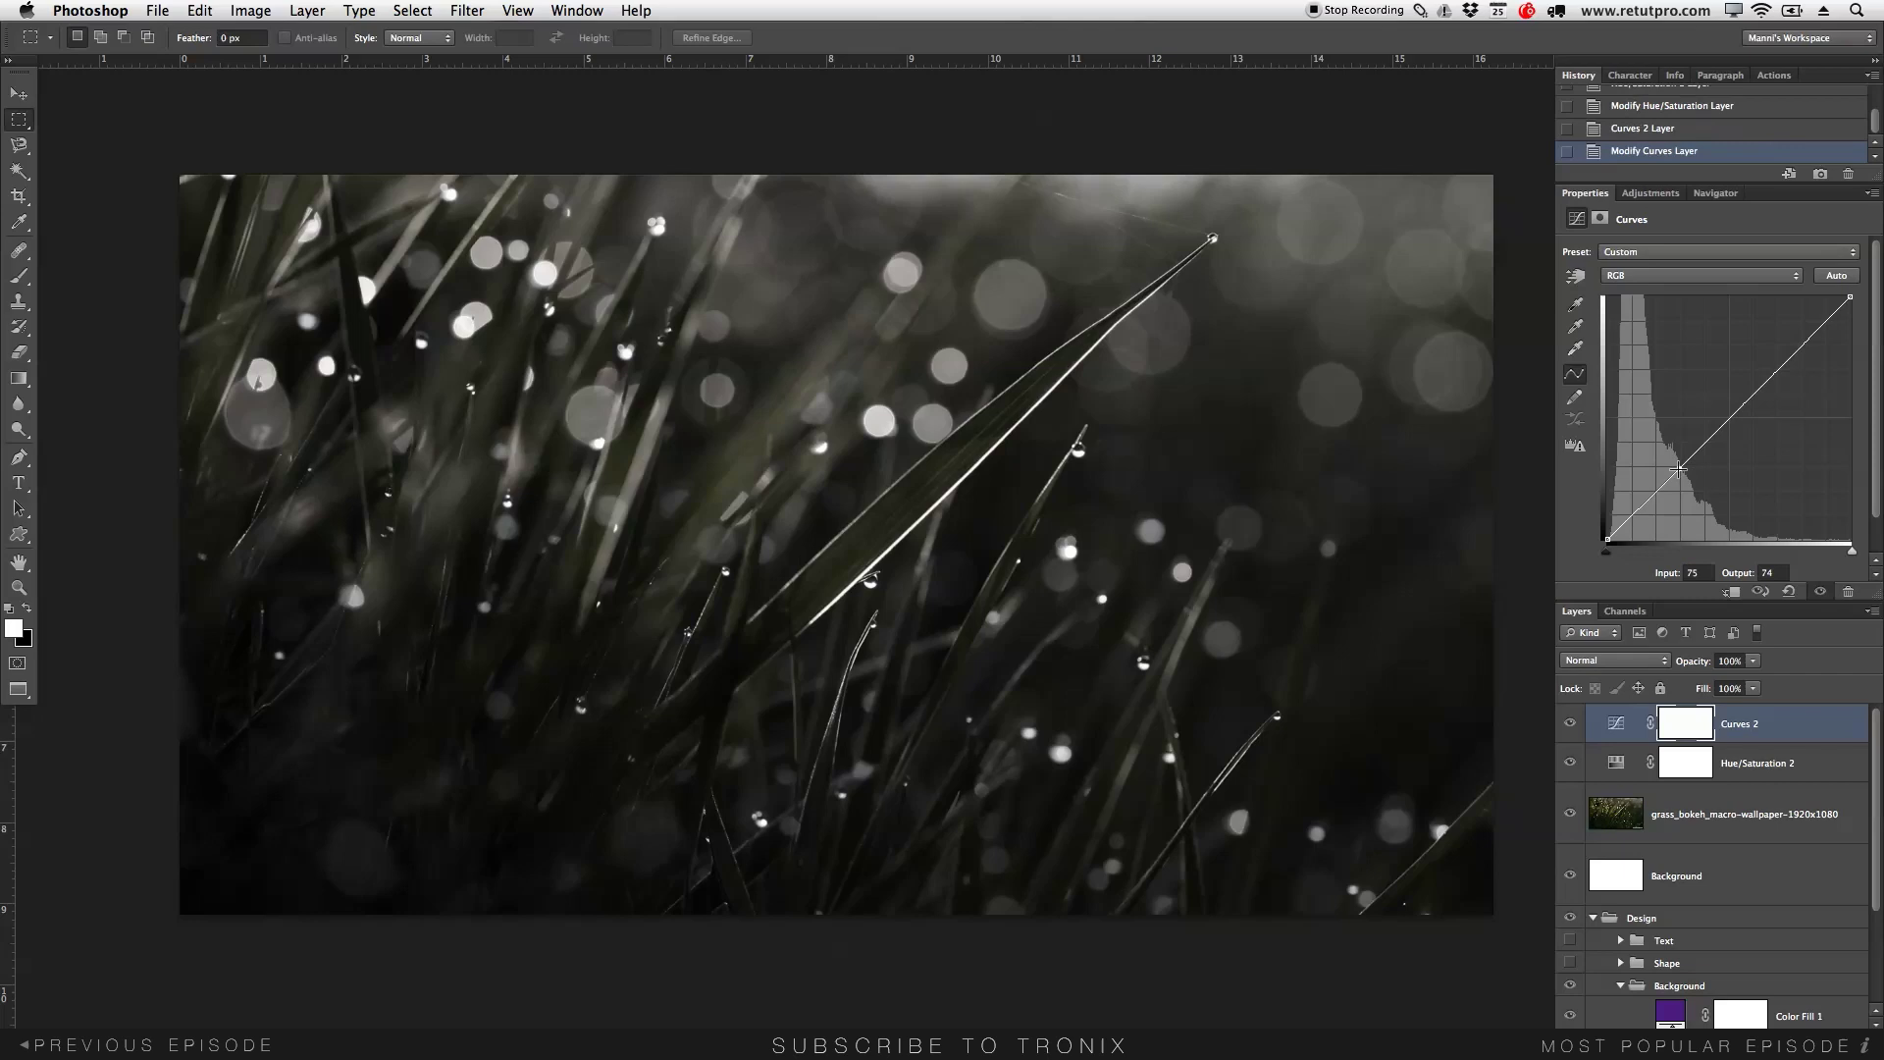
left_click(1641, 505)
left_click_drag(1607, 537, 1649, 494)
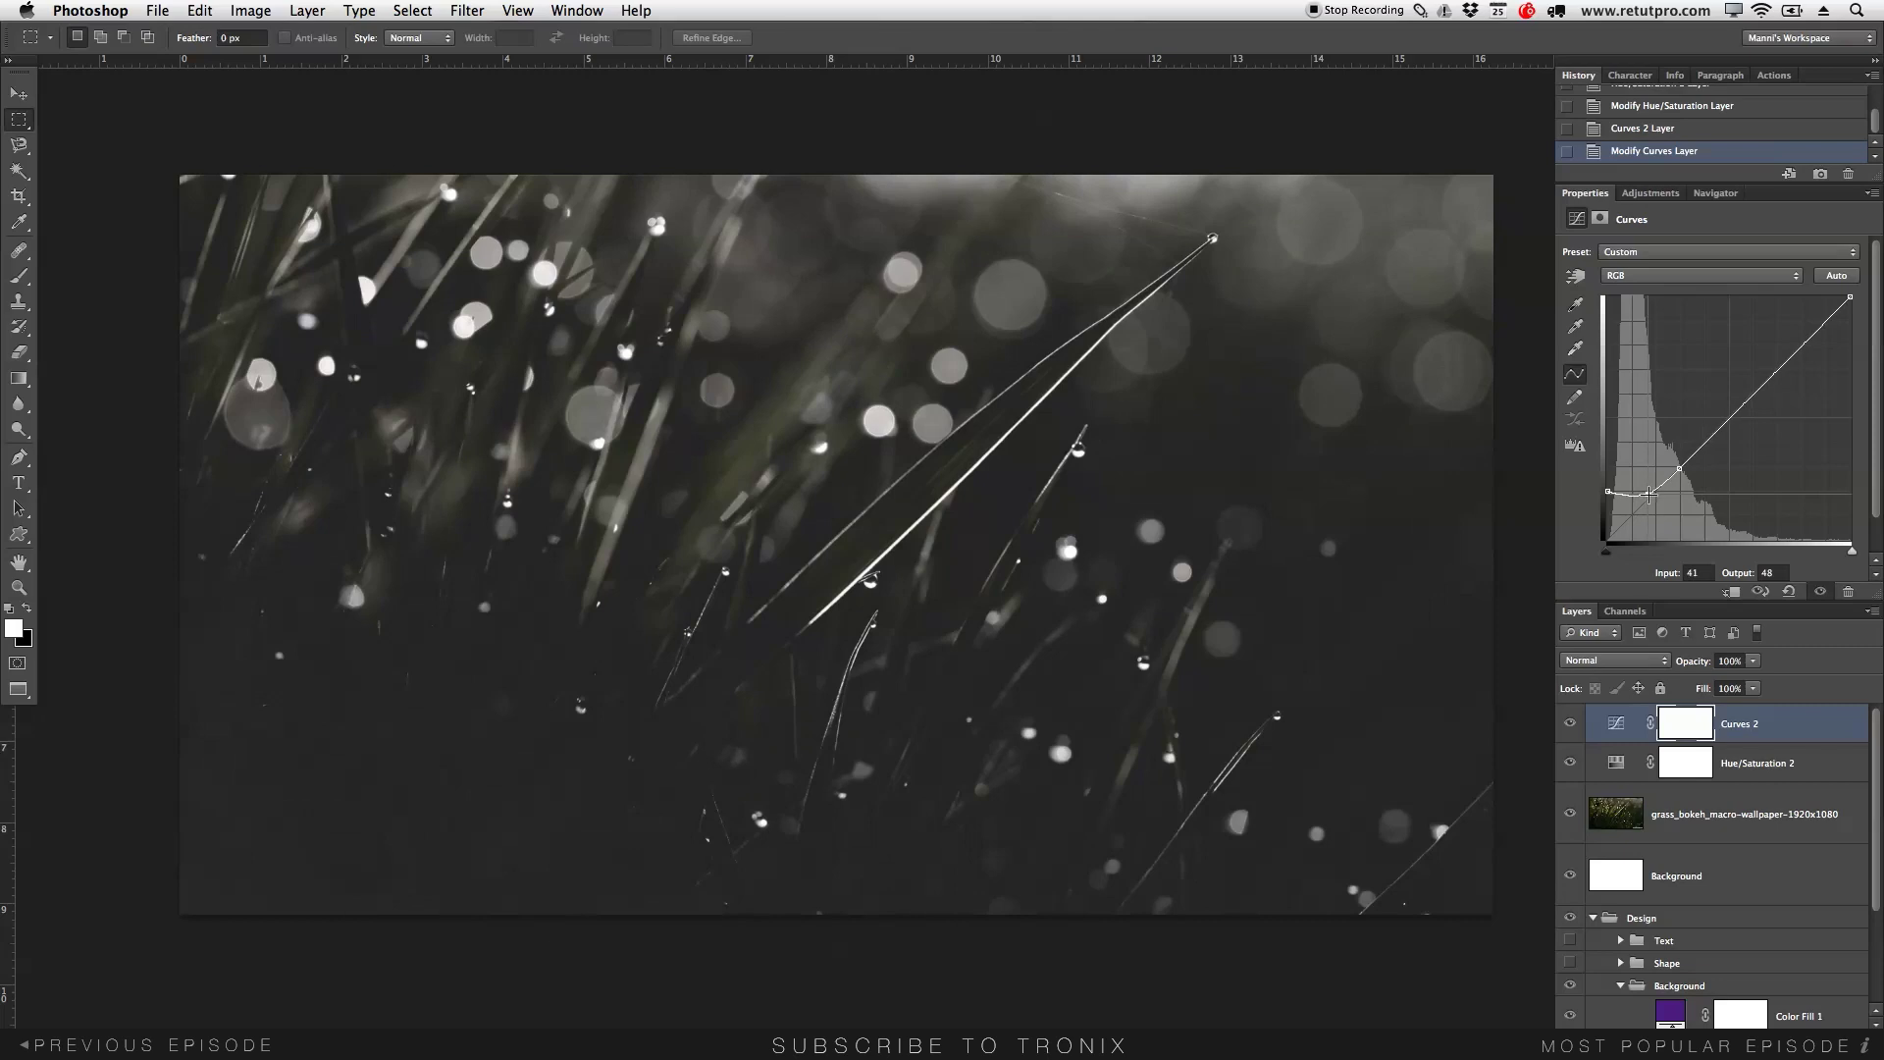
left_click_drag(1648, 494, 1654, 488)
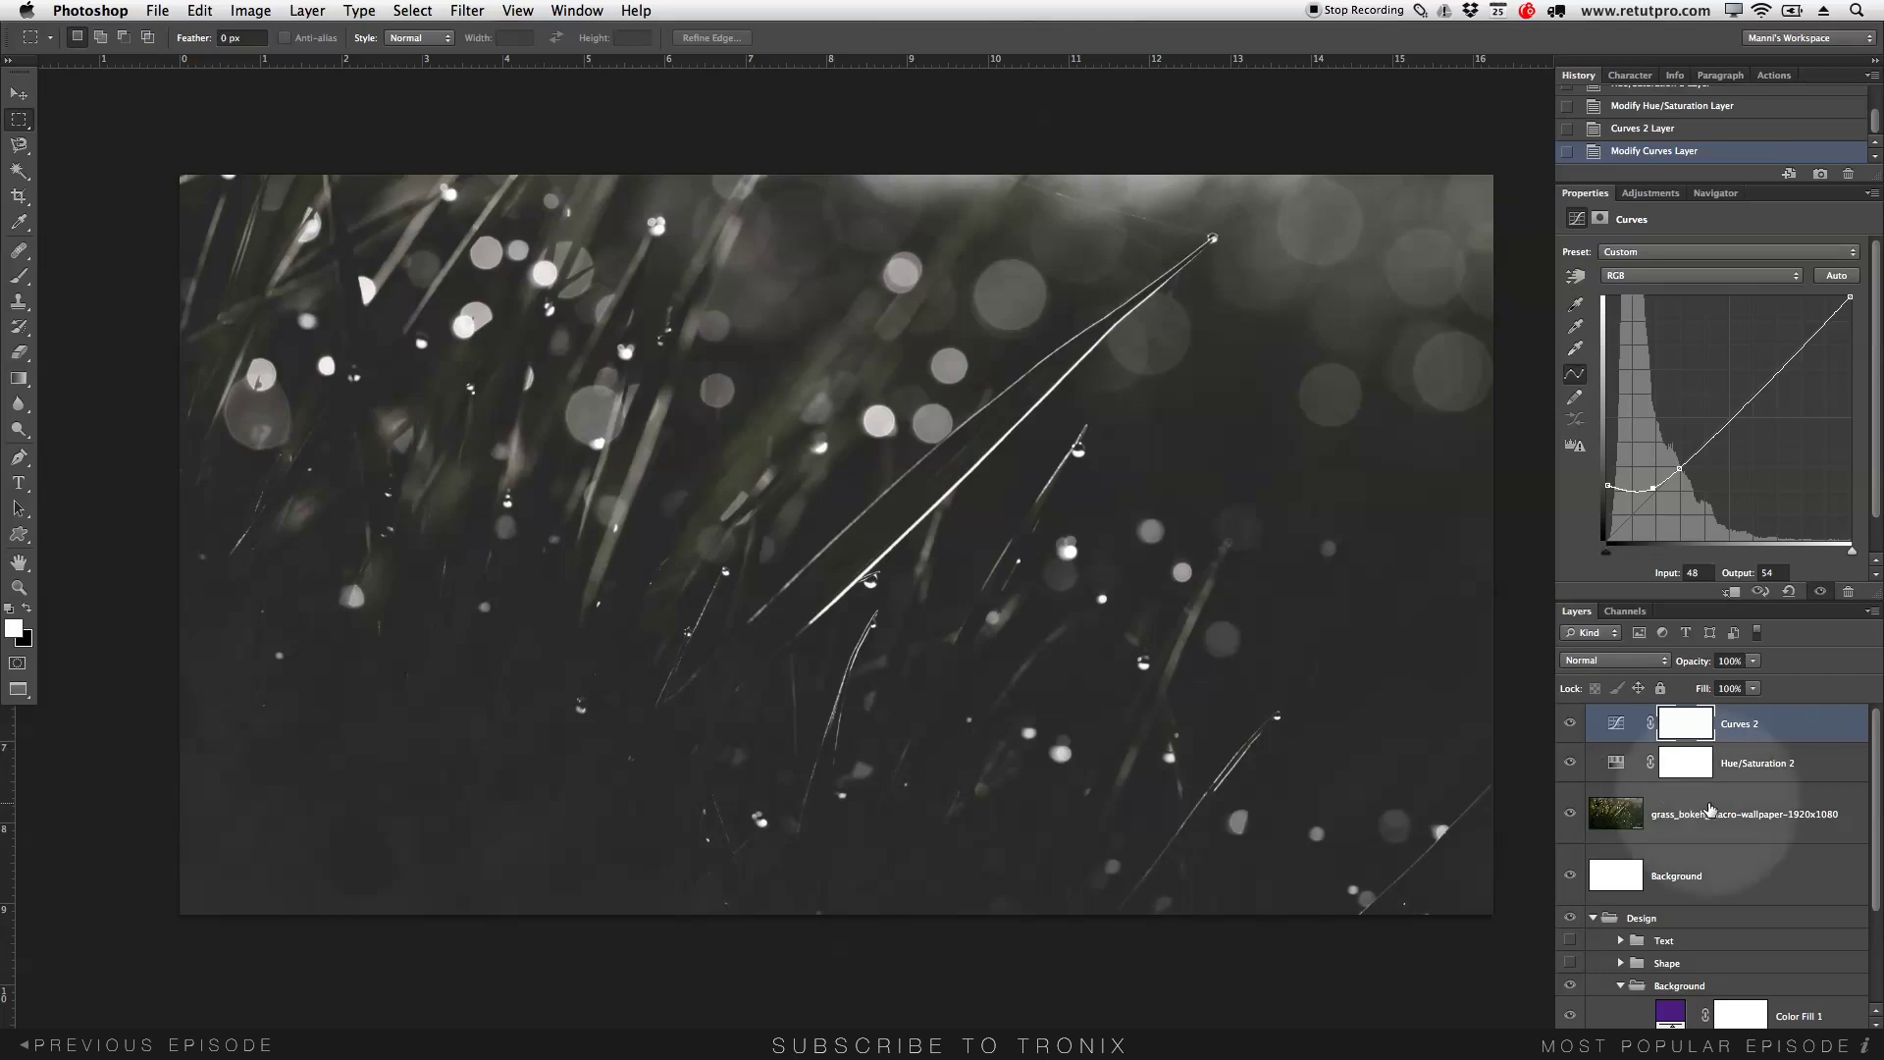
Lower the opacity of the grass wallpaper layer to 90%.
left_click(1599, 823)
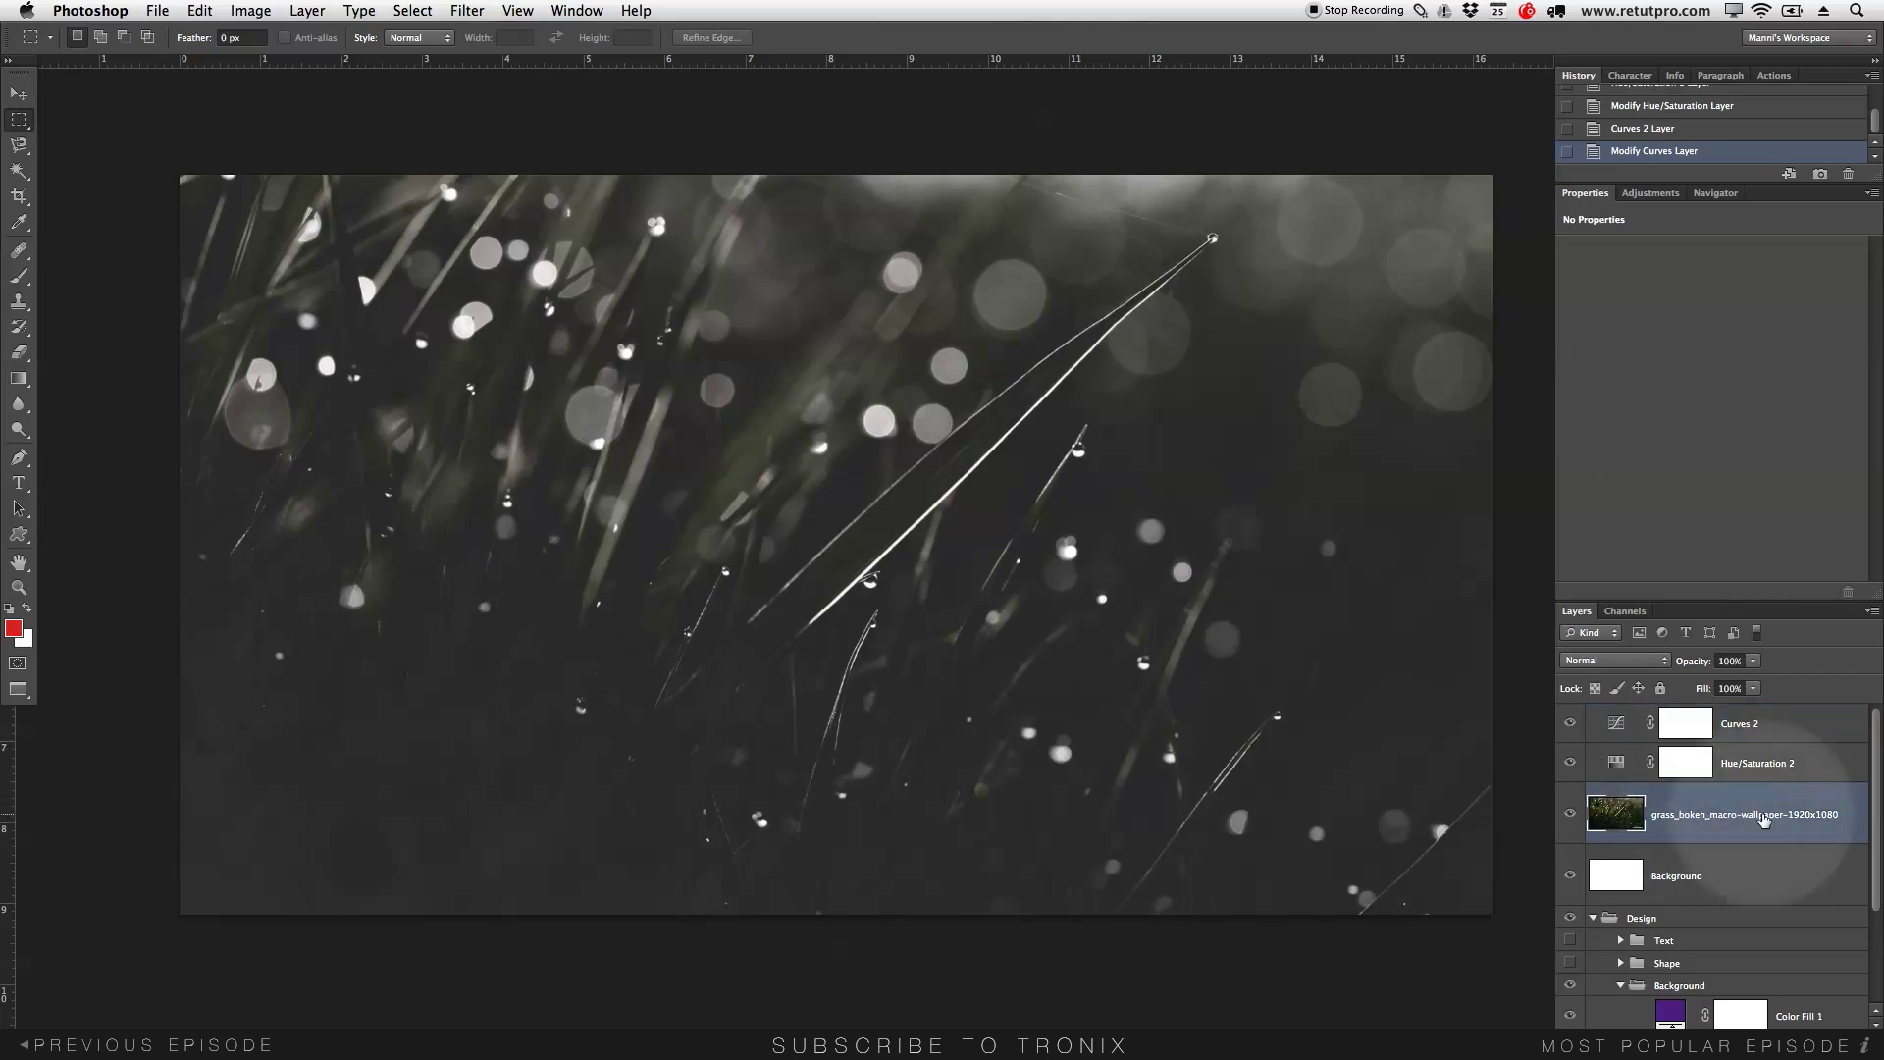
left_click_drag(1707, 600, 1714, 307)
mouse_move(1696, 478)
left_mouse_down()
mouse_move(1630, 483)
mouse_move(1706, 479)
left_mouse_up()
left_click(1704, 480)
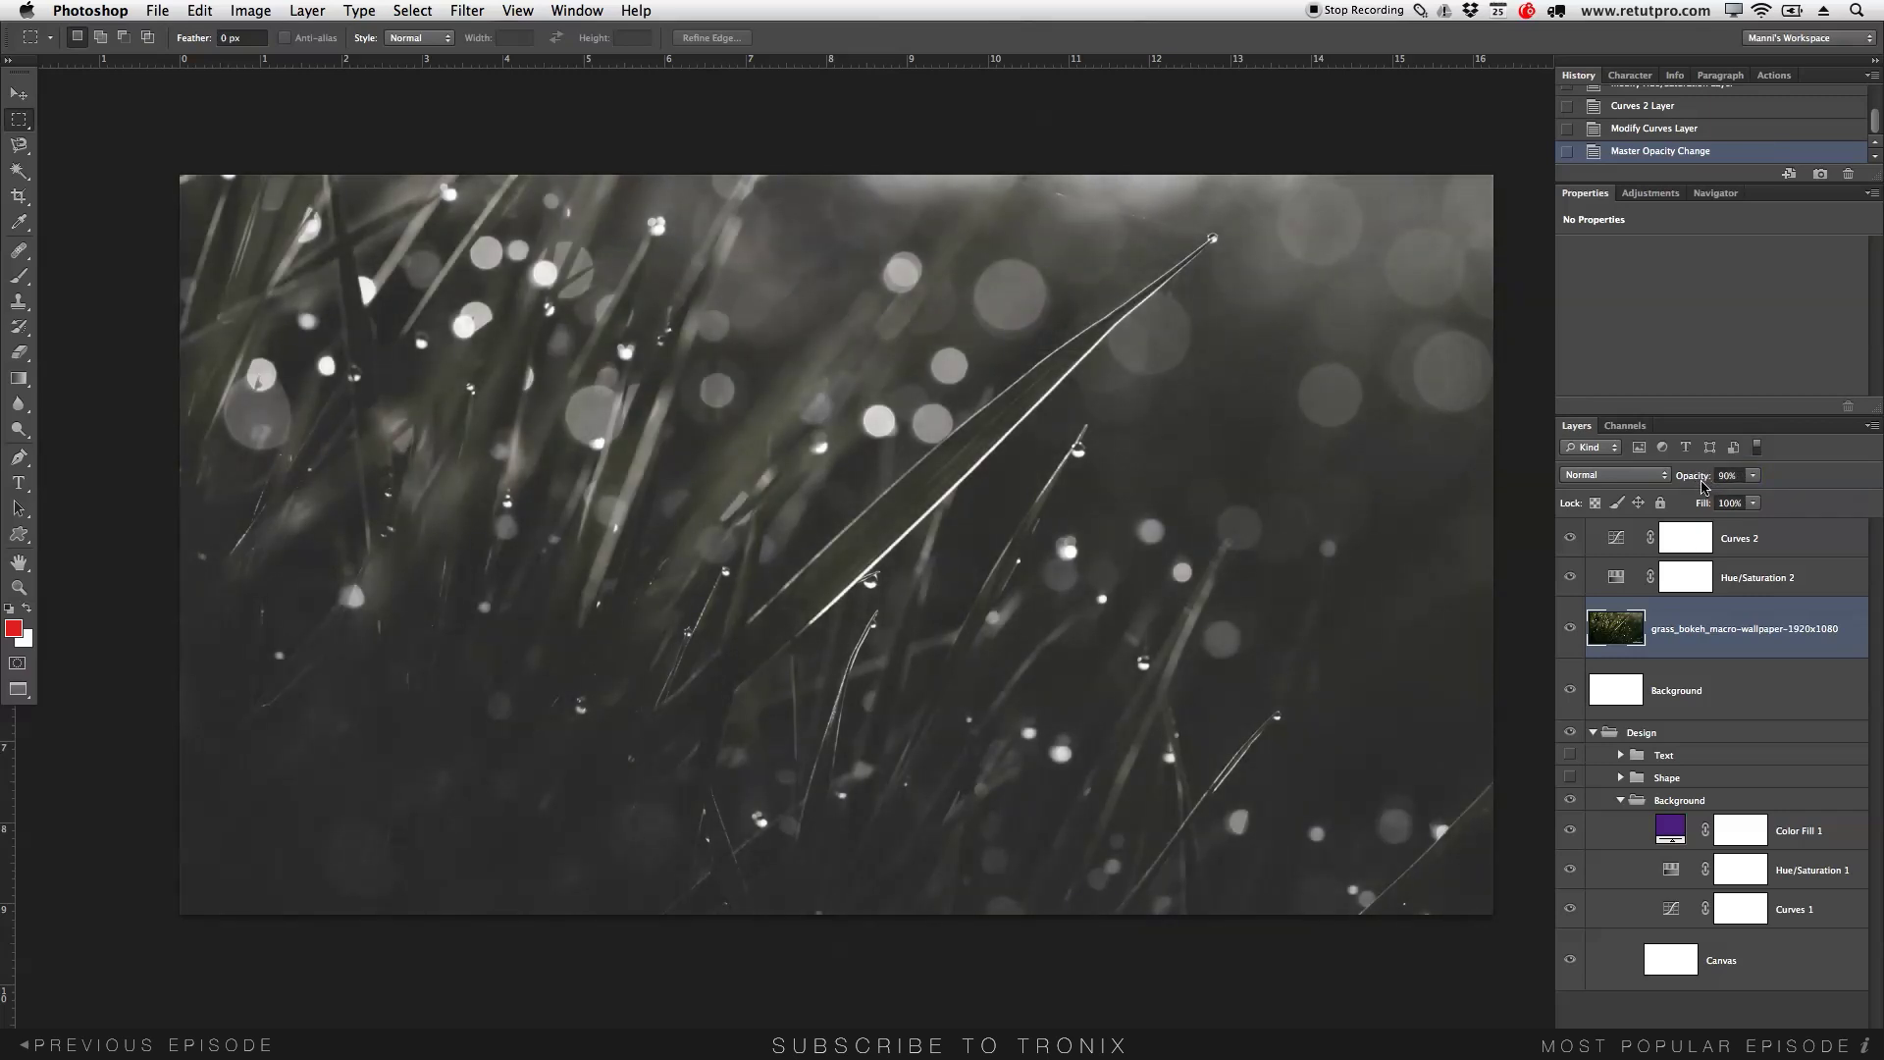
Fine-tune the shadows of the Curves 2 adjustment layer, setting its black point output to 60.
left_click(1679, 911)
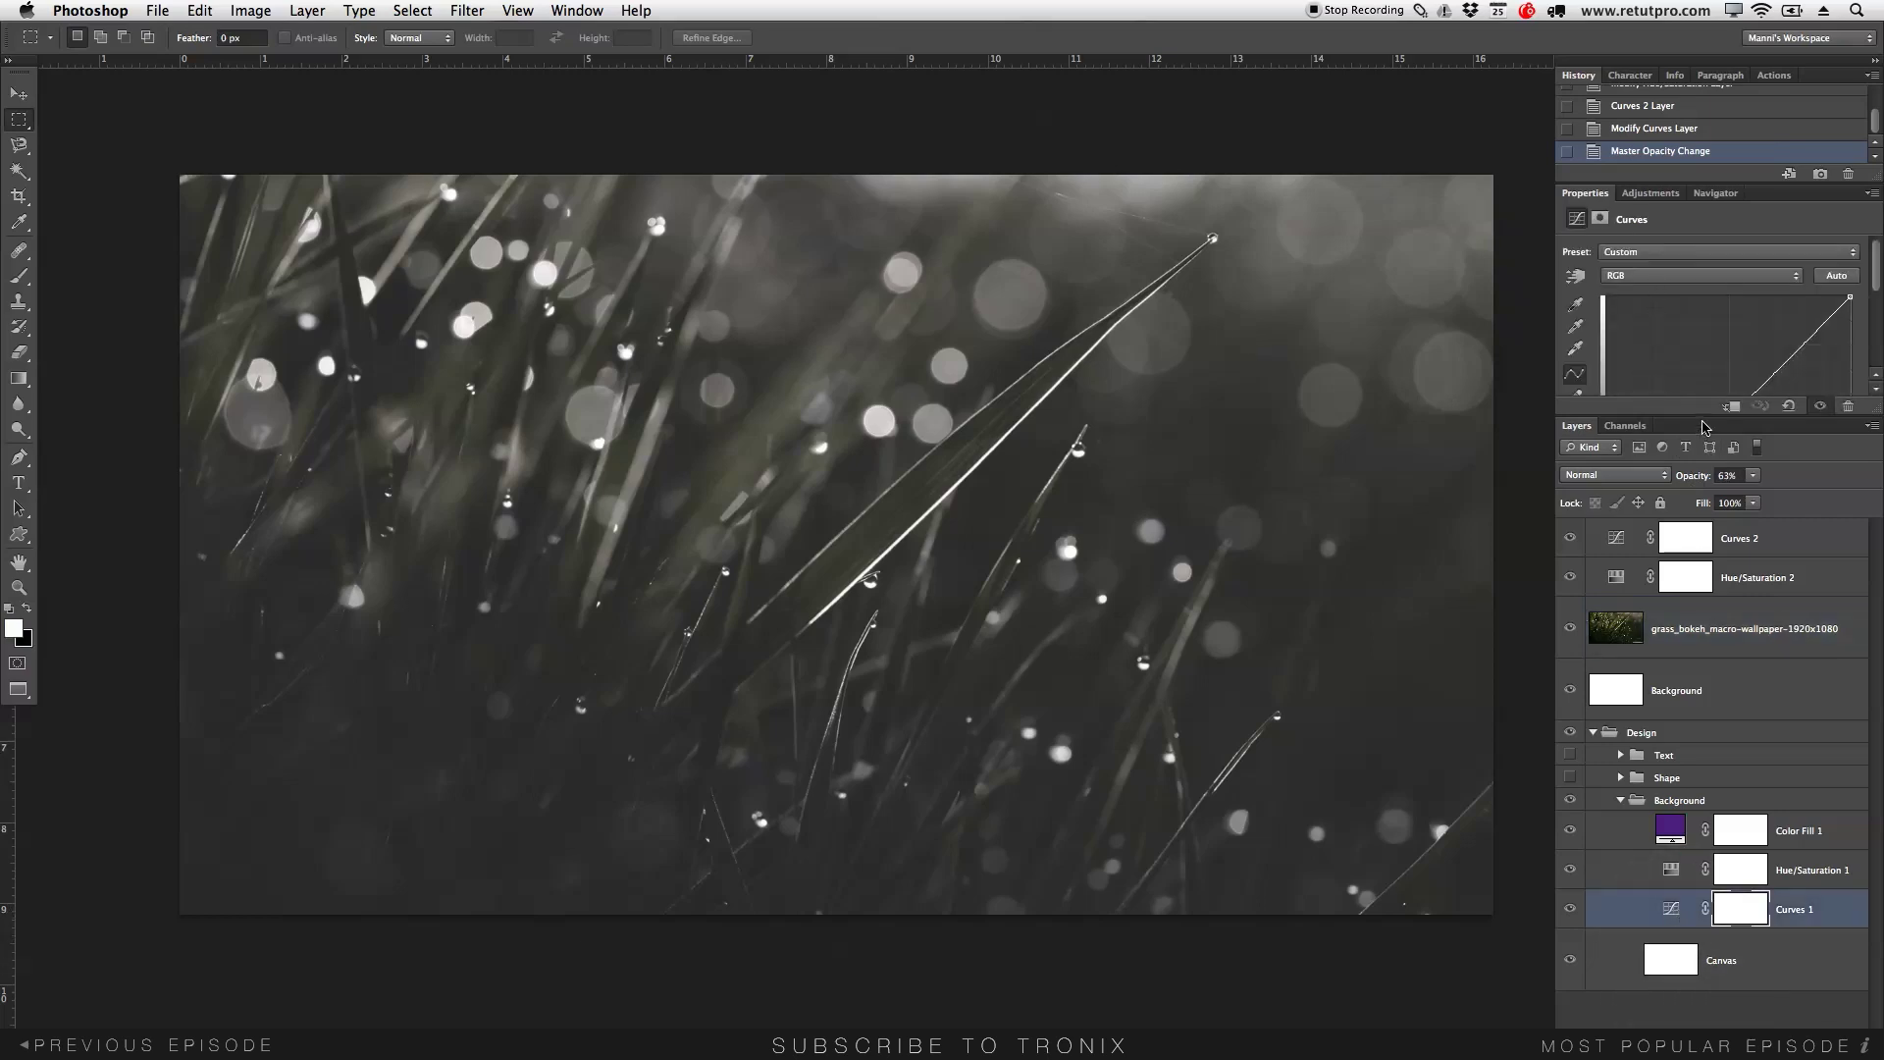
left_click_drag(1700, 416, 1687, 632)
left_click(1616, 763)
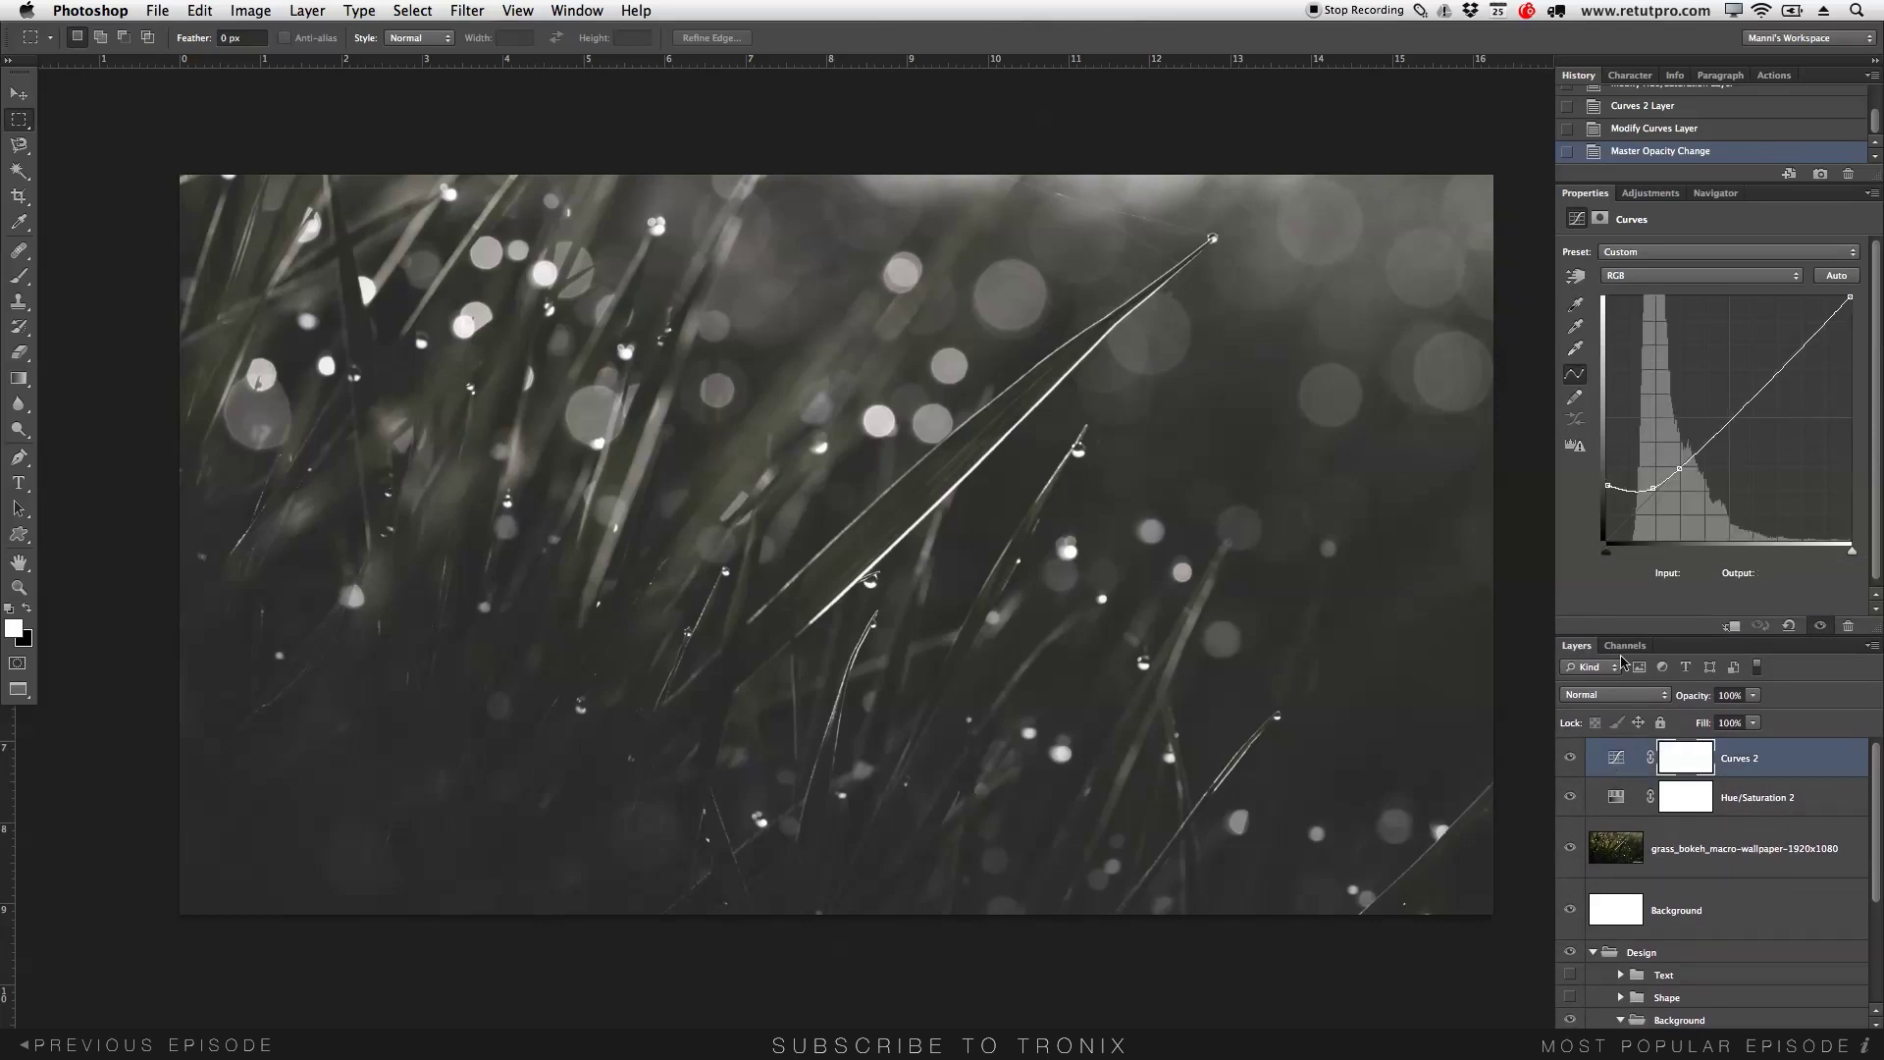
left_click_drag(1653, 488, 1607, 483)
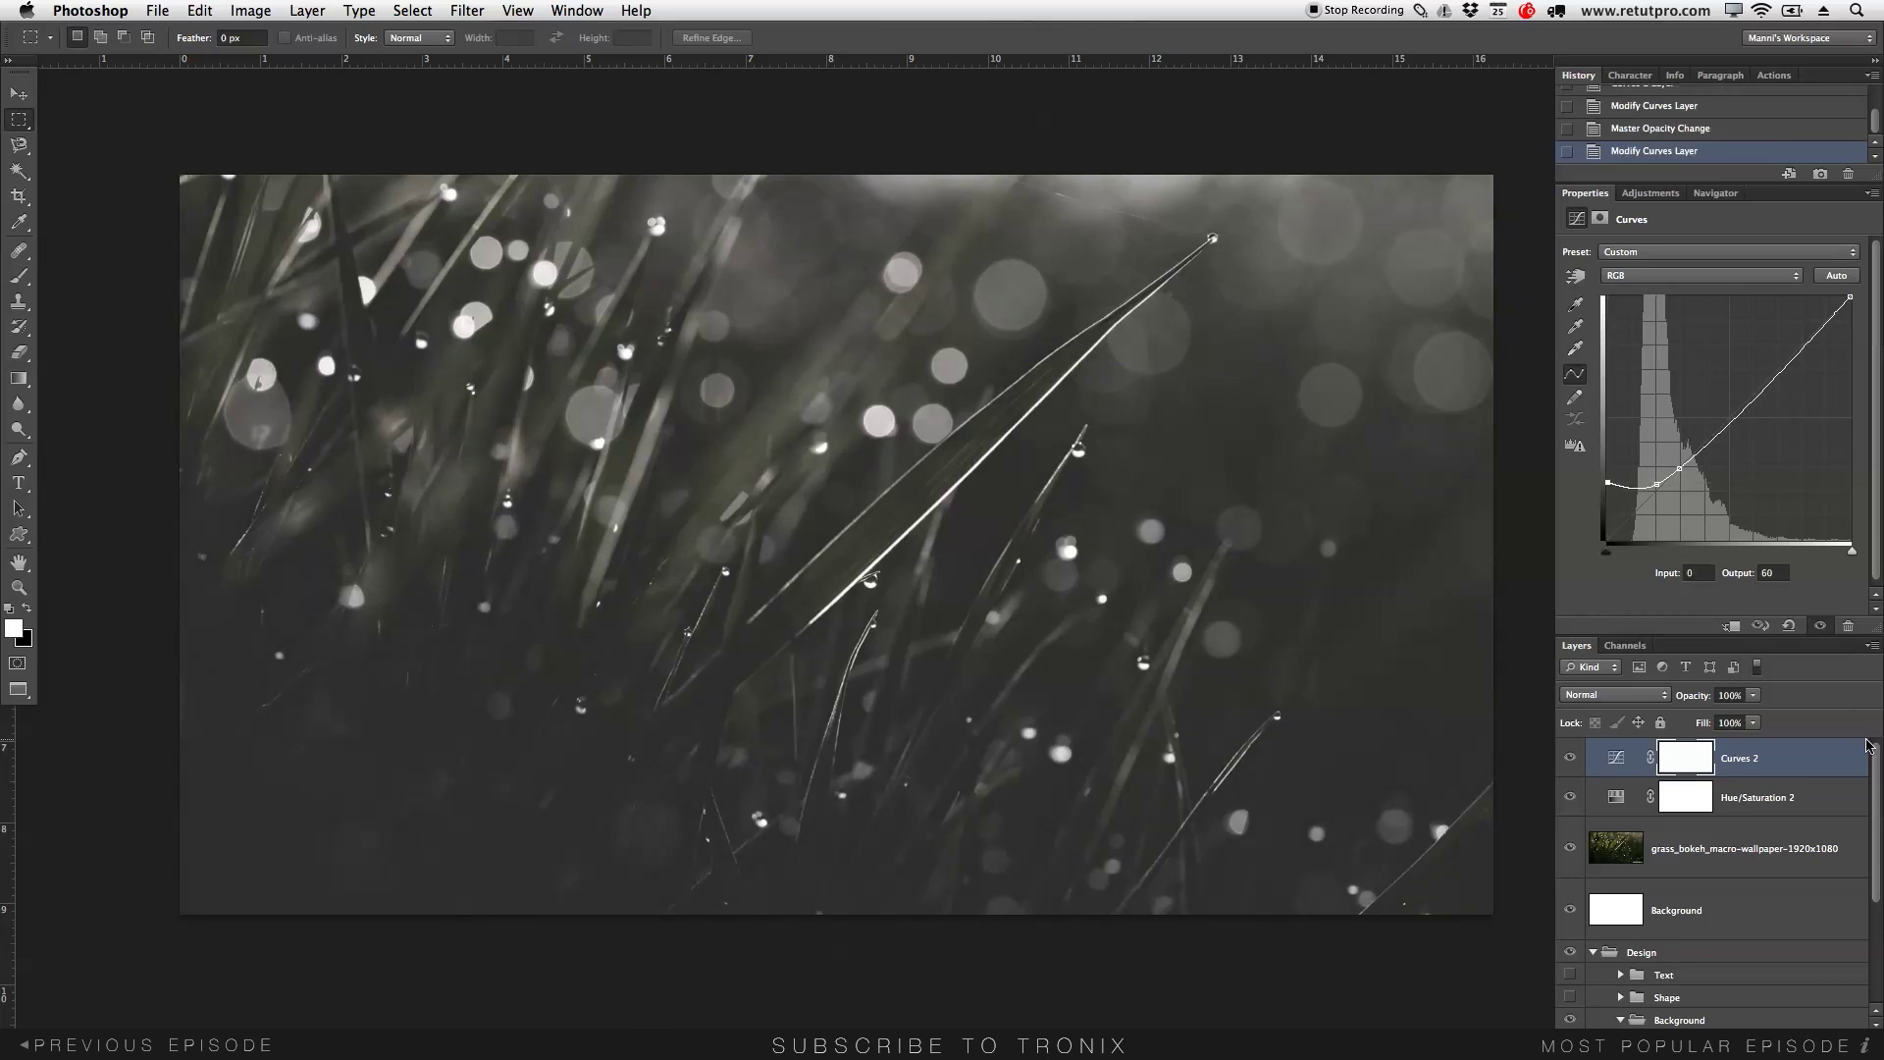
Examine the settings of the Hue/Saturation 1 and Color Fill 1 layers in the original Background group.
scroll(1882, 922, "down", 4)
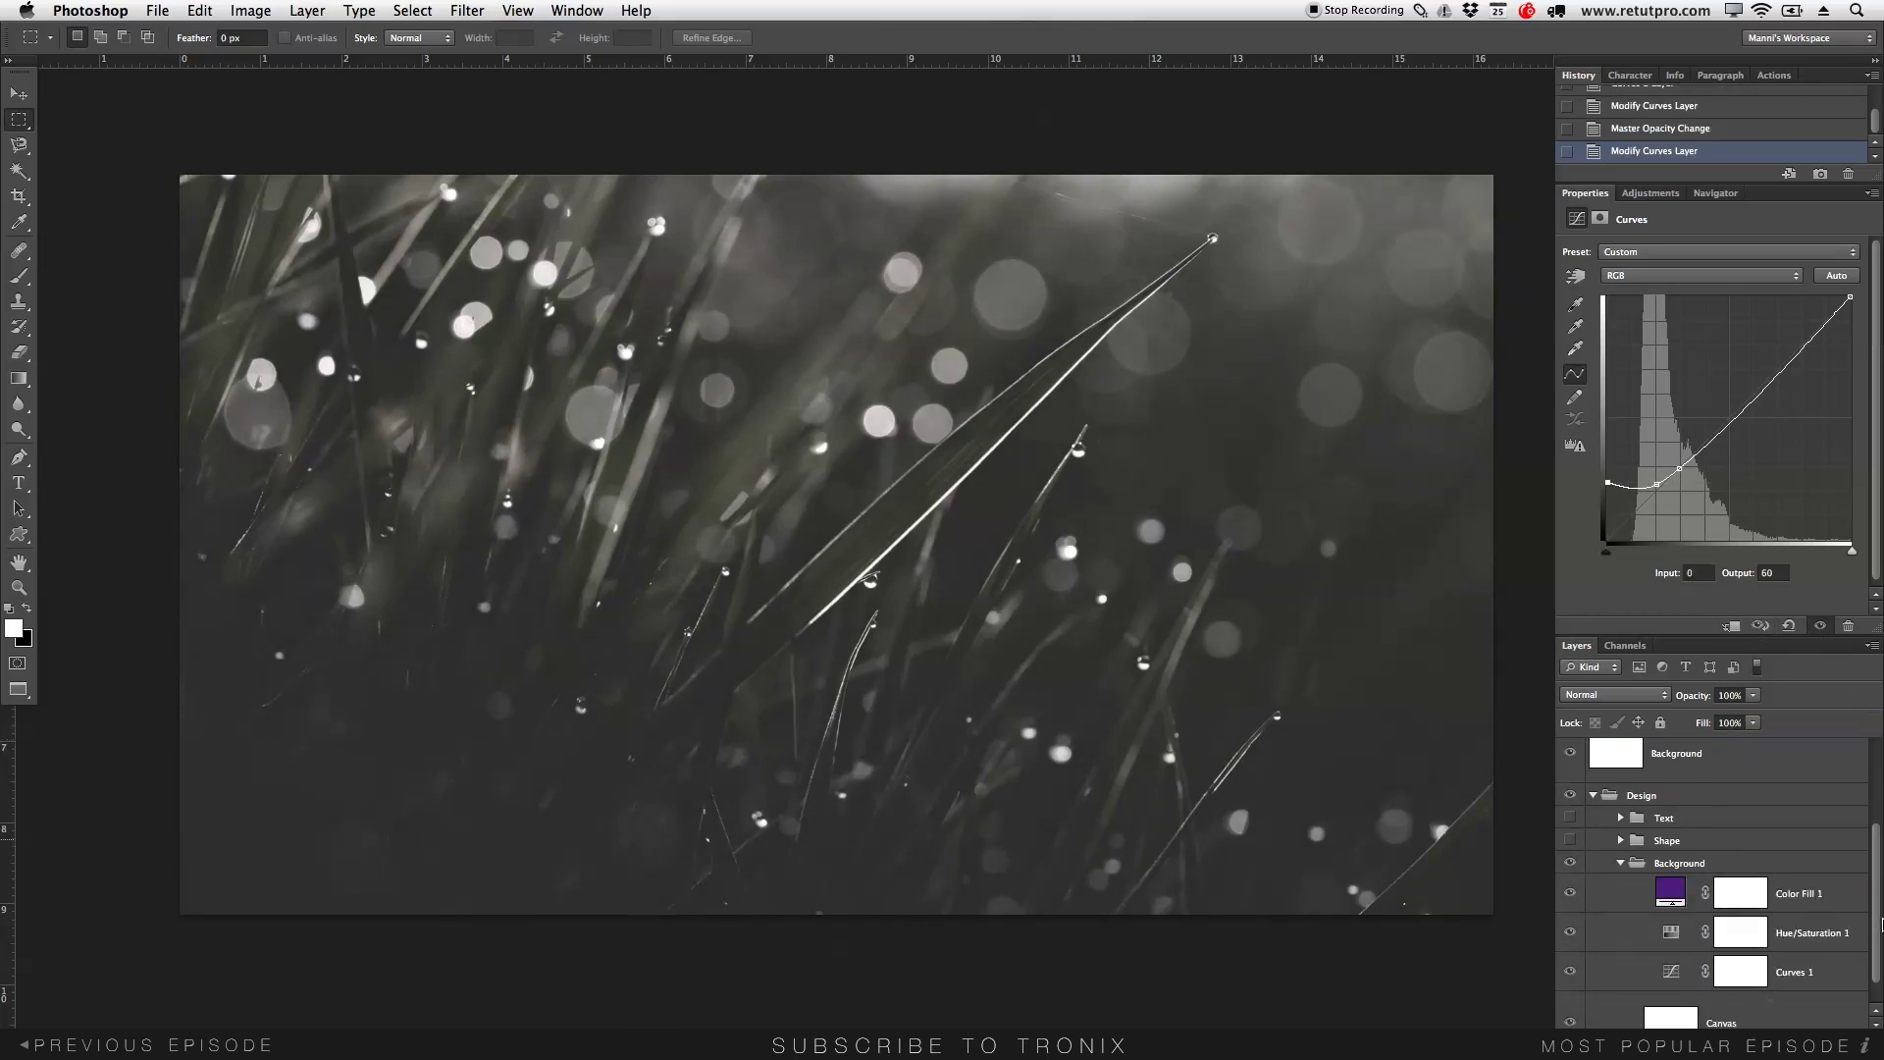
left_click(1851, 939)
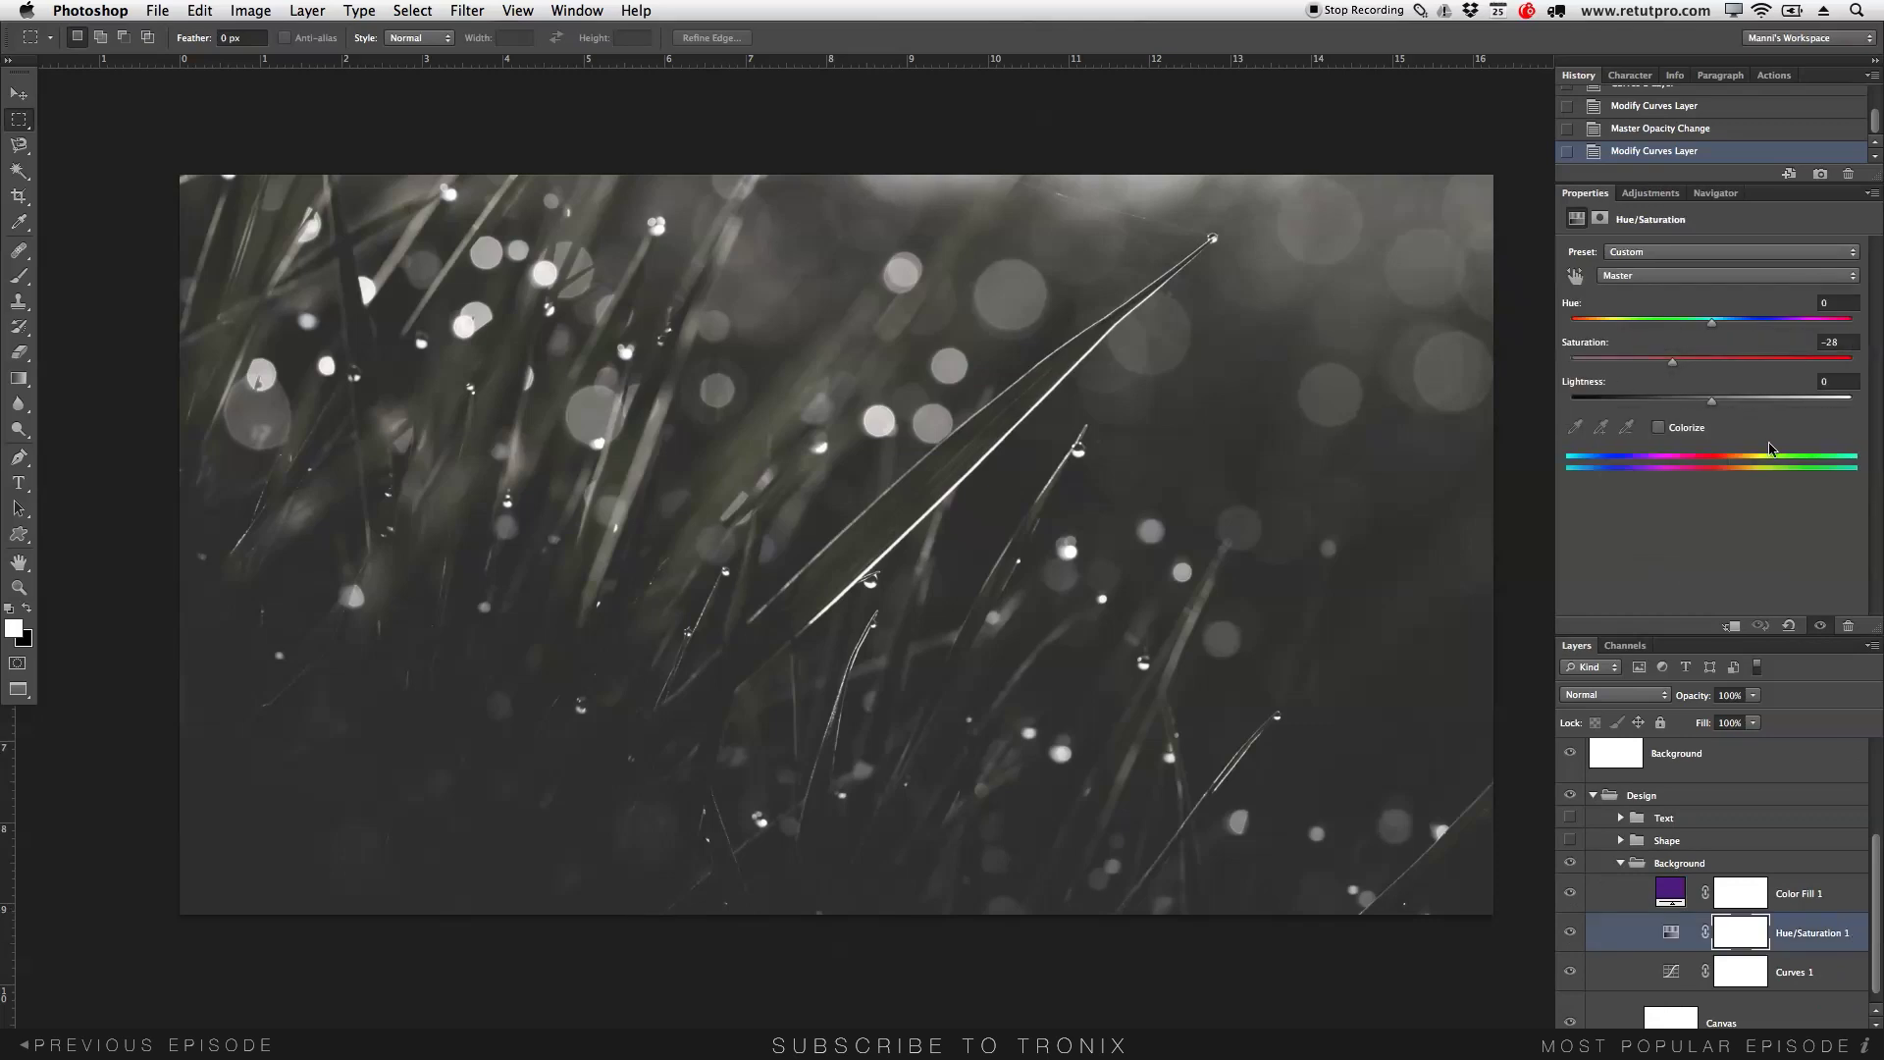
left_click(1670, 895)
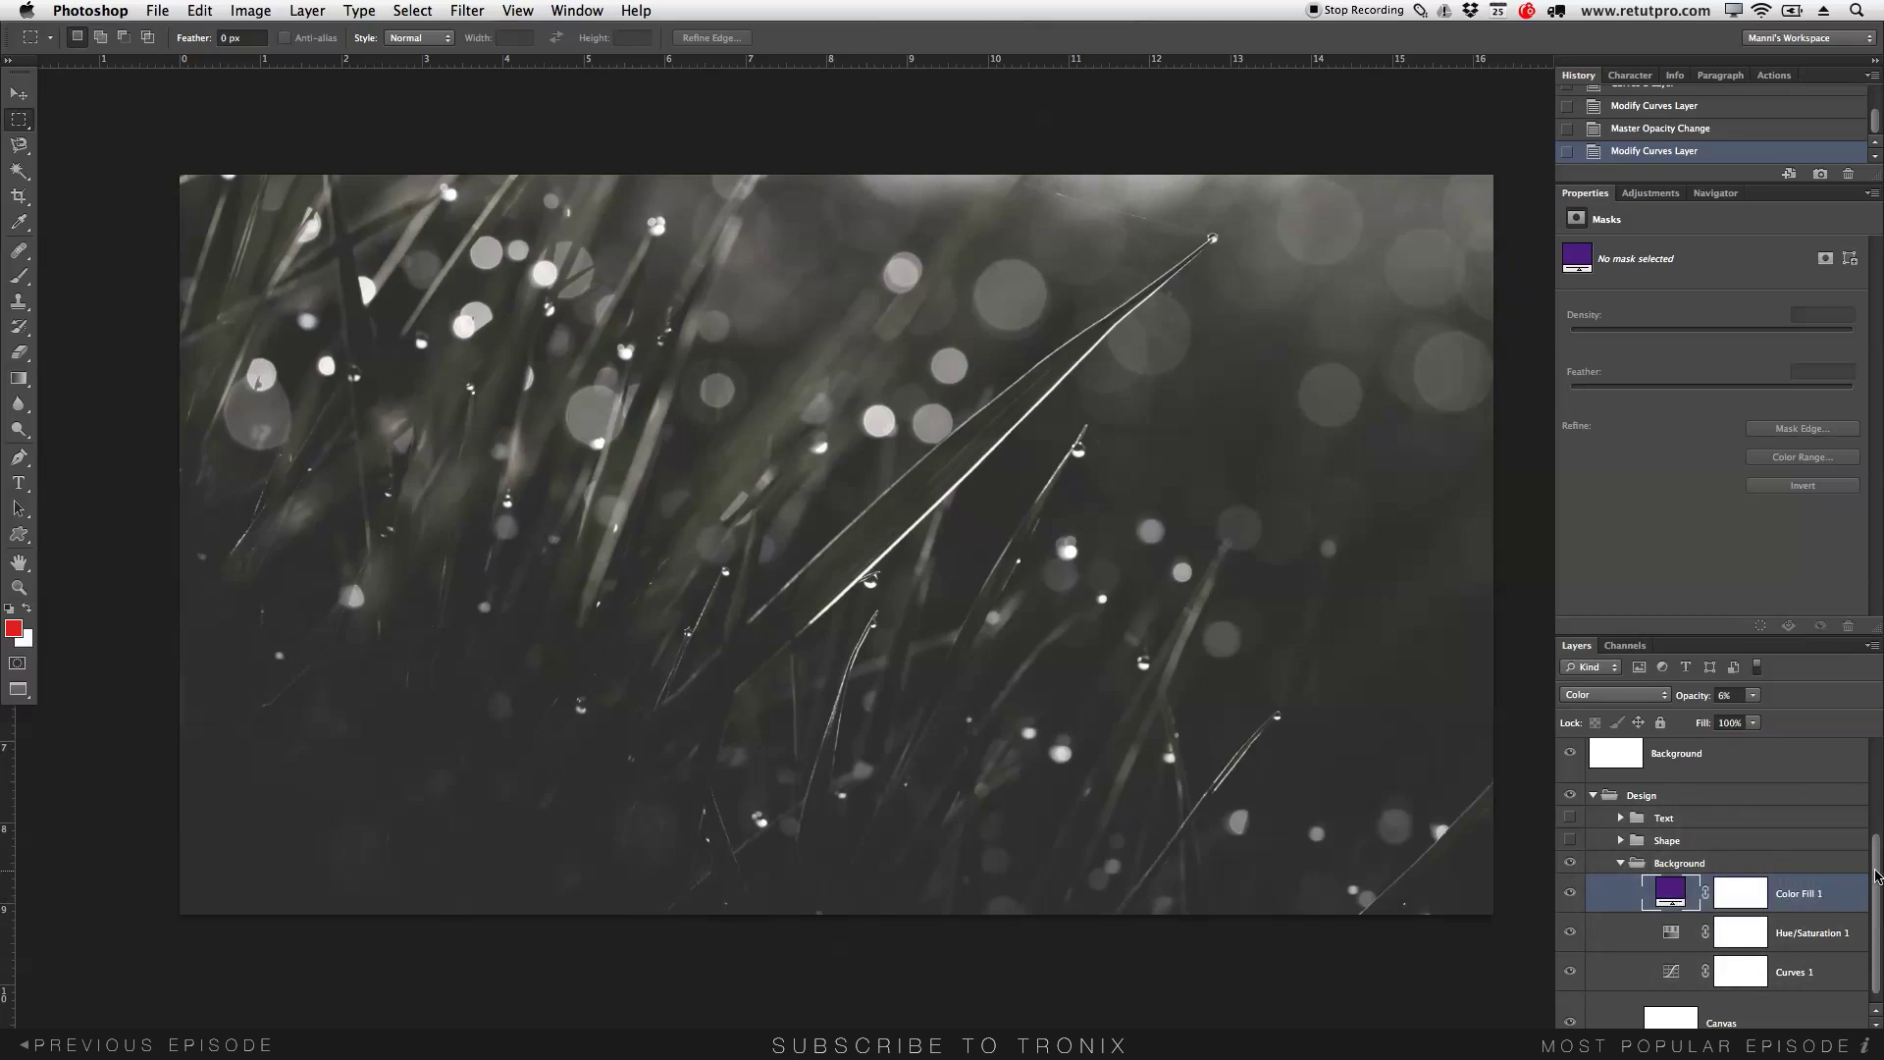
scroll(1876, 876, "down", 1)
Add a Solid Color fill layer above Curves 2 in the dark violet #340b7f.
left_click_drag(1668, 633, 1674, 261)
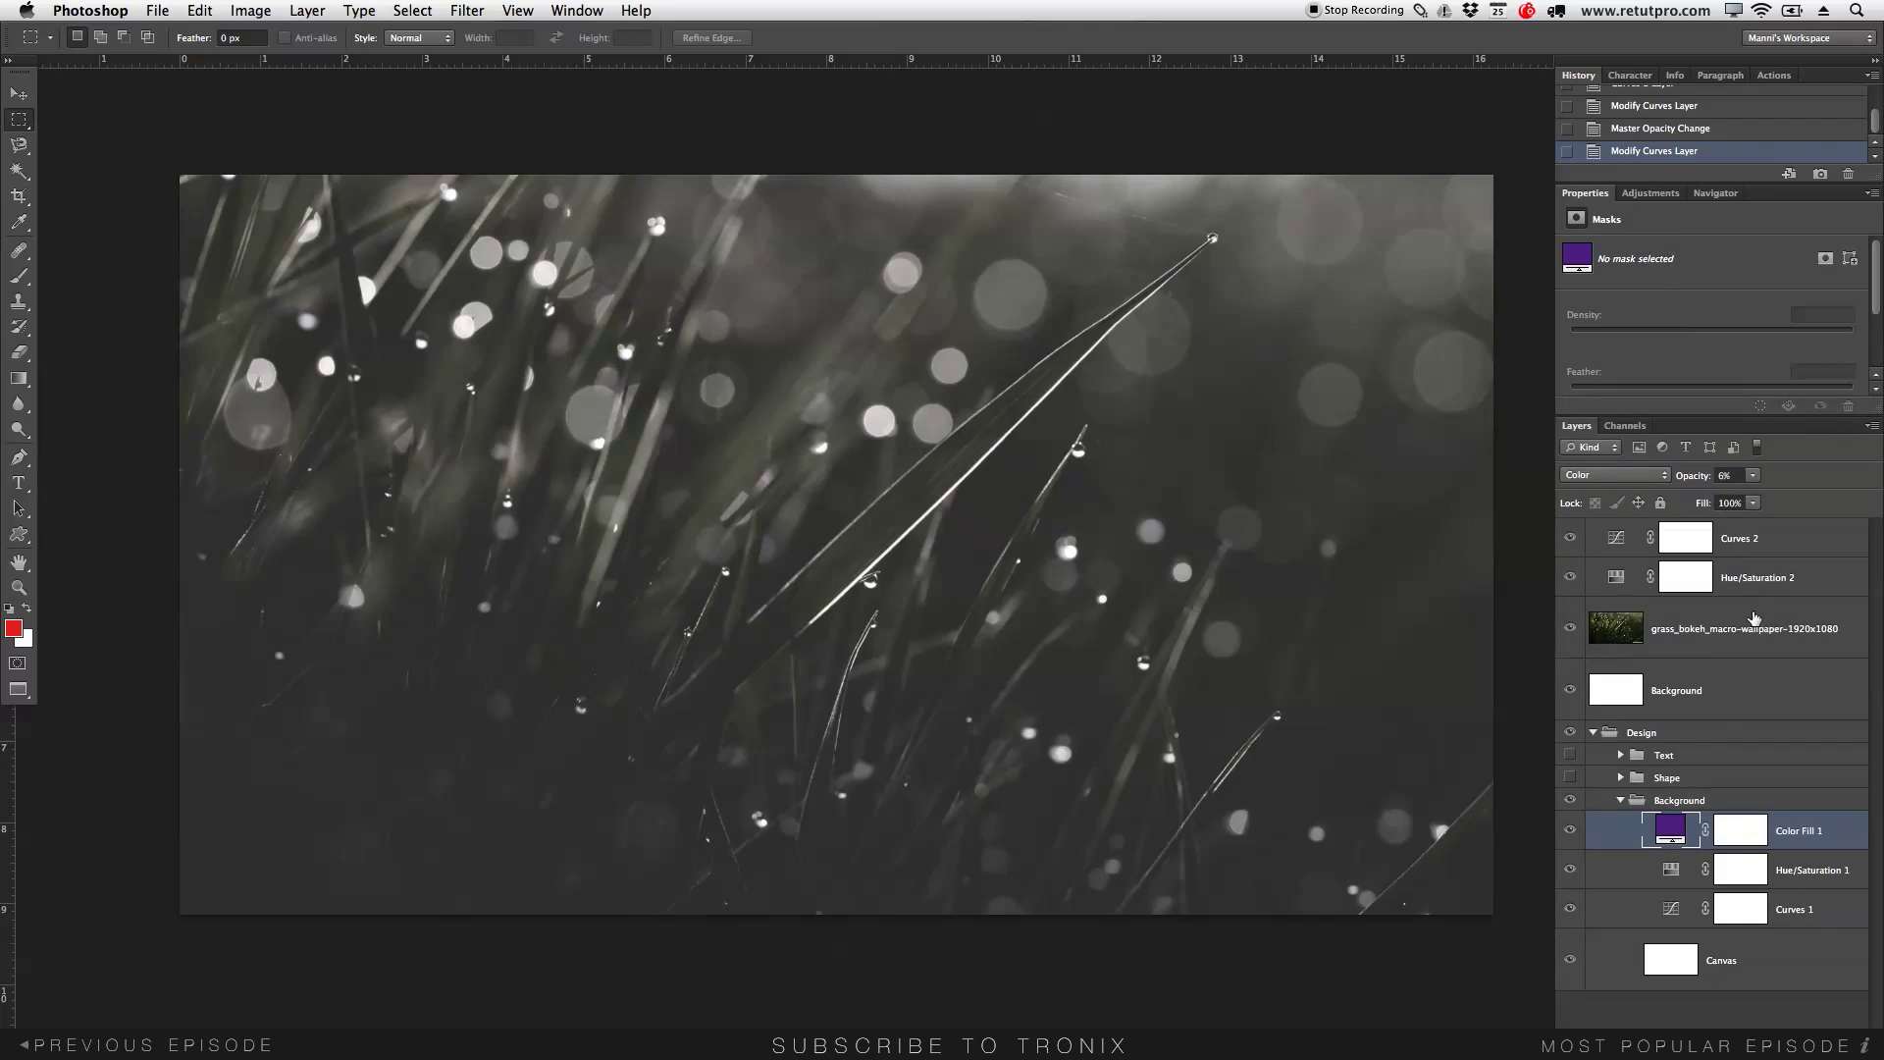
left_click(1760, 553)
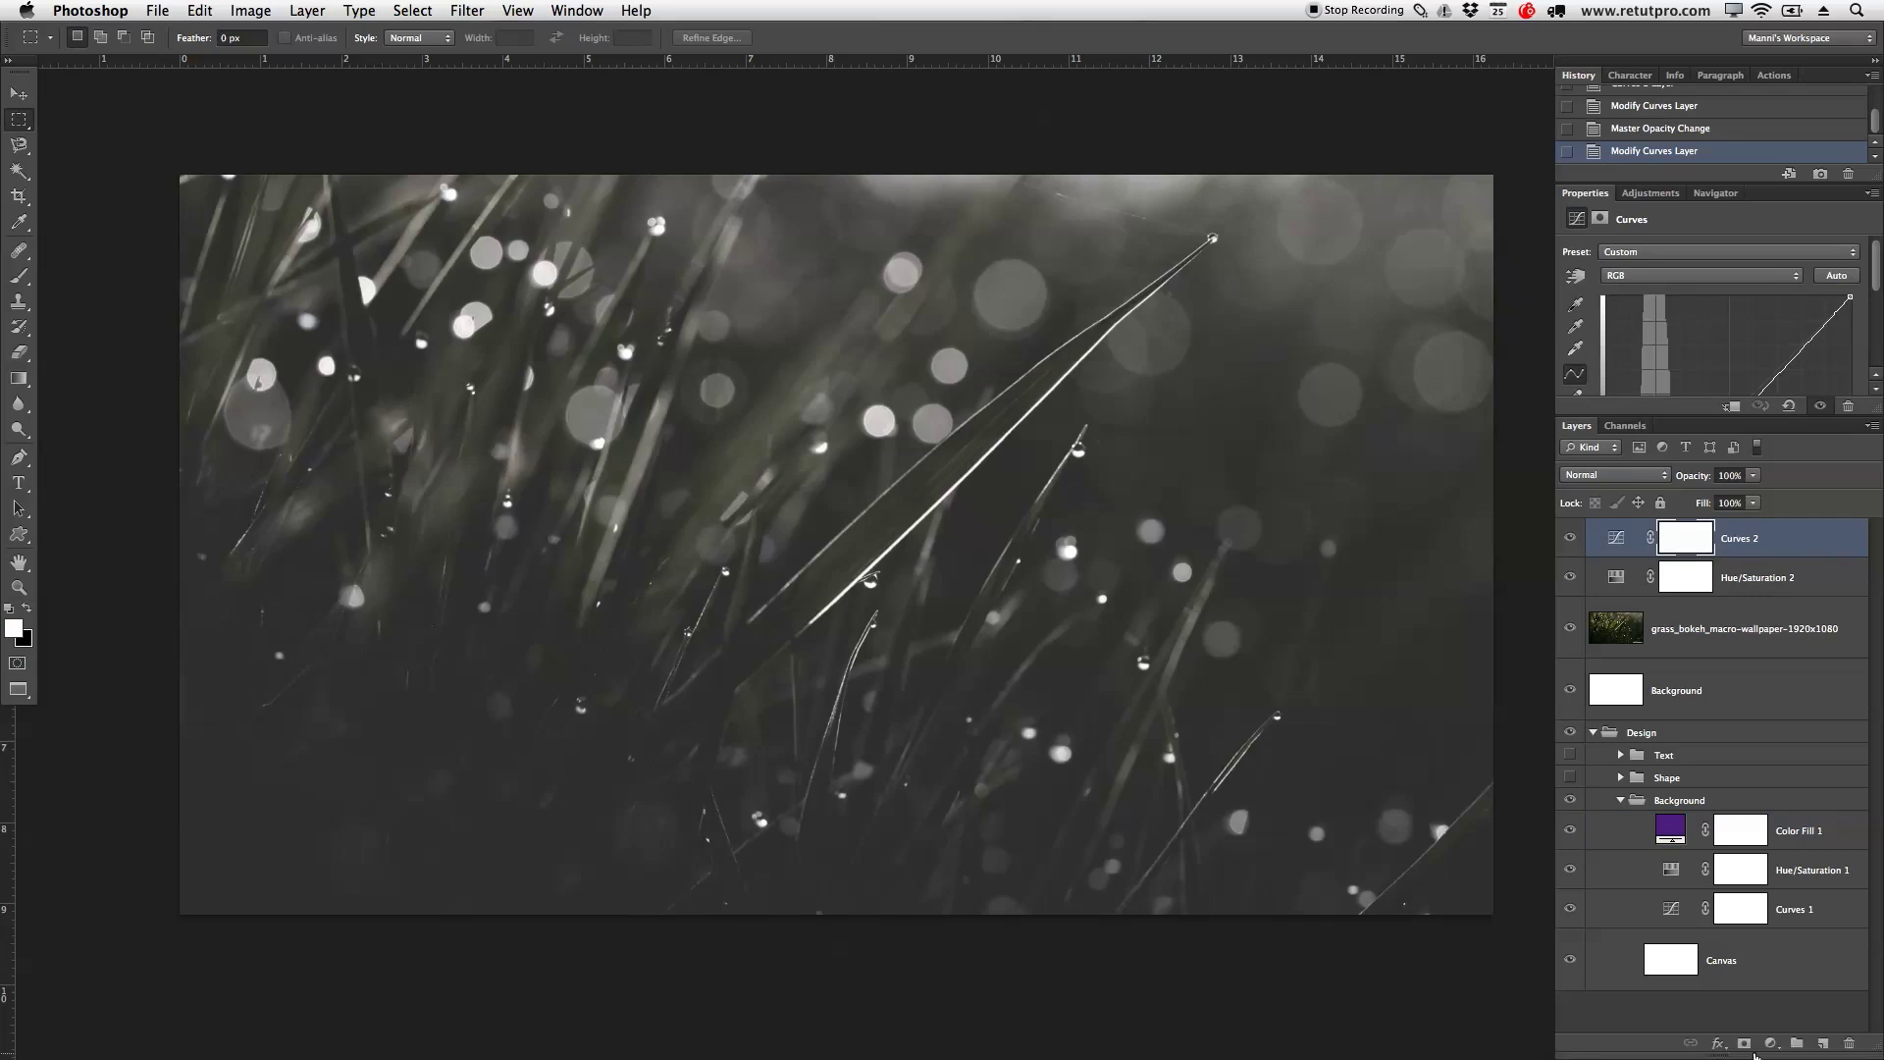
left_click(1769, 1044)
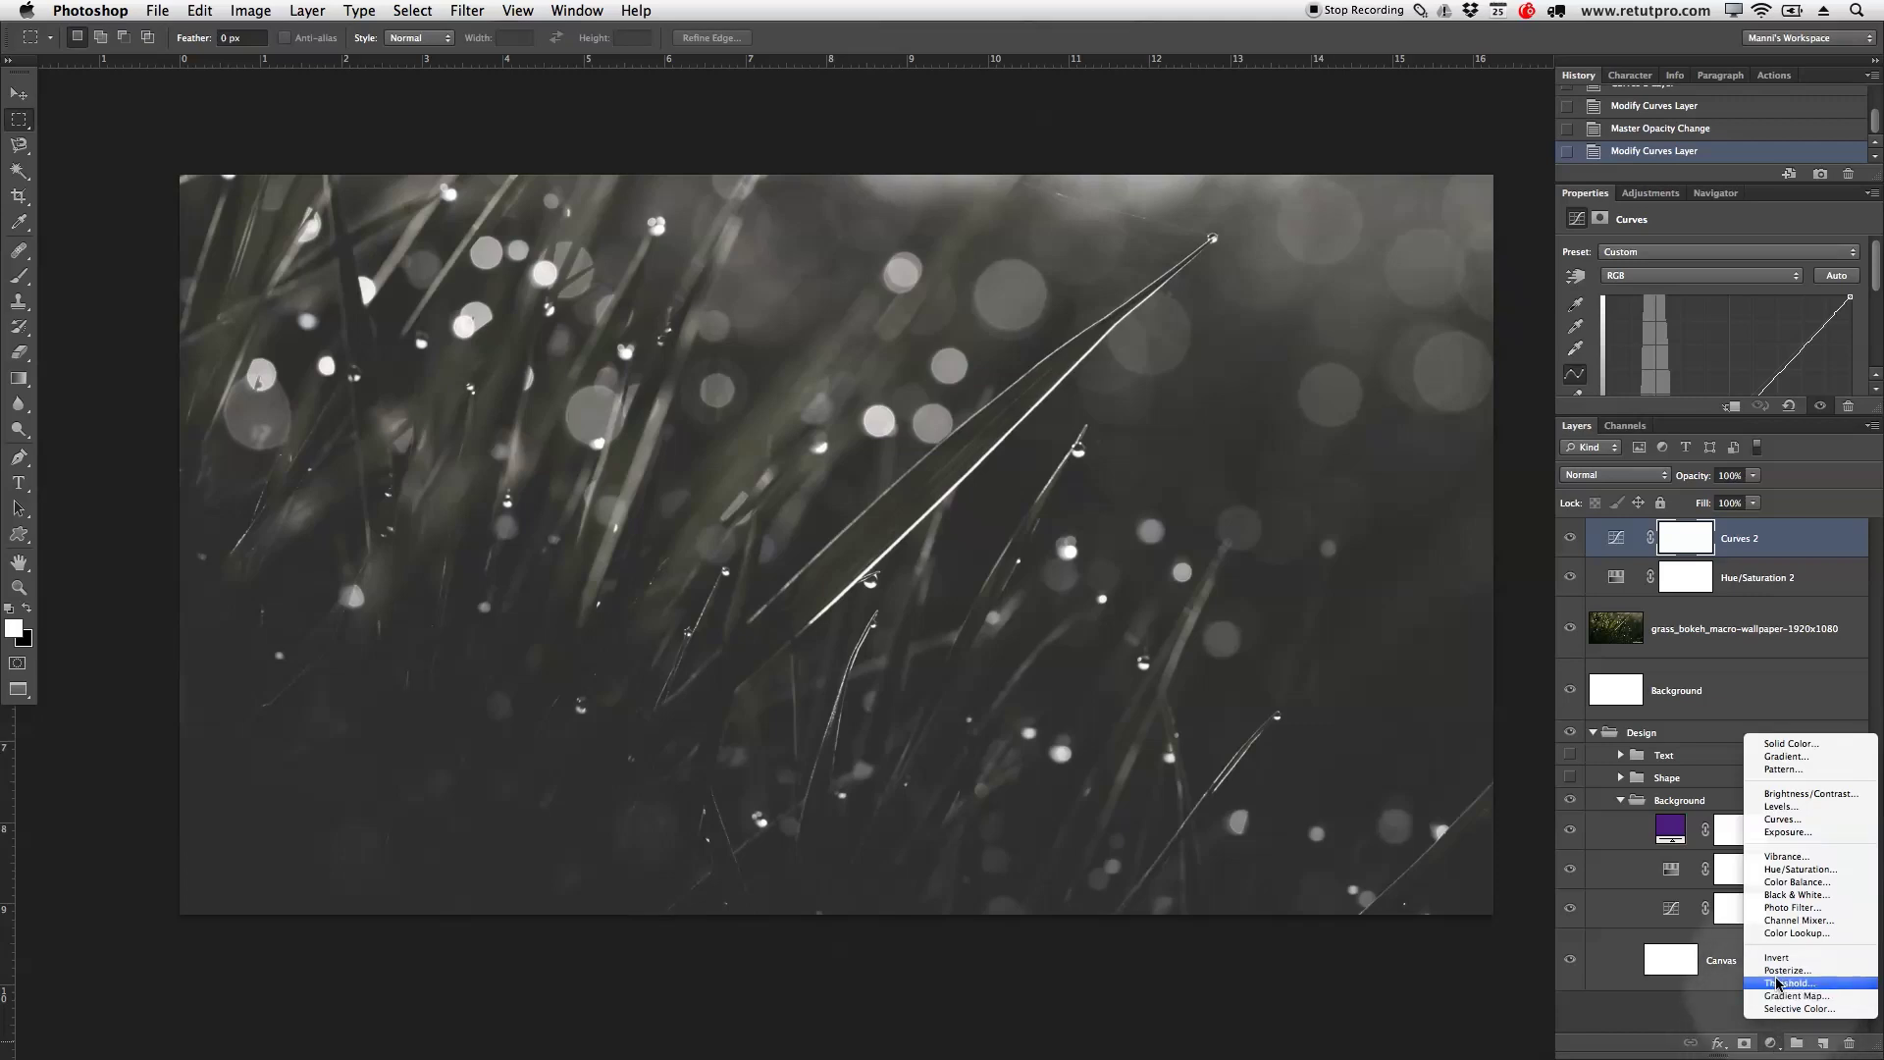
left_click(1803, 751)
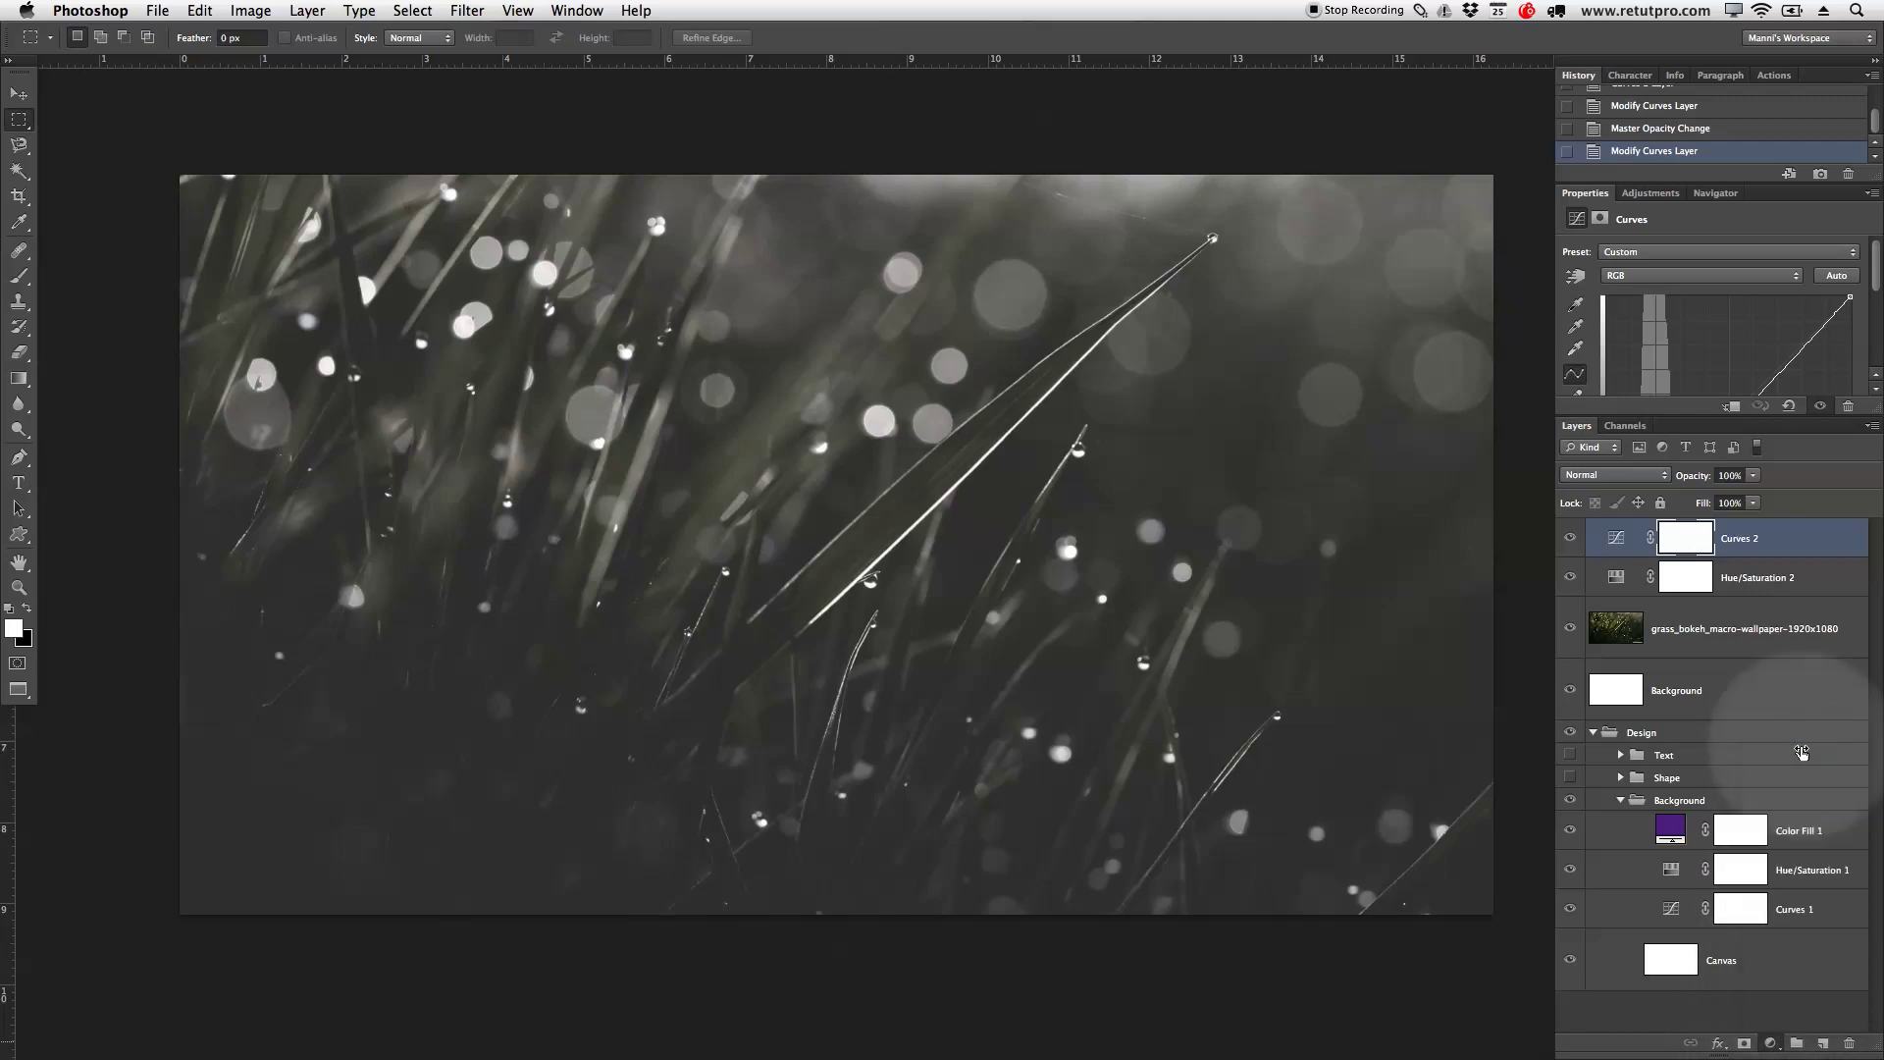
left_click_drag(1623, 396, 1190, 225)
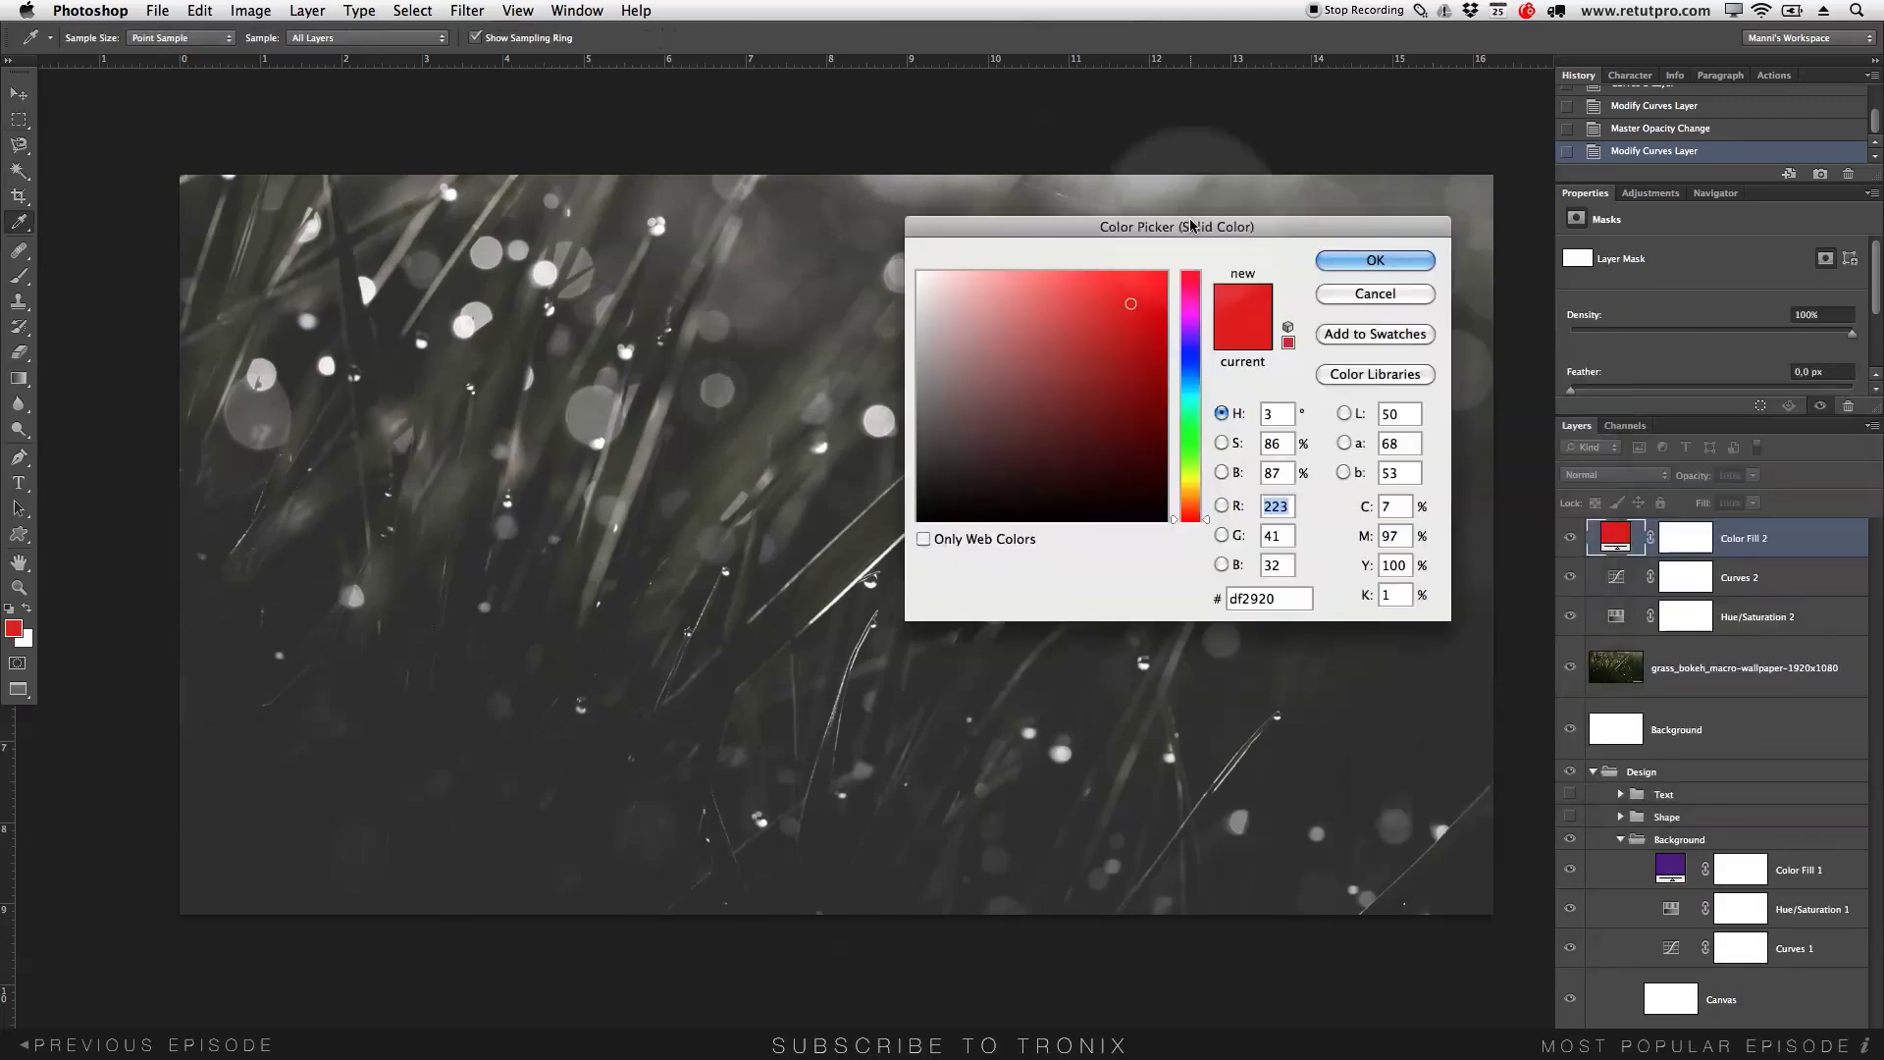
left_click(1191, 339)
mouse_move(1157, 345)
left_mouse_down()
mouse_move(1118, 373)
mouse_move(1139, 392)
mouse_move(1169, 342)
mouse_move(1146, 397)
left_mouse_up()
left_click(1174, 337)
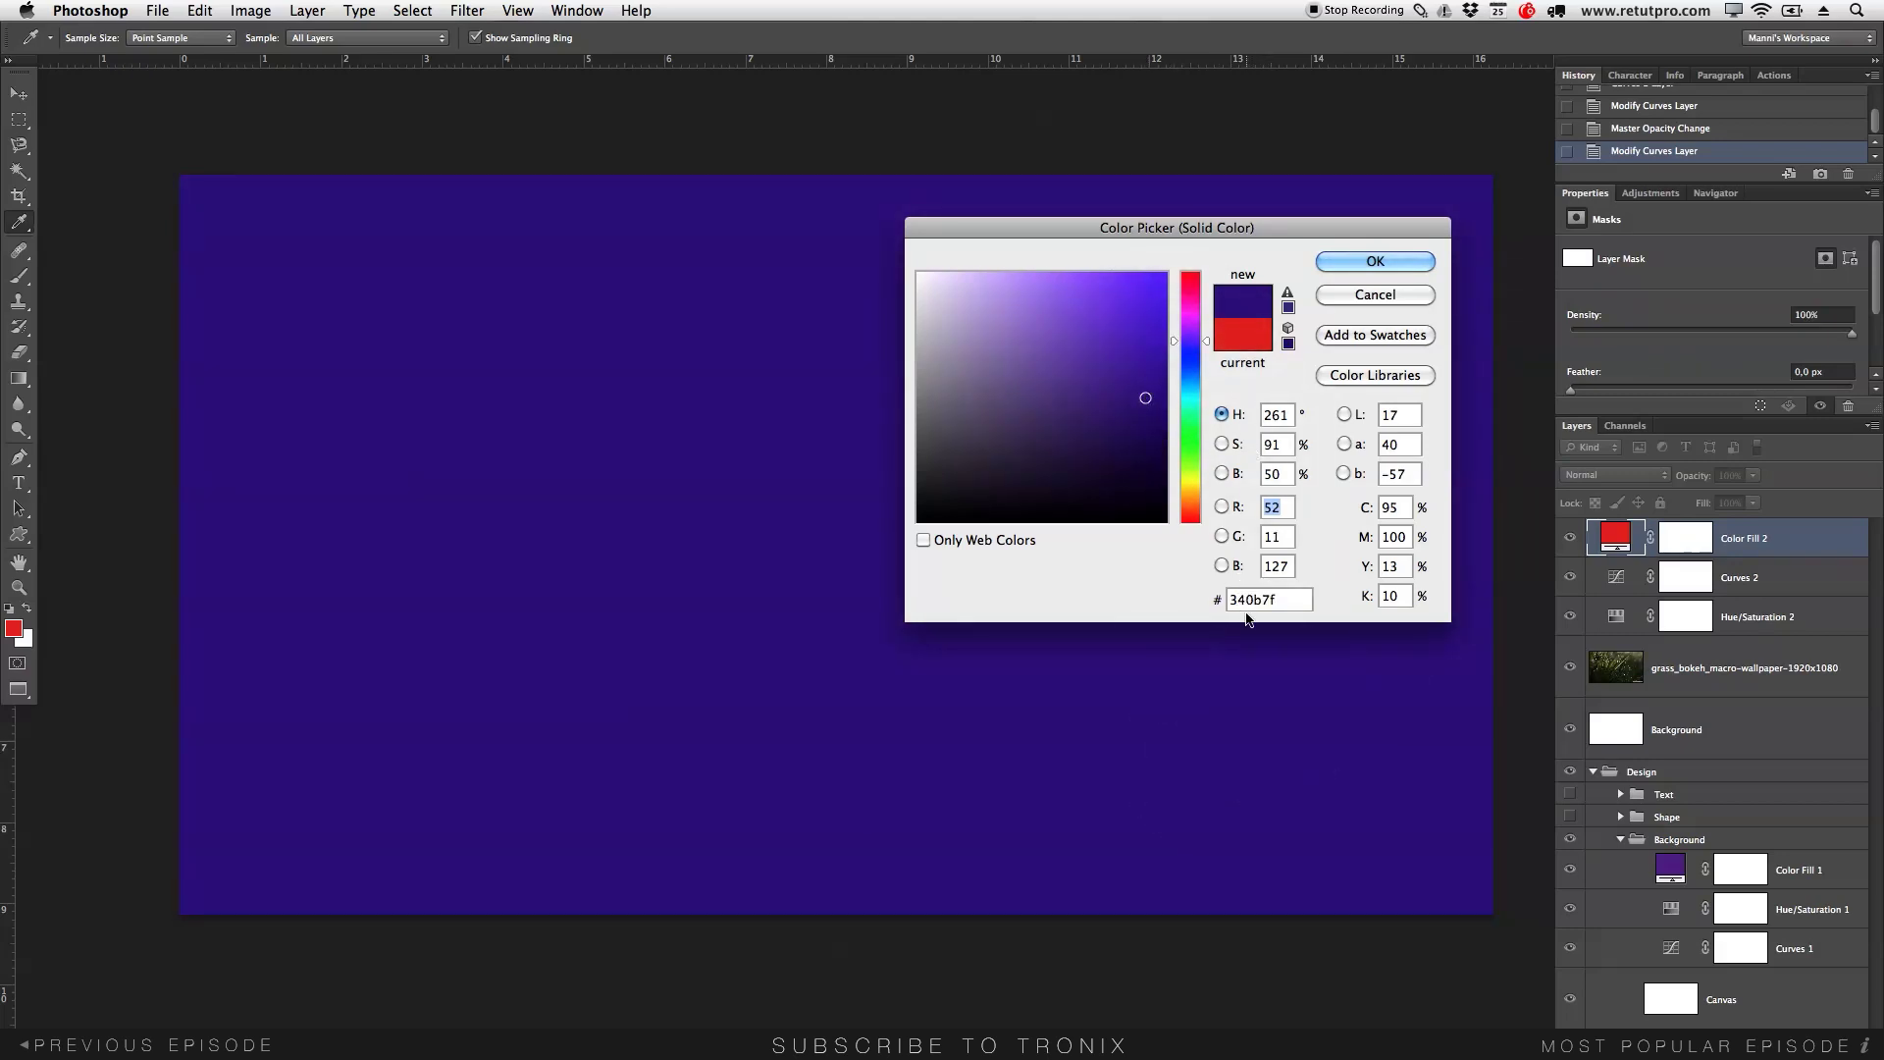
left_click(1374, 263)
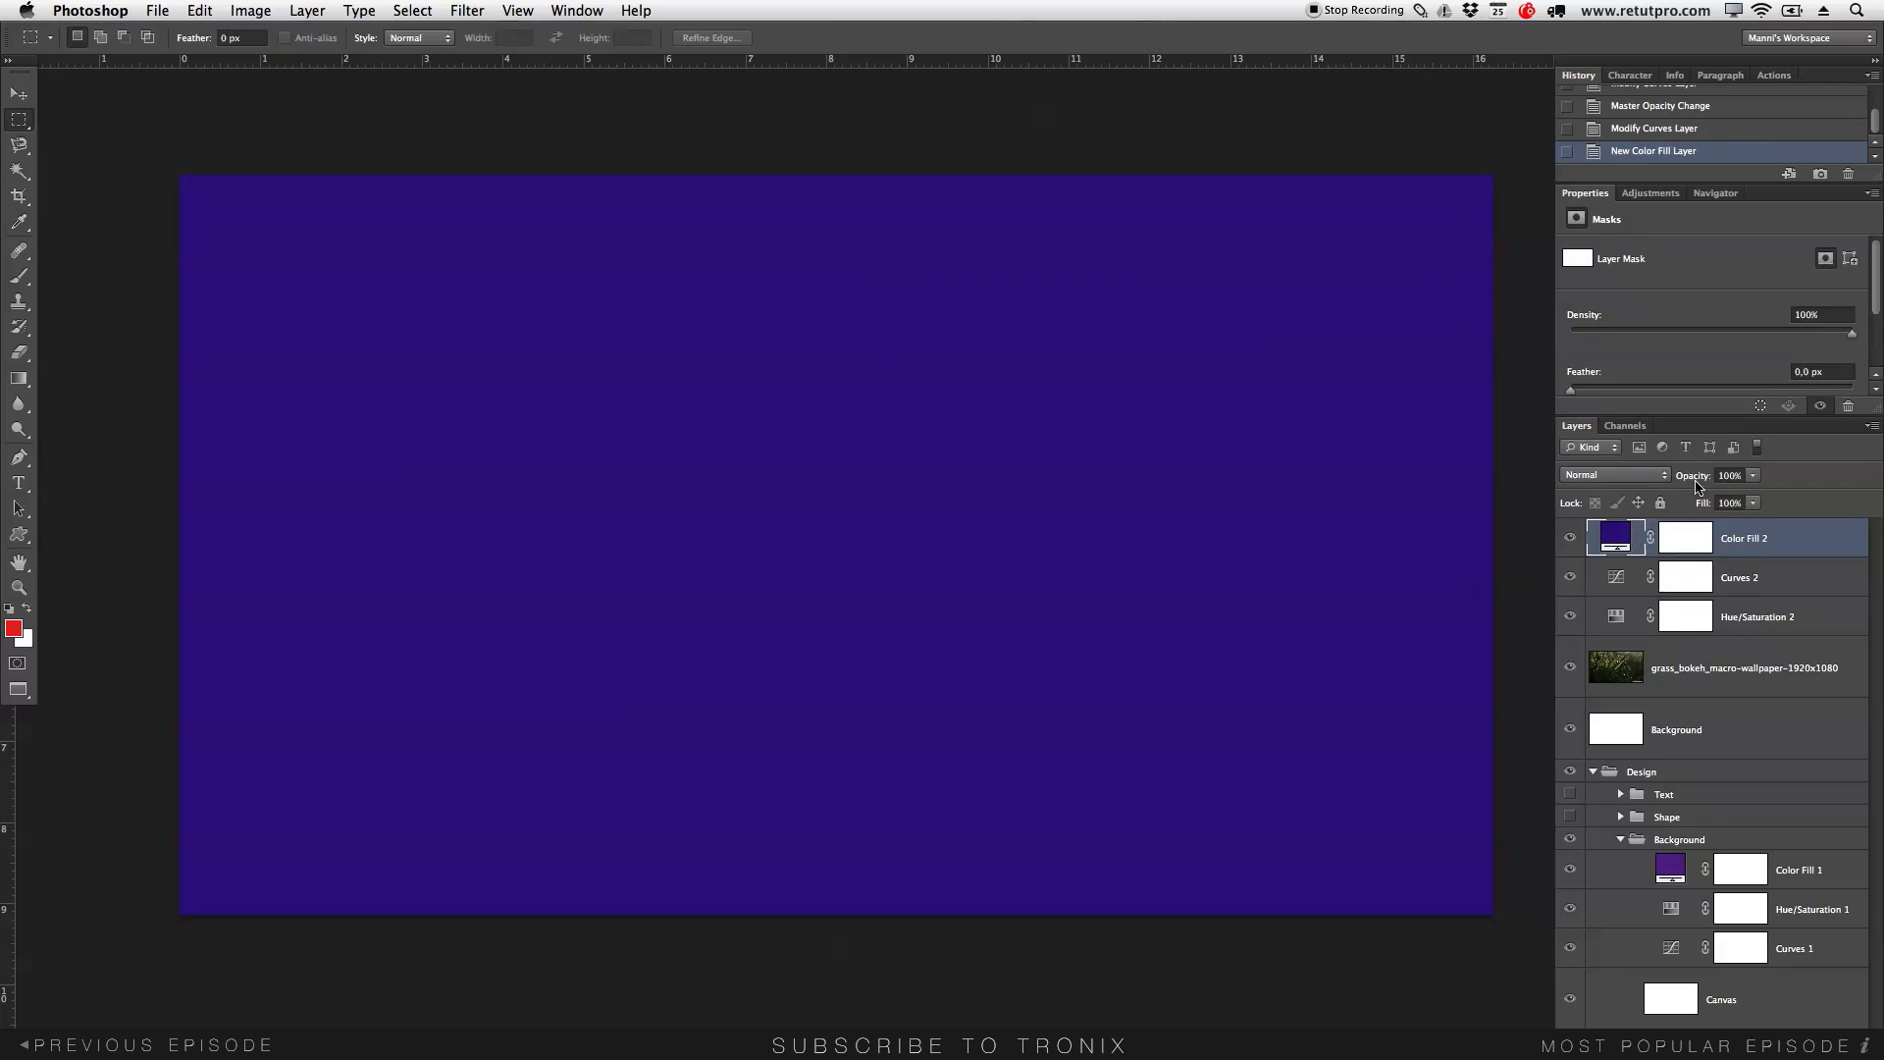
Set the new color fill layer's blend mode to Color and lower its opacity to 20%.
left_click(1658, 475)
left_click(1634, 849)
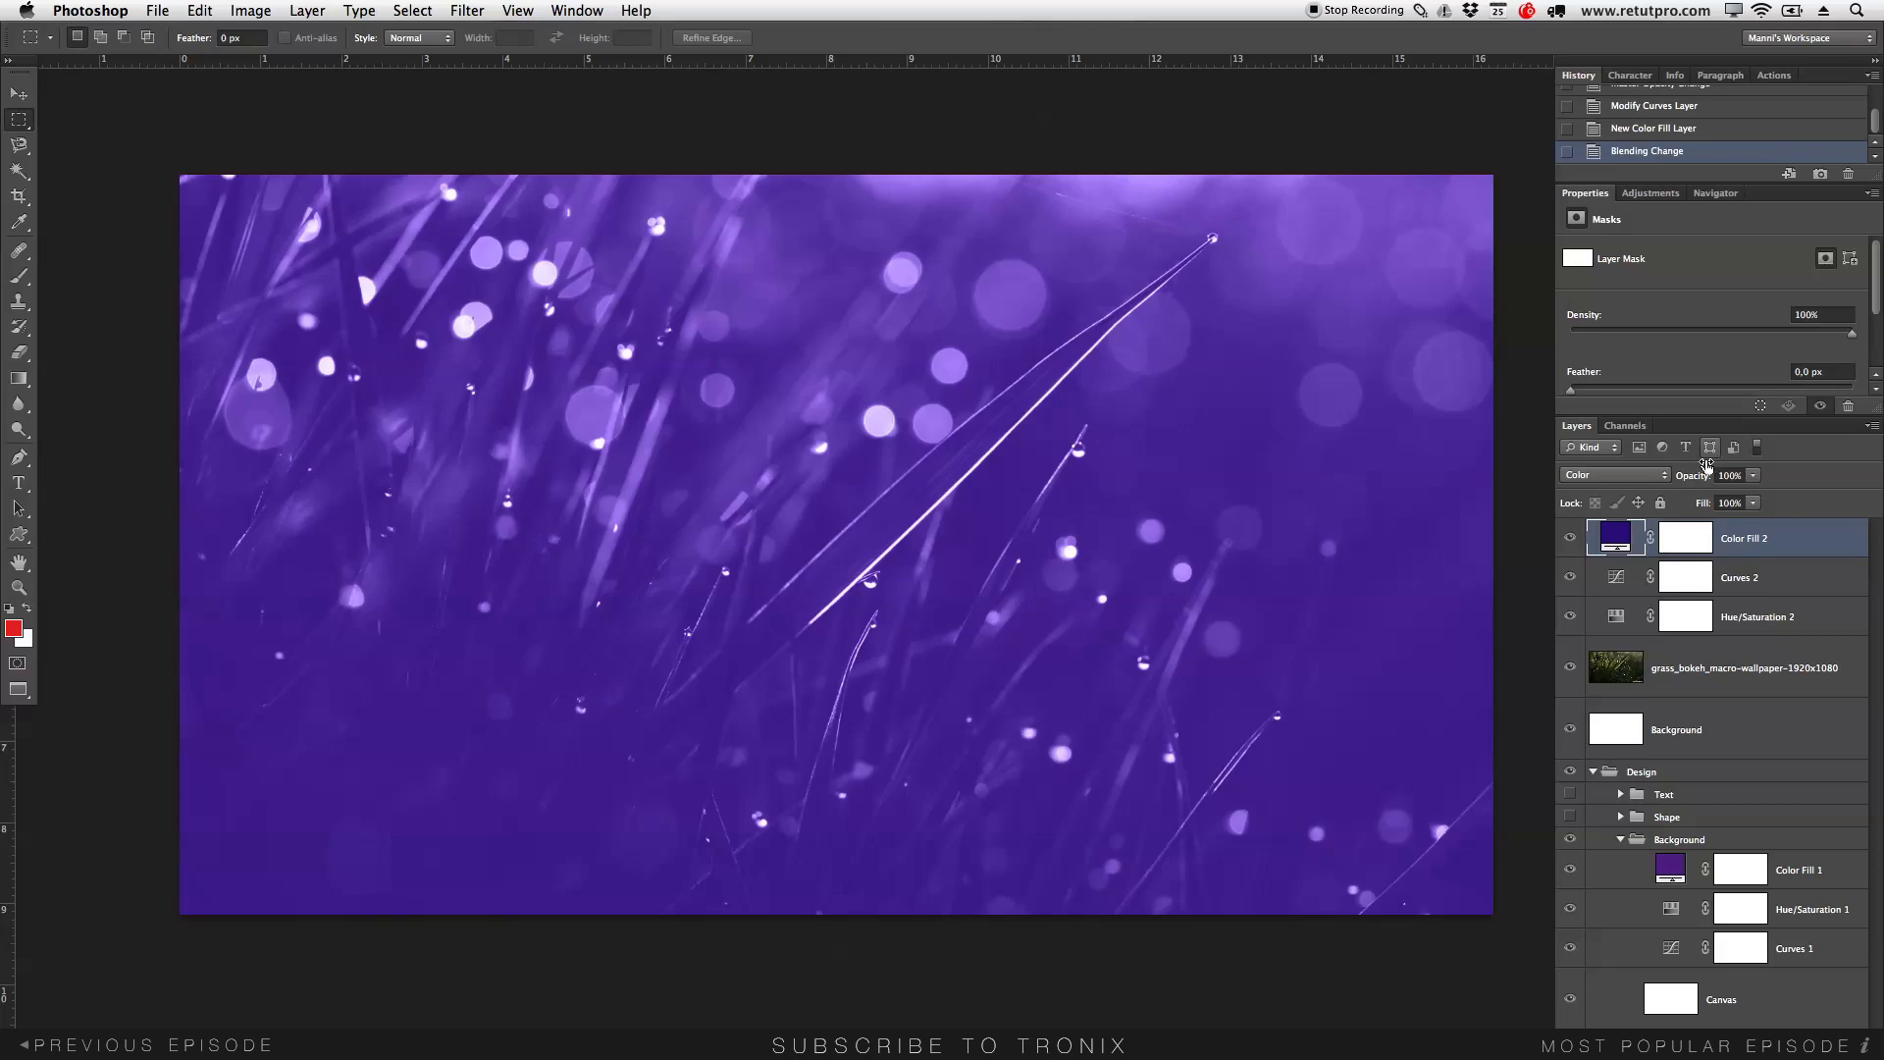
left_click_drag(1693, 478, 1617, 488)
Raise the saturation of the Hue/Saturation 2 adjustment layer to about -40.
left_click(1626, 620)
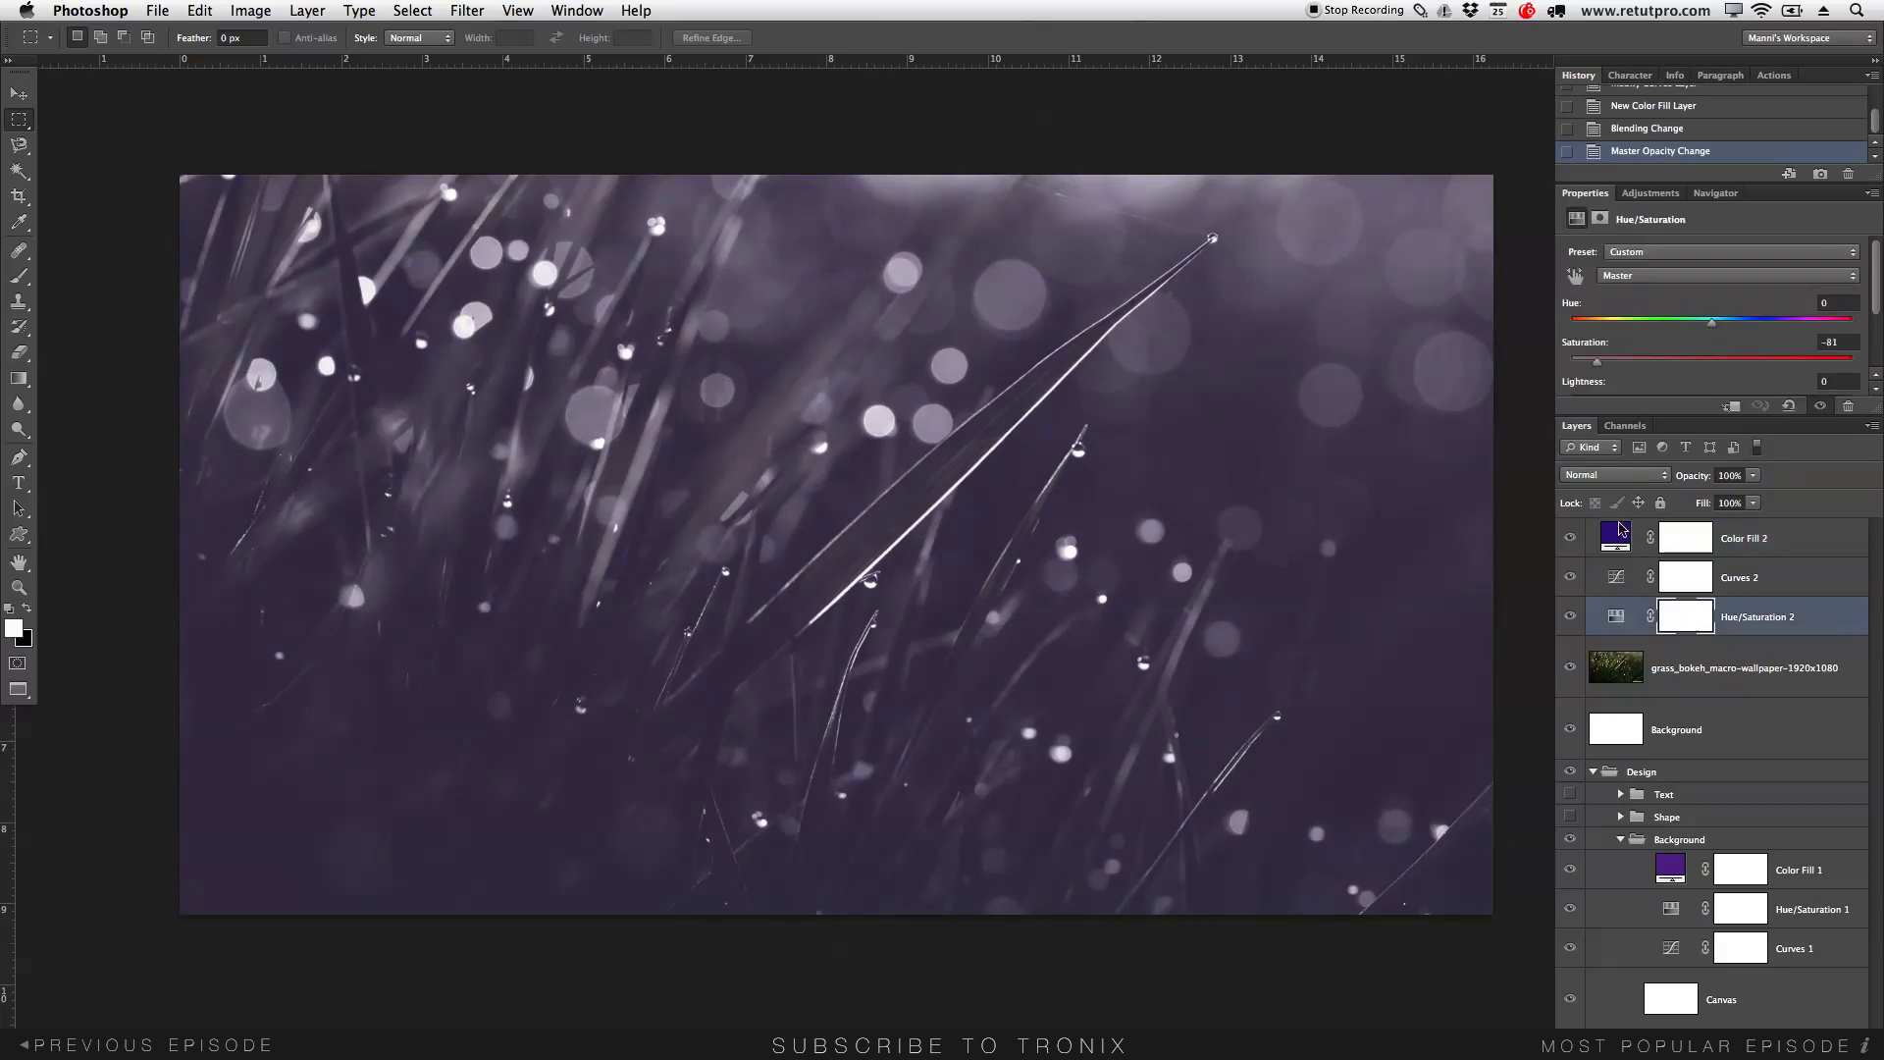
left_click_drag(1610, 366, 1650, 362)
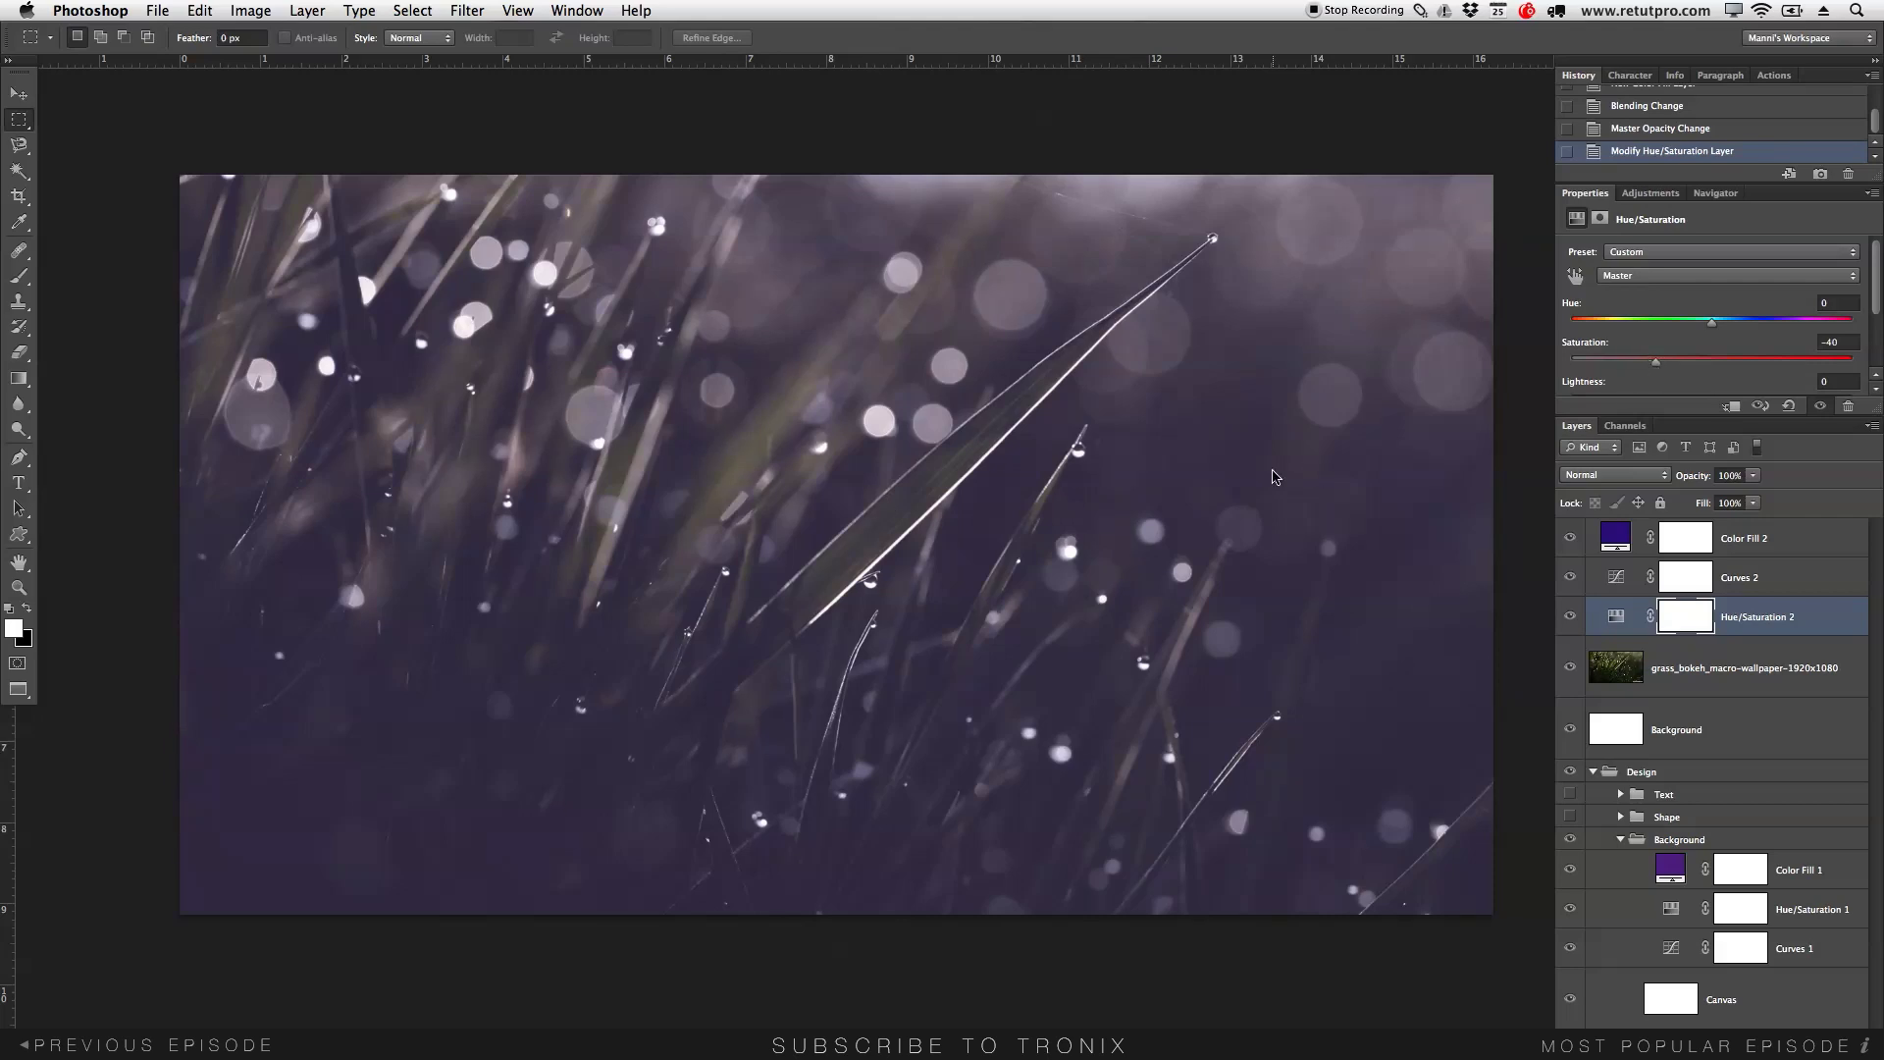
left_click_drag(1657, 364, 1661, 367)
Change the color of the Color Fill 2 layer to the lighter violet #4a258e.
double_click(1614, 536)
left_click_drag(1149, 398, 1117, 389)
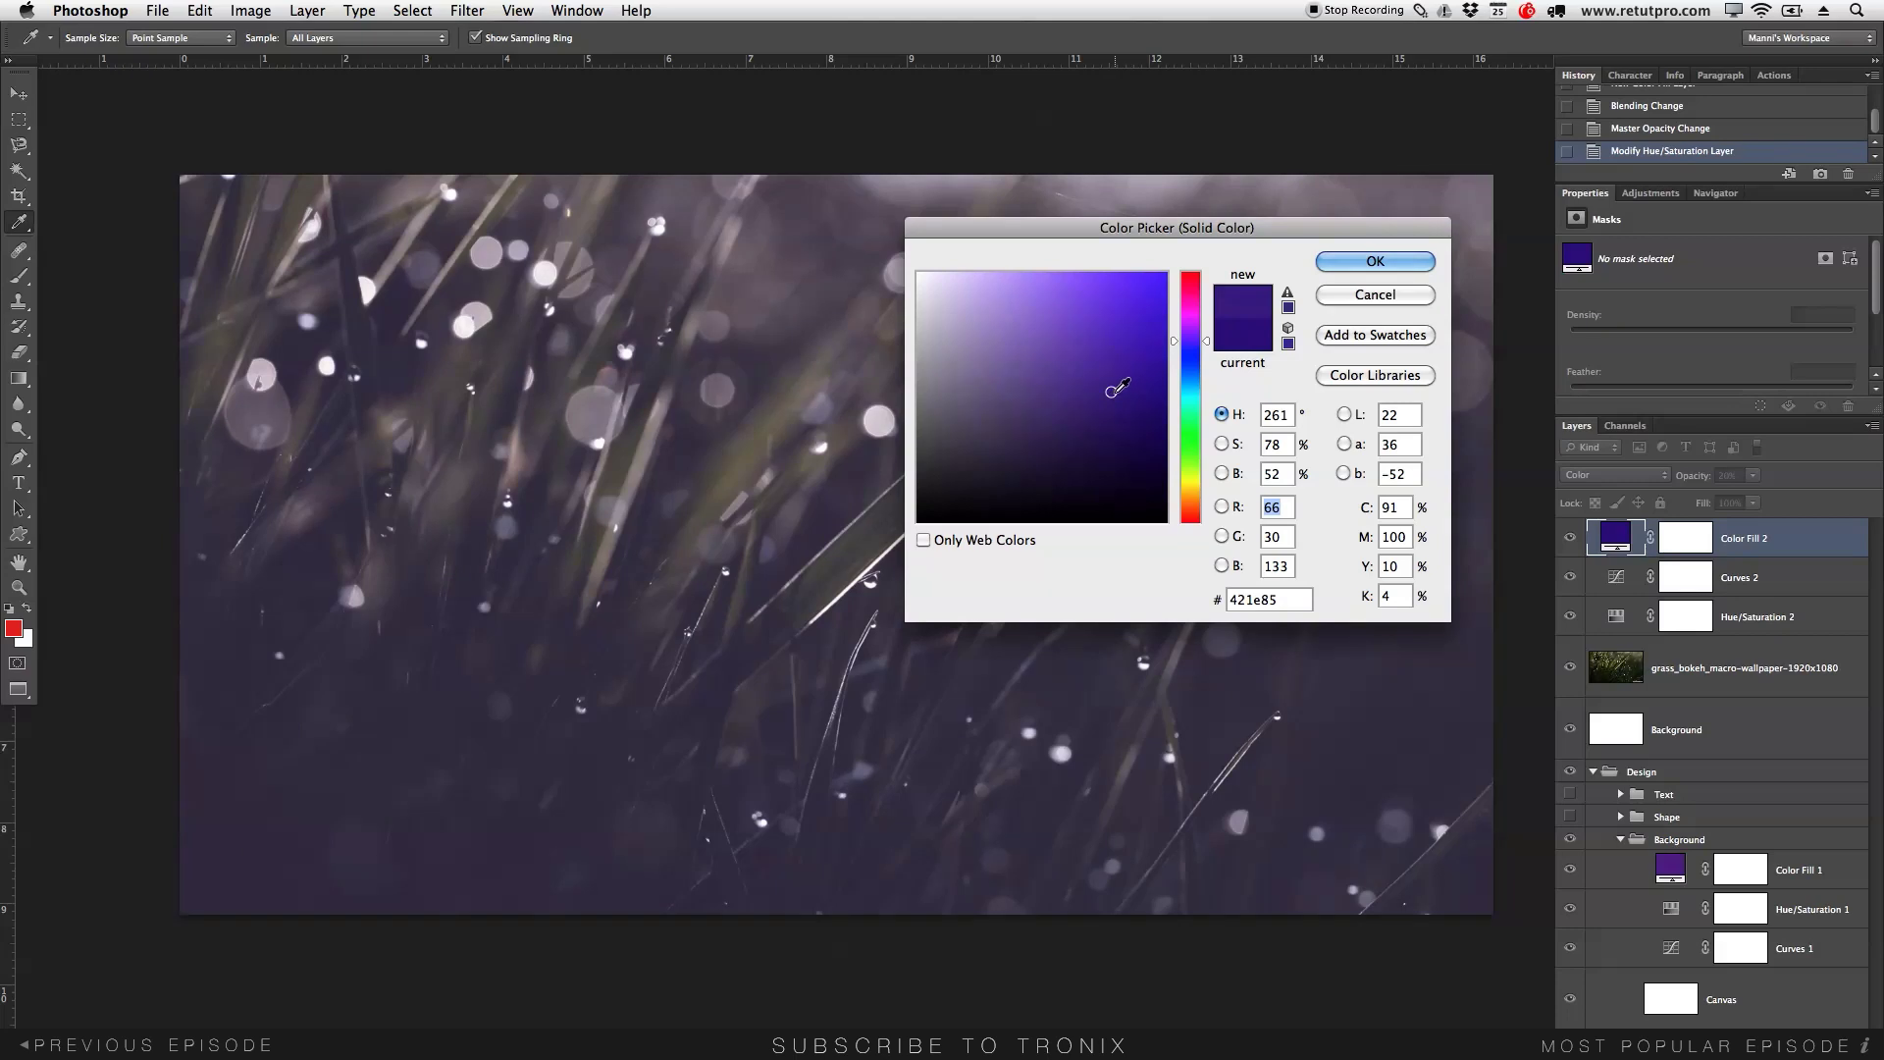
left_click_drag(1076, 226, 1298, 239)
left_click_drag(1311, 411, 1321, 397)
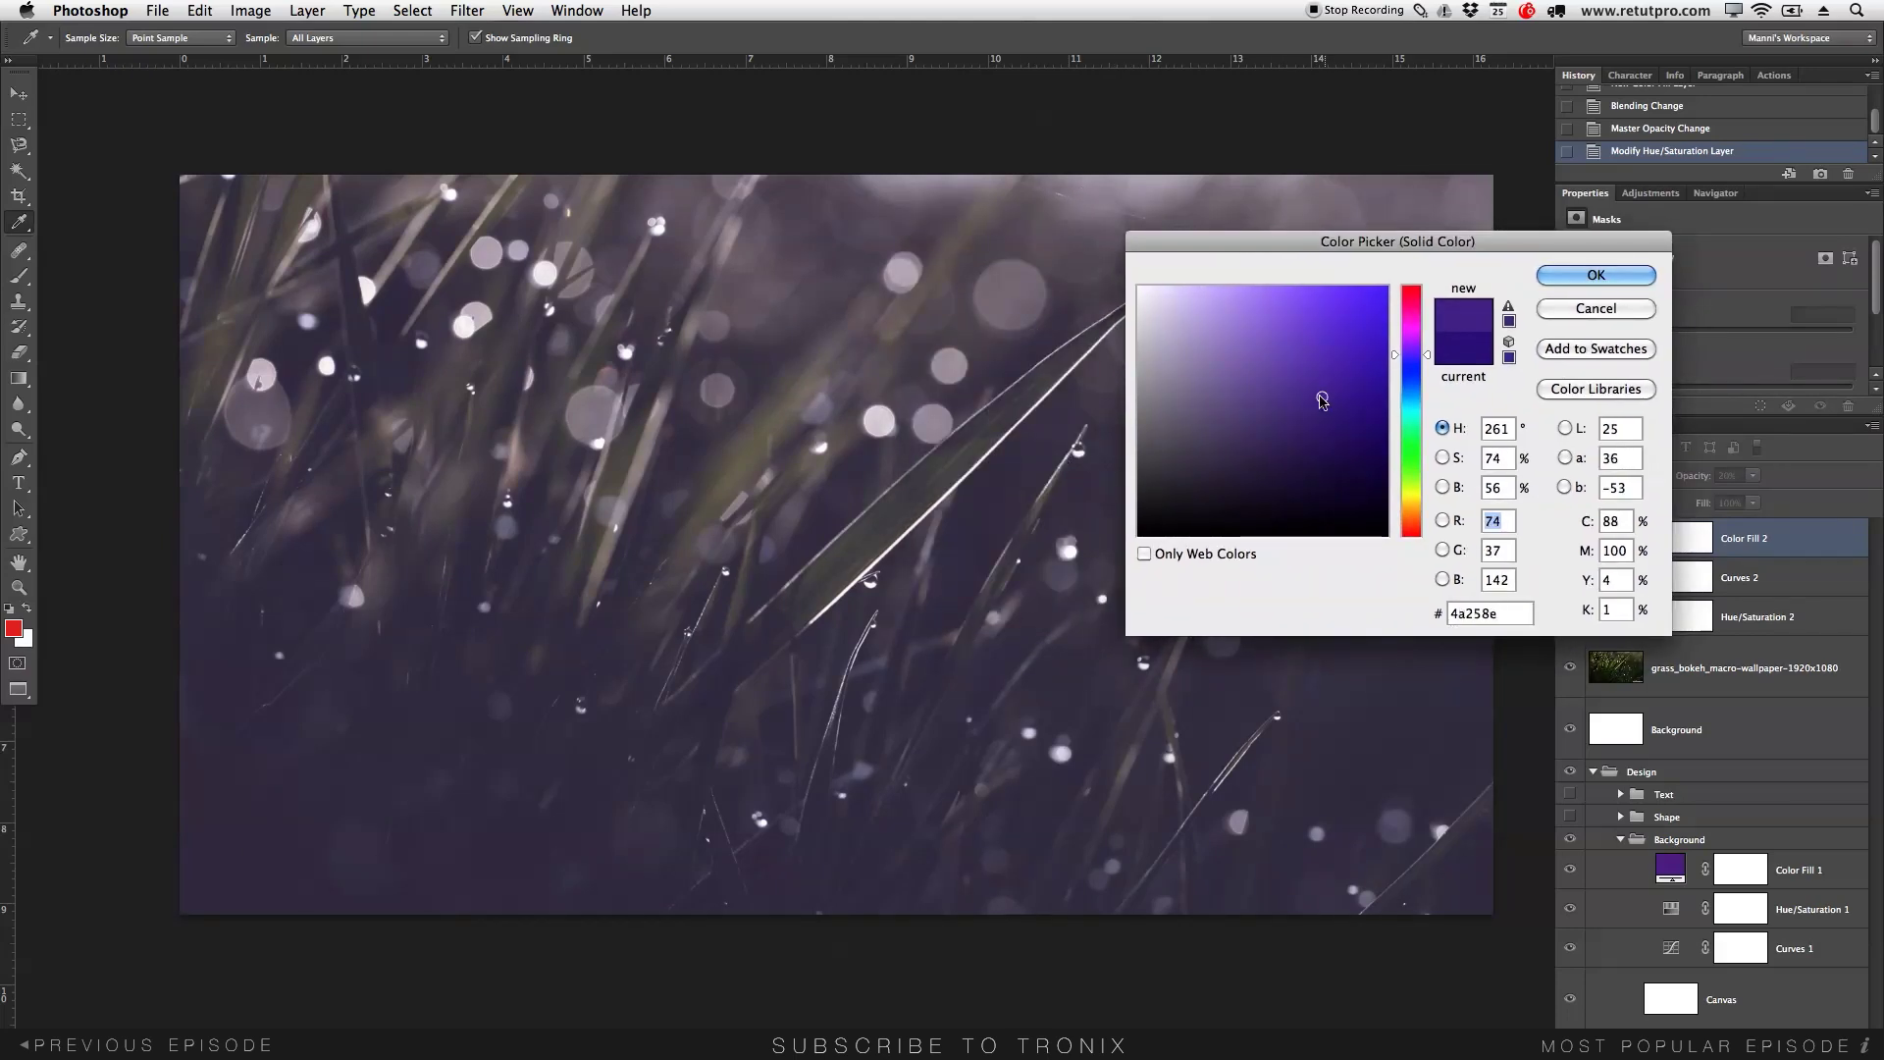
left_click(1592, 275)
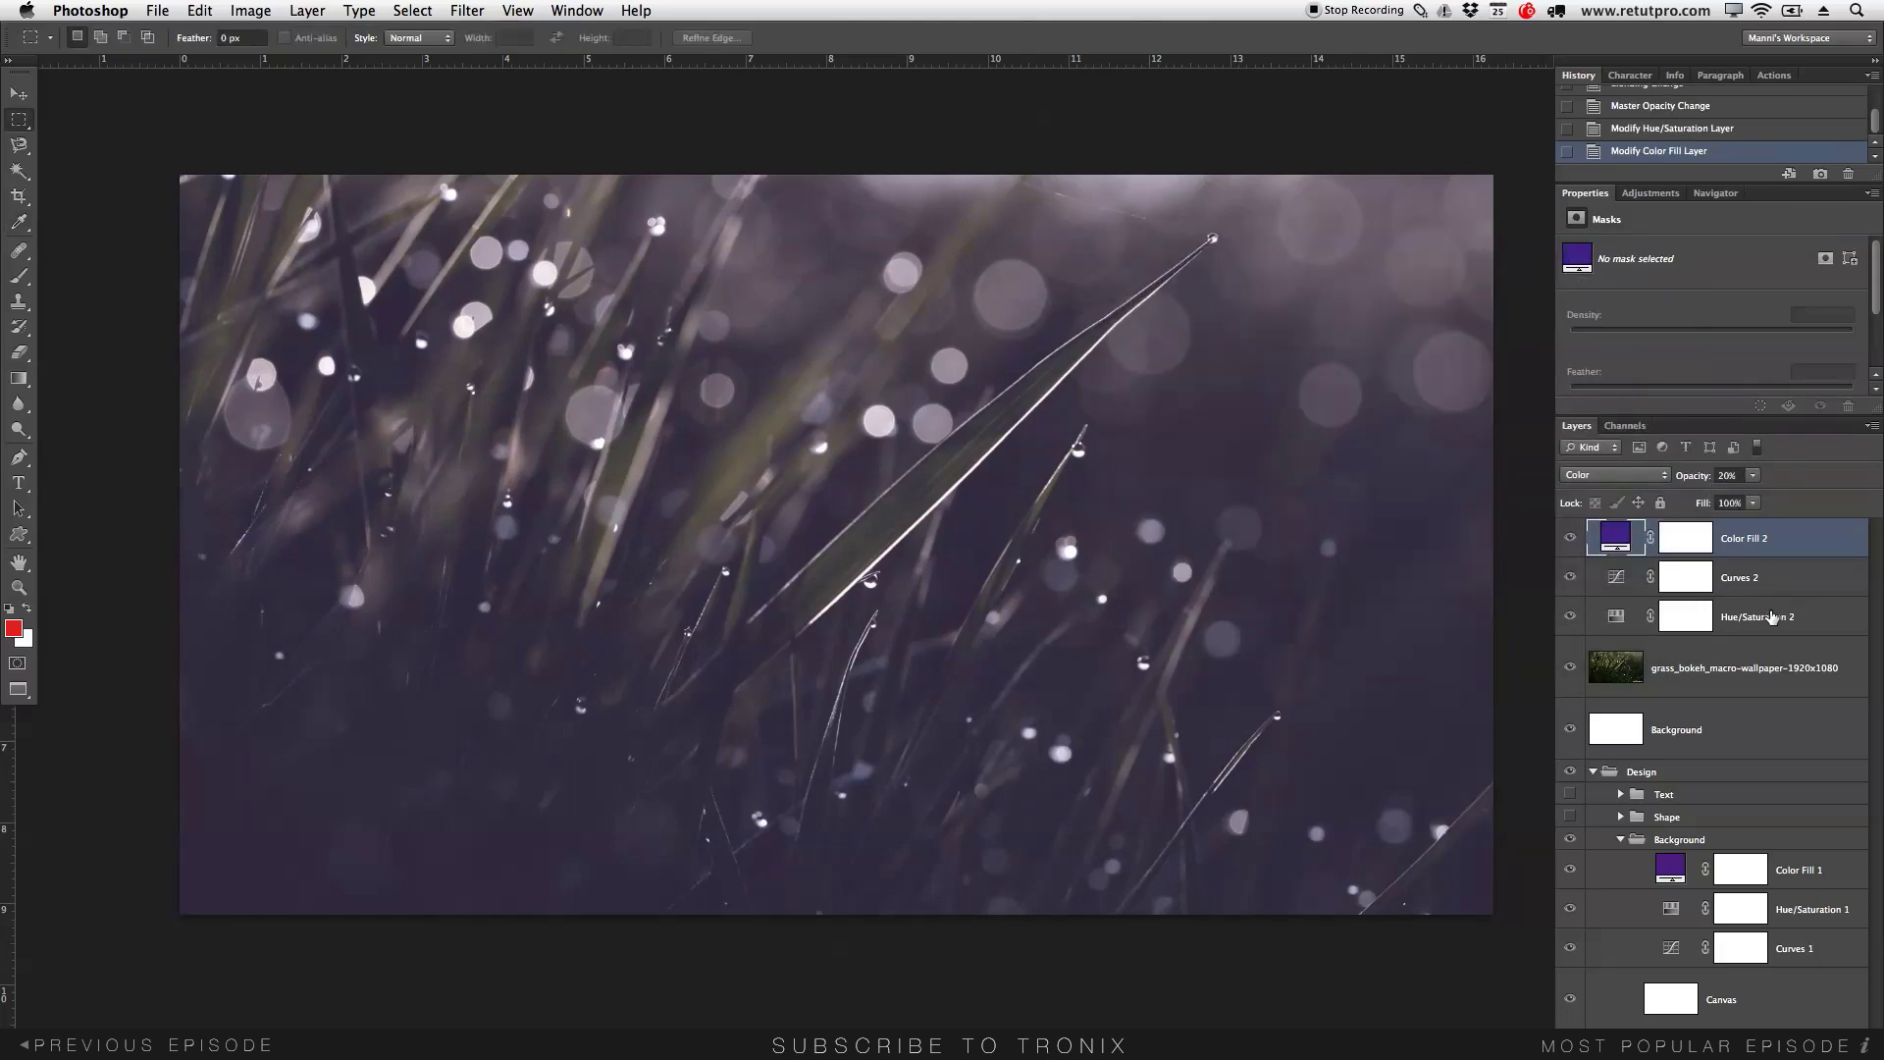
Group the layers from Color Fill 2 down to the white layer as "Background" and collapse the original Design group.
left_click(1766, 727, "shift")
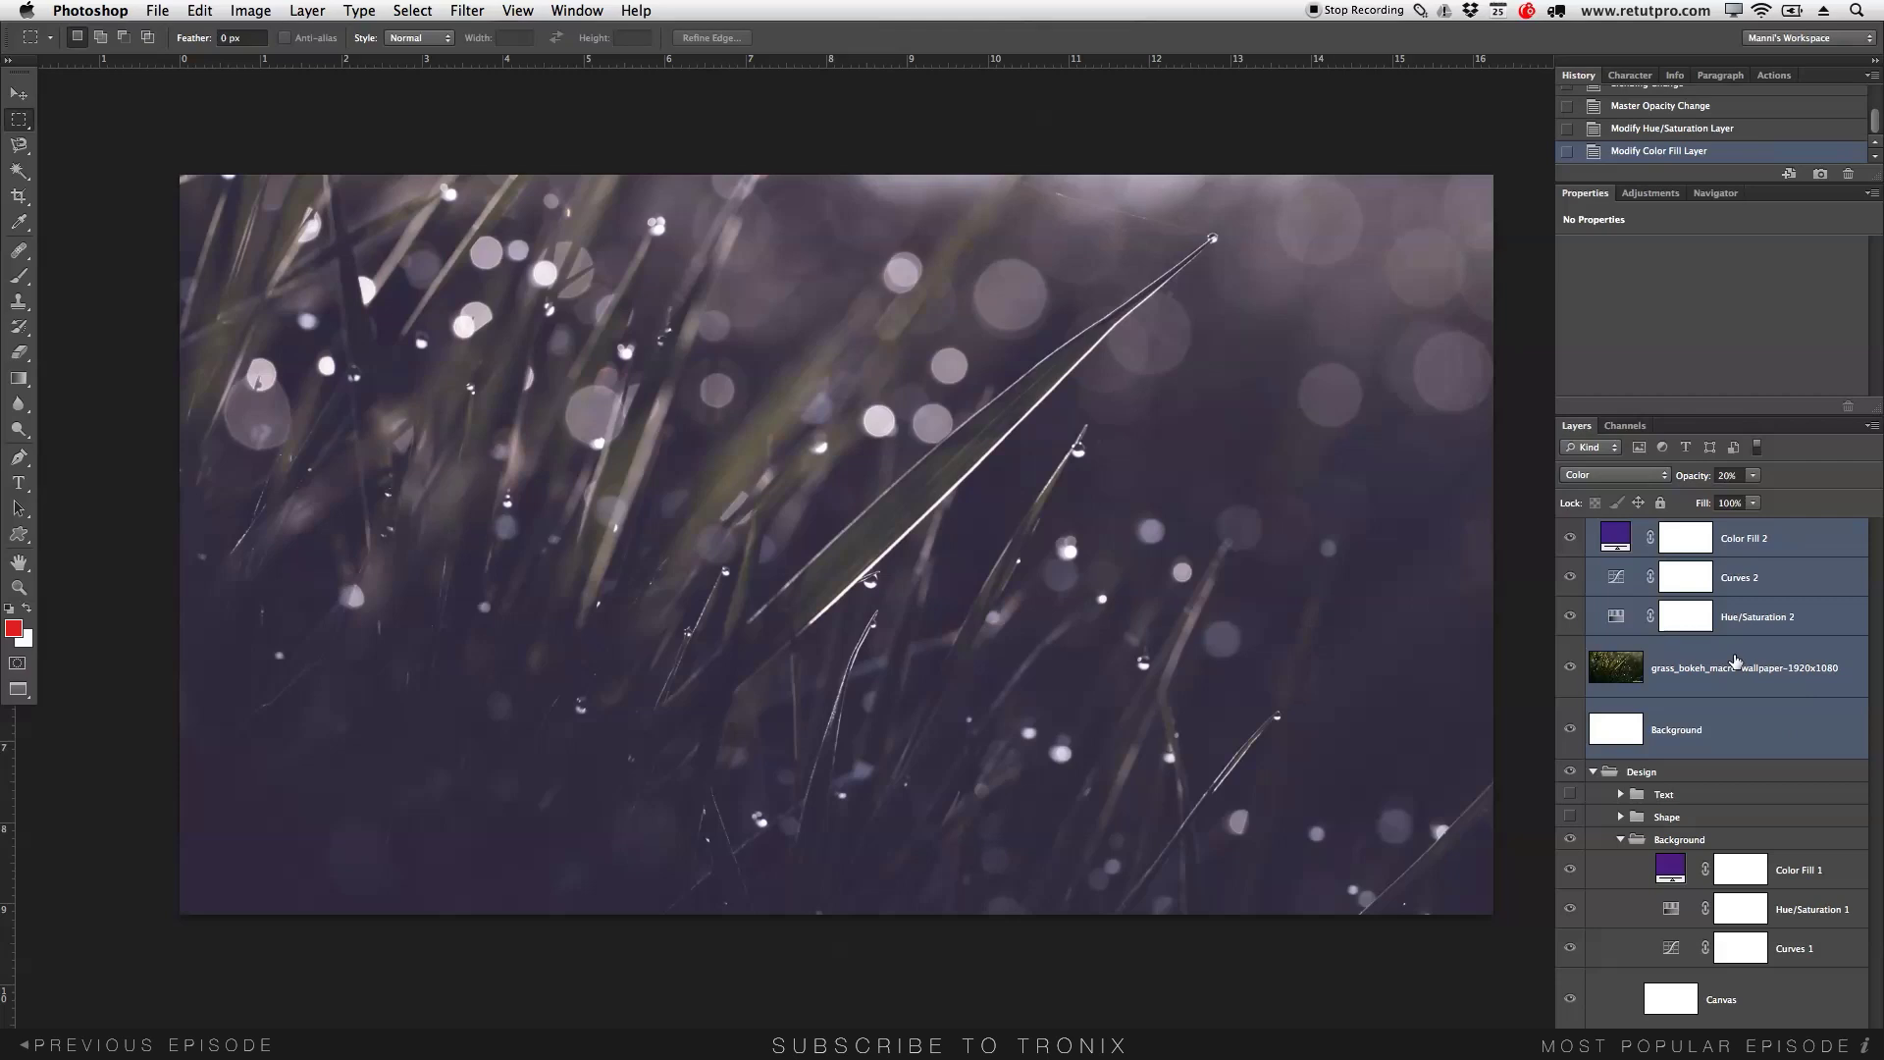
key("super+g")
double_click(1644, 530)
type("Background")
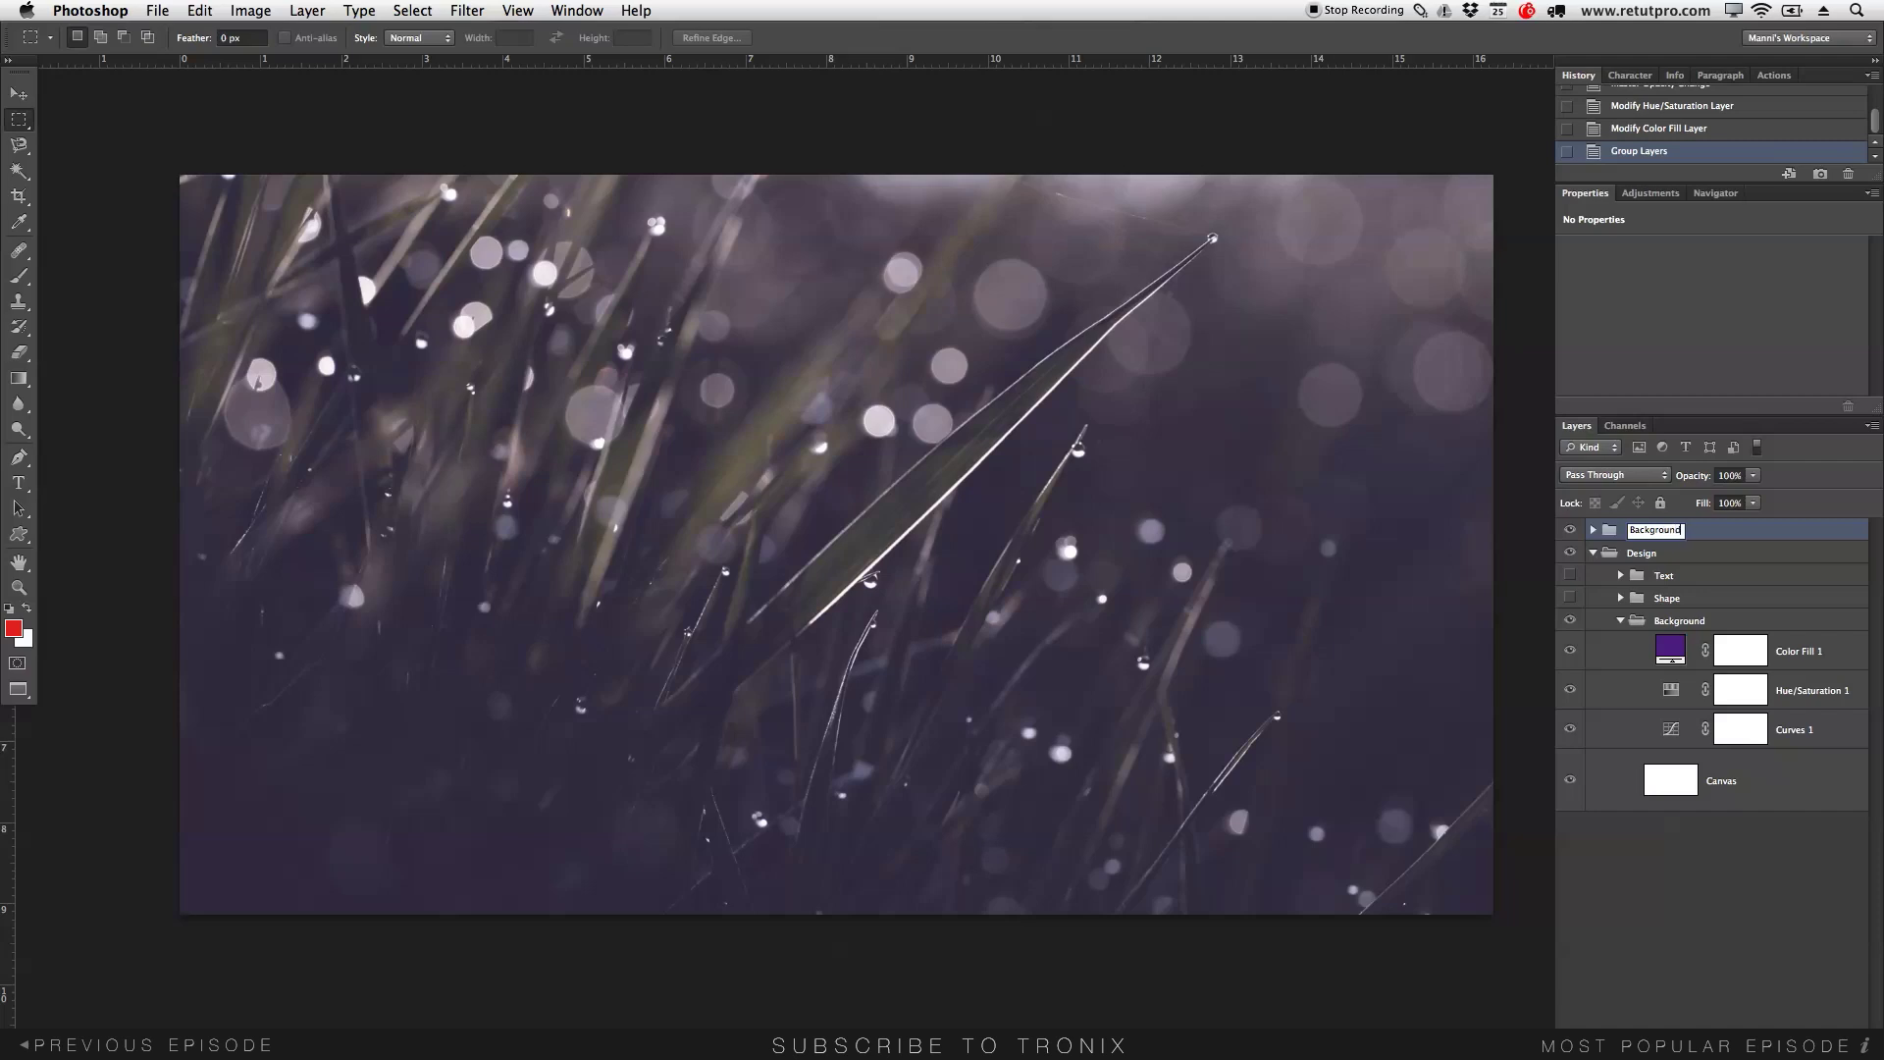
key("Return")
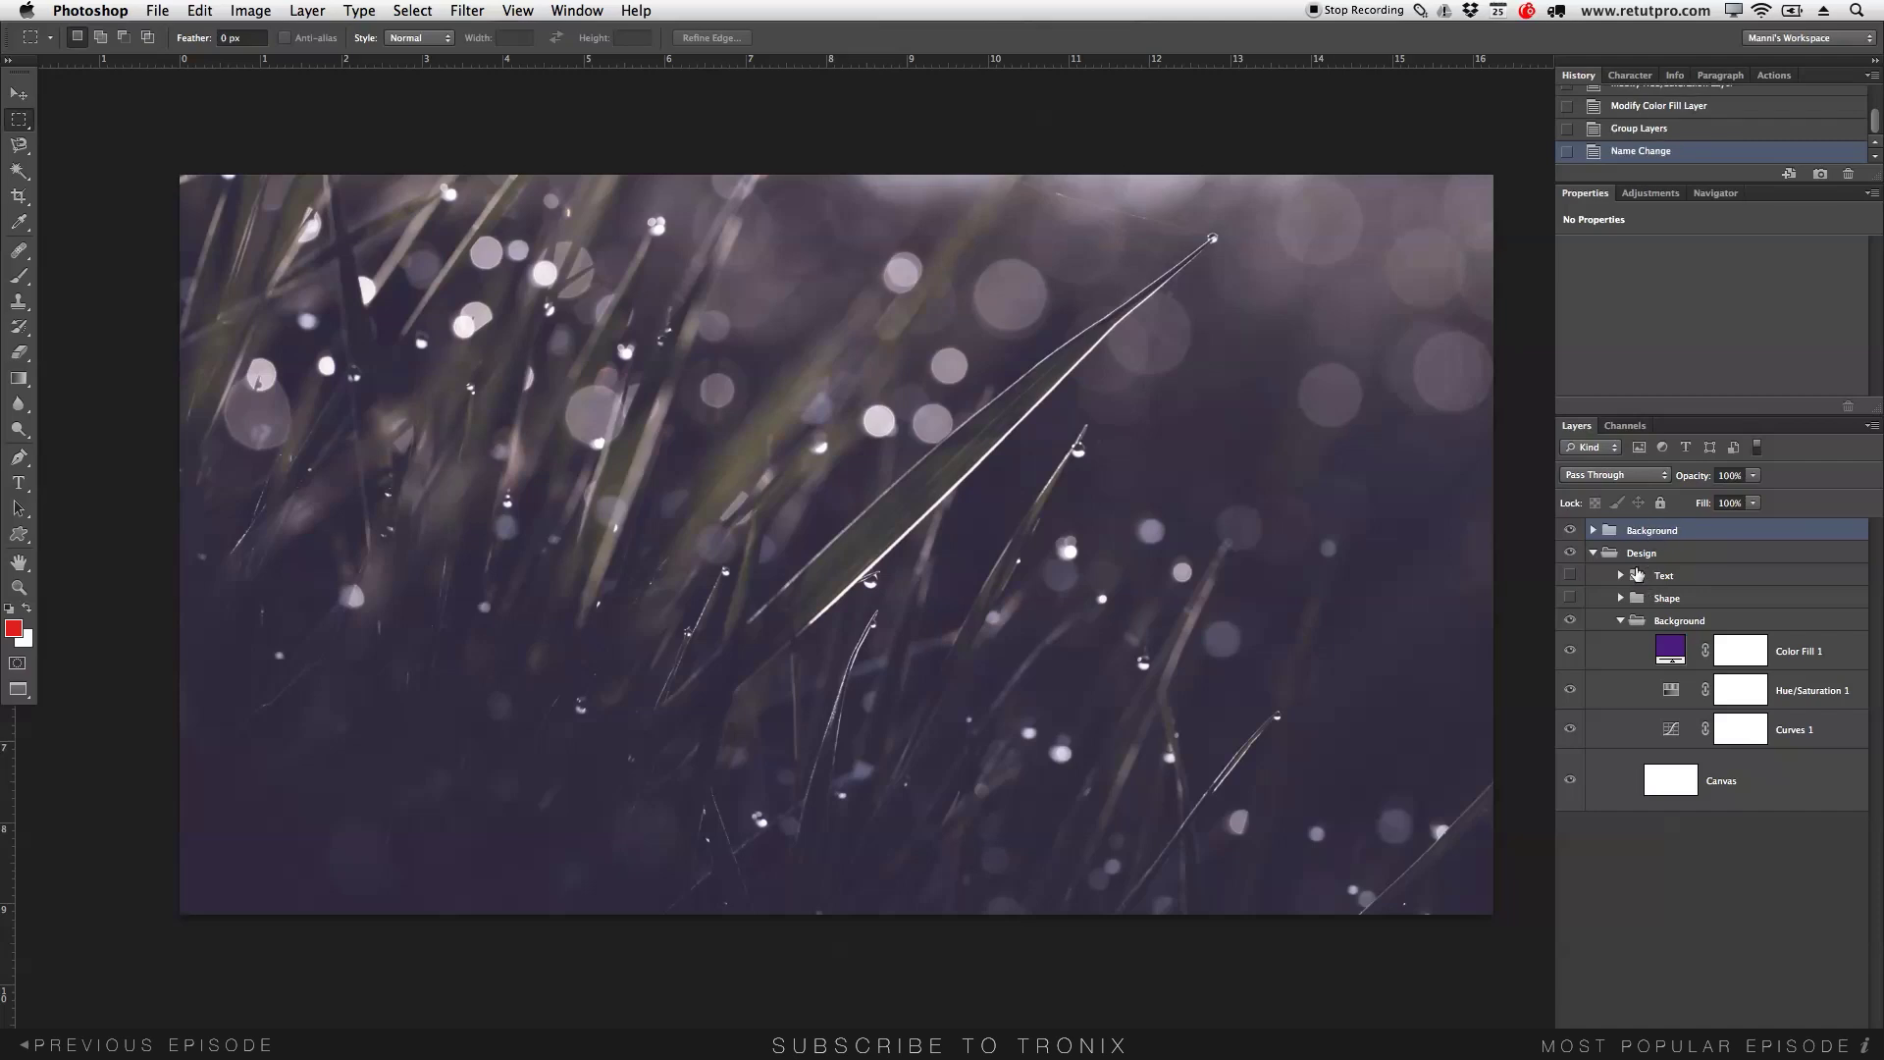
left_click(1620, 620)
left_click(1594, 554)
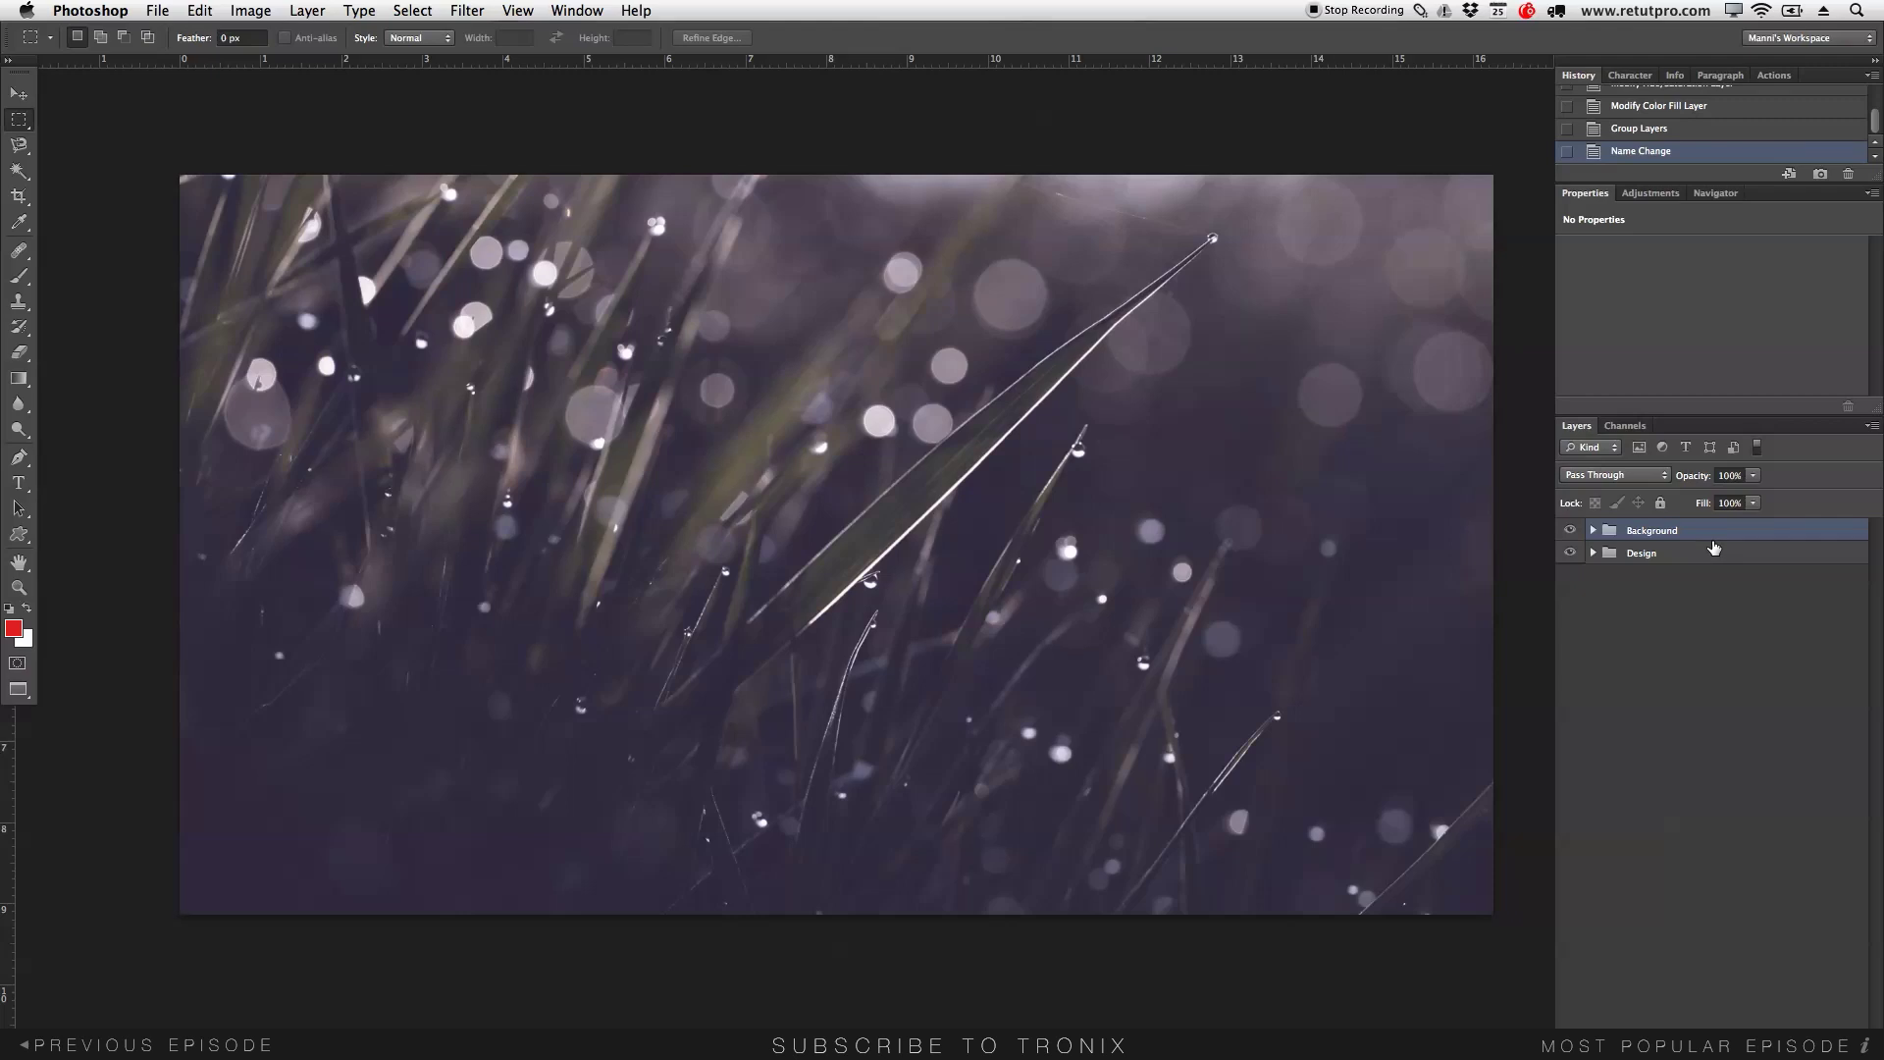
Add a horizontal guide at 50% of the canvas.
left_click(517, 10)
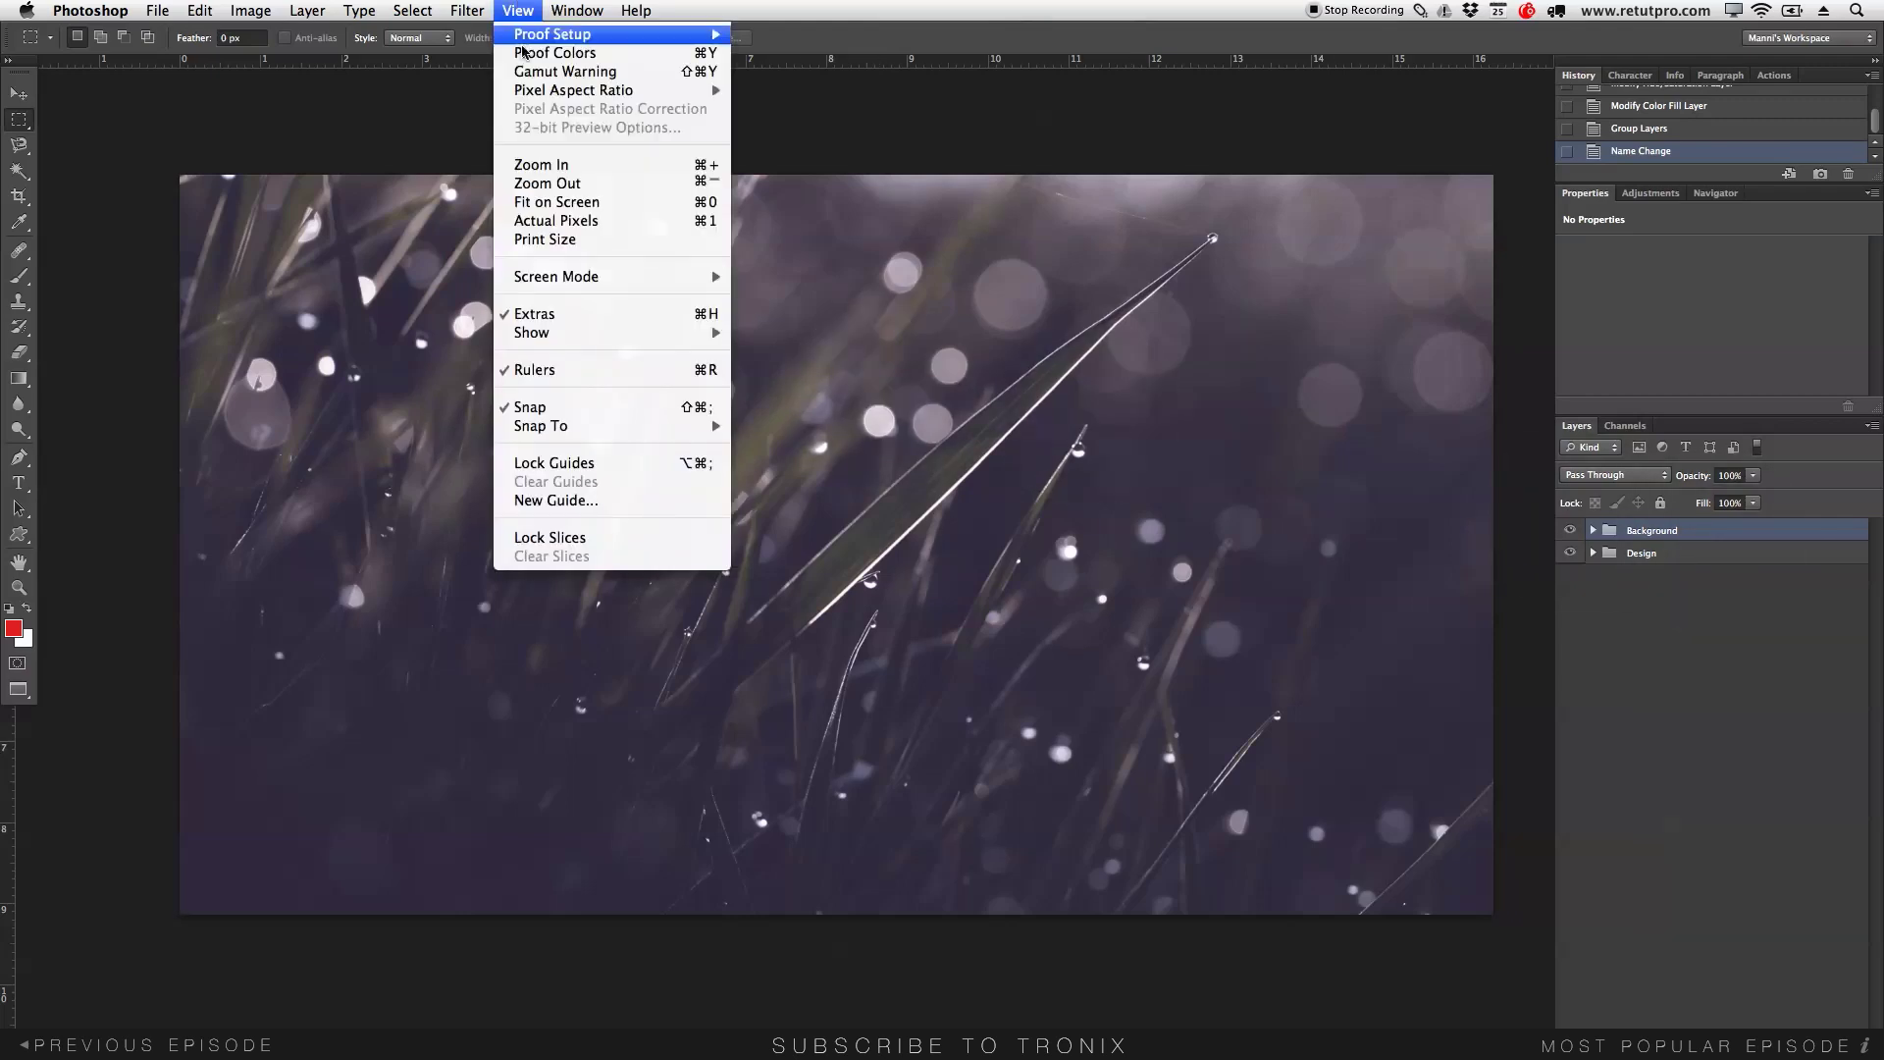
left_click(557, 501)
left_click(589, 663)
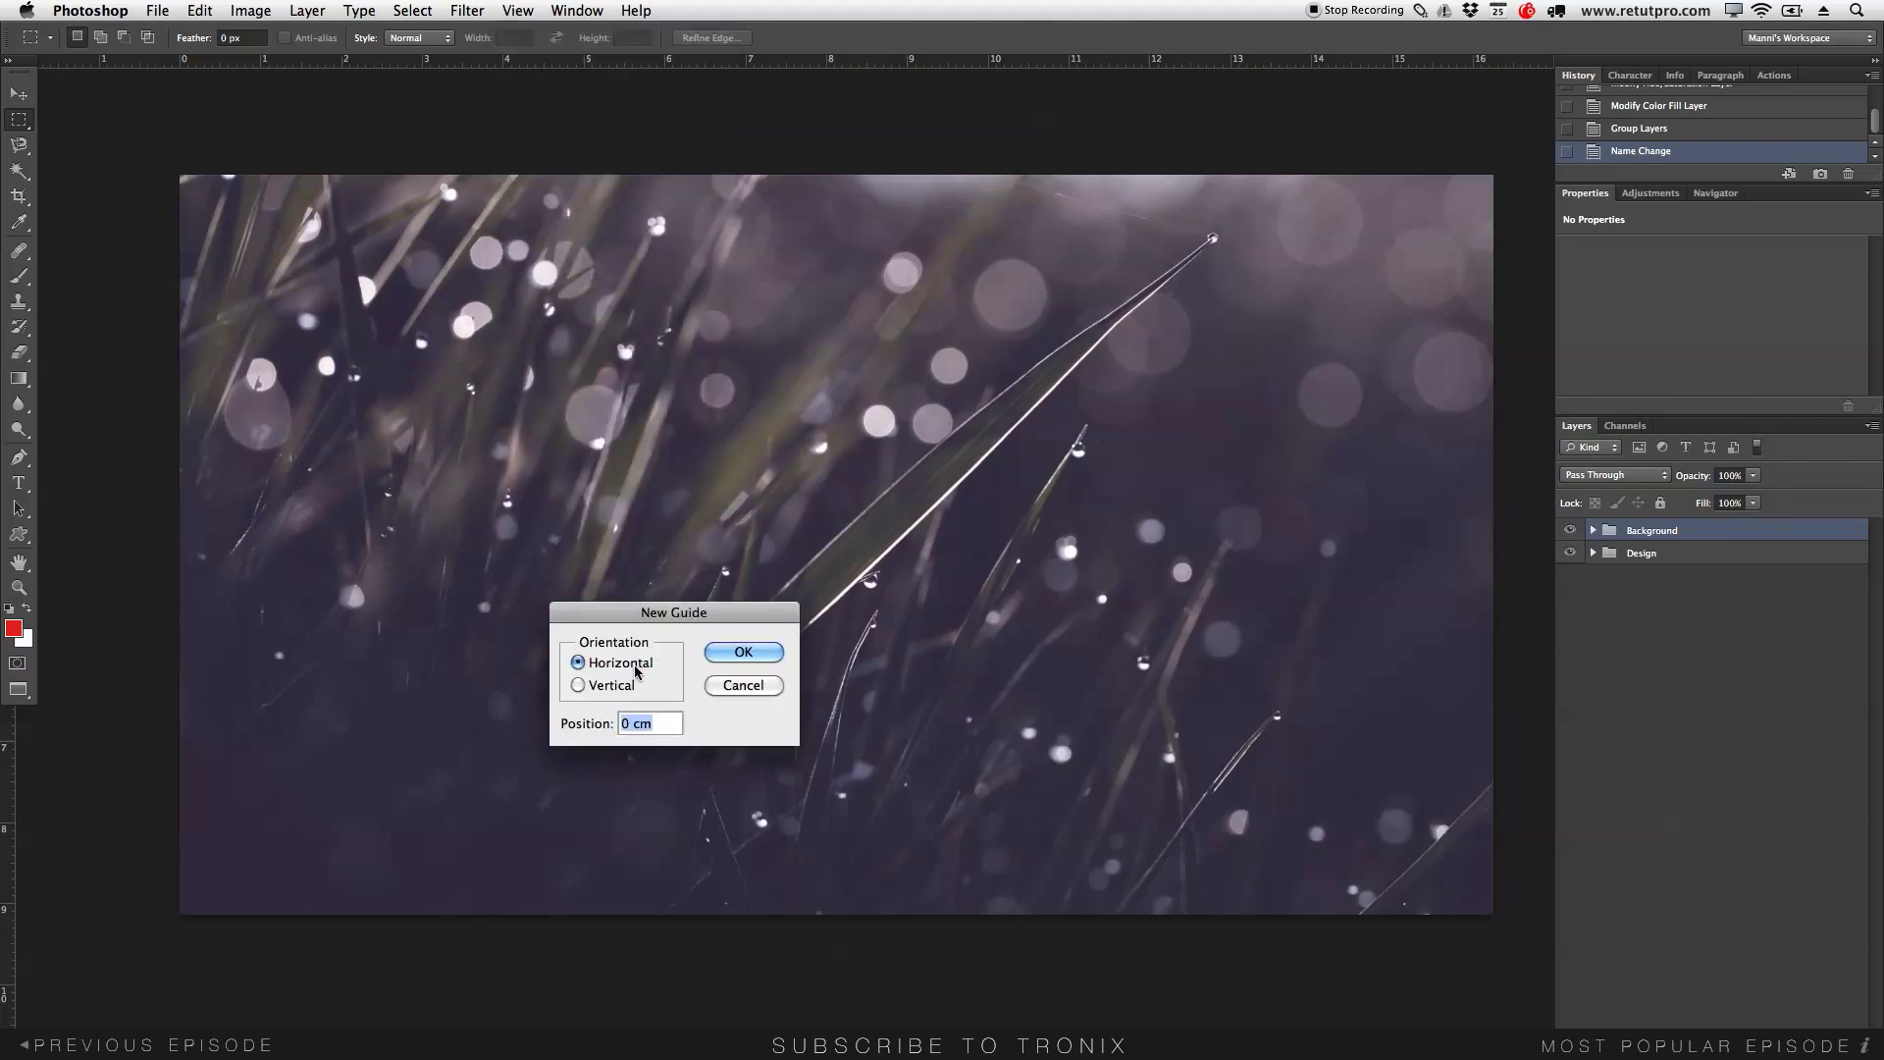
type("50%")
left_click(742, 654)
Add a vertical guide at 50% of the canvas.
left_click(517, 10)
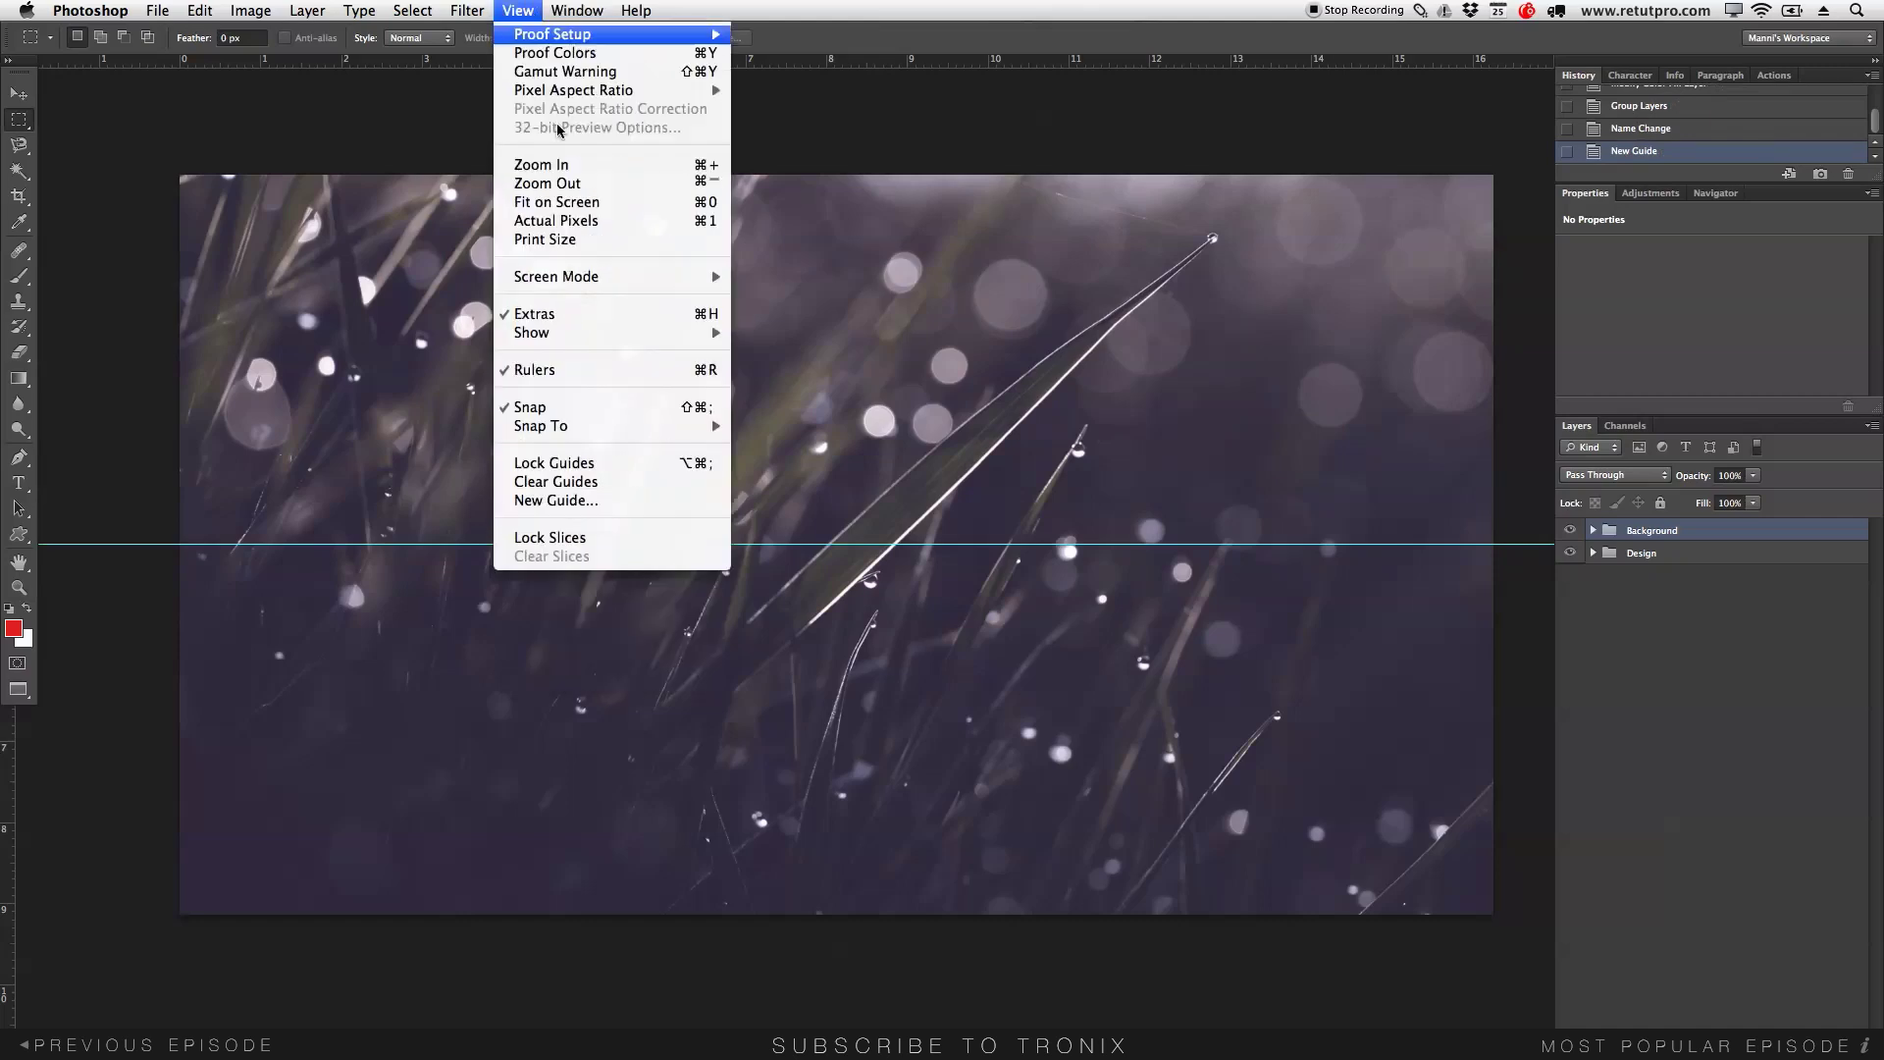
left_click(552, 501)
left_click(611, 685)
type("50%")
key("Return")
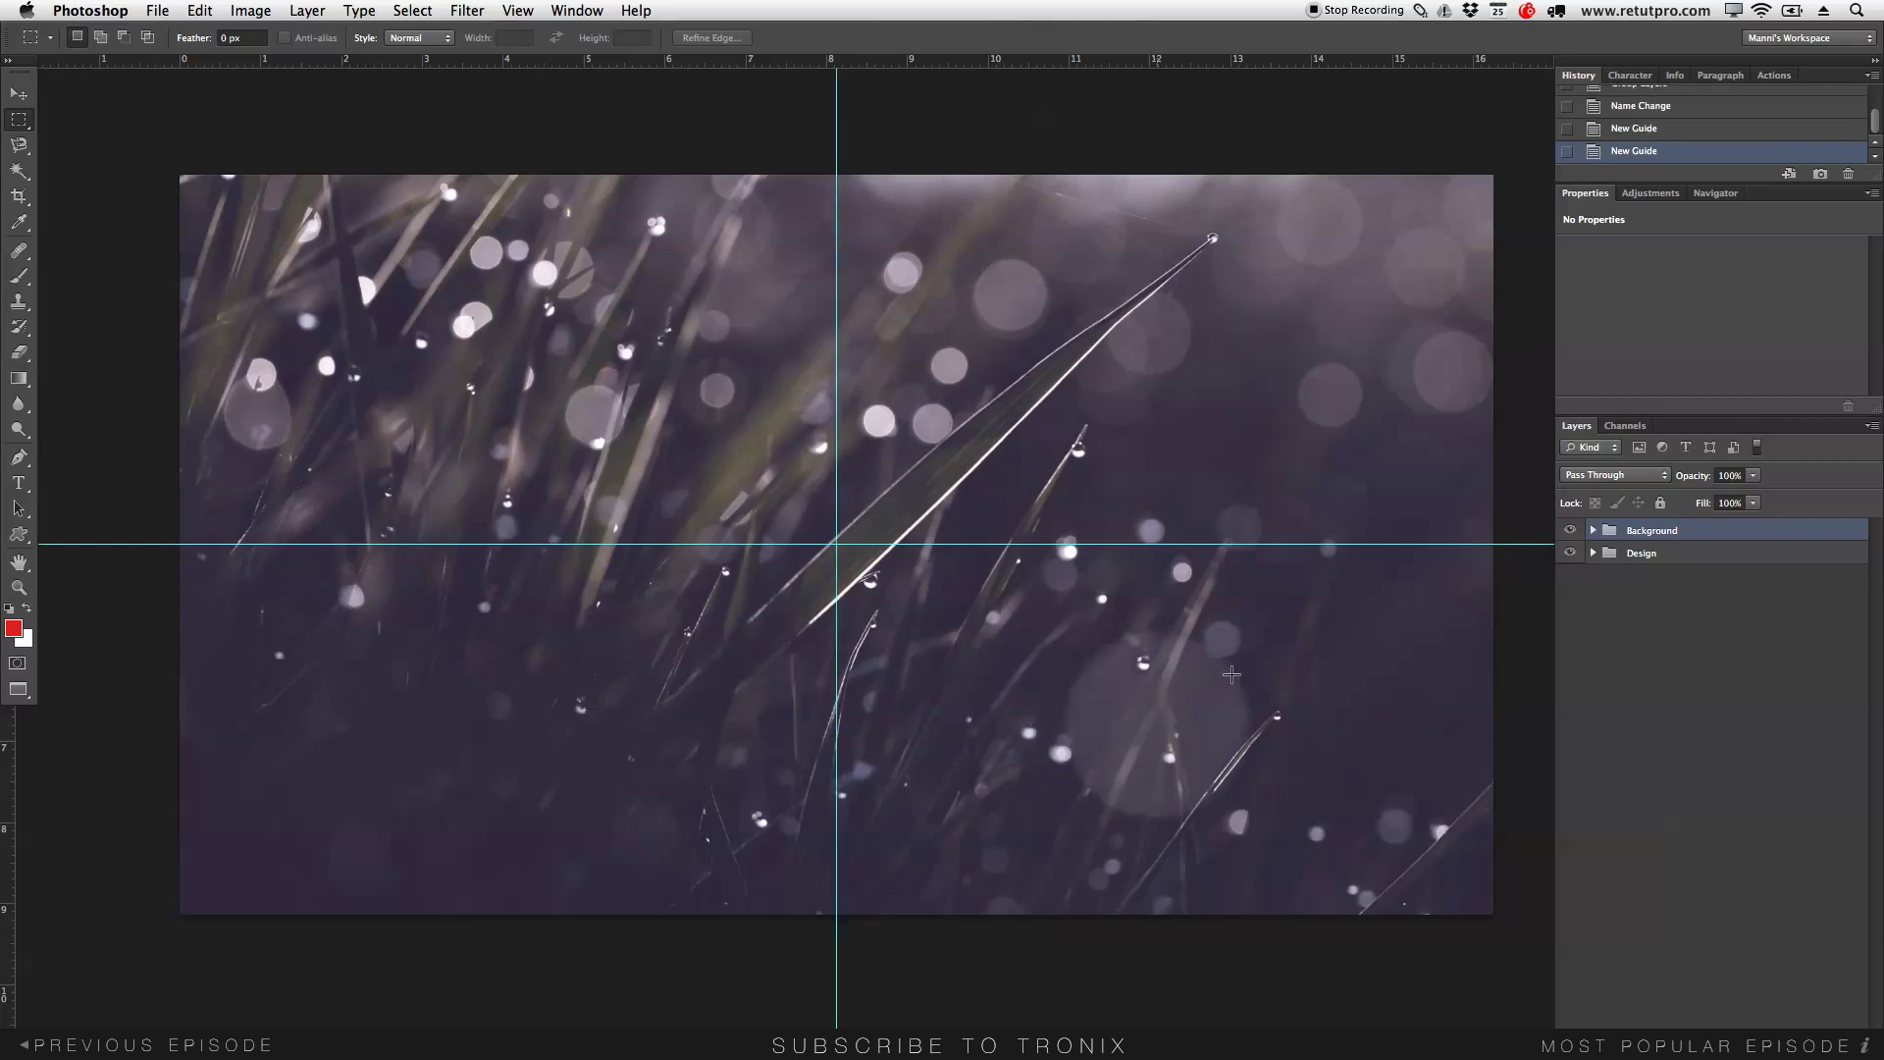
Draw a Triangle custom shape about 864 by 745 px and move it so its apex sits on the vertical centre guide.
left_click_drag(1051, 658, 1046, 658)
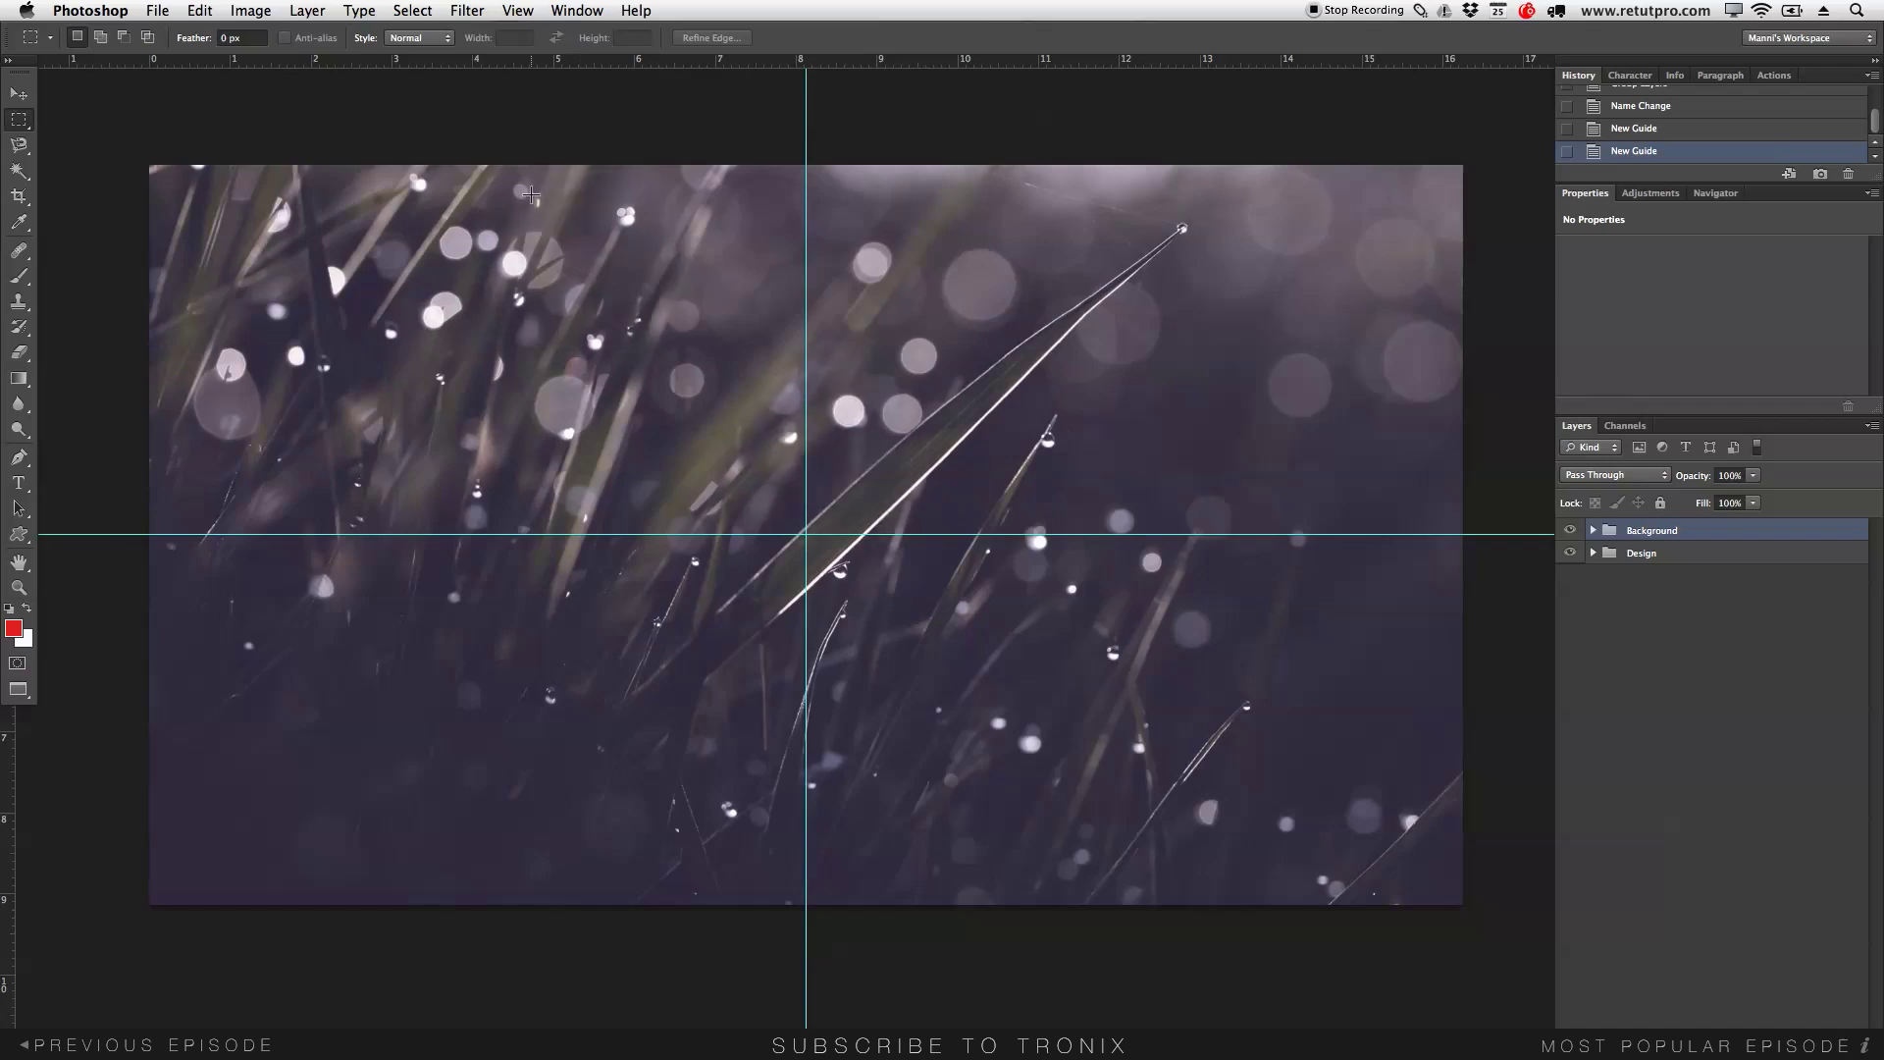
left_click(20, 539)
left_click(21, 539)
left_click(142, 622)
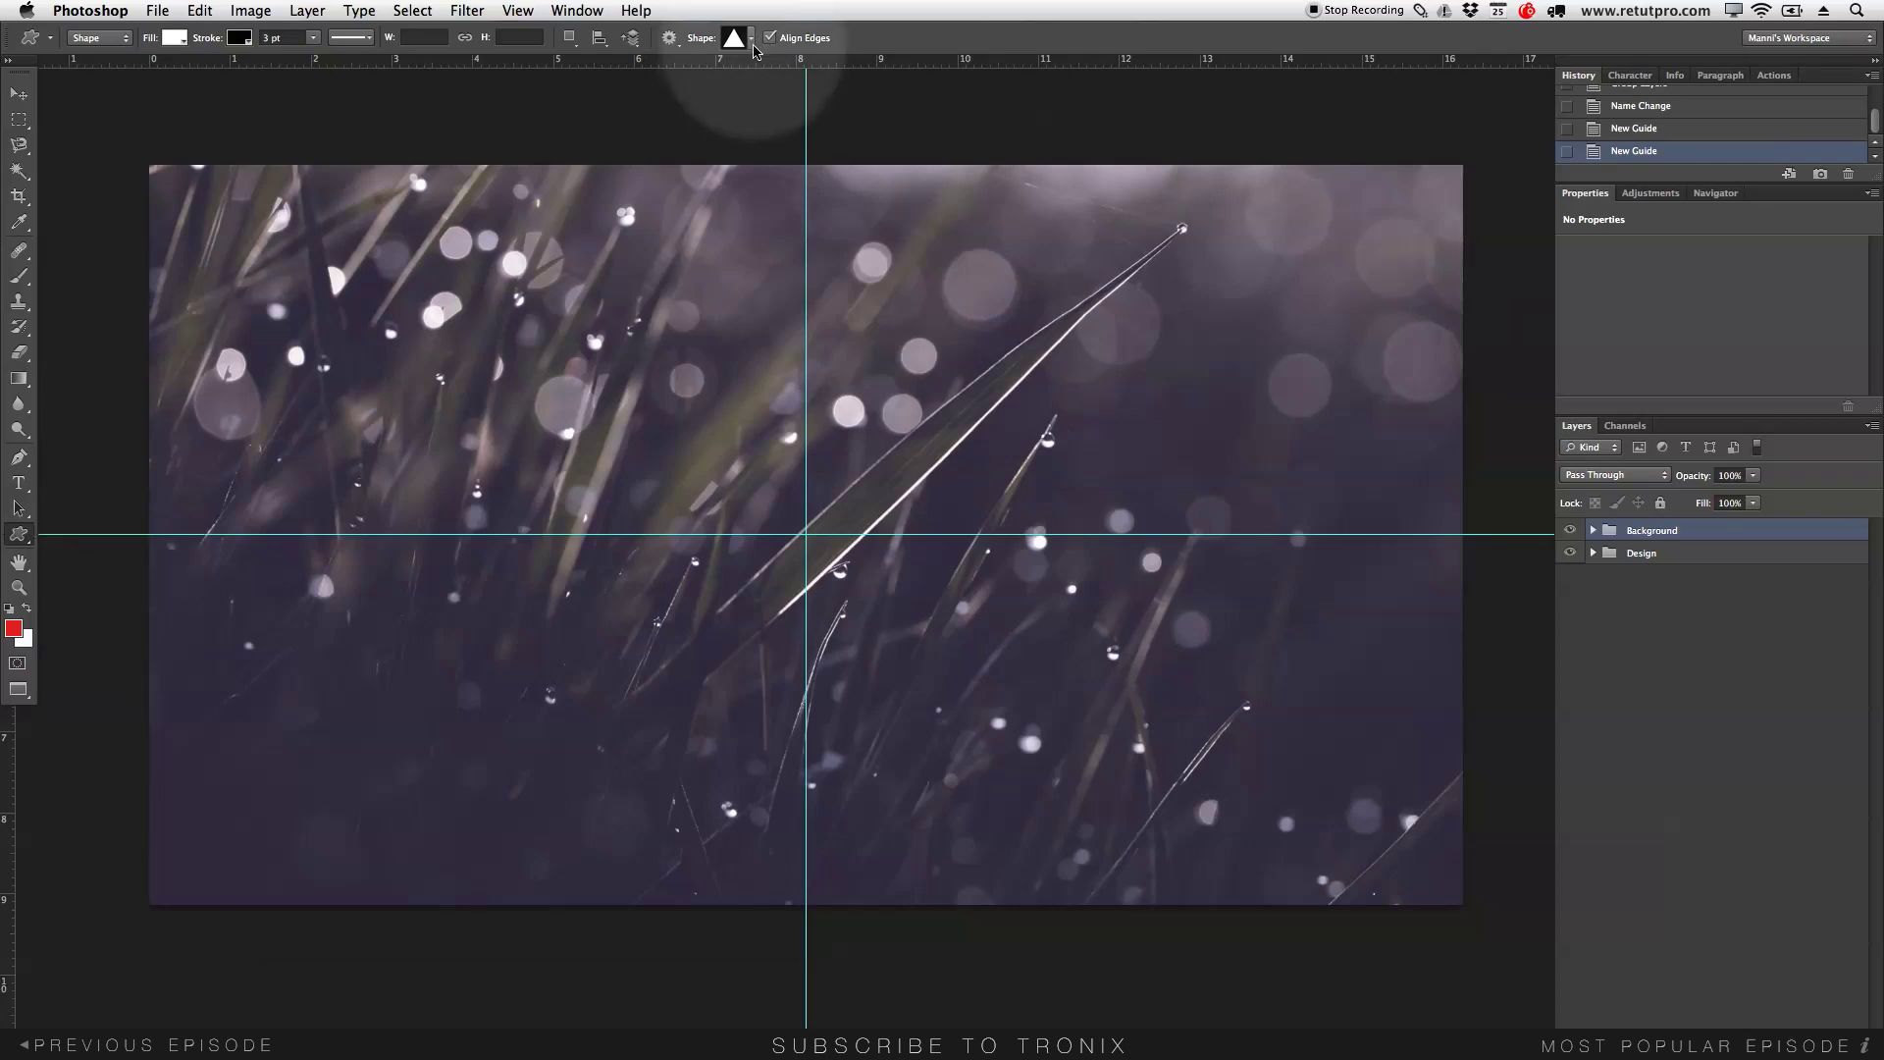
left_click(750, 37)
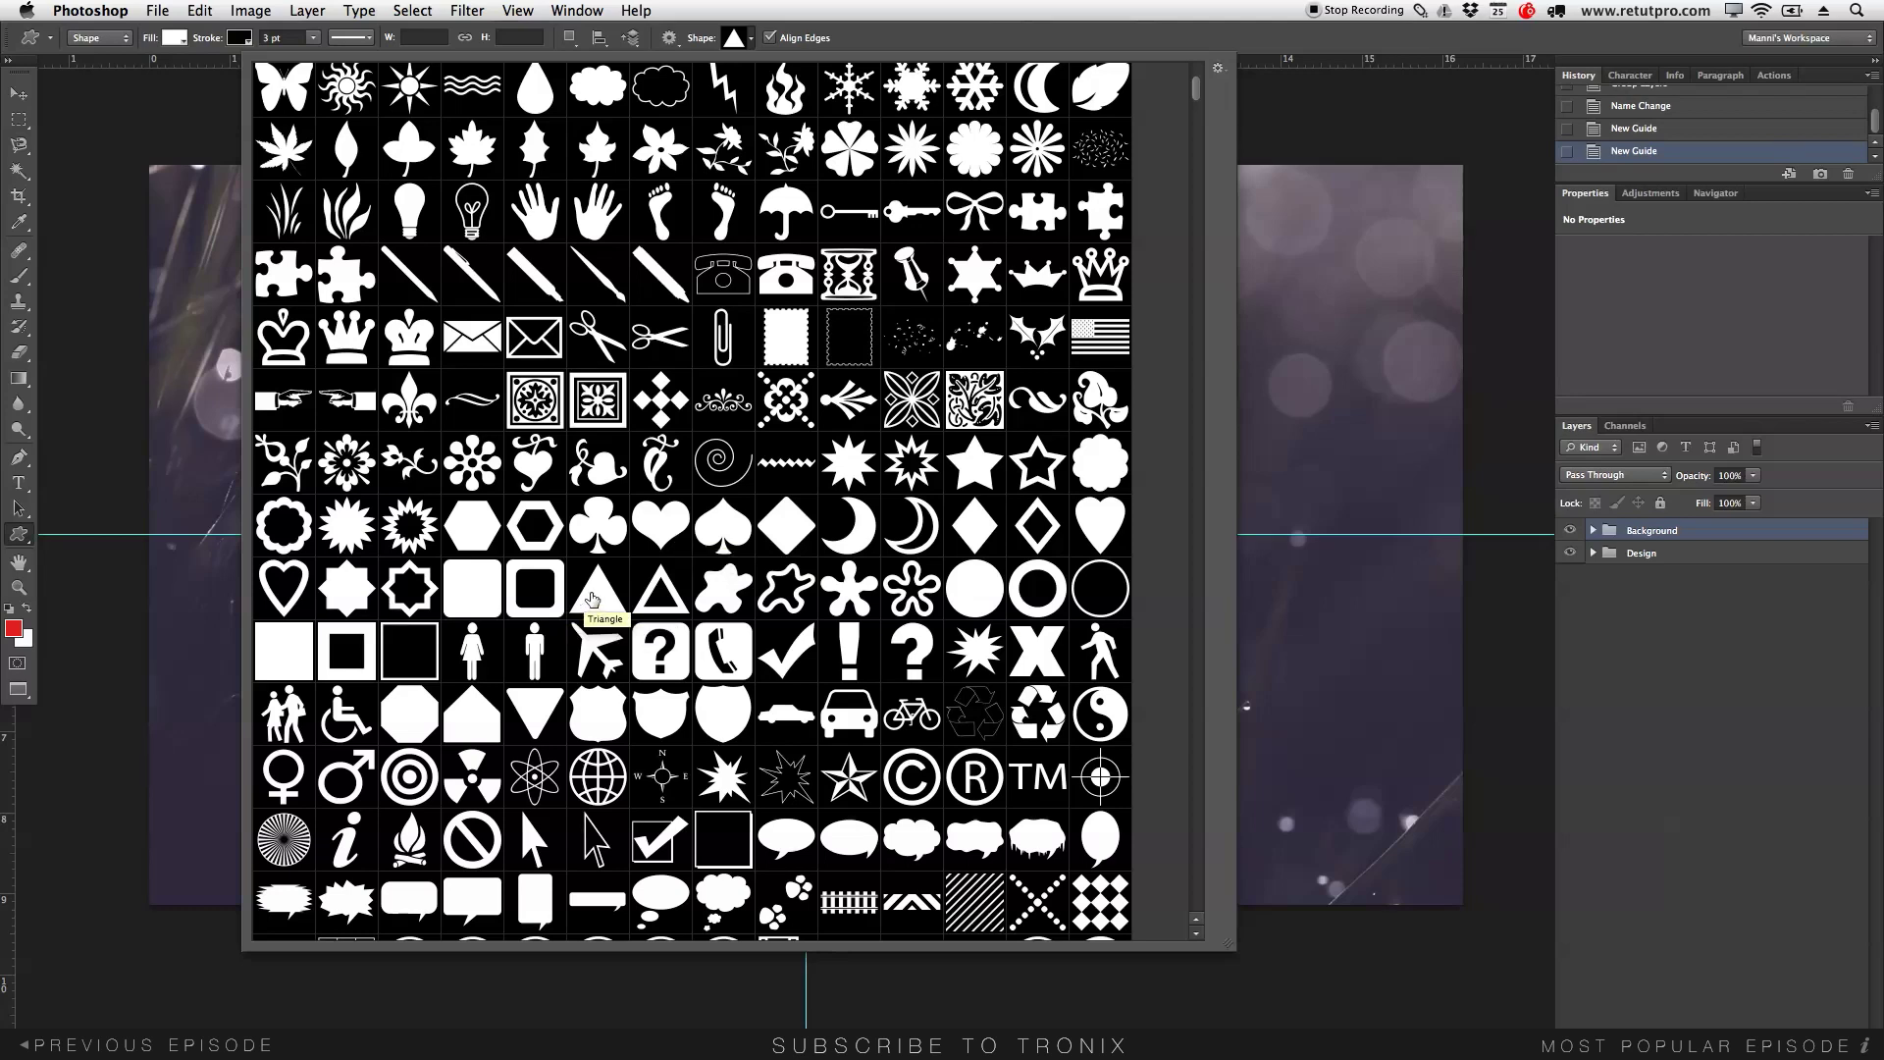
left_click(597, 597)
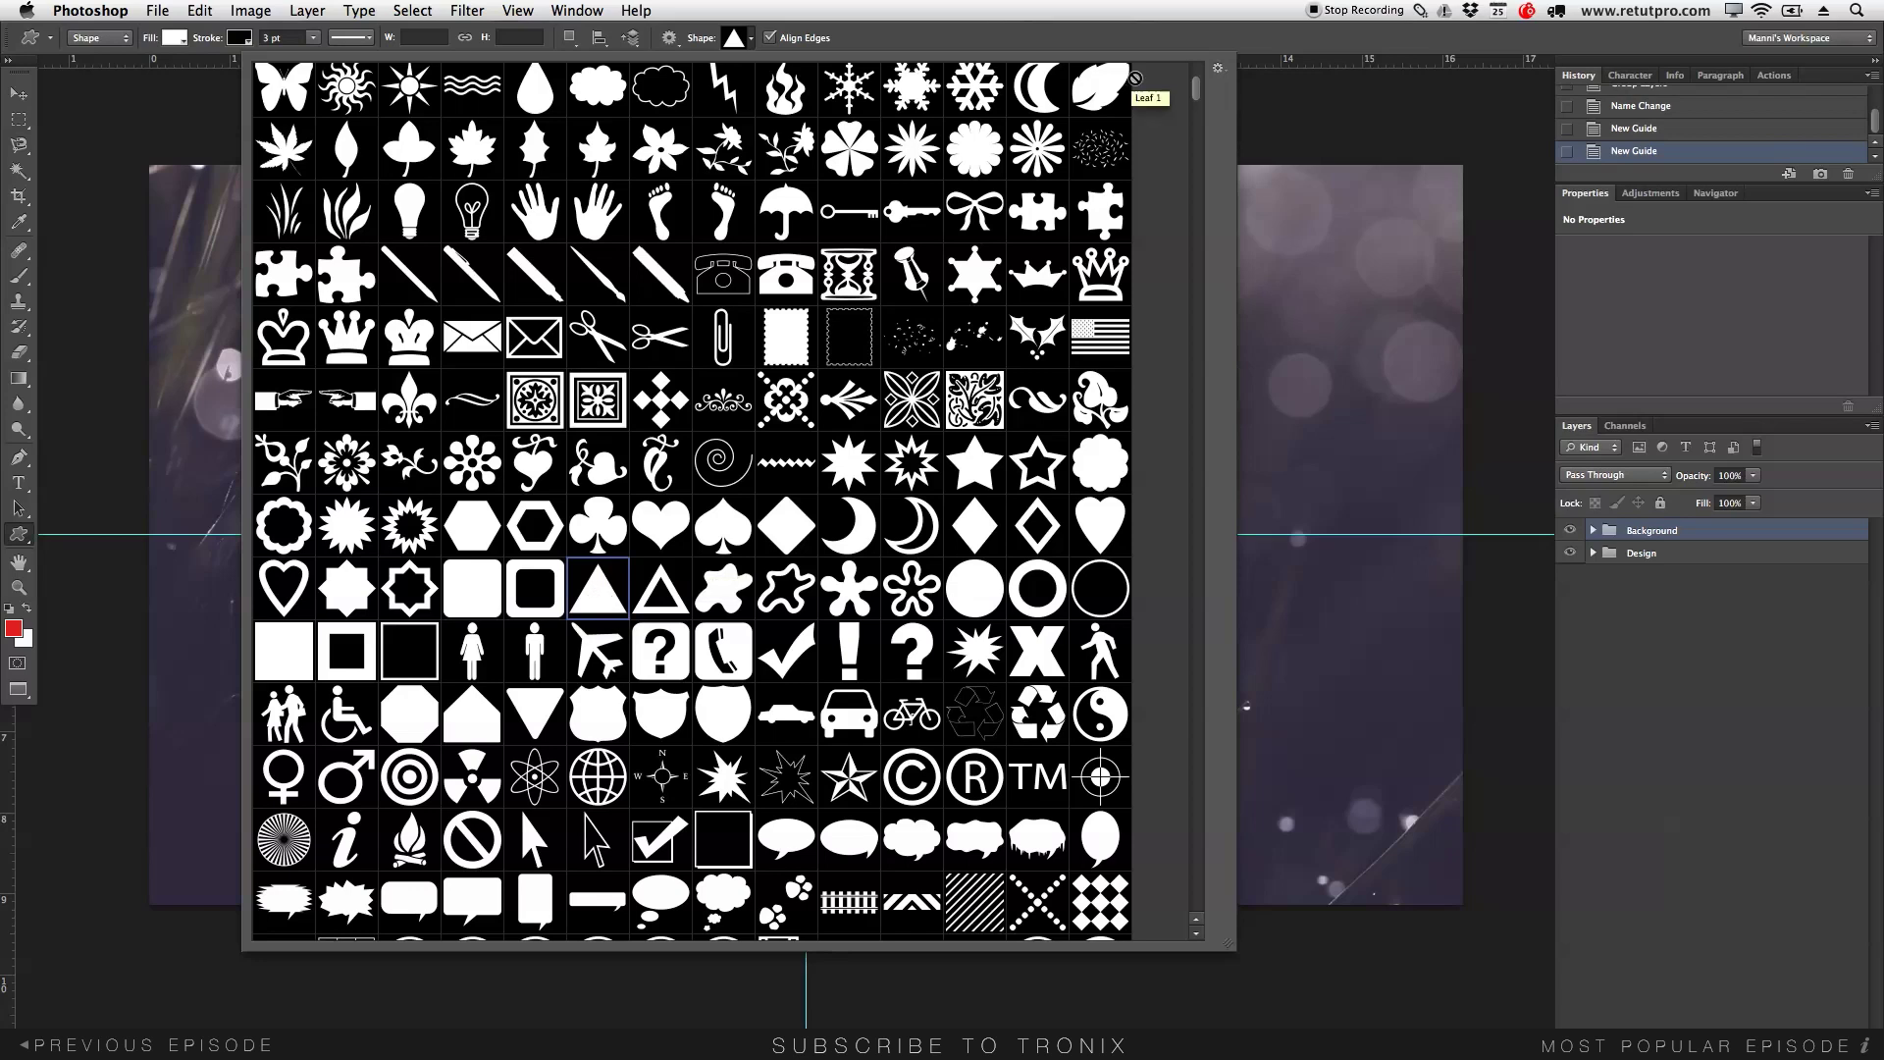
left_click(1090, 6)
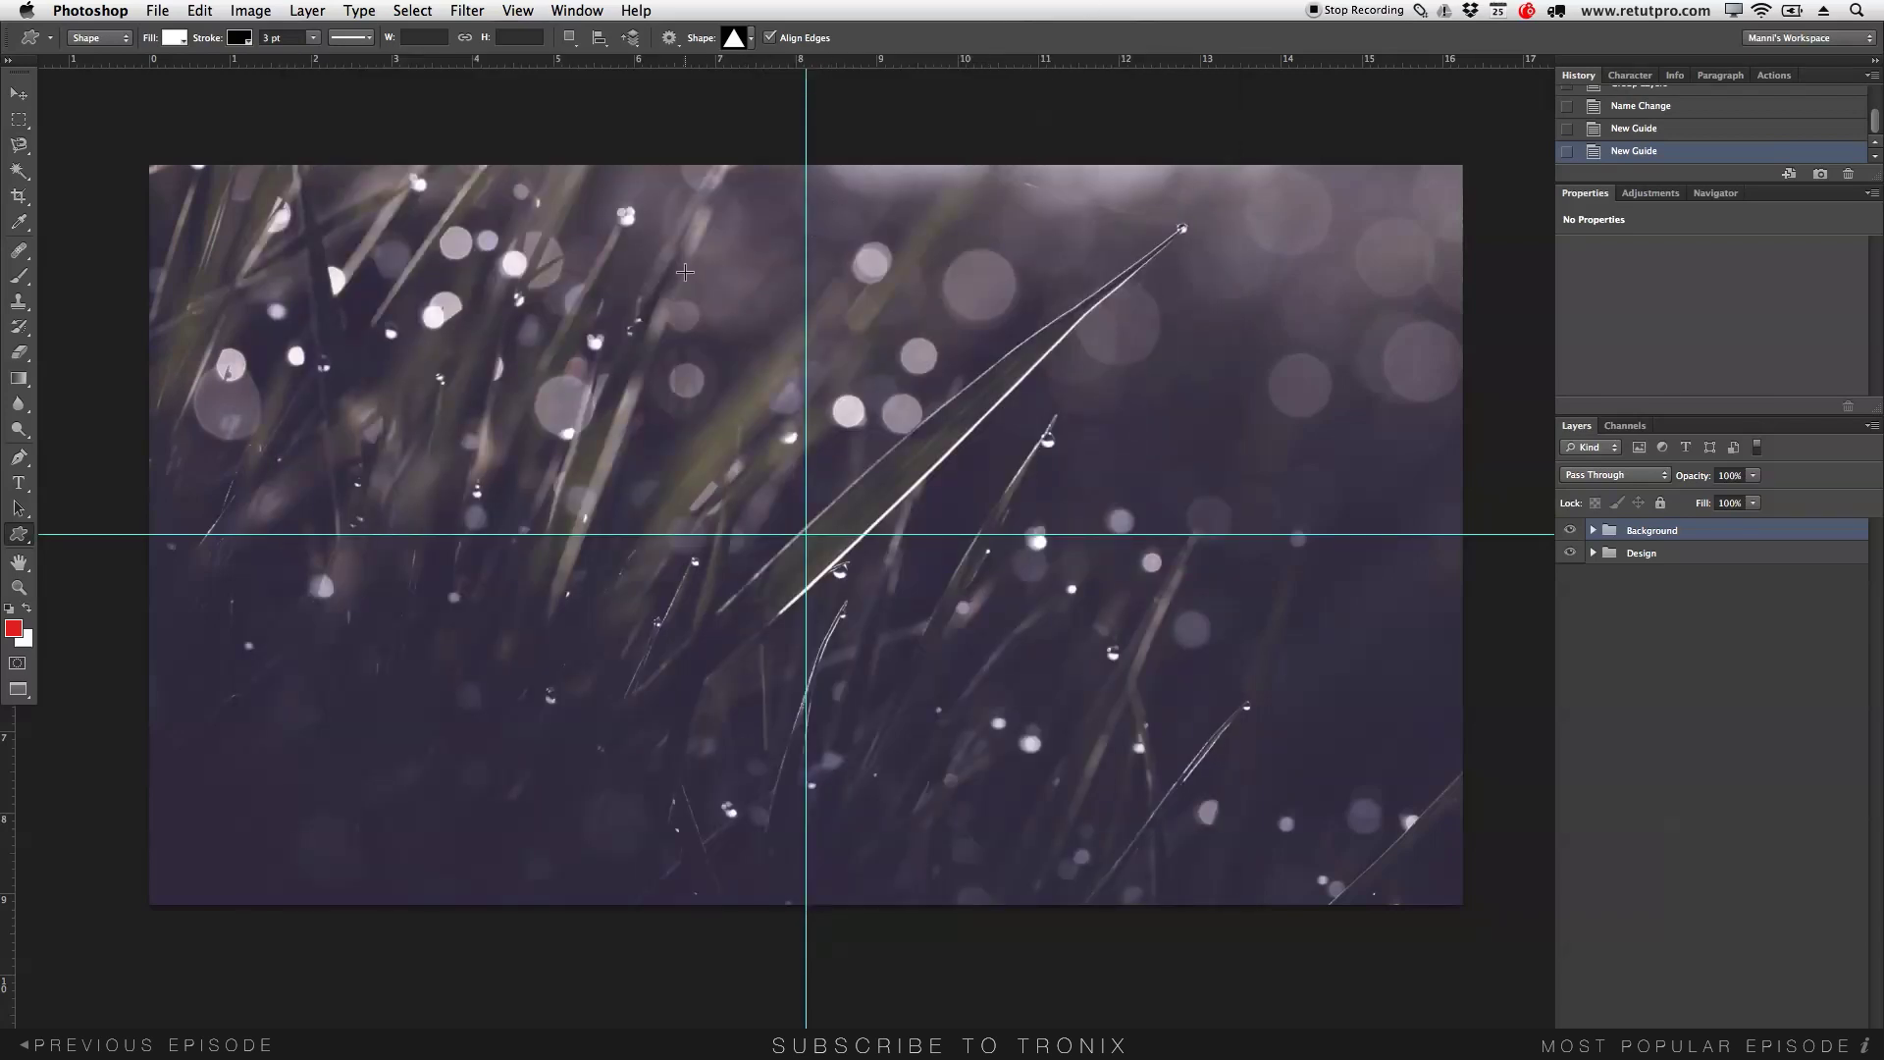
left_click_drag(564, 245, 1154, 845)
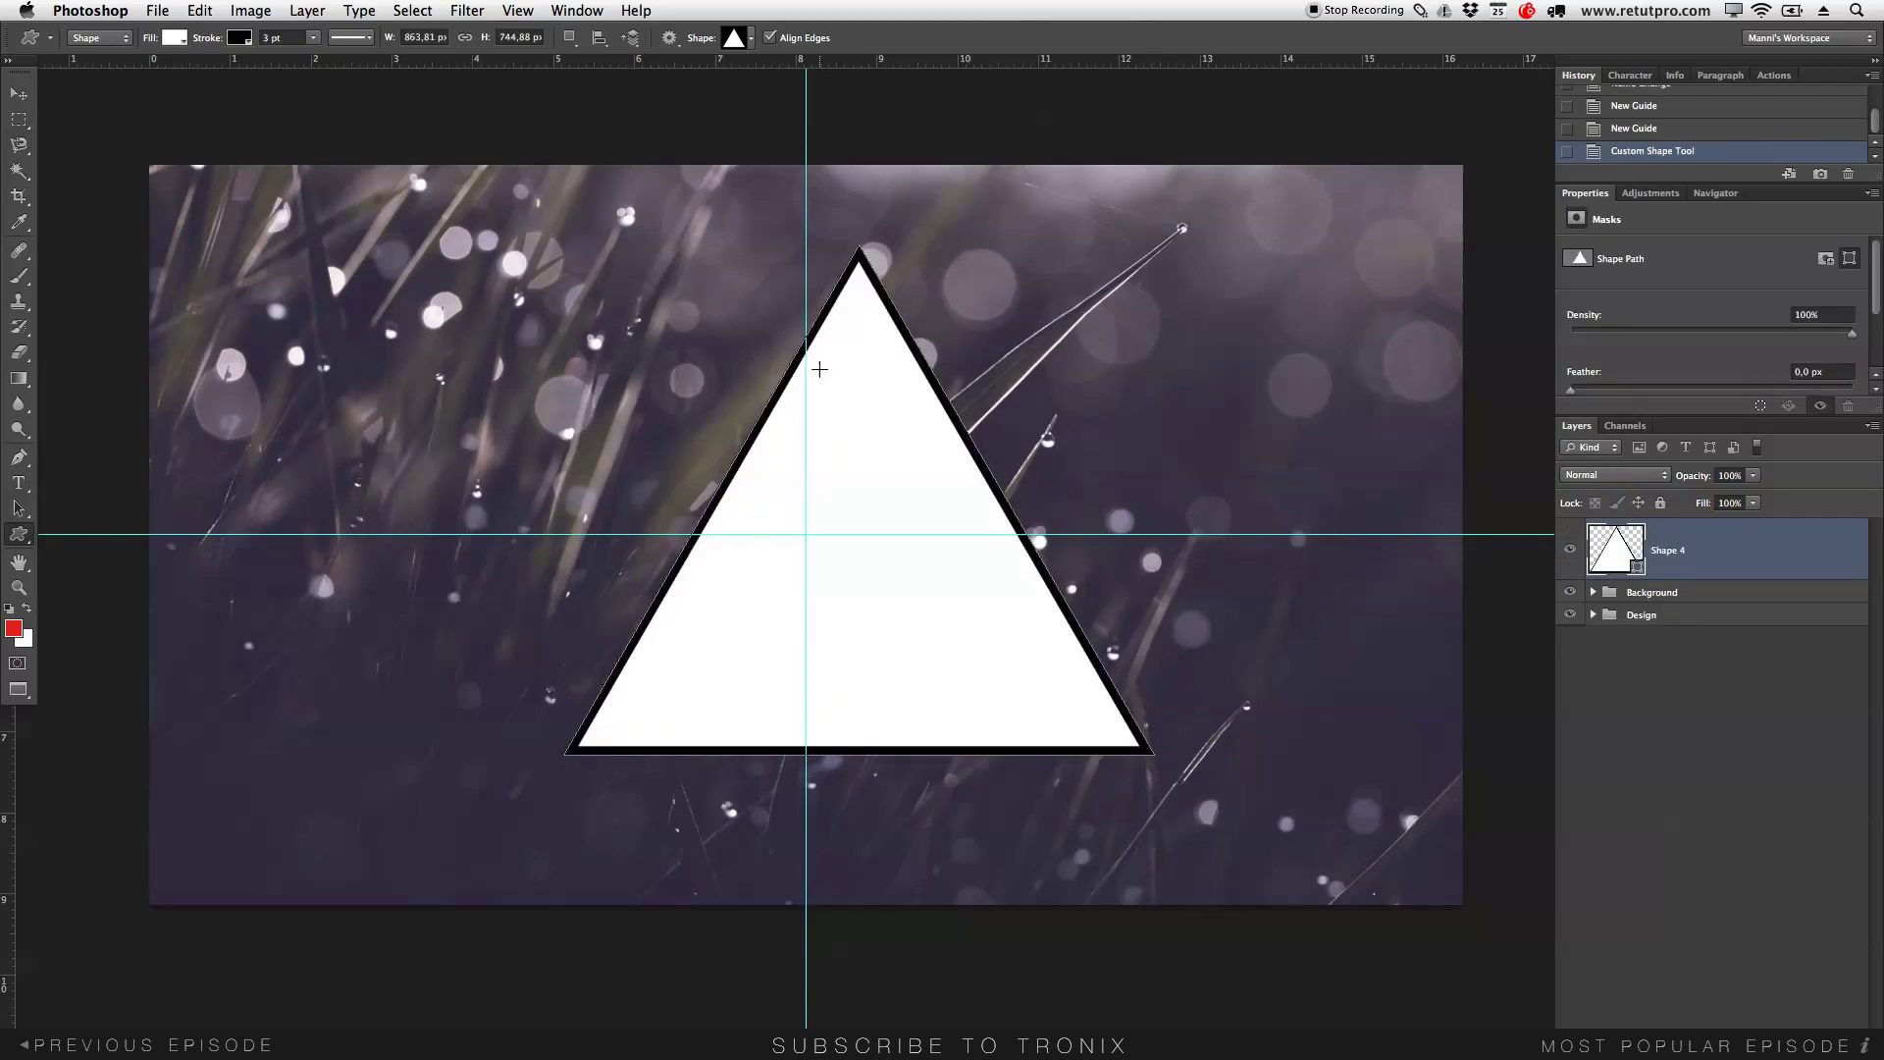
left_click(19, 93)
left_click_drag(851, 394, 802, 389)
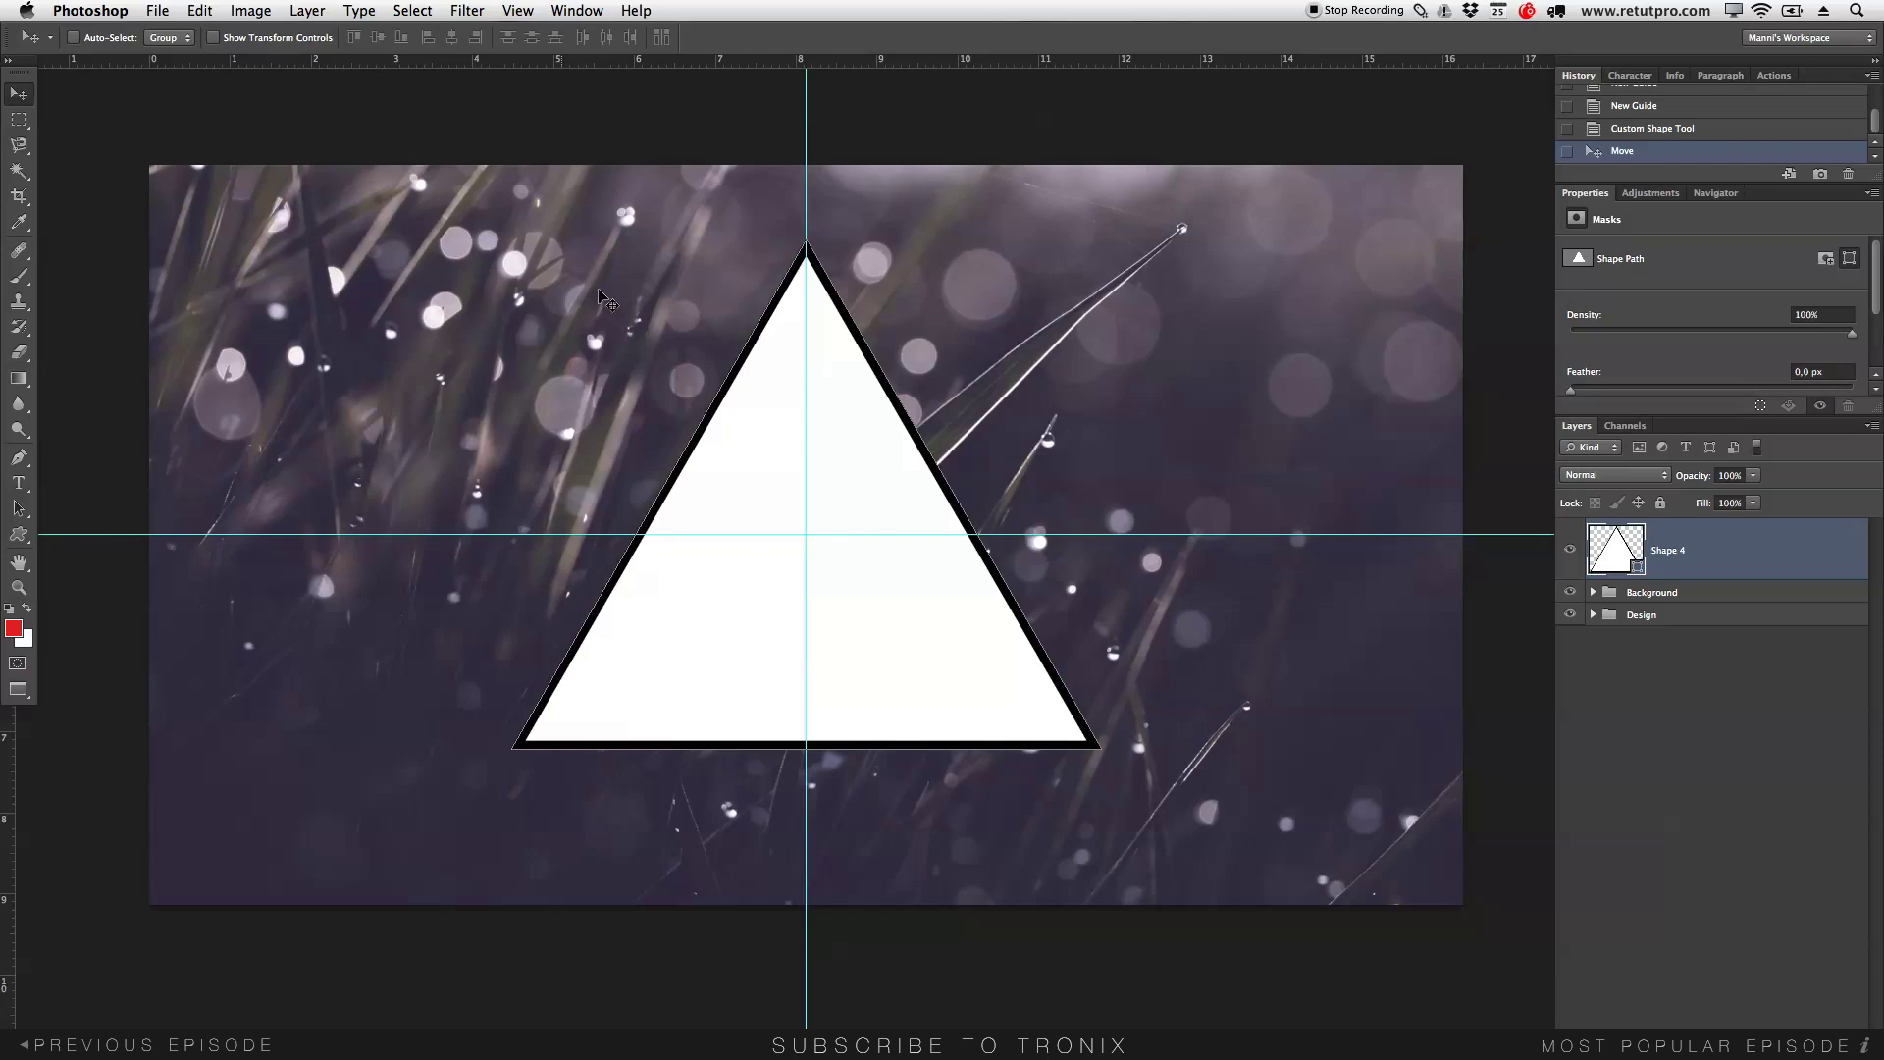
Remove the triangle's fill and set its stroke color to white.
left_click(18, 534)
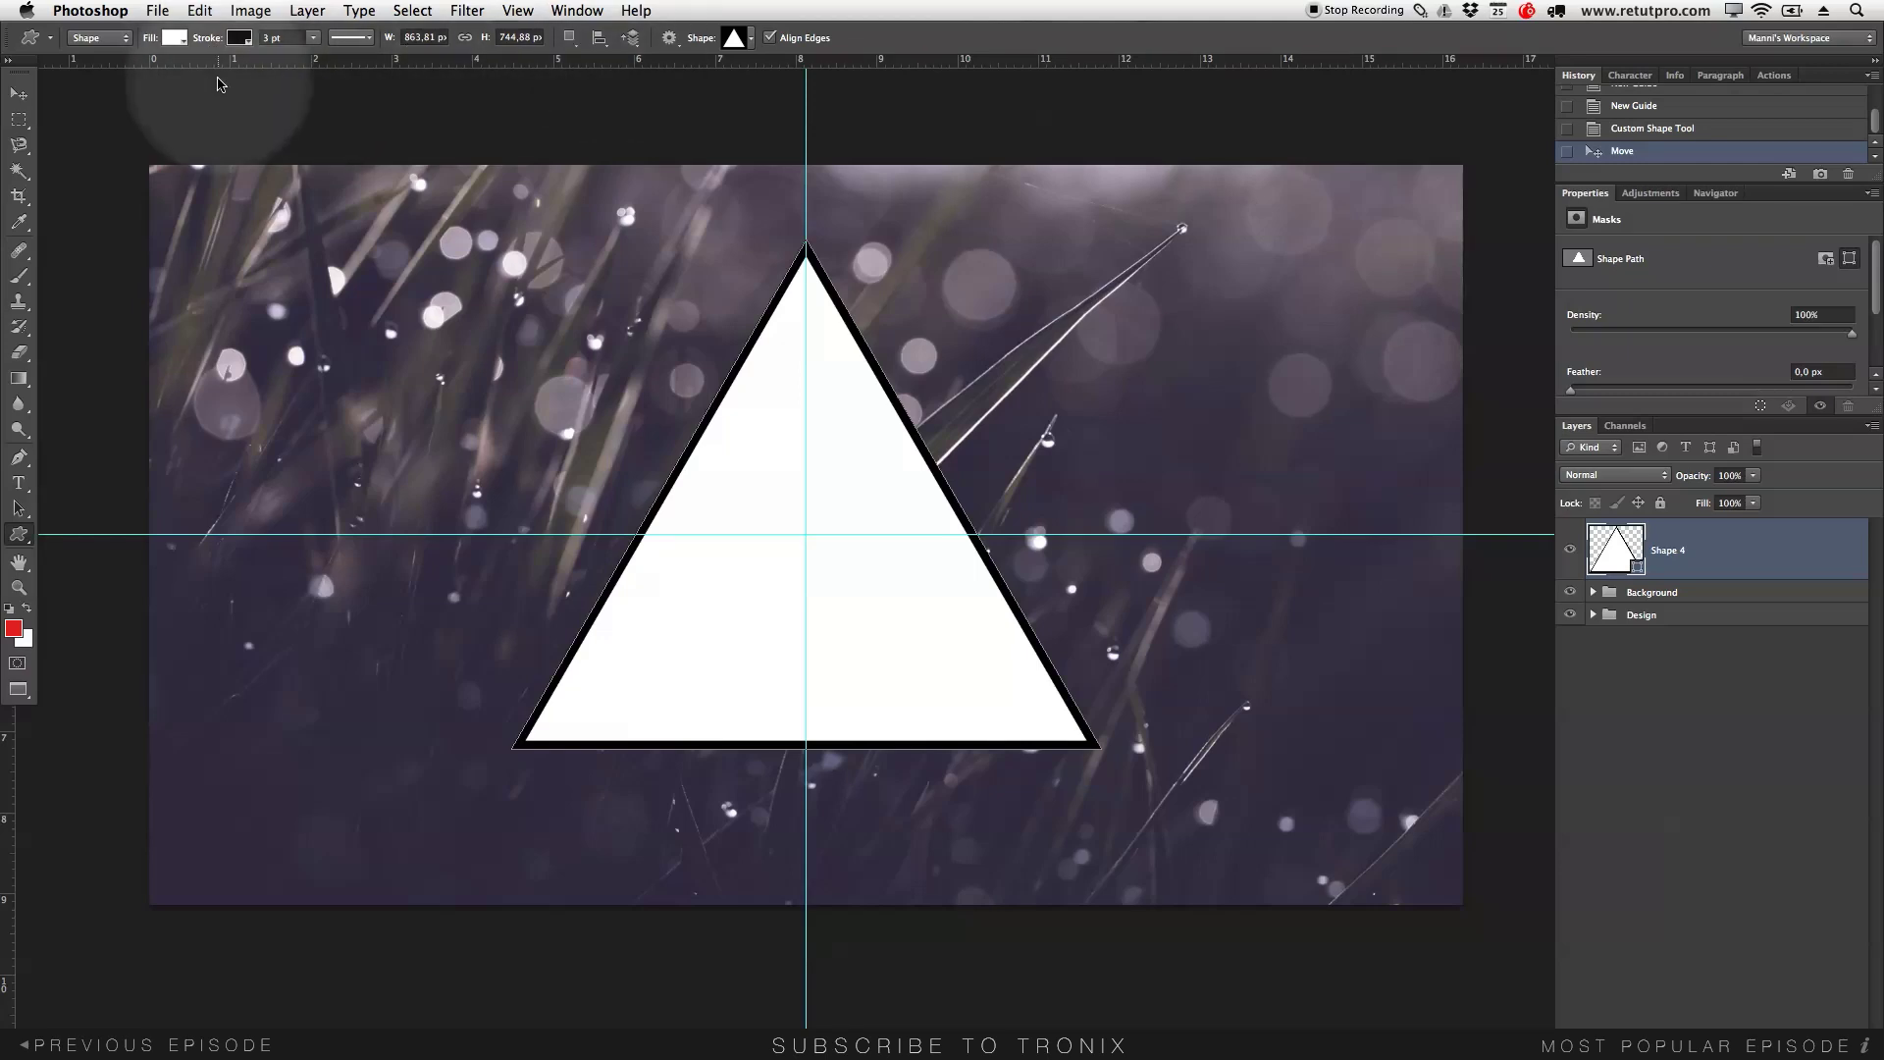
left_click(174, 39)
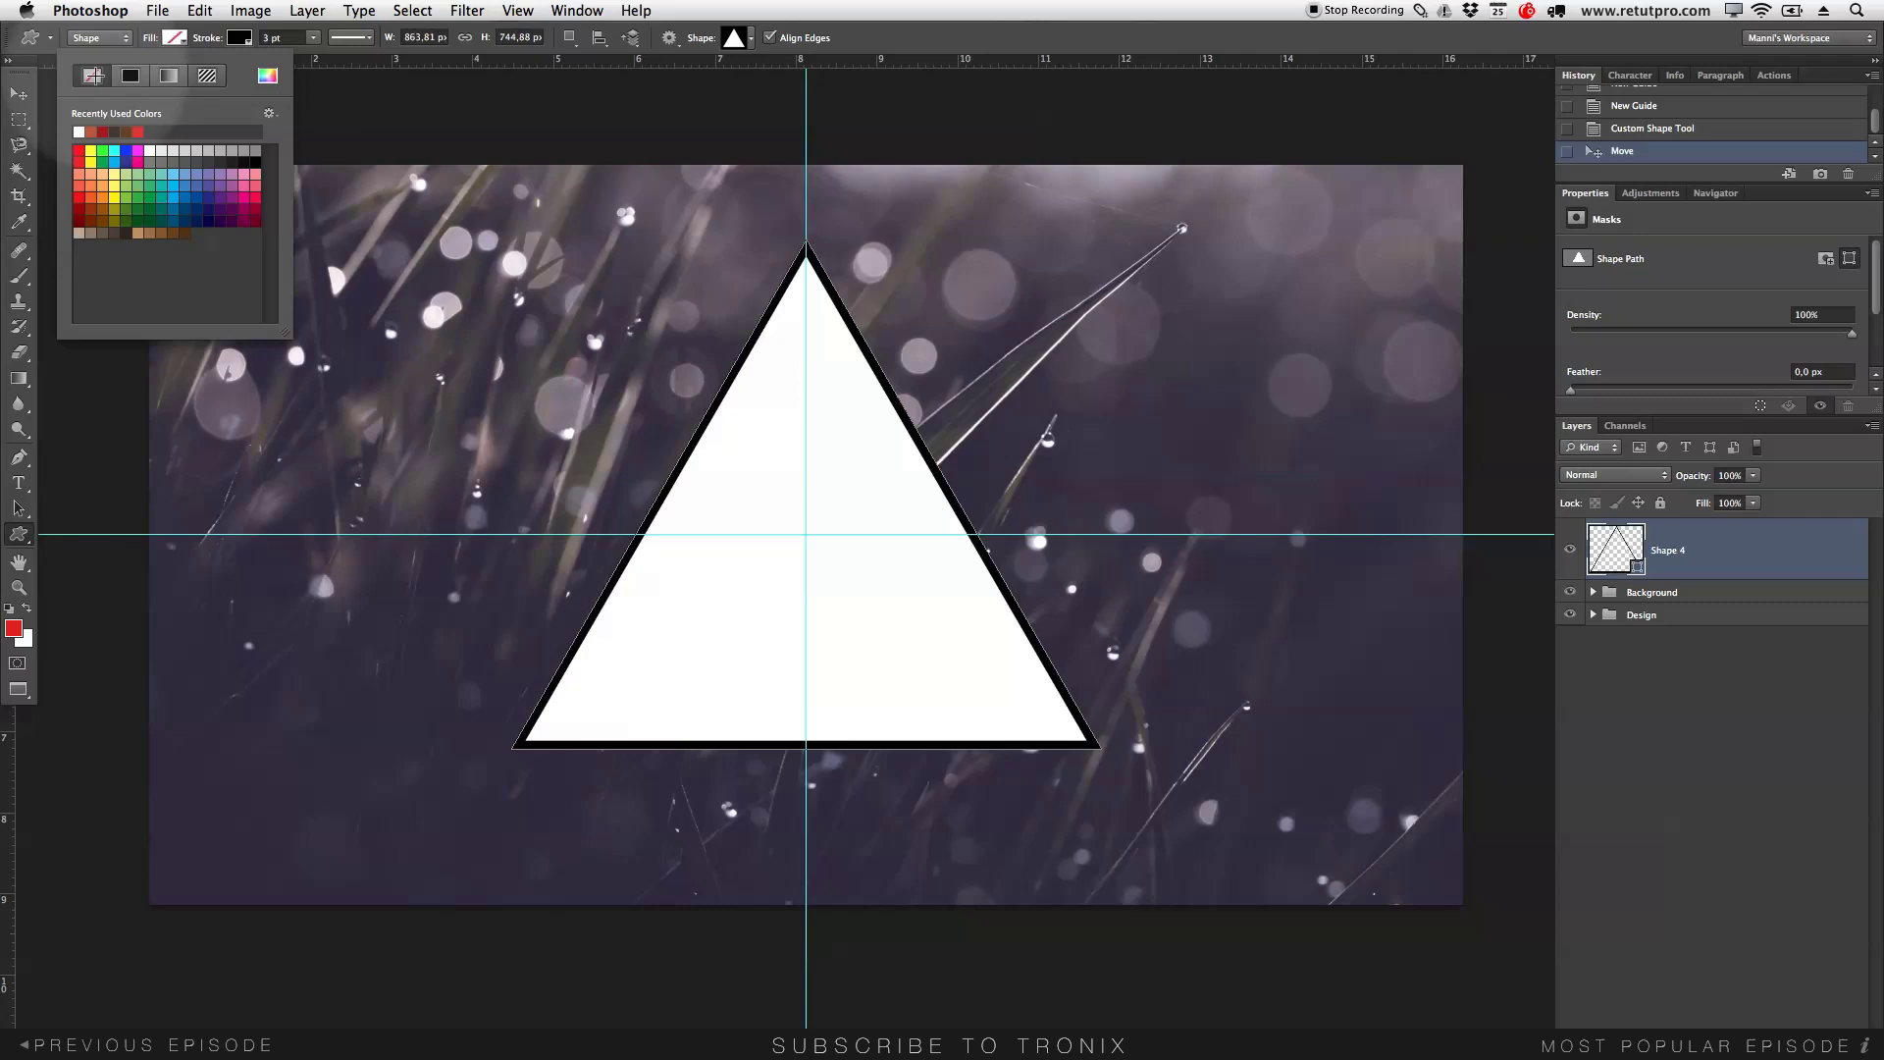
left_click(93, 76)
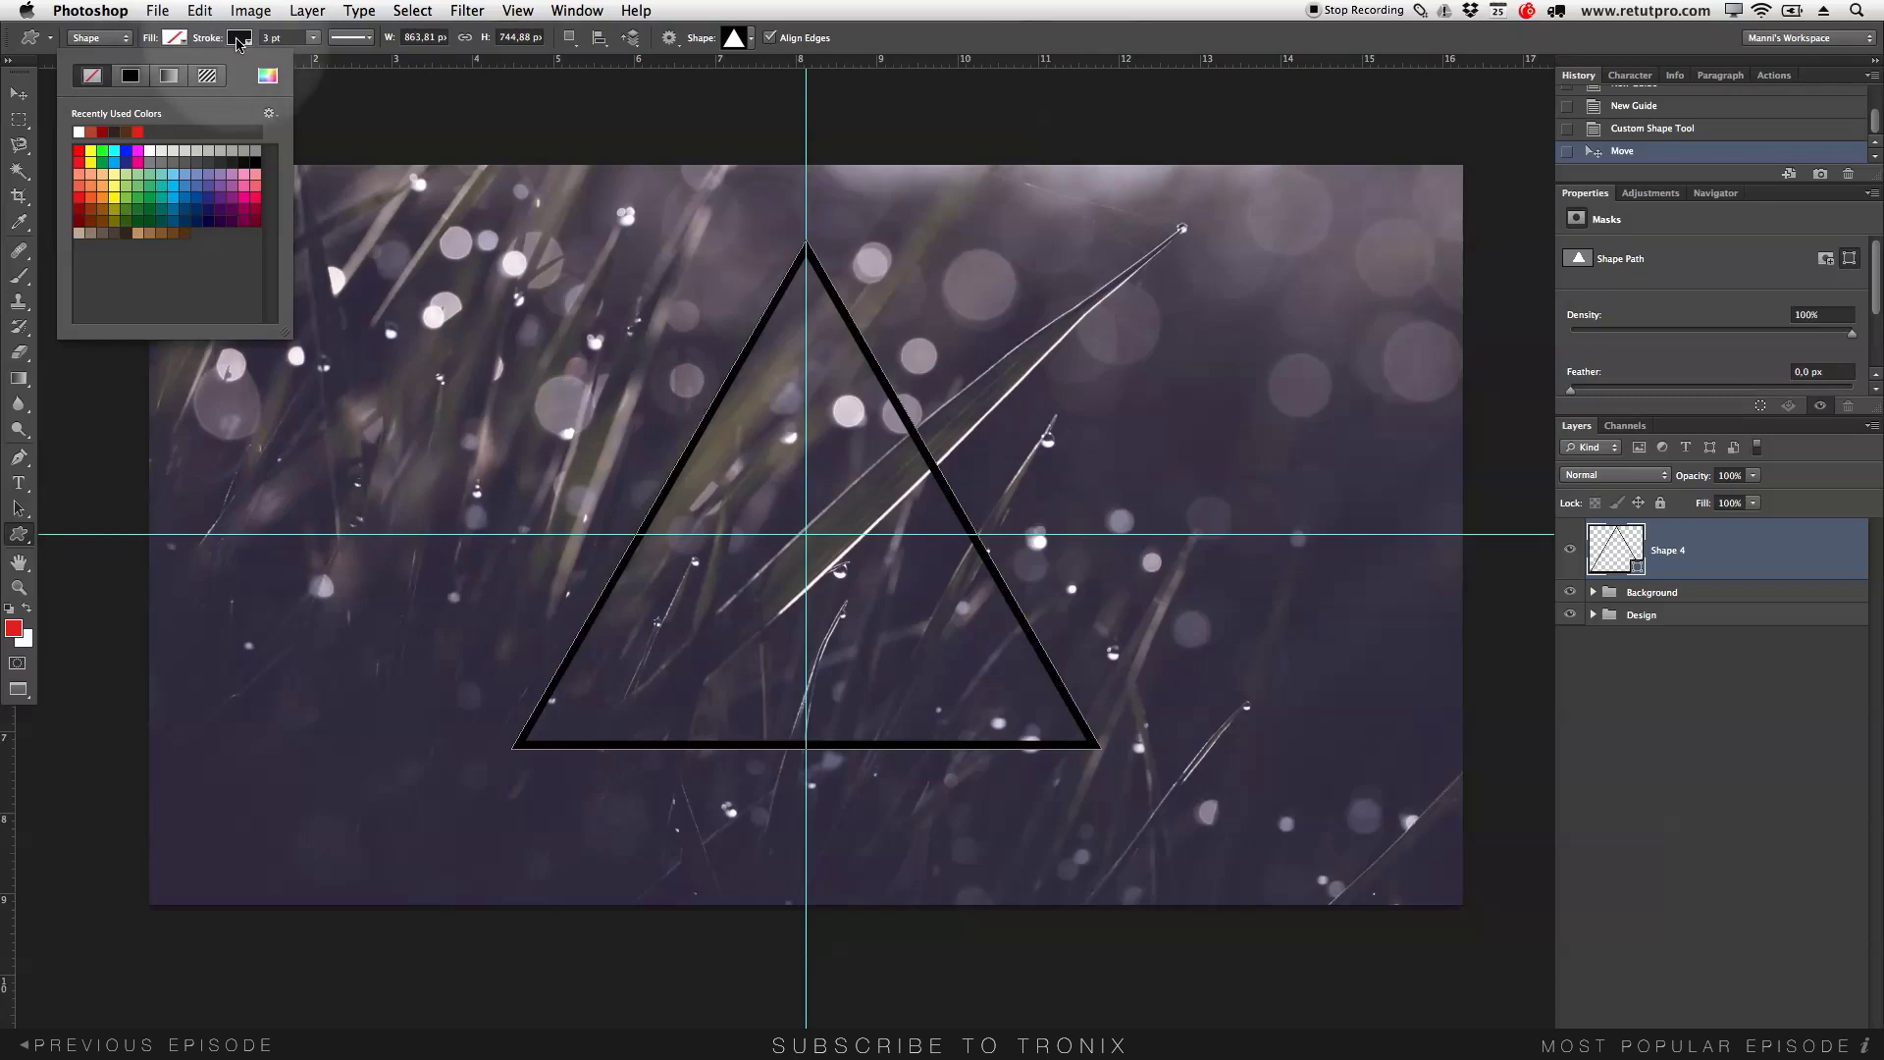
left_click(238, 39)
left_click(239, 39)
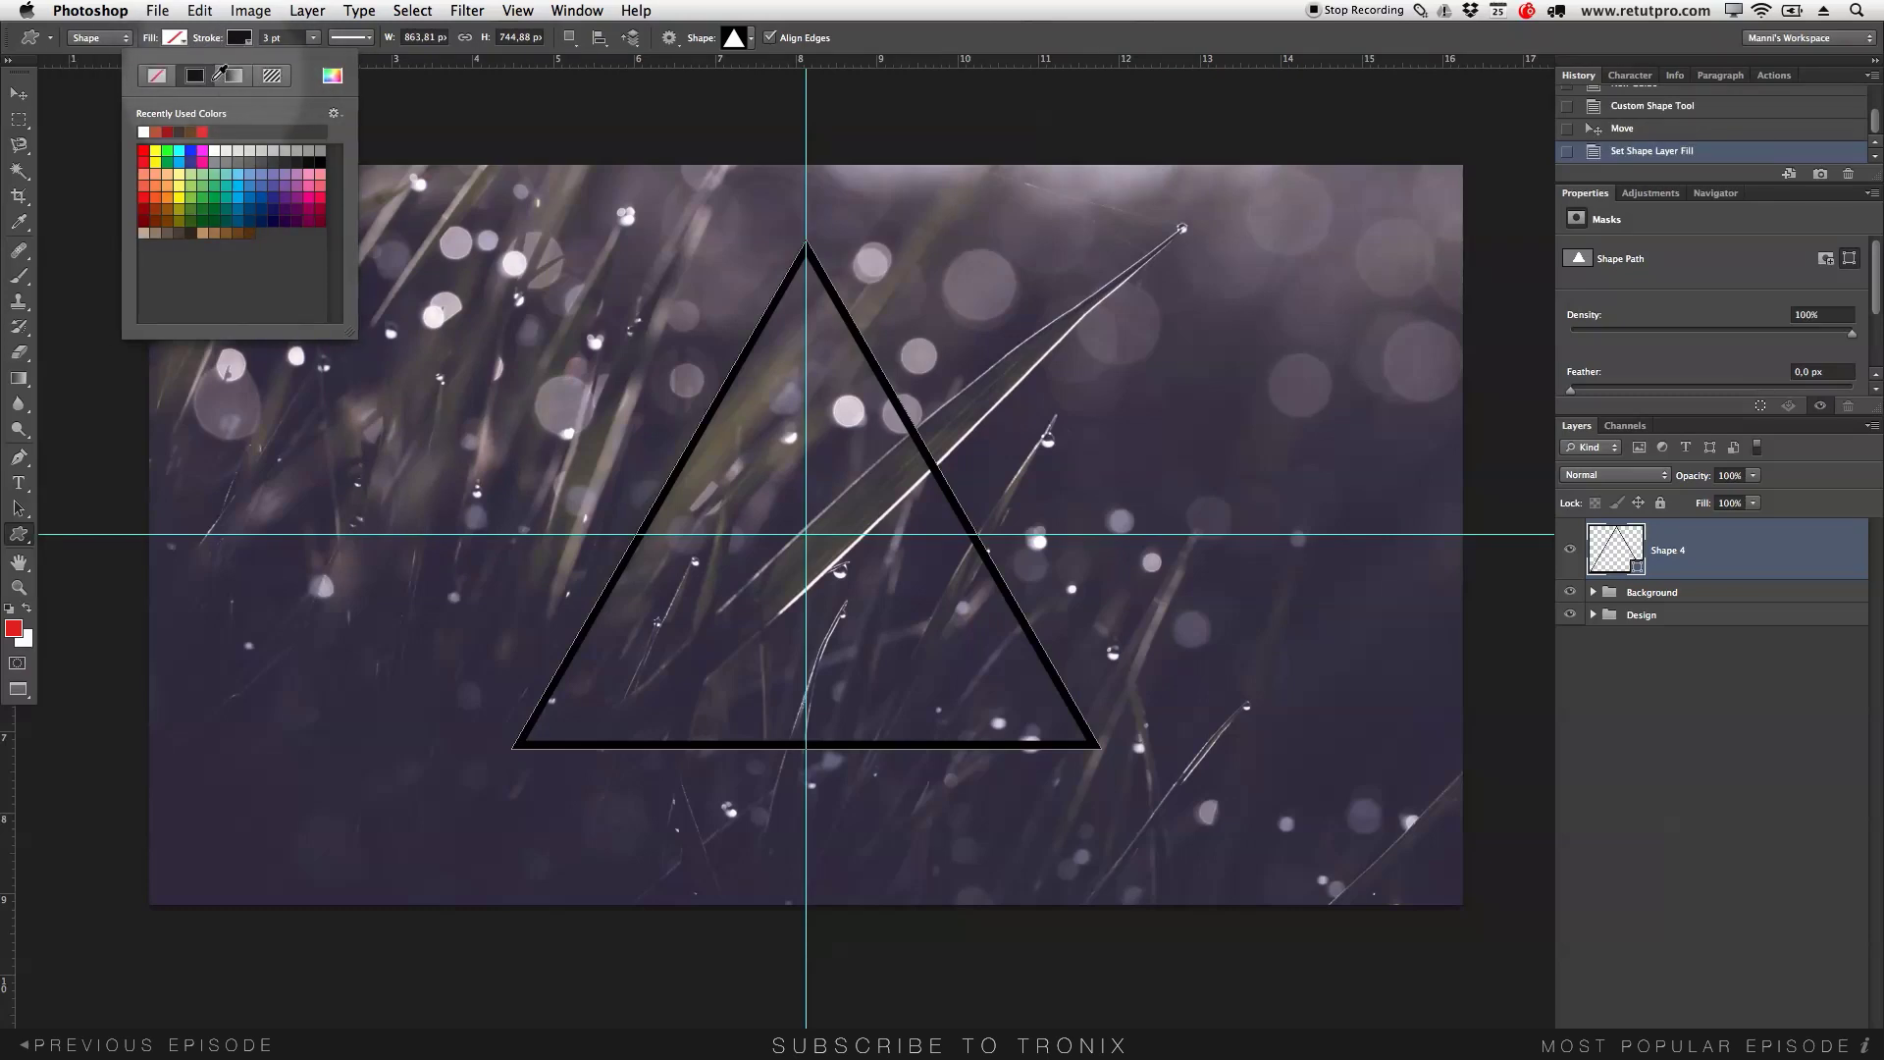
left_click(146, 131)
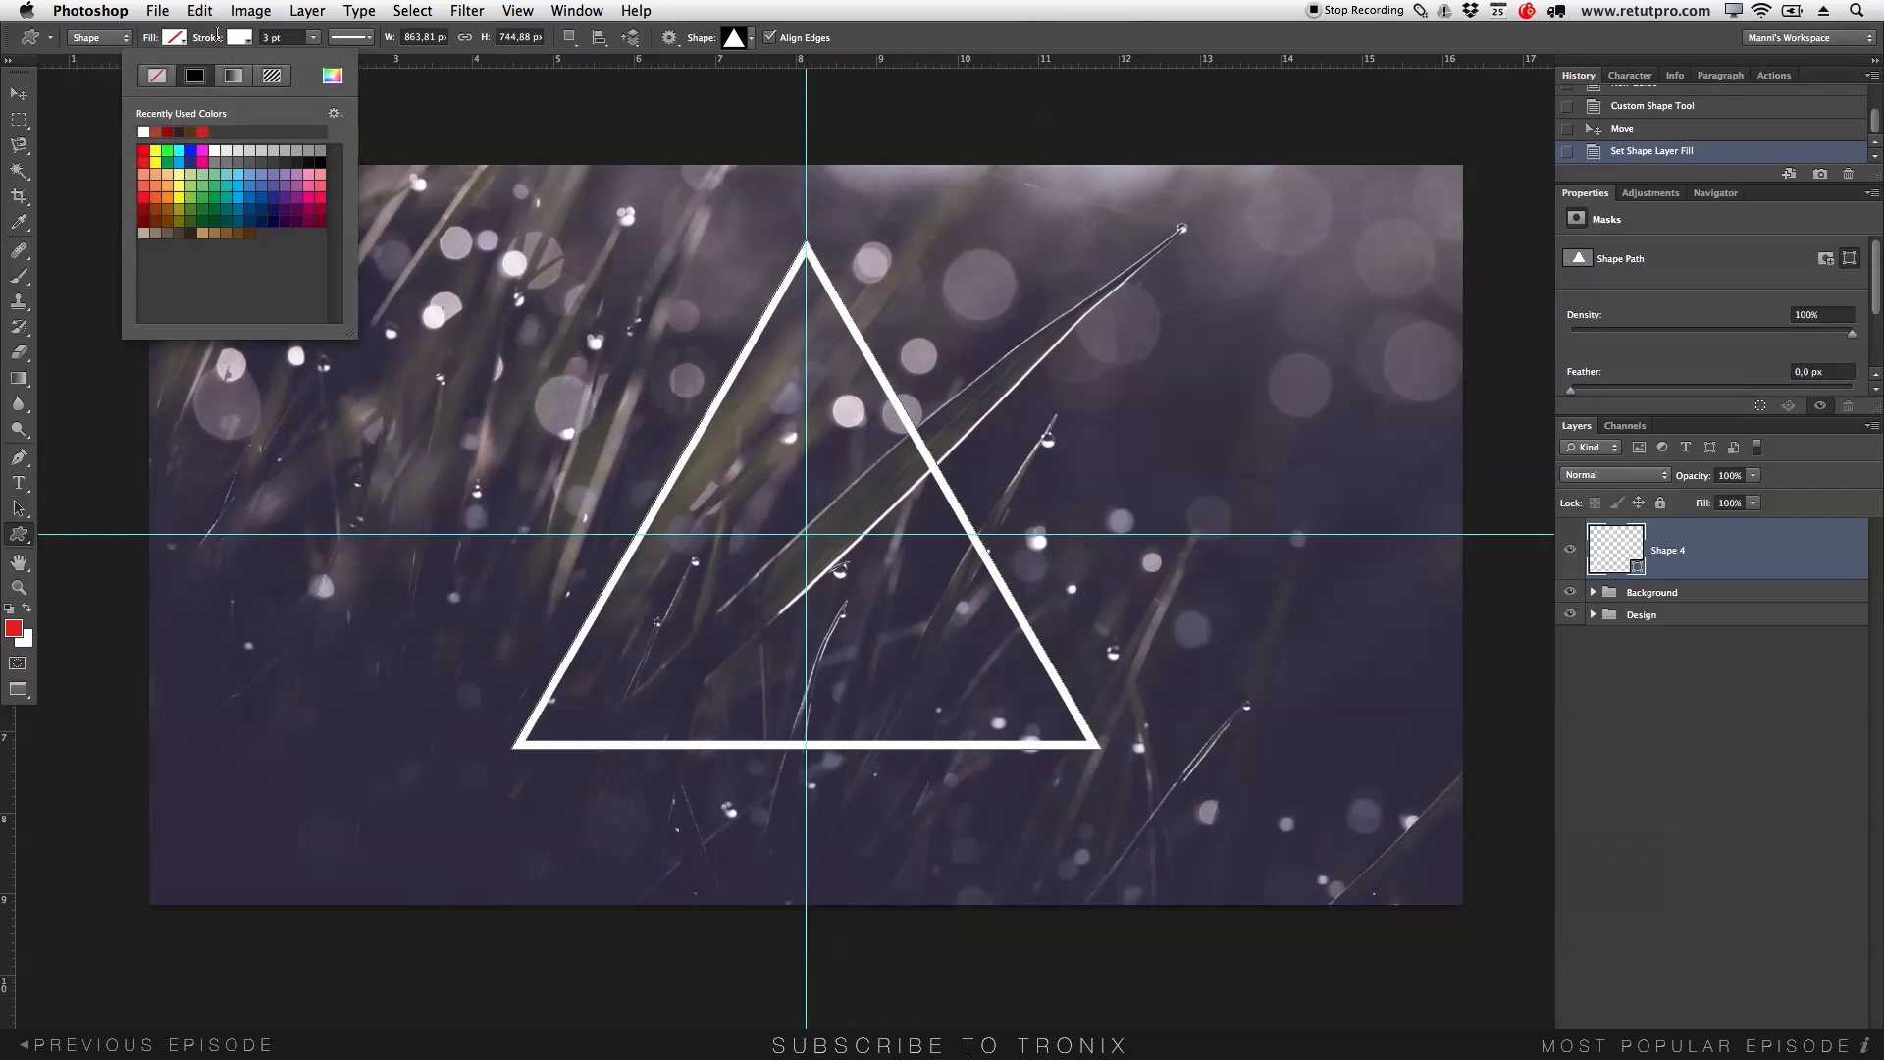
Reduce the triangle's stroke width to 1.13 pt.
left_click(274, 37)
left_click(312, 44)
left_click_drag(314, 62, 314, 63)
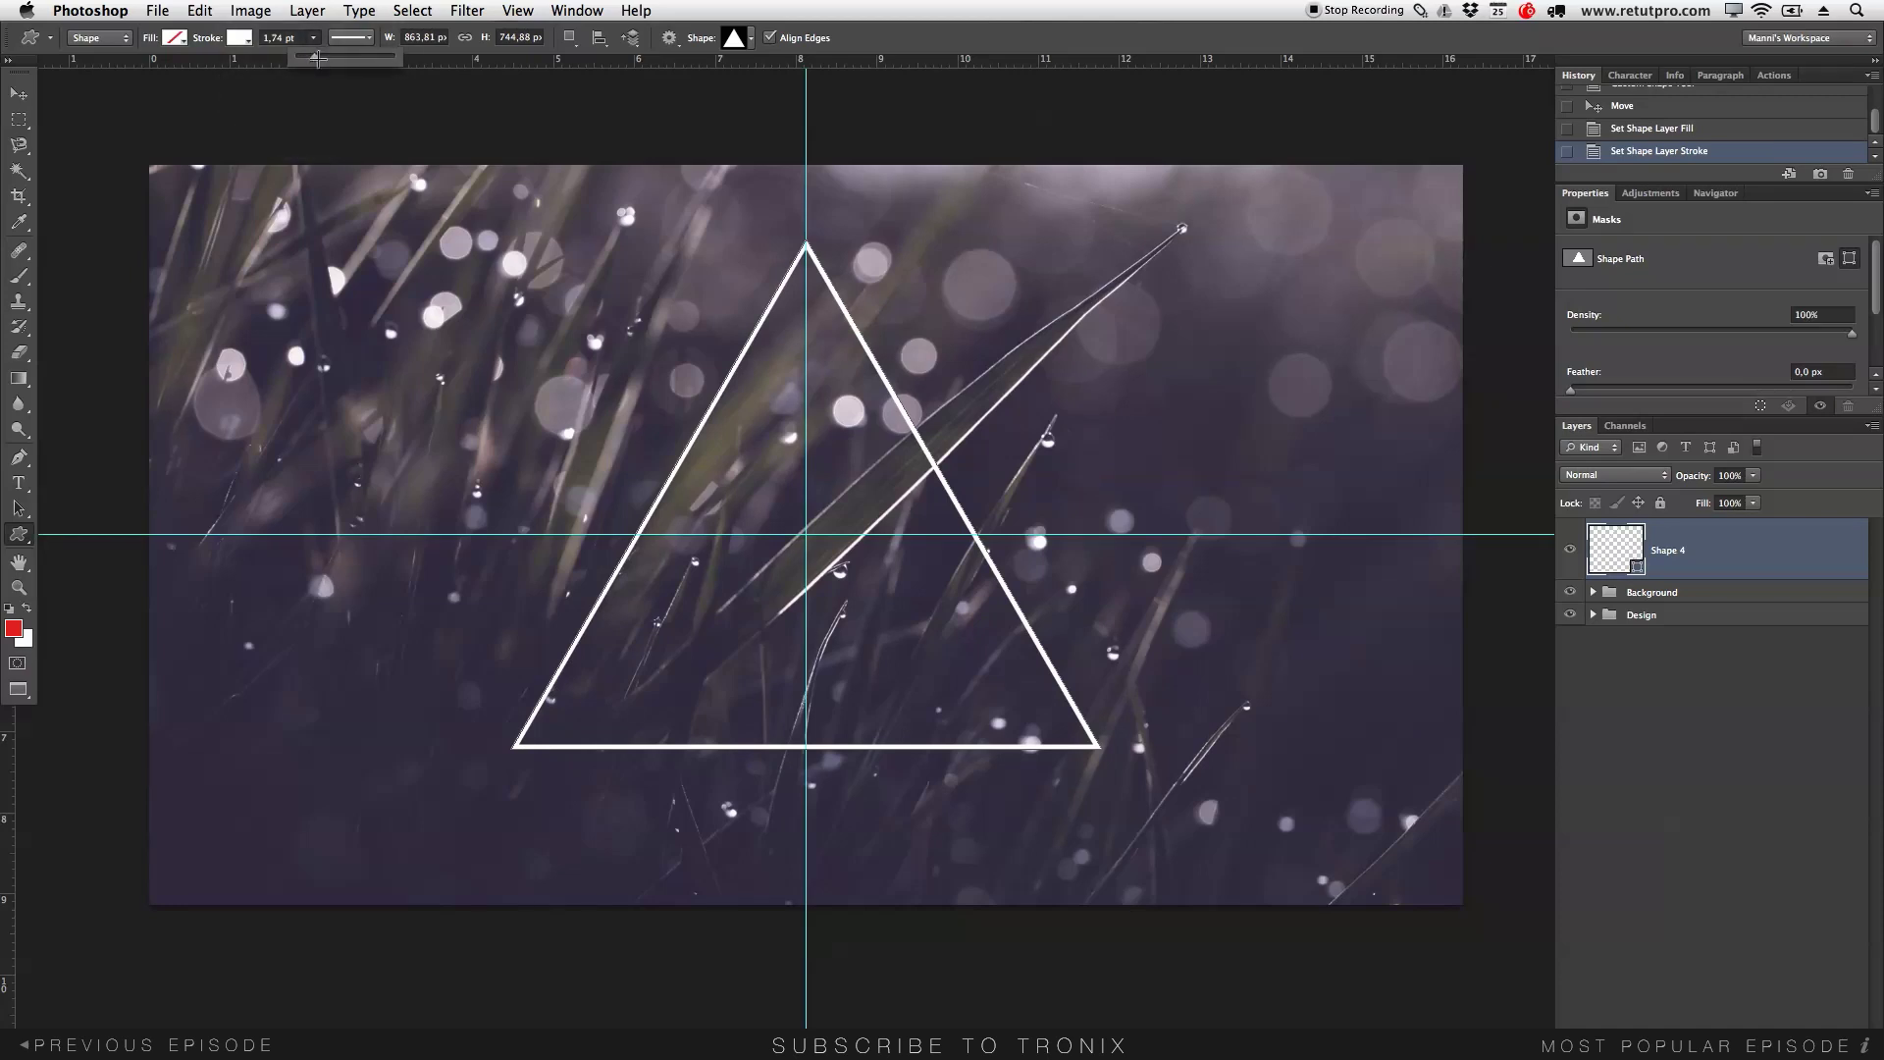
left_click_drag(314, 62, 312, 64)
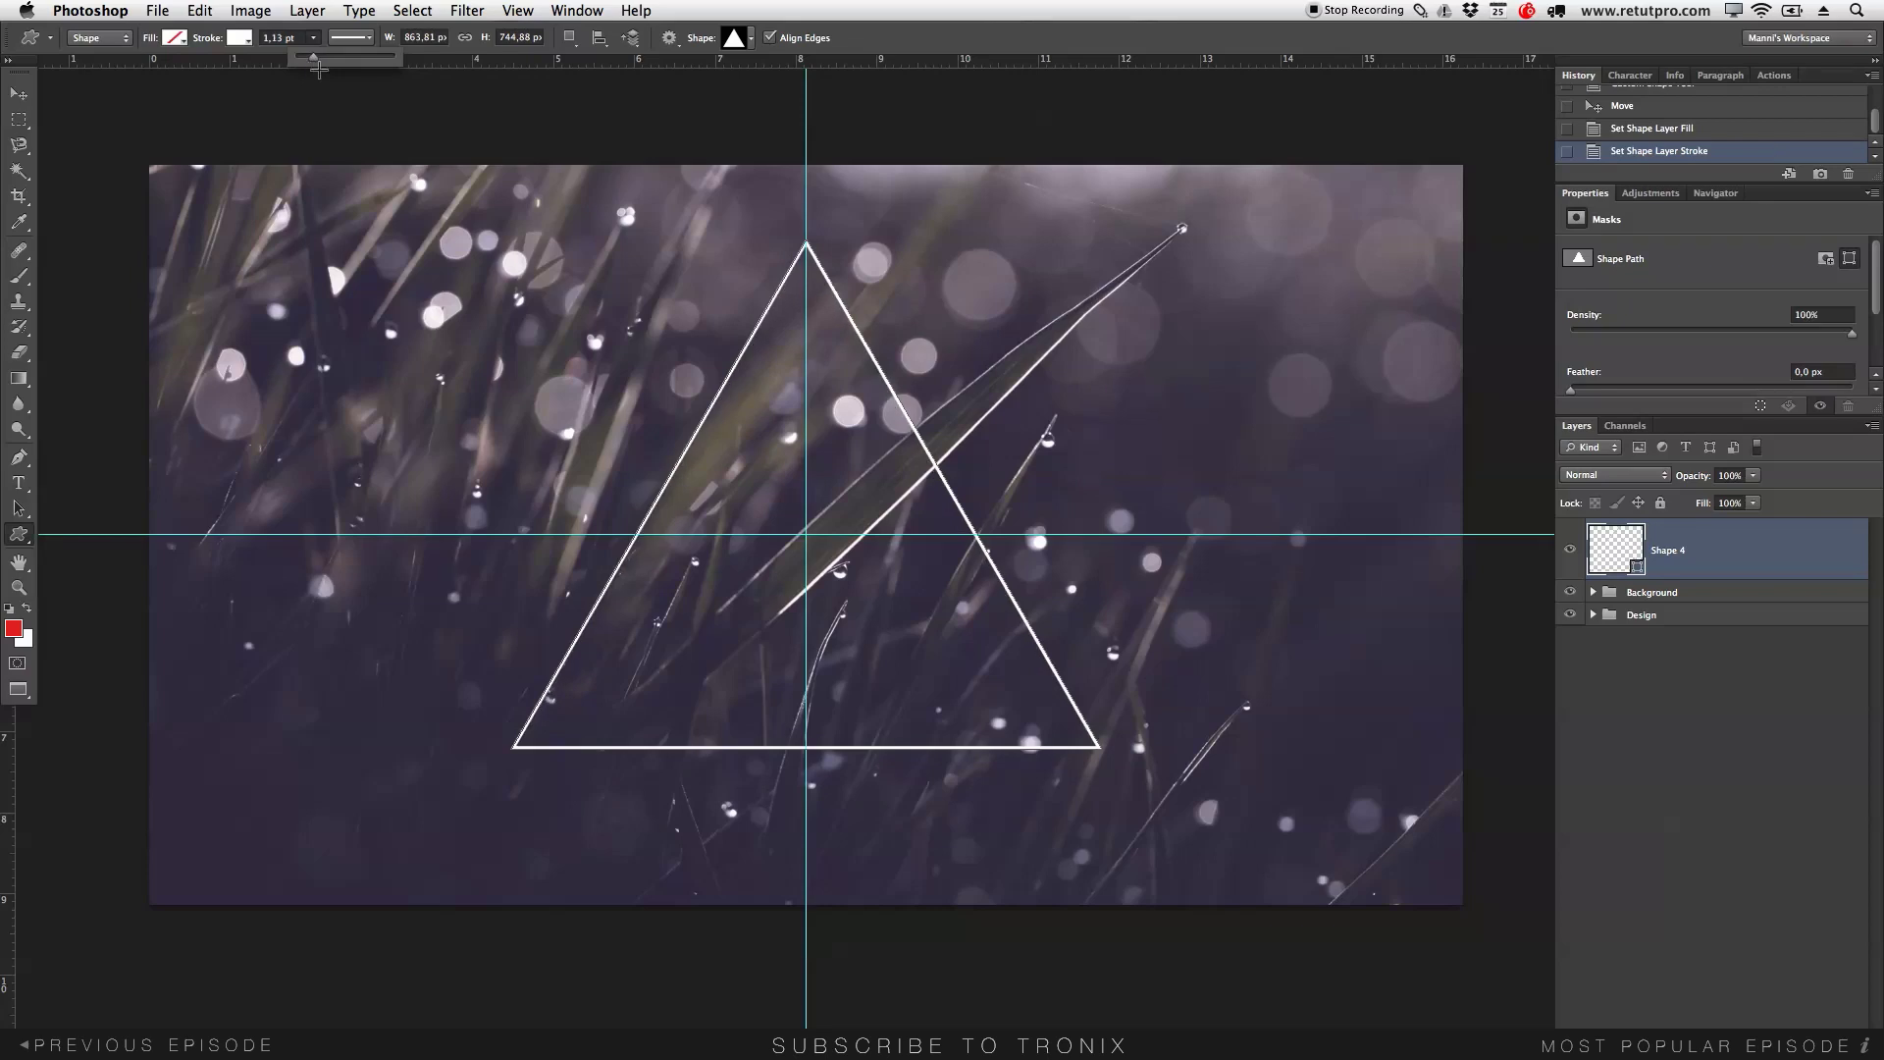
Set the triangle's stroke width to 1.50 pt.
left_click(279, 38)
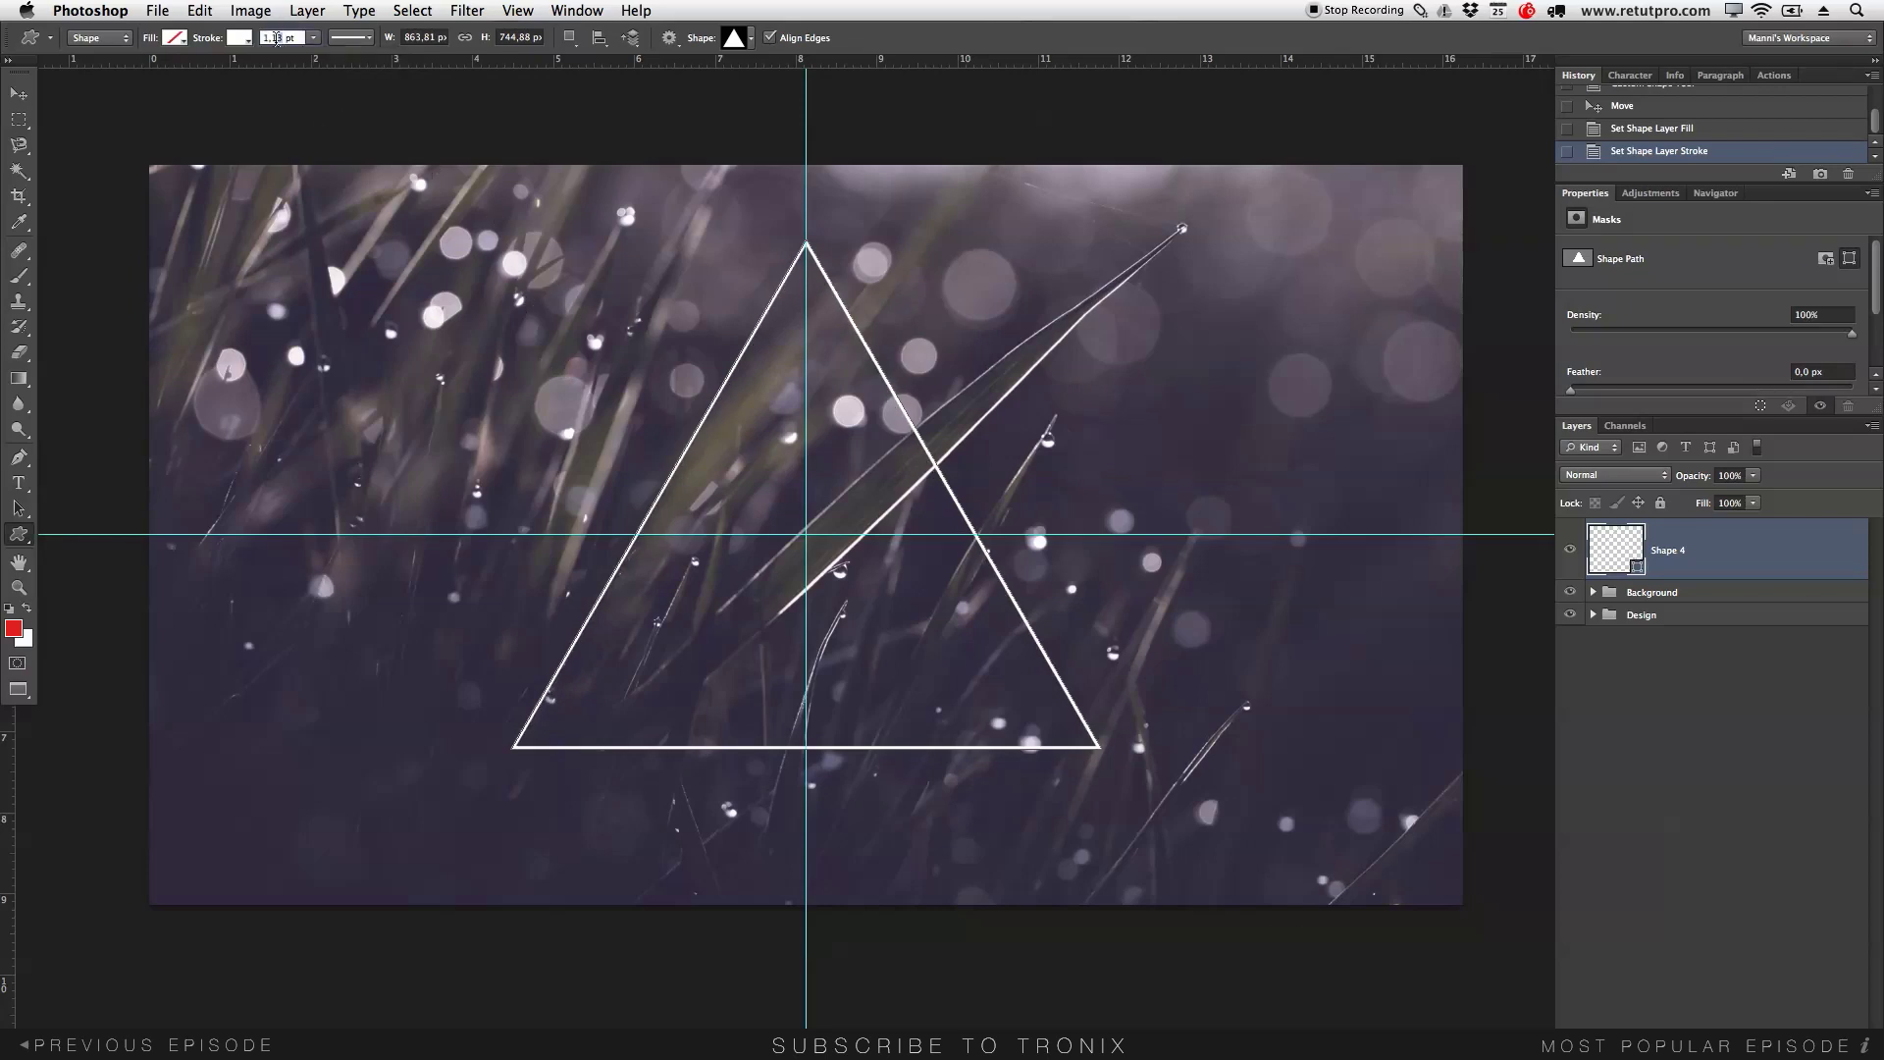
type("1,50")
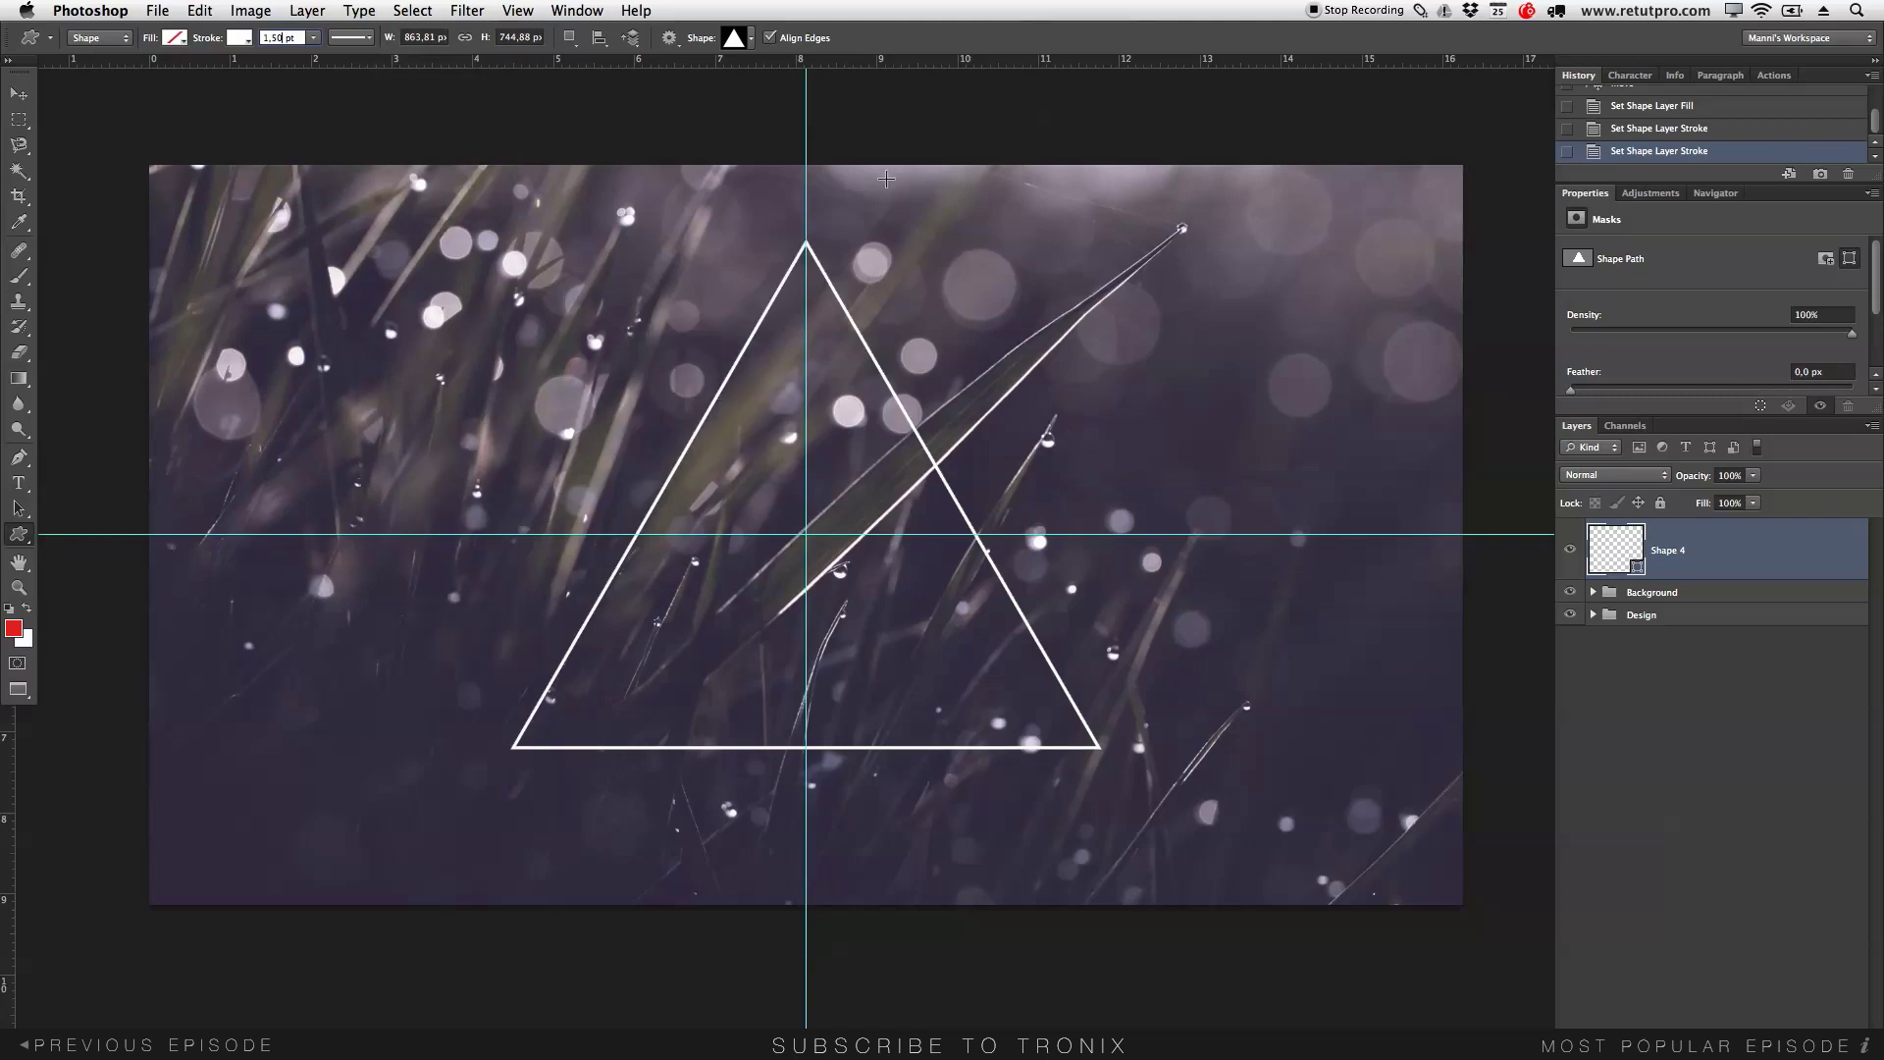
Create a text box across the middle of the triangle and enter ATLANTIC.
left_click(19, 489)
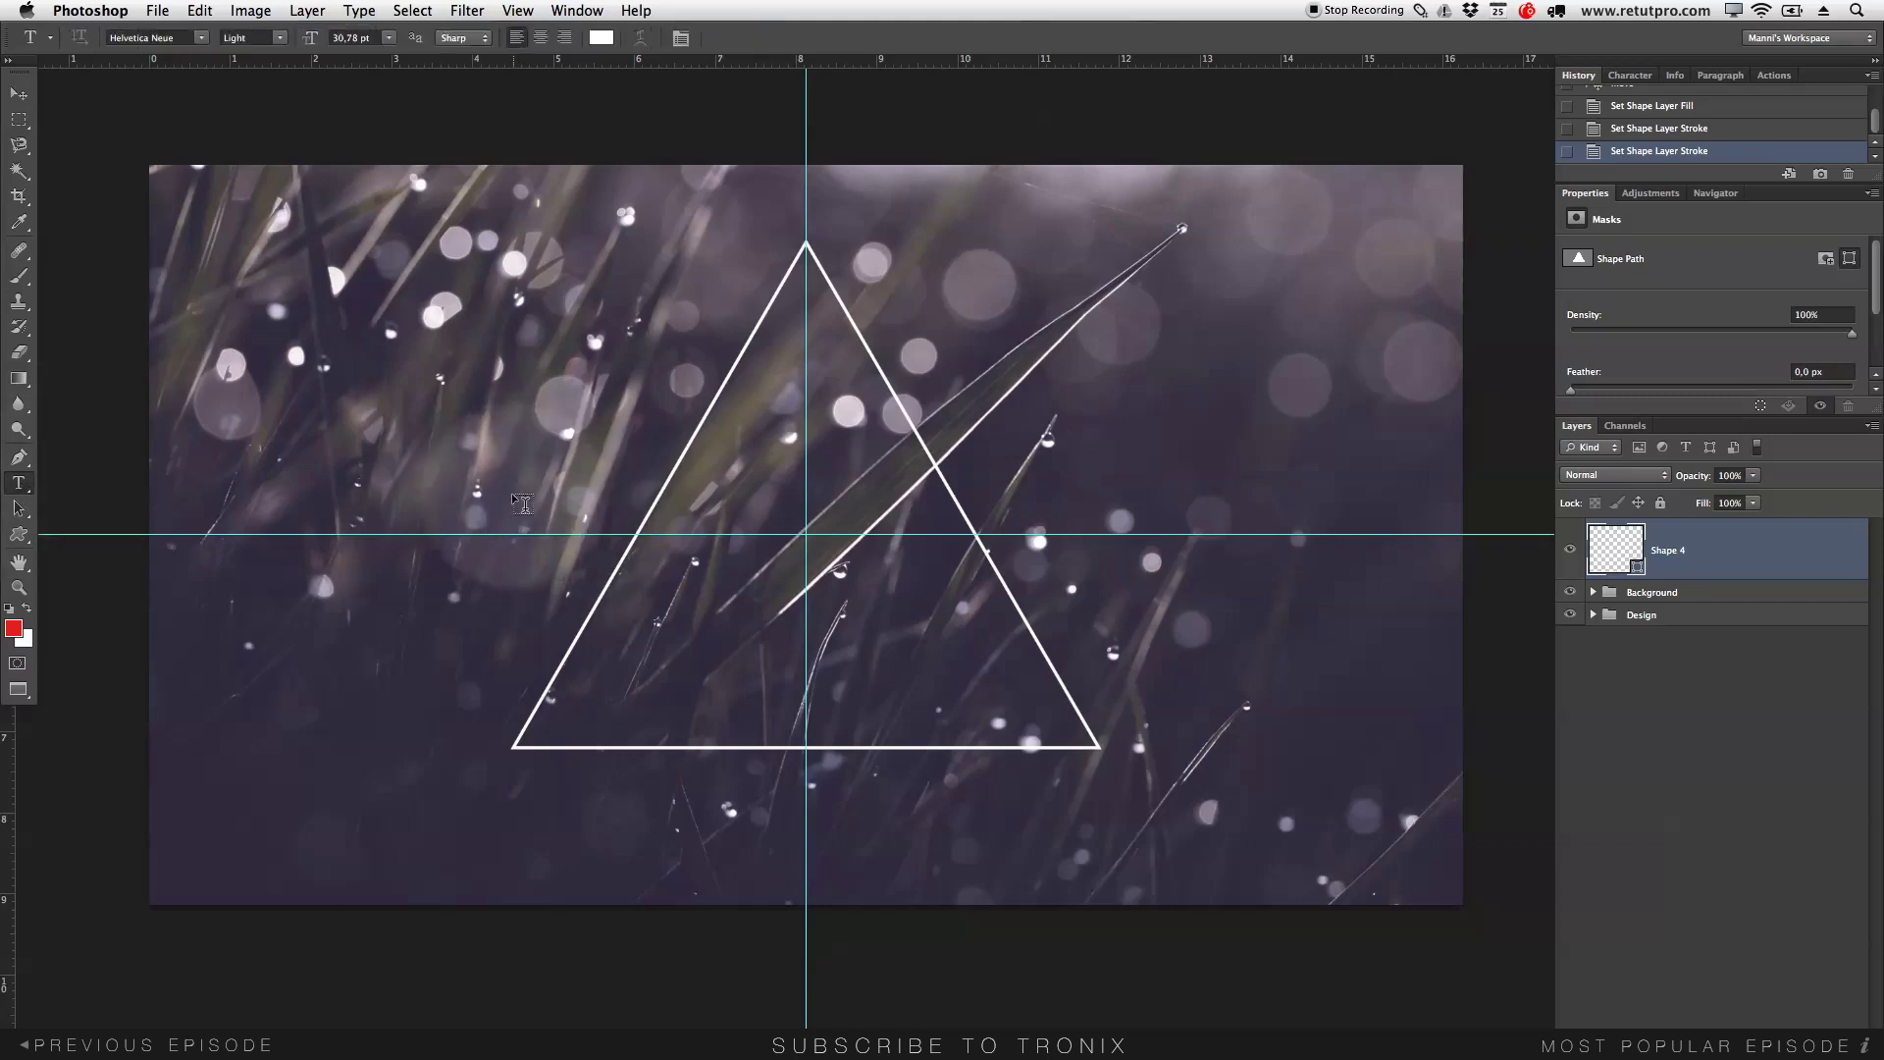
left_click_drag(459, 422, 1214, 594)
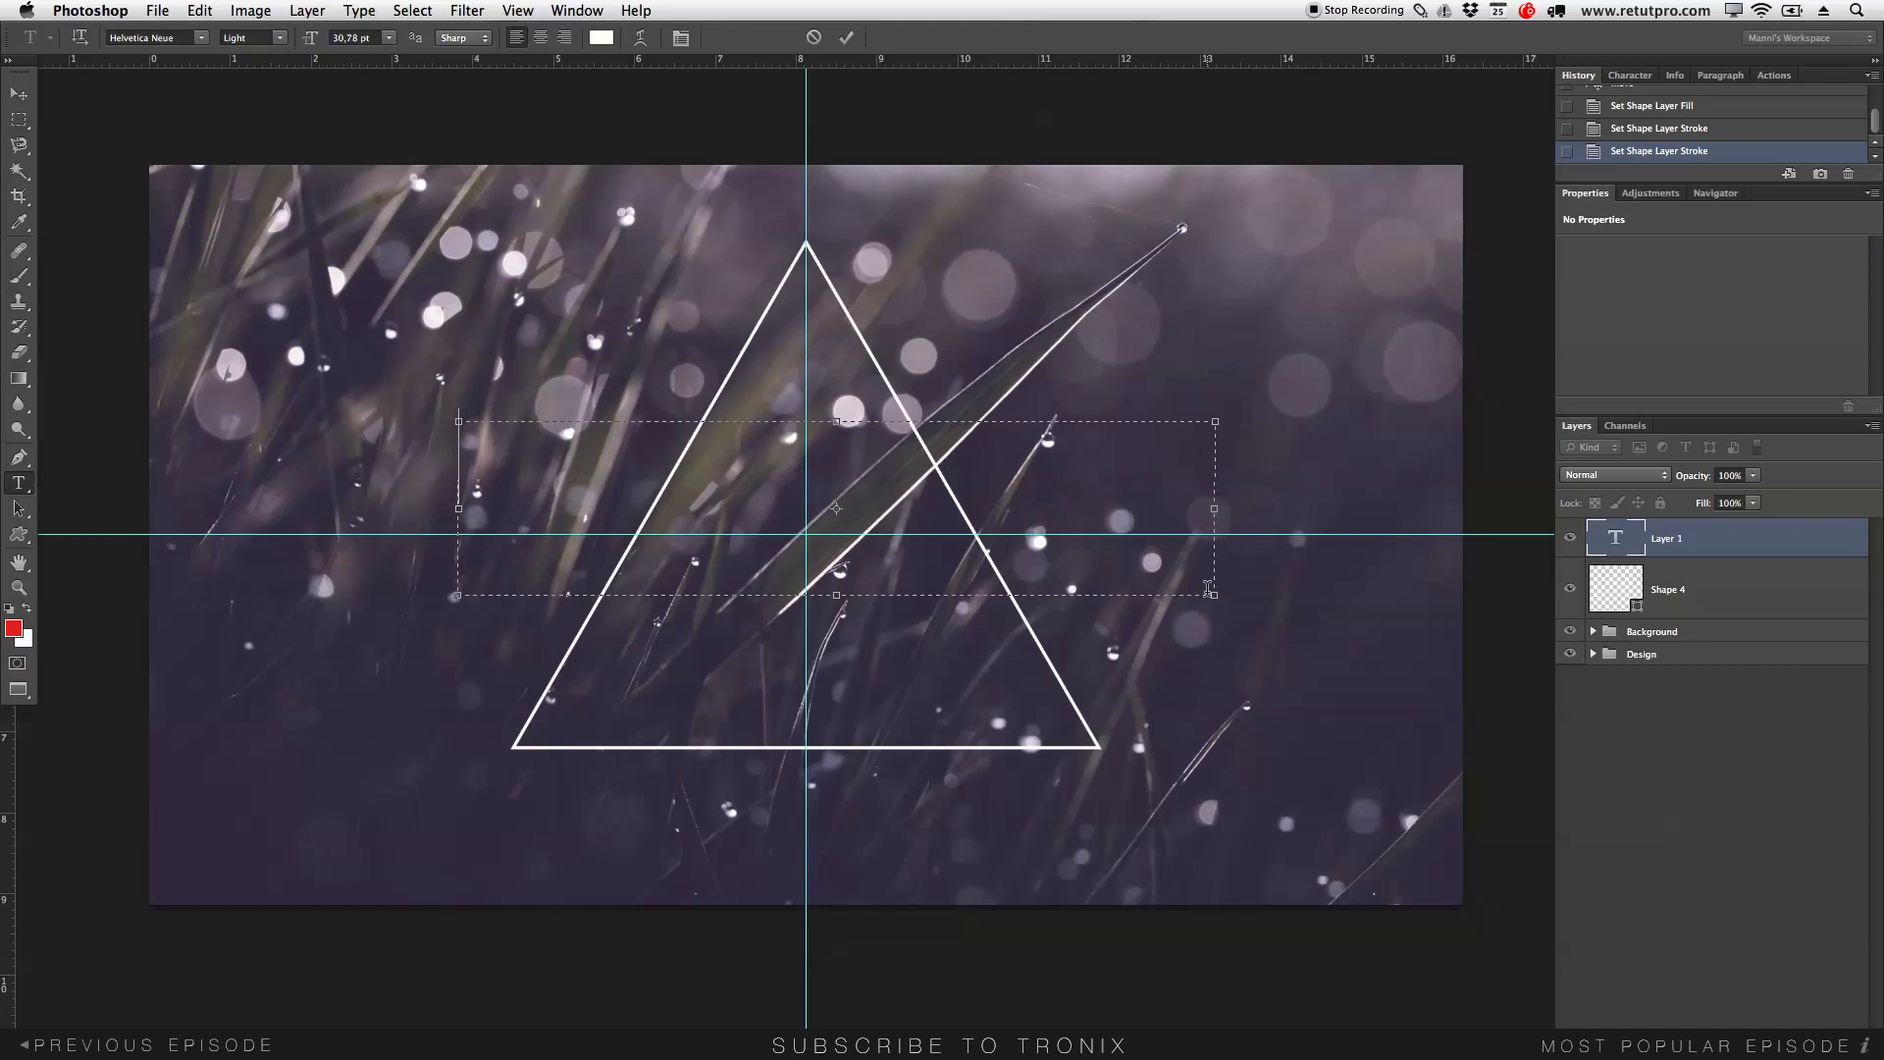
type("AT")
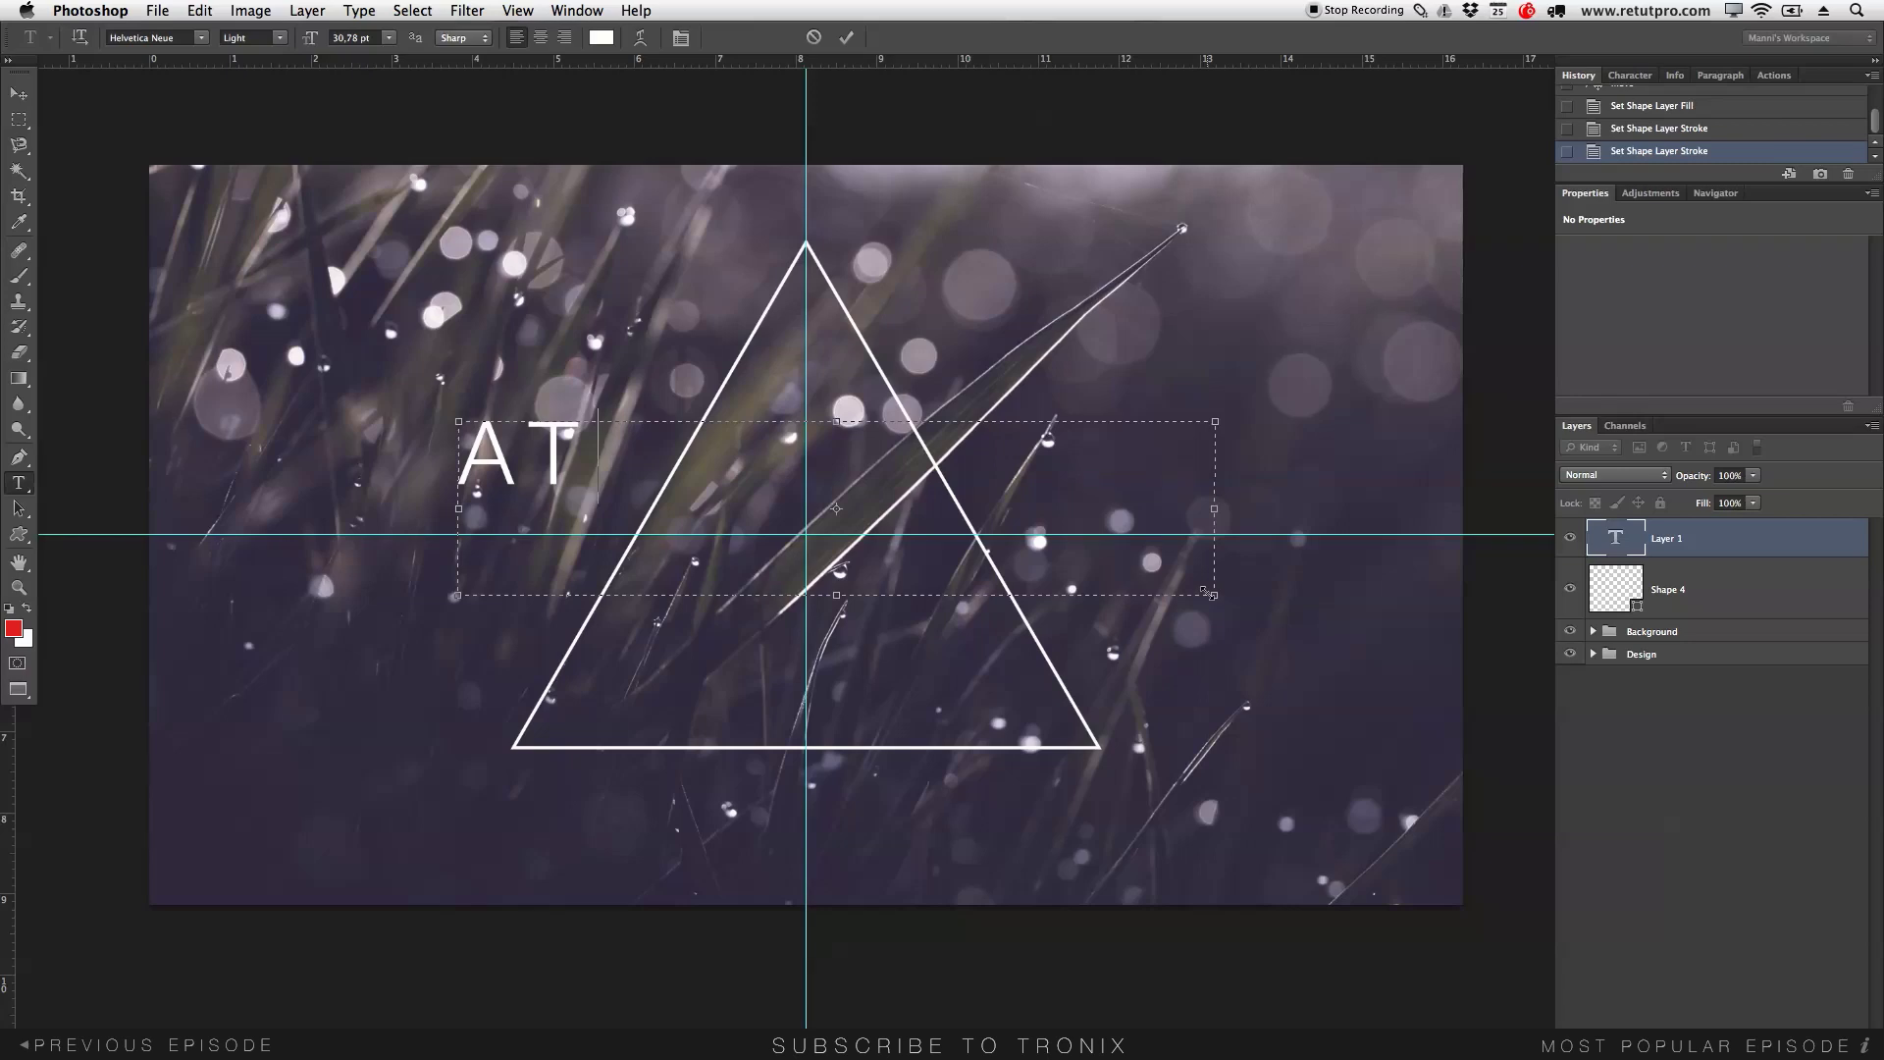
type("LANTIC")
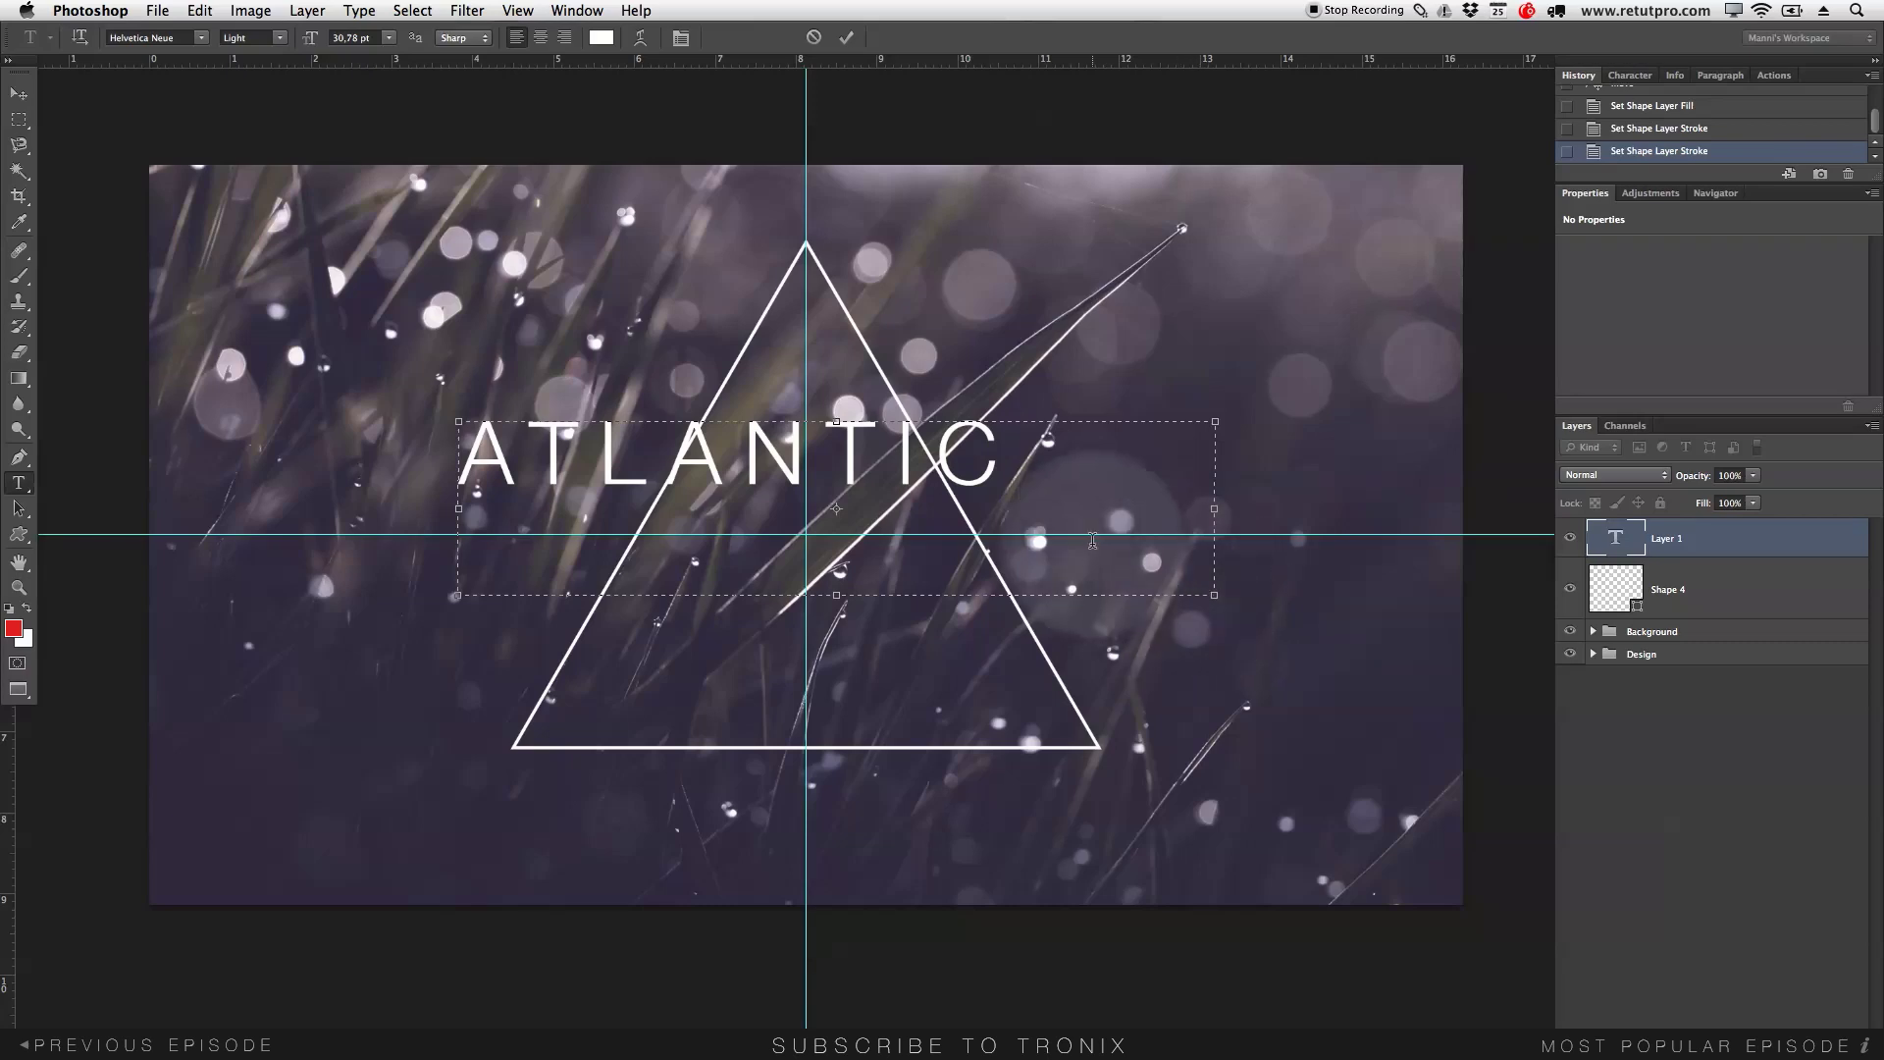
Select the whole ATLANTIC text and set its font to Helvetica Neue with the Light style.
left_click_drag(1031, 466, 405, 484)
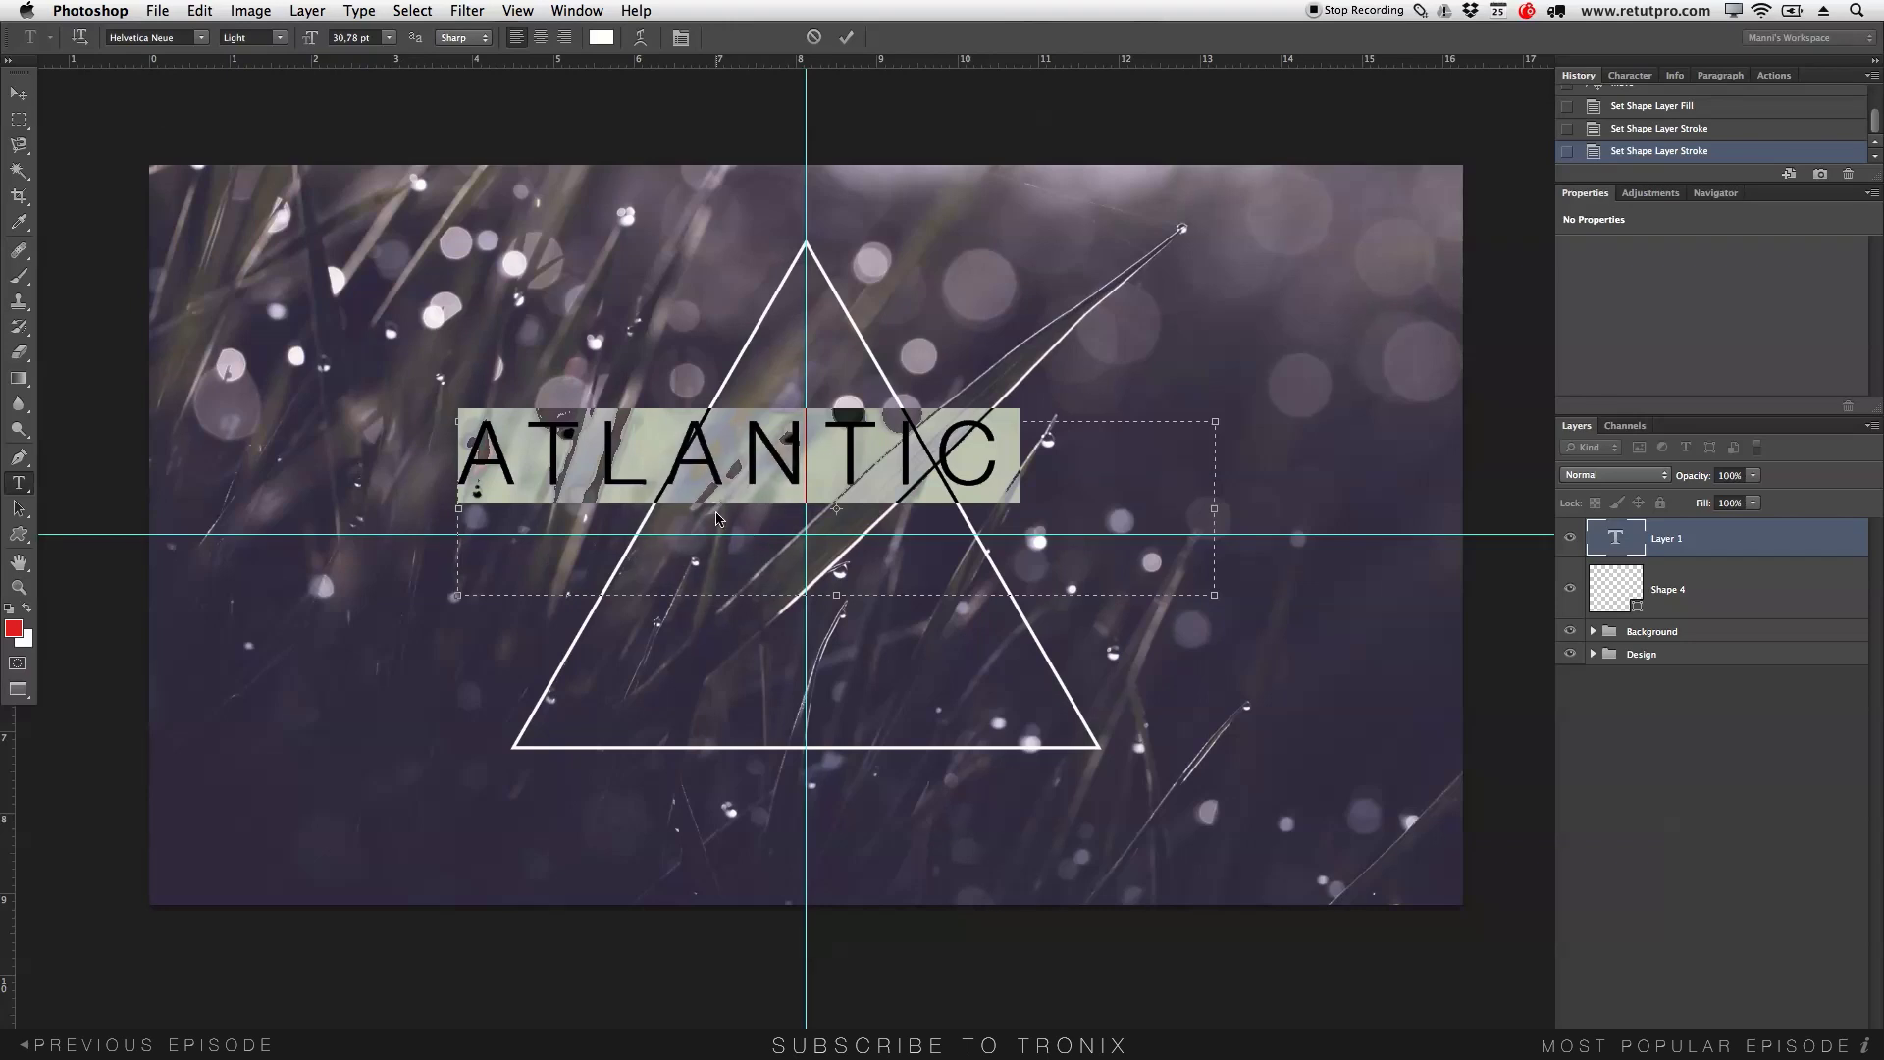
left_click(201, 38)
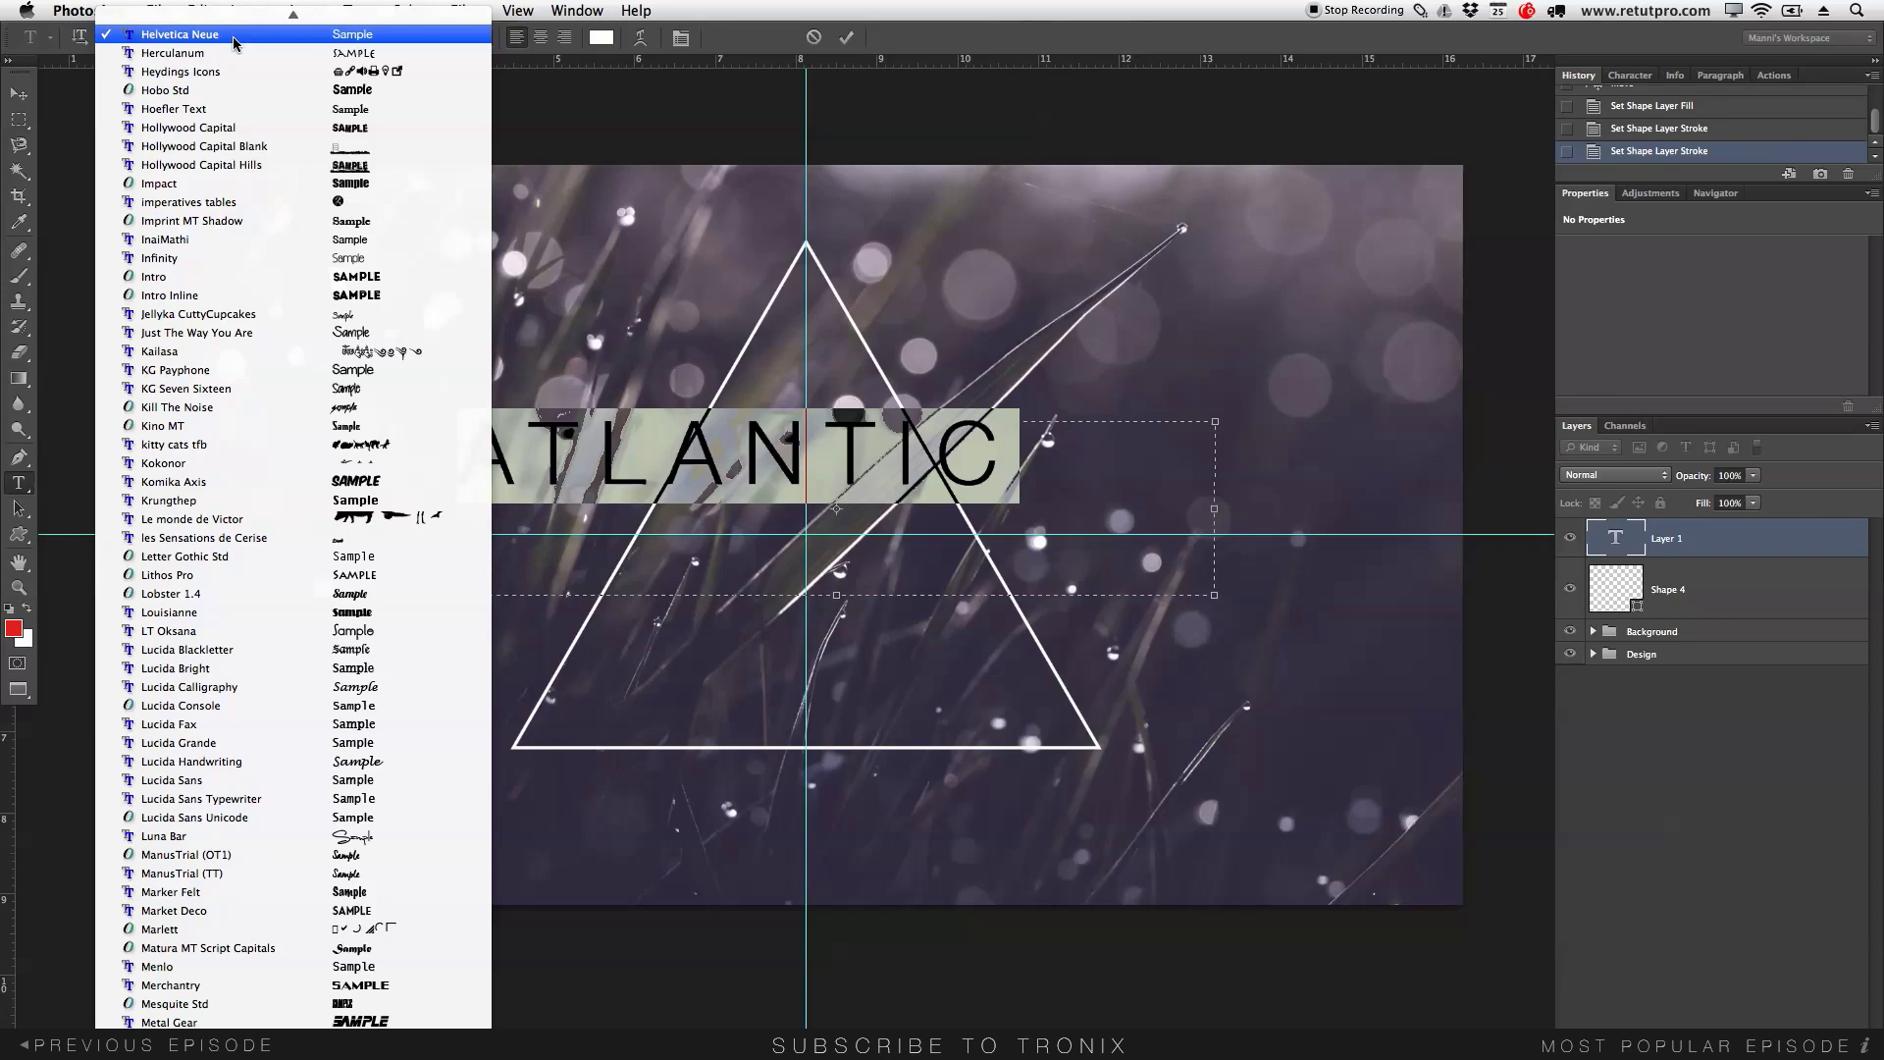
left_click(234, 37)
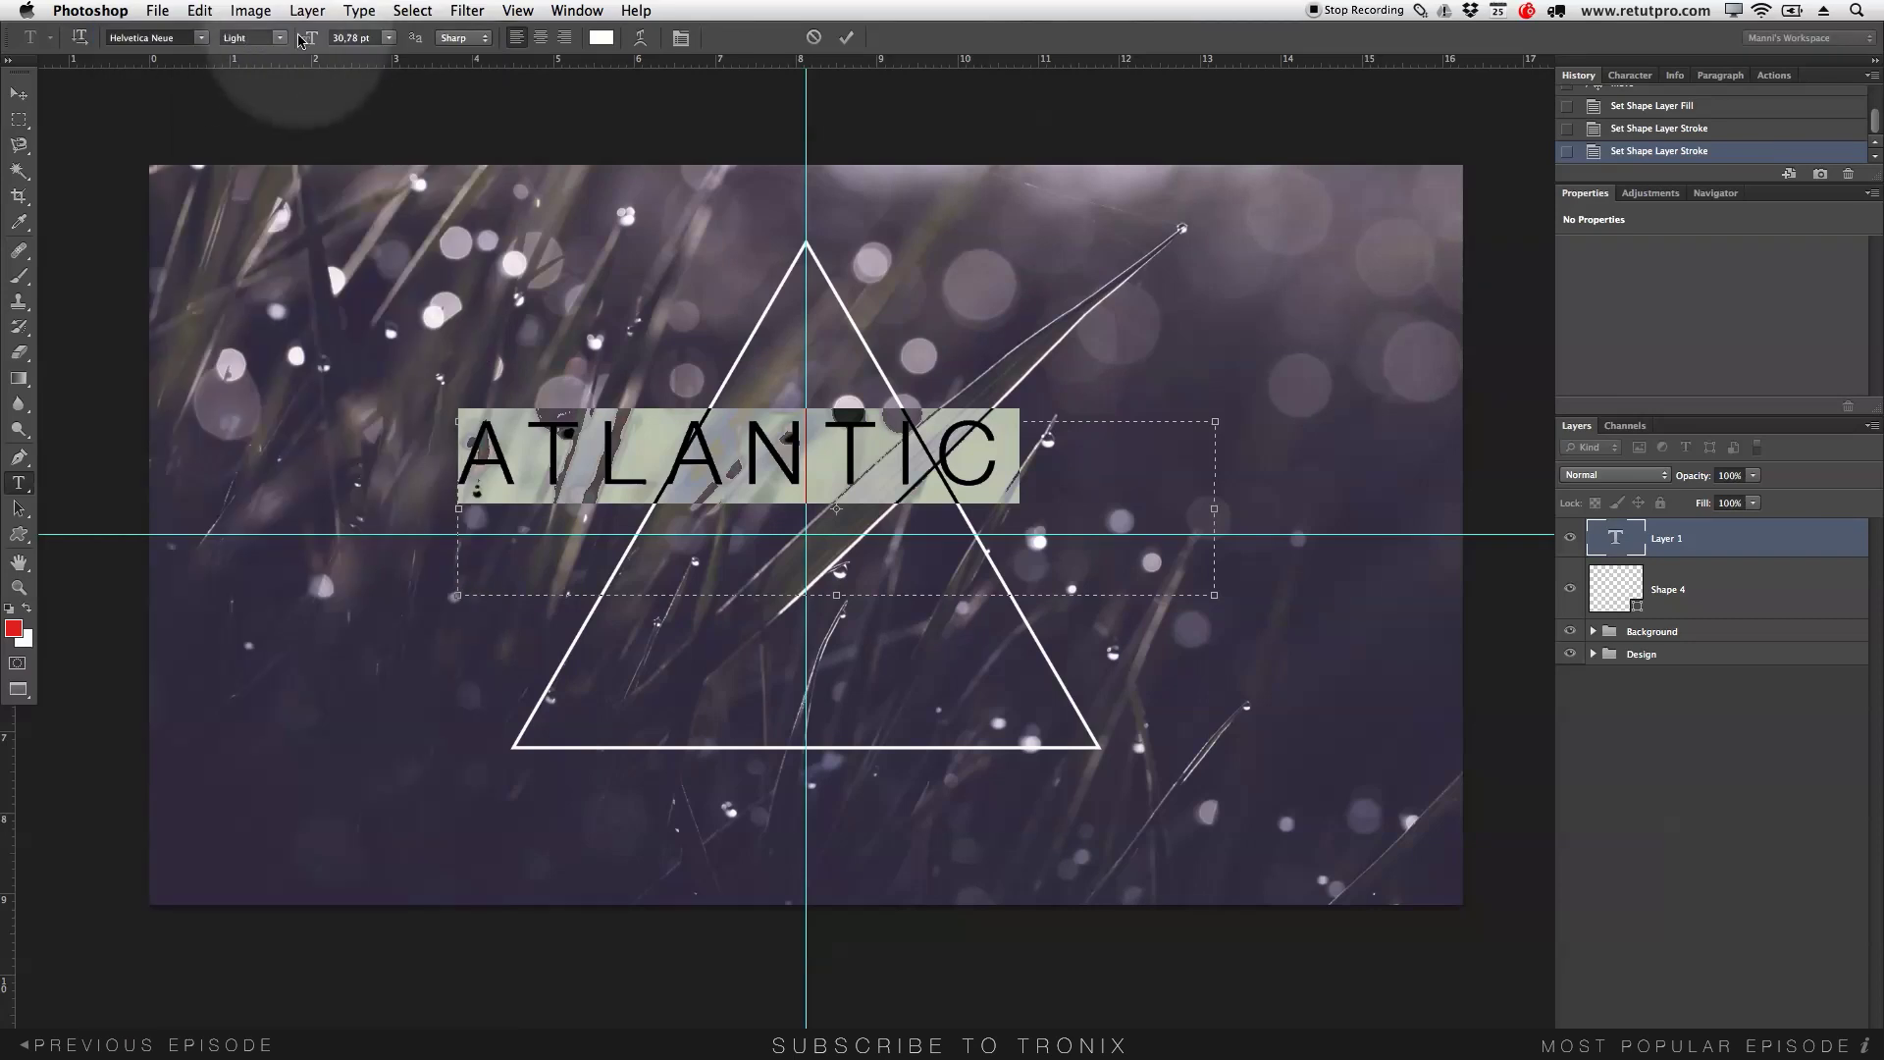
left_click(277, 38)
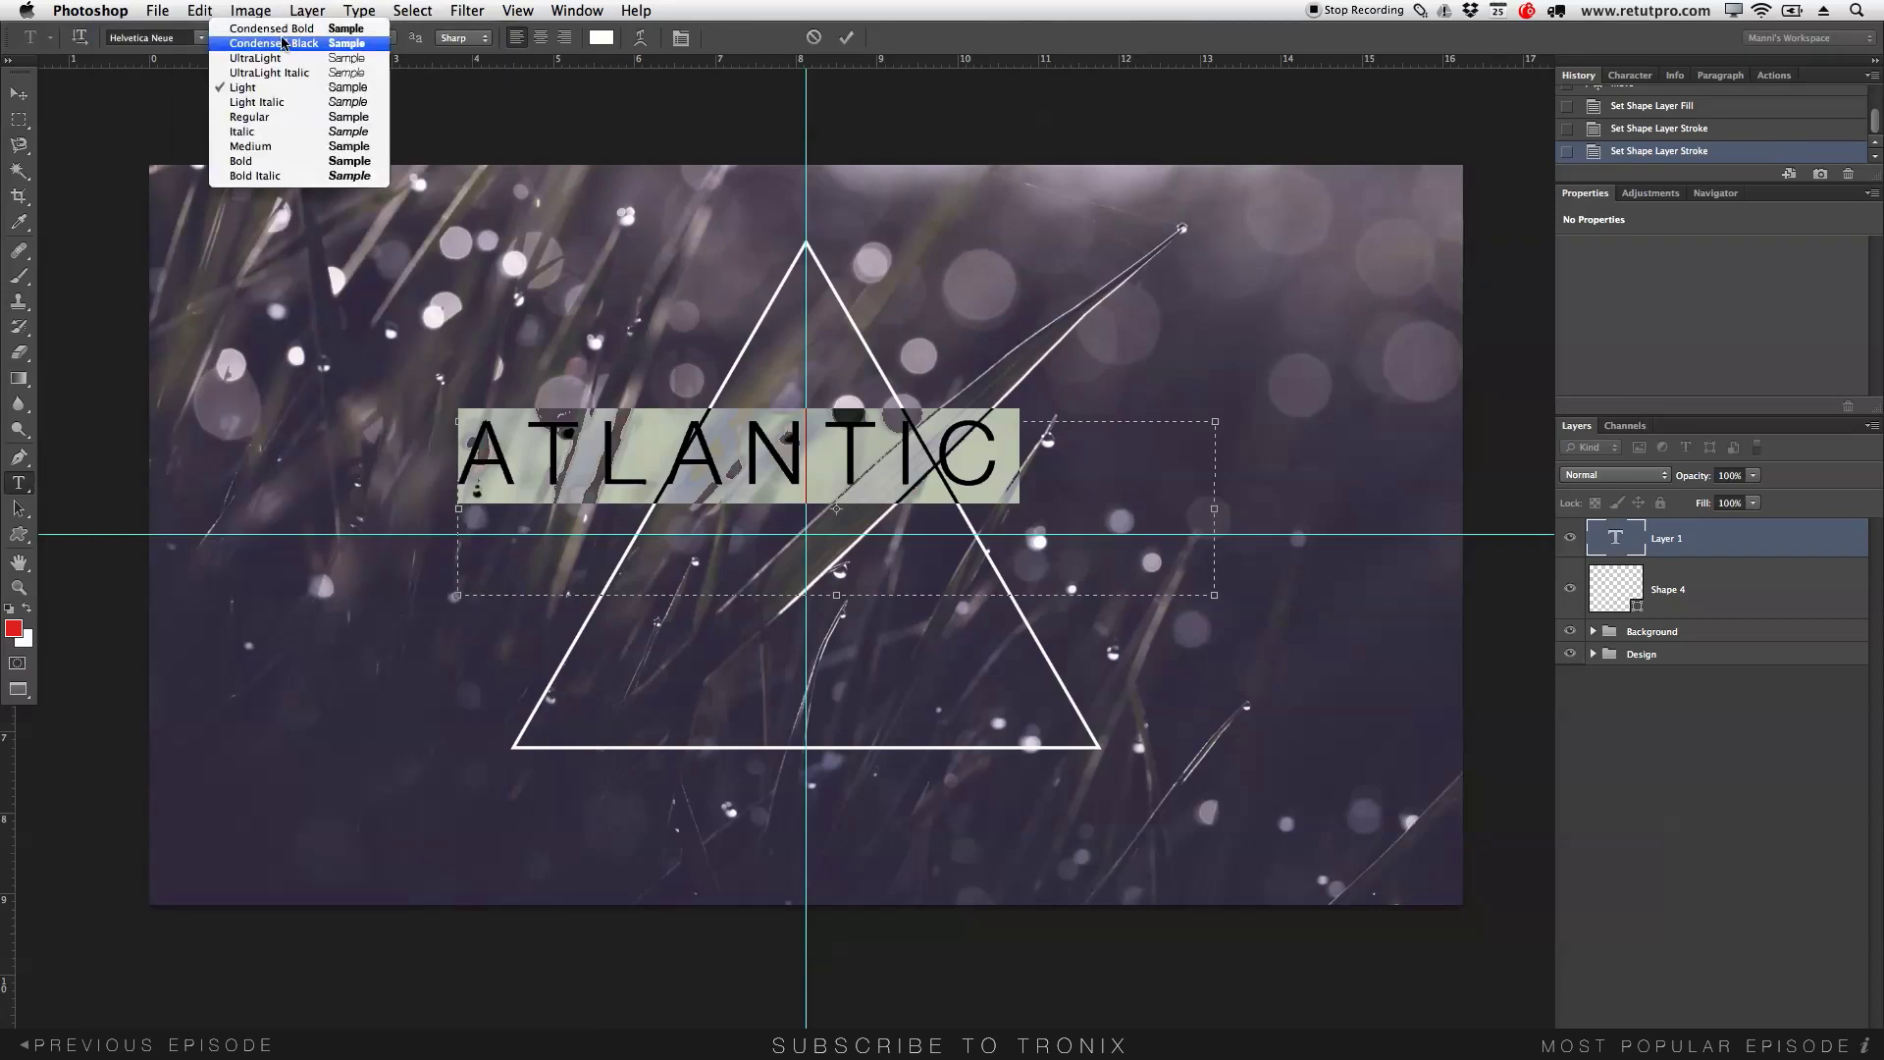
left_click(268, 92)
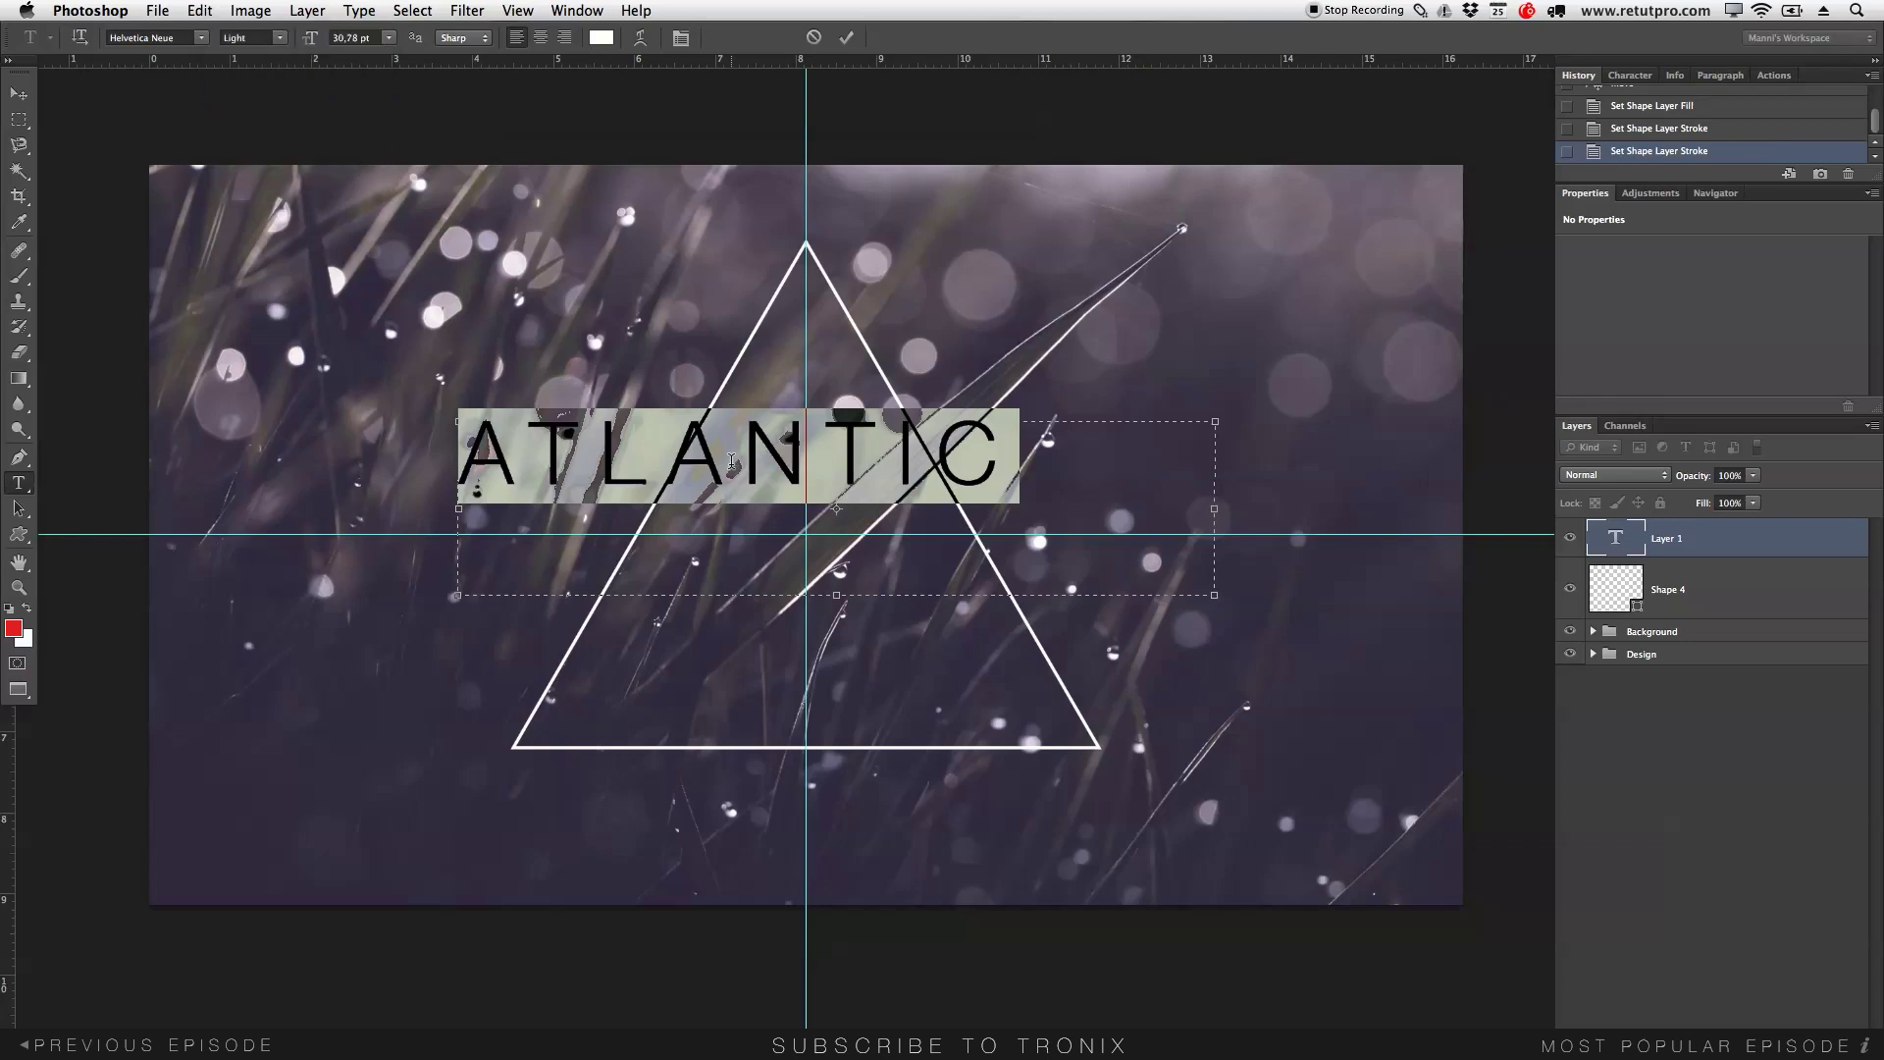
Commit the ATLANTIC text and move it so it is centred on the intersection of the two guides.
left_click(845, 38)
key("v")
left_click_drag(883, 451, 959, 531)
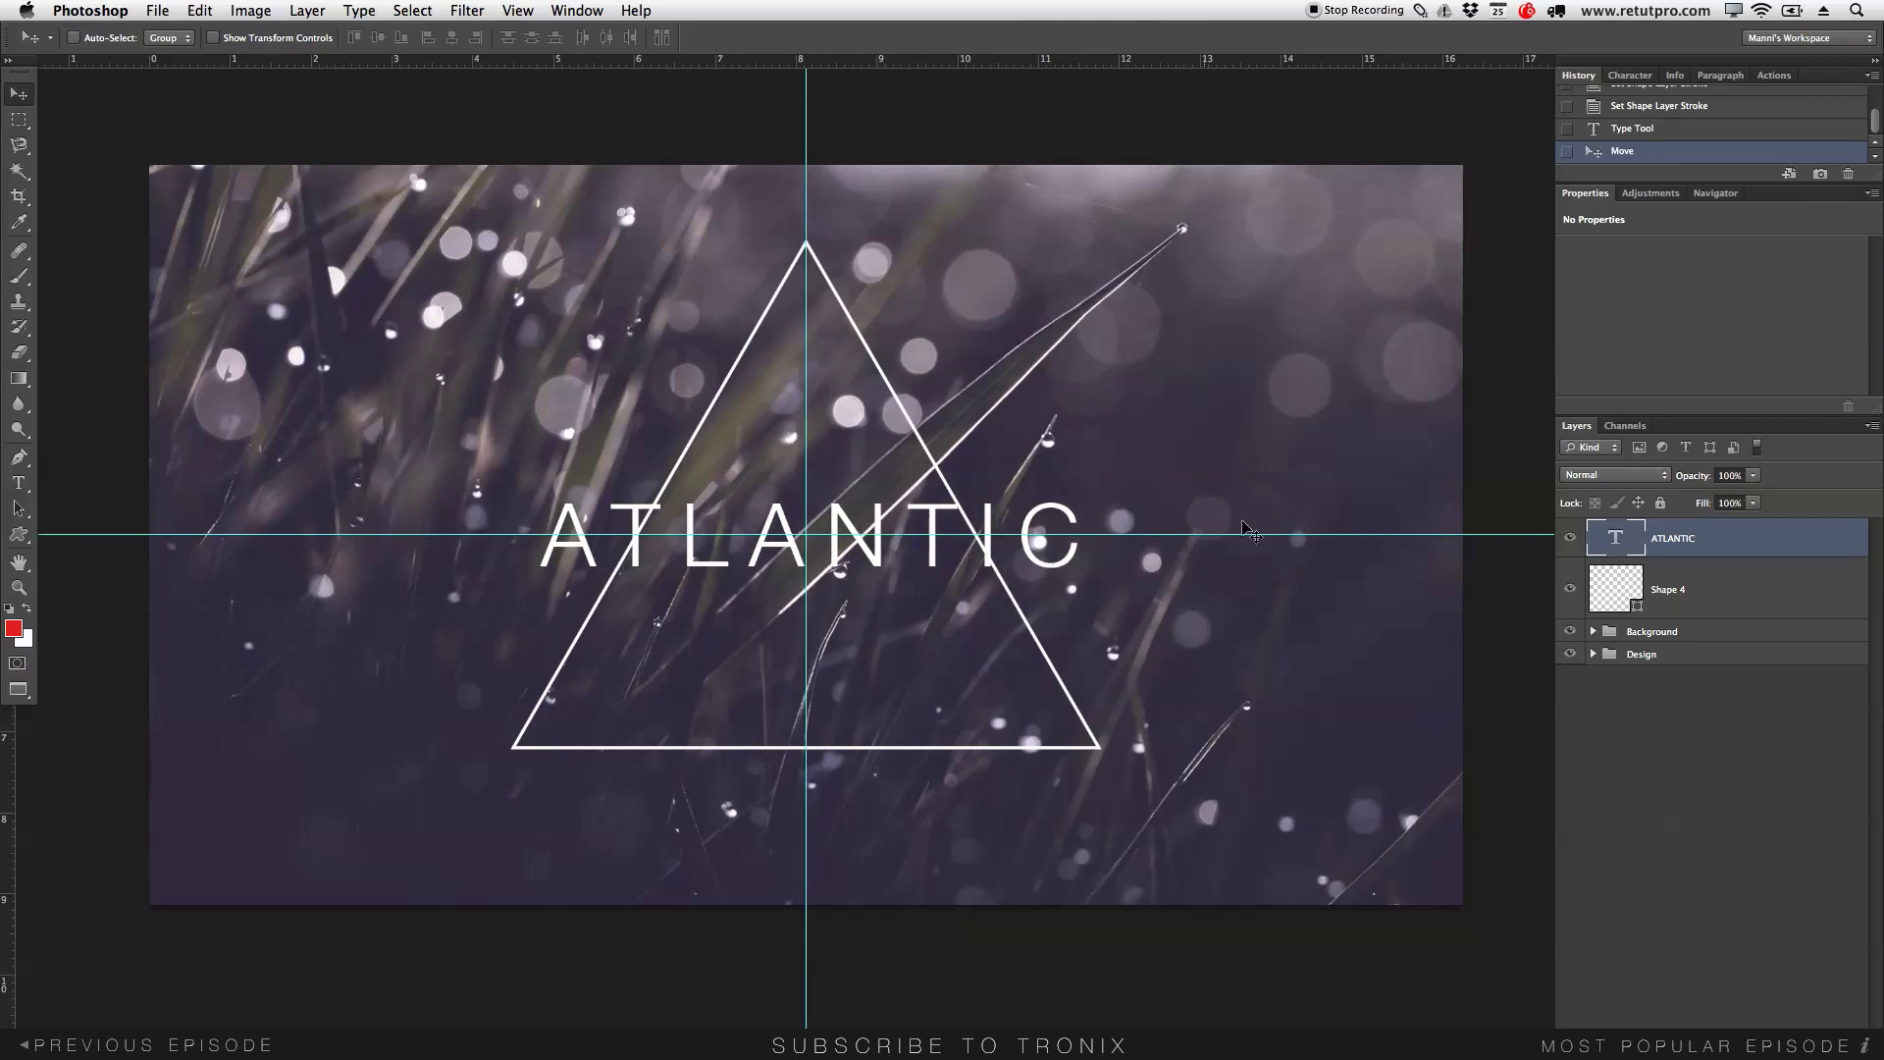
Rasterize the triangle's Shape 4 layer.
left_click(1709, 600)
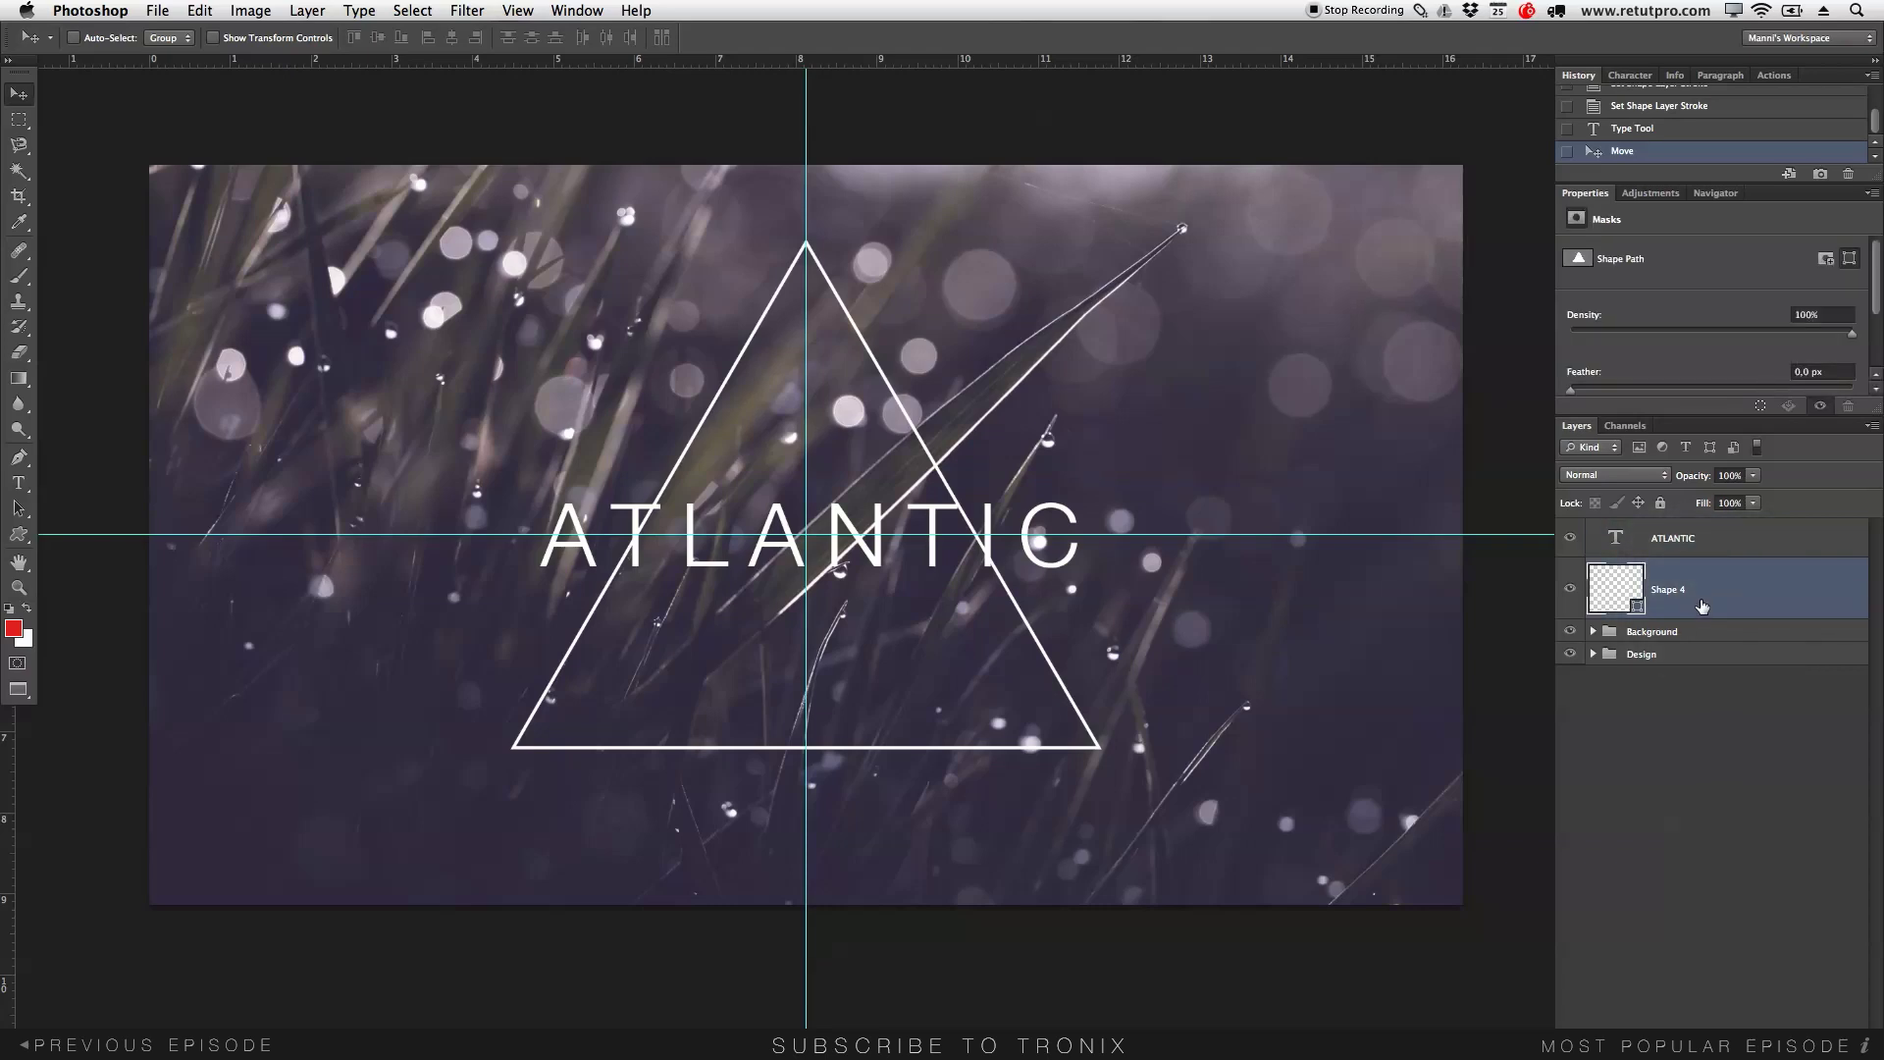
right_click(1700, 587)
left_click(1678, 586)
right_click(1690, 586)
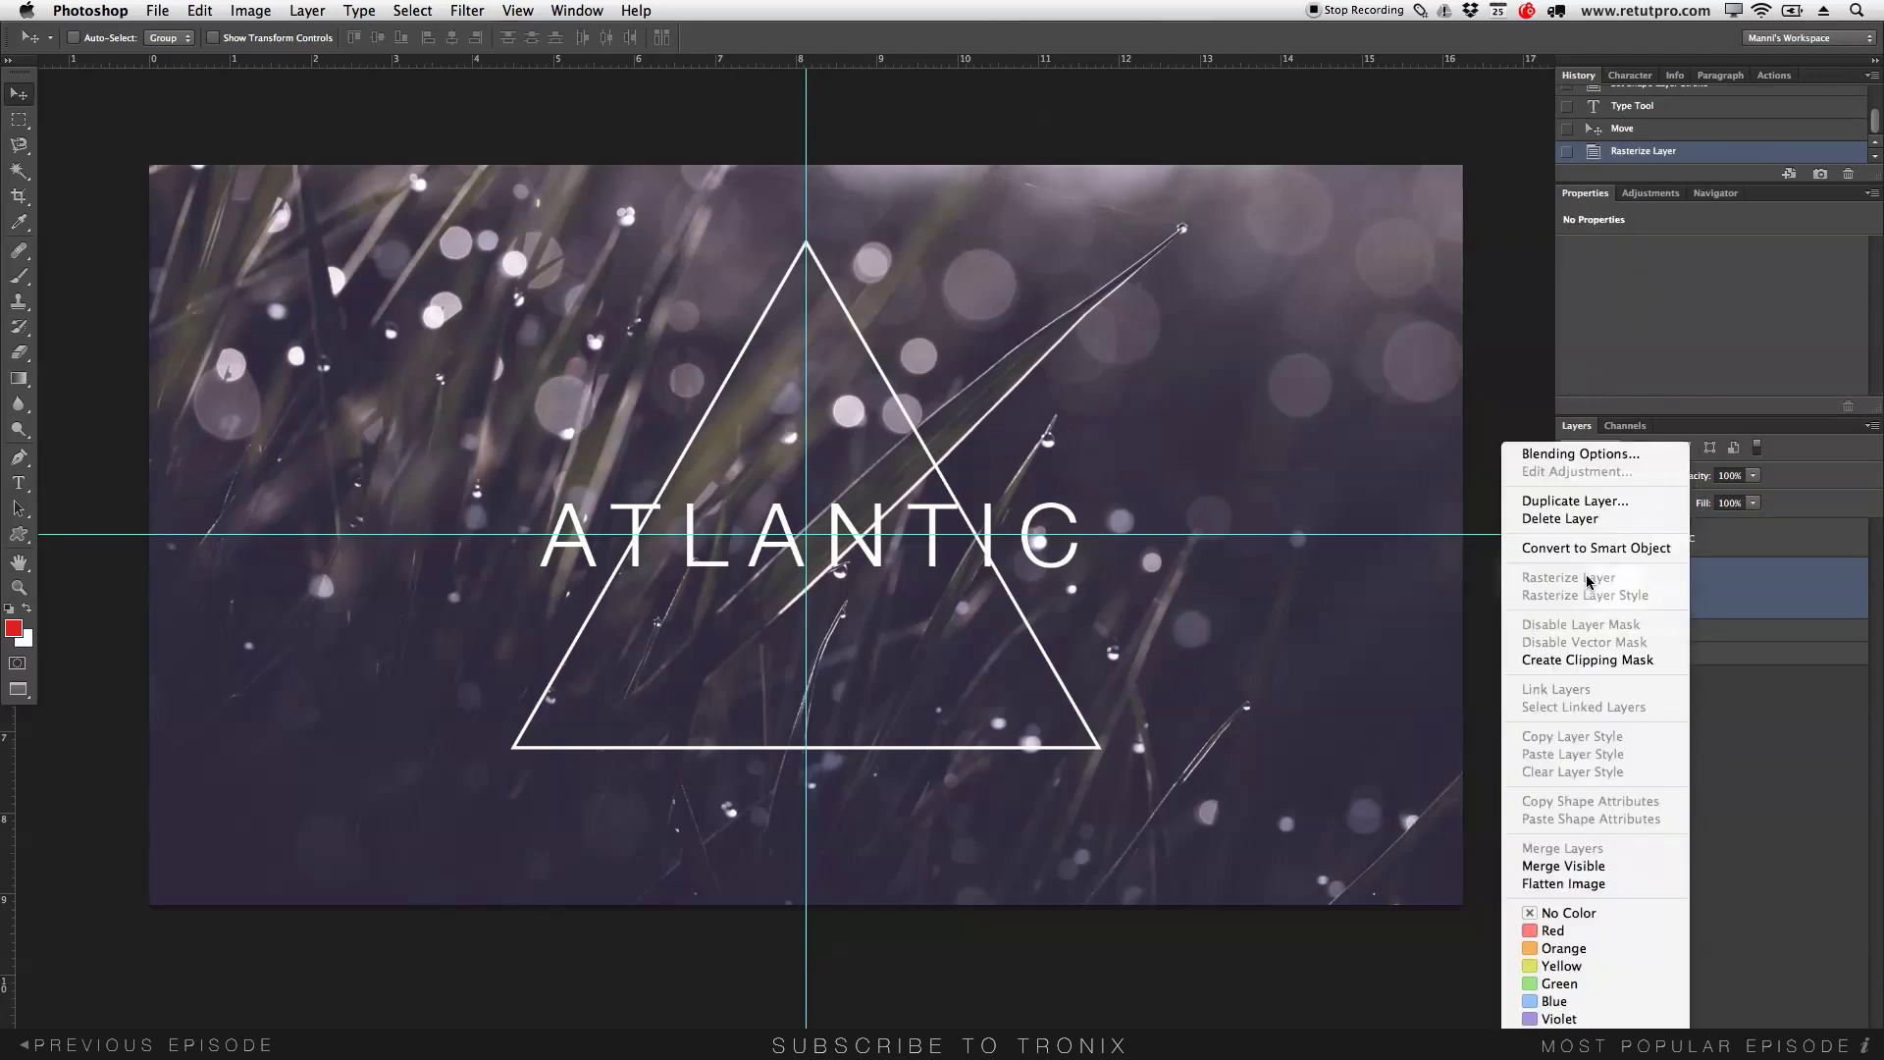
left_click(1690, 580)
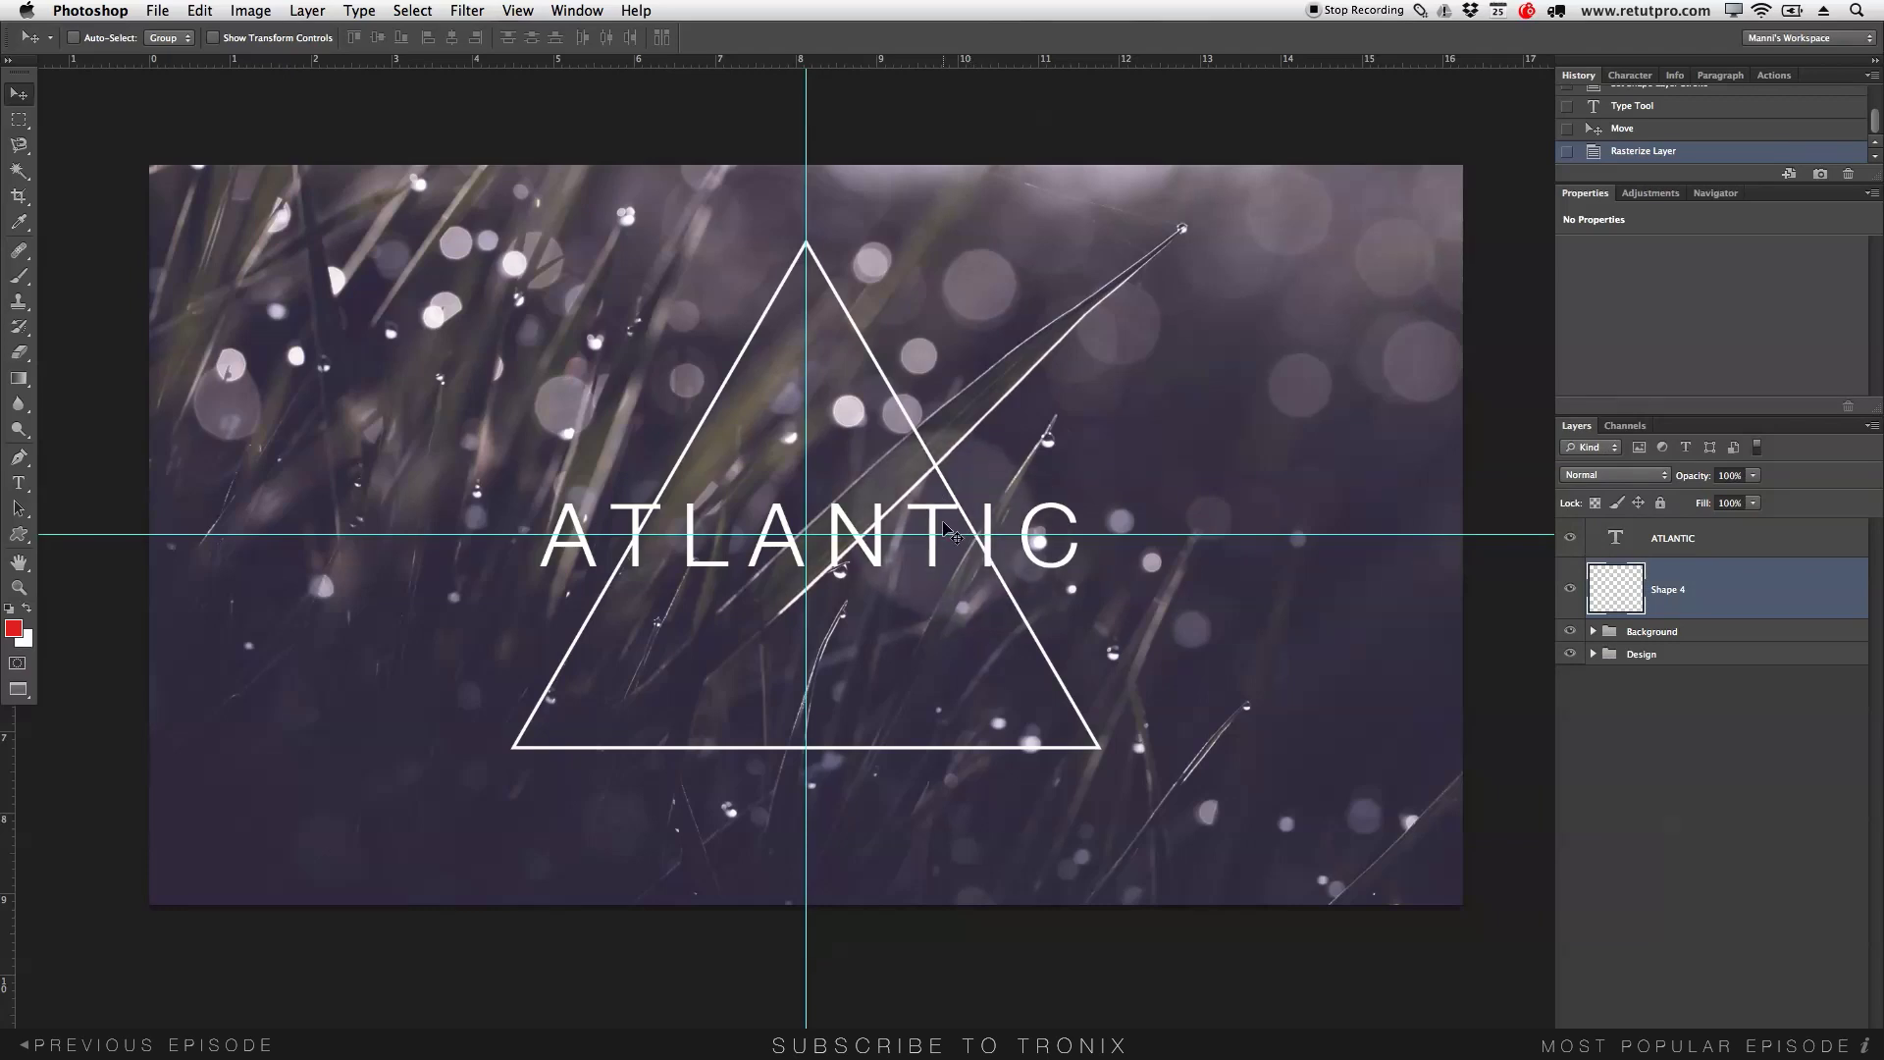
Erase the triangle's sides behind and around the ATLANTIC text with a rectangular marquee selection, and deselect.
left_click(19, 119)
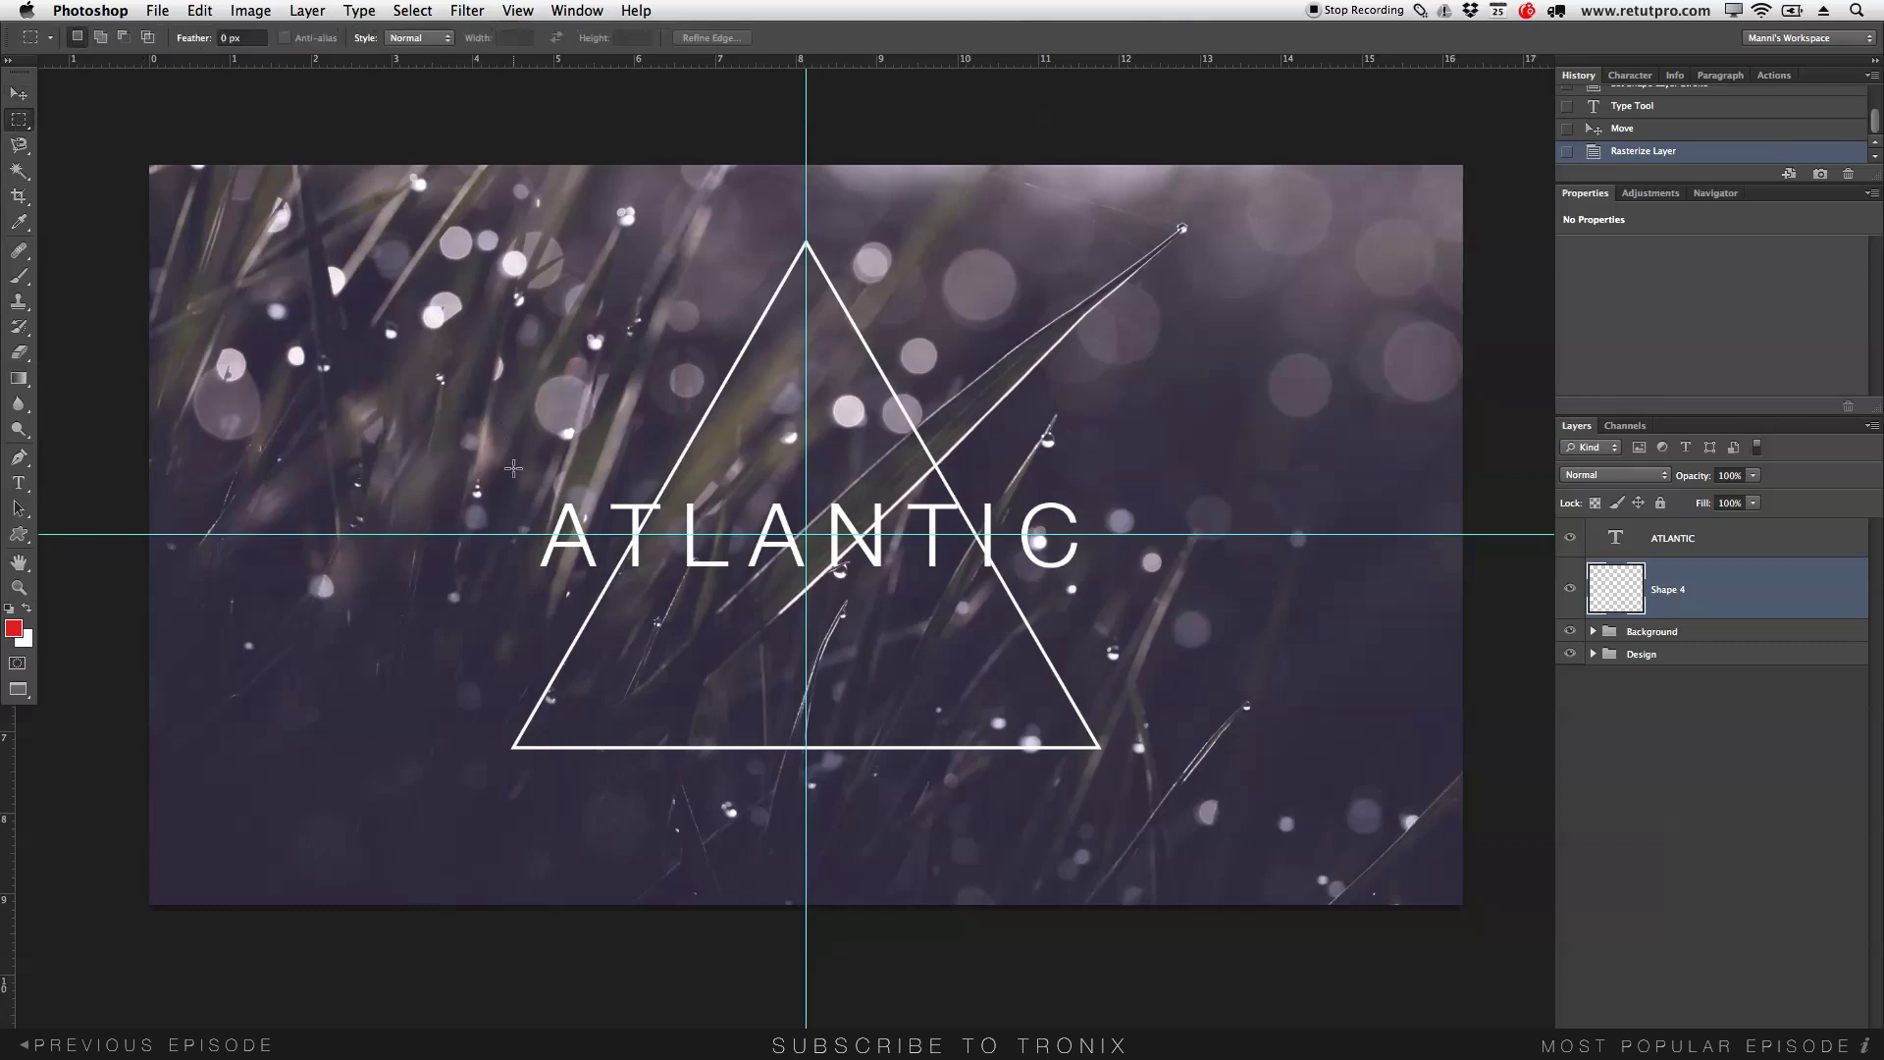
left_click_drag(518, 481, 1073, 523)
key("Delete")
key("shift+Down")
key("shift+Down")
key("shift+Down")
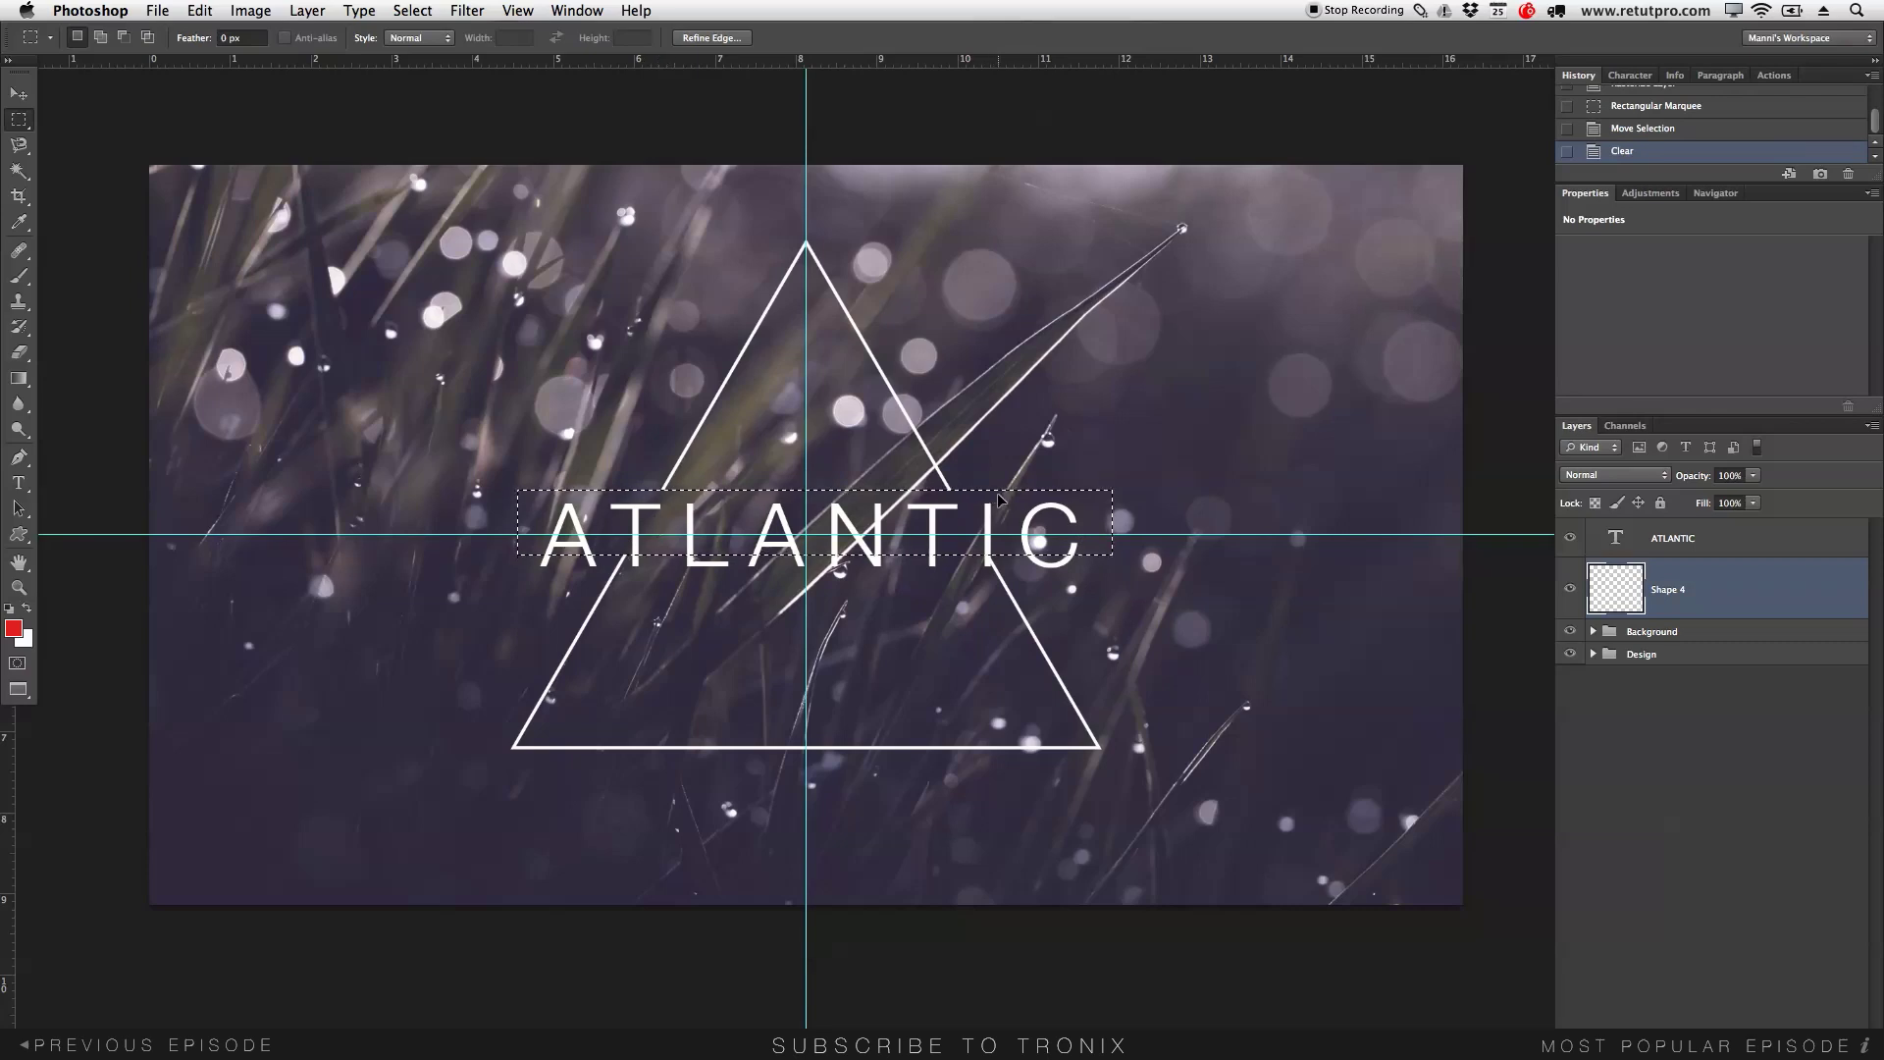
key("Delete")
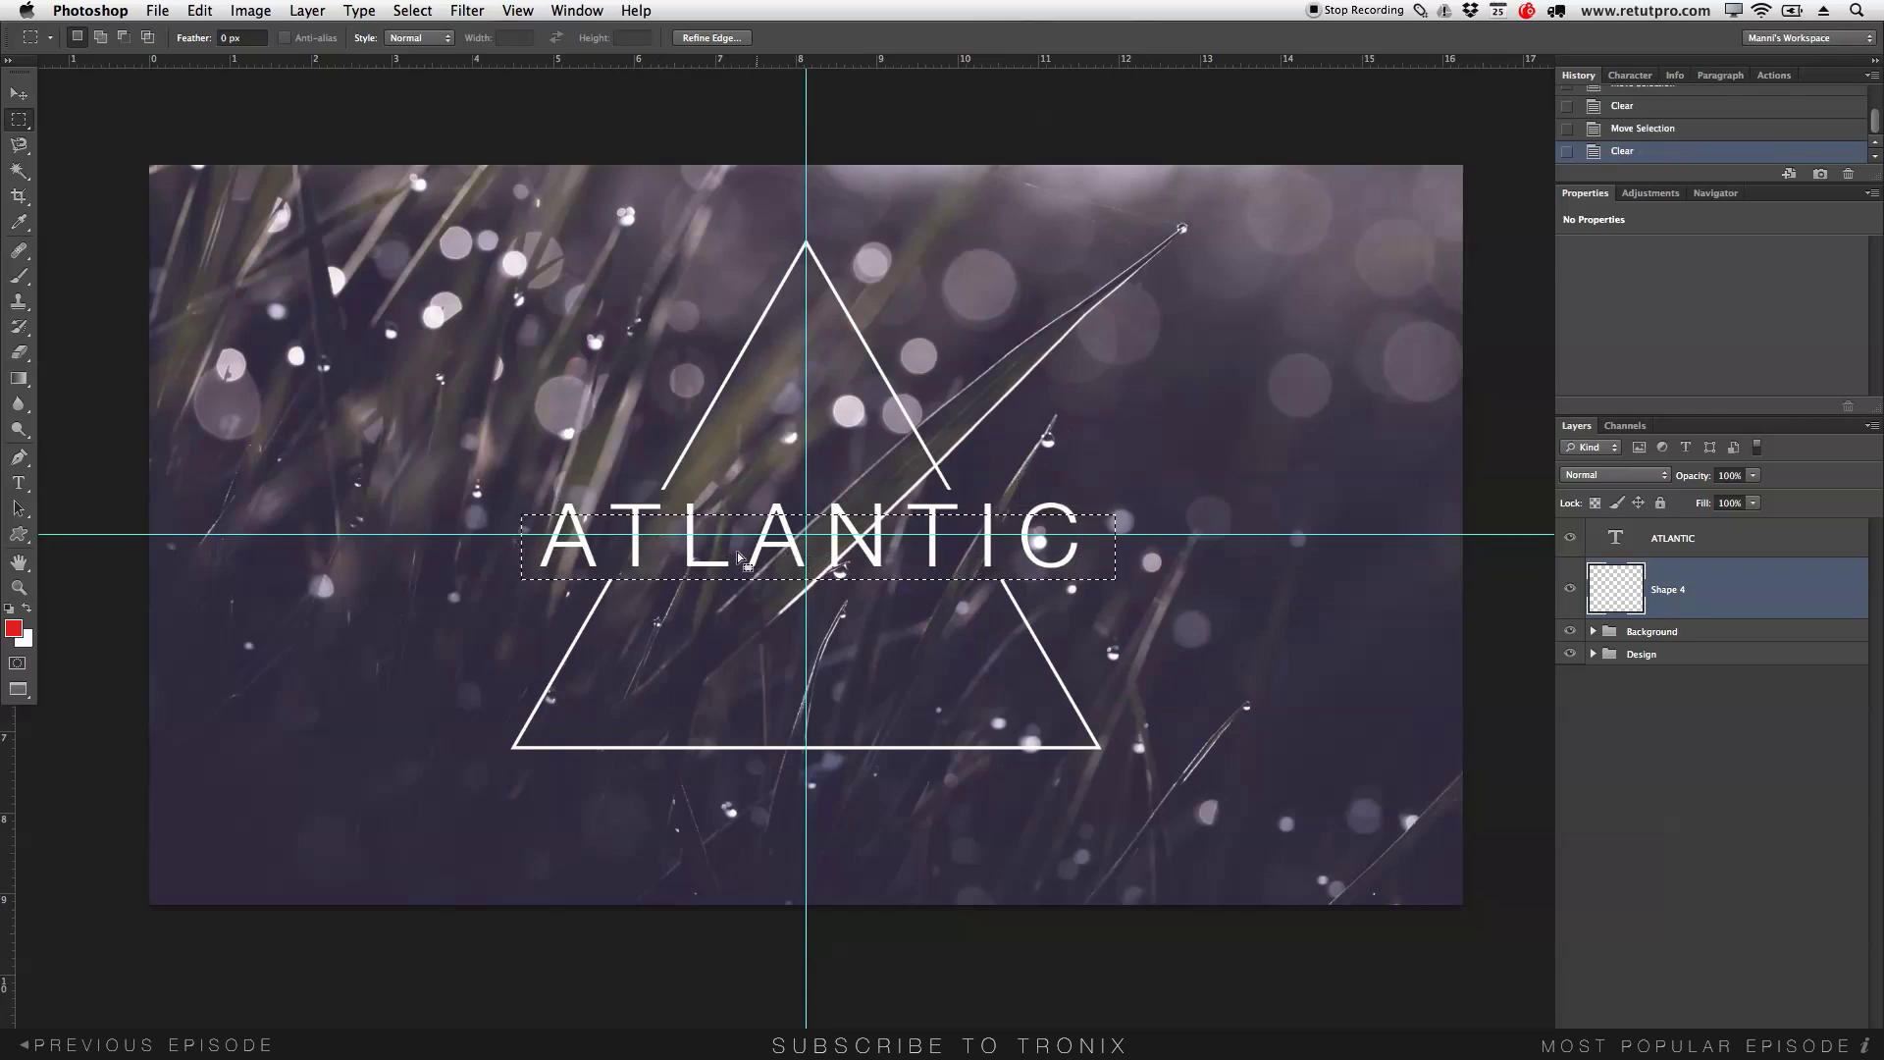
left_click(812, 552)
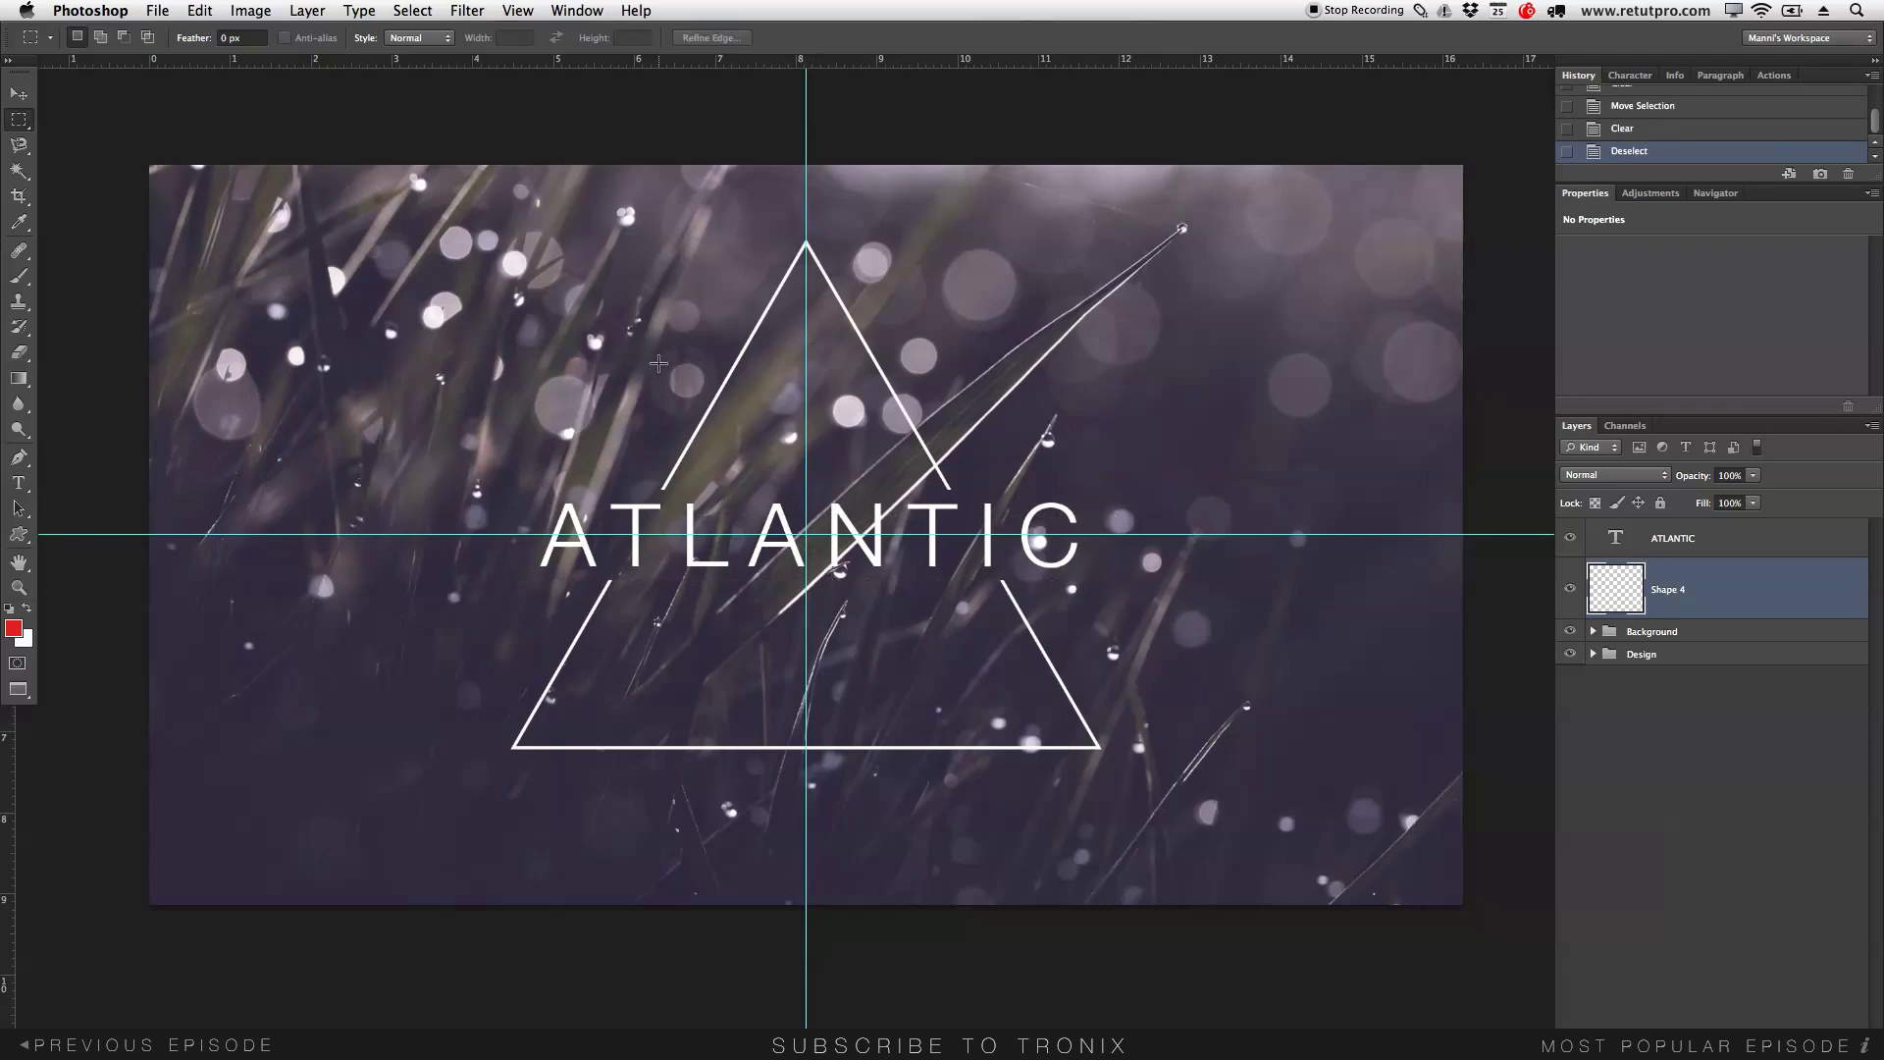
Clear all guides from the canvas.
left_click(481, 7)
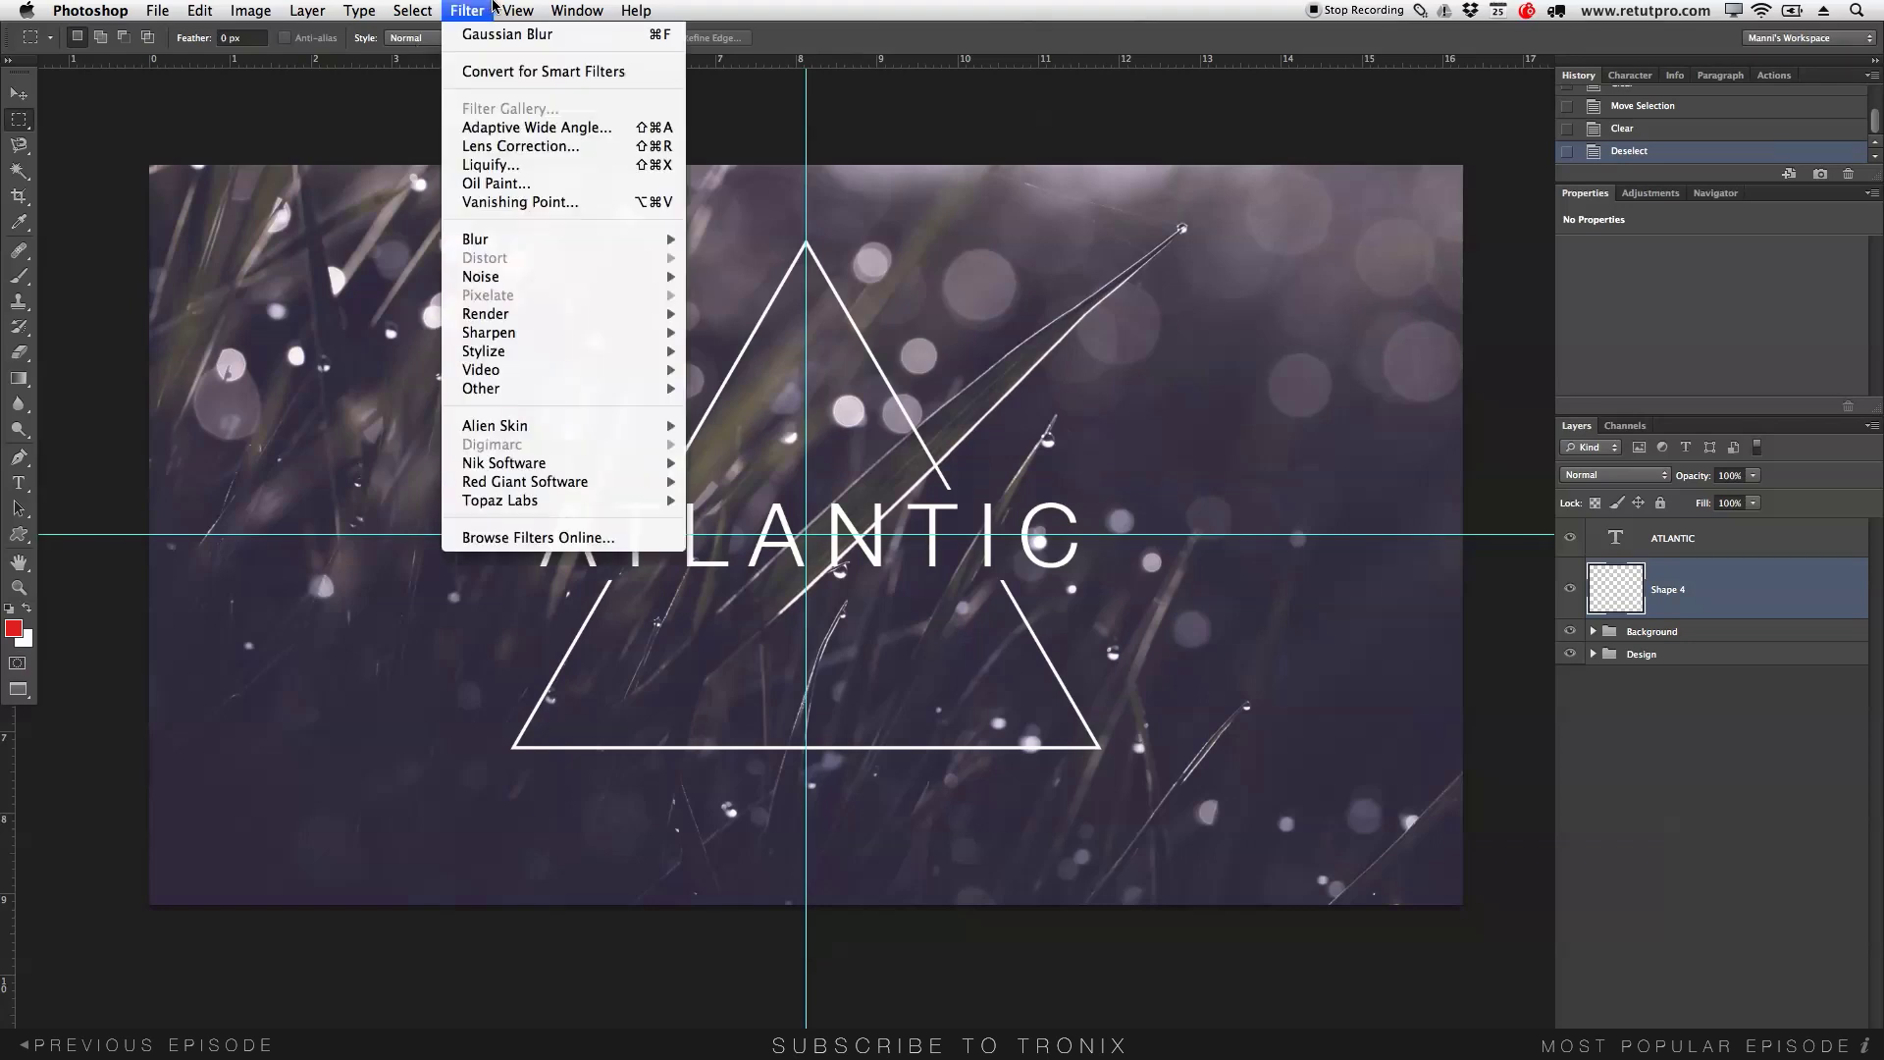
mouse_move(518, 8)
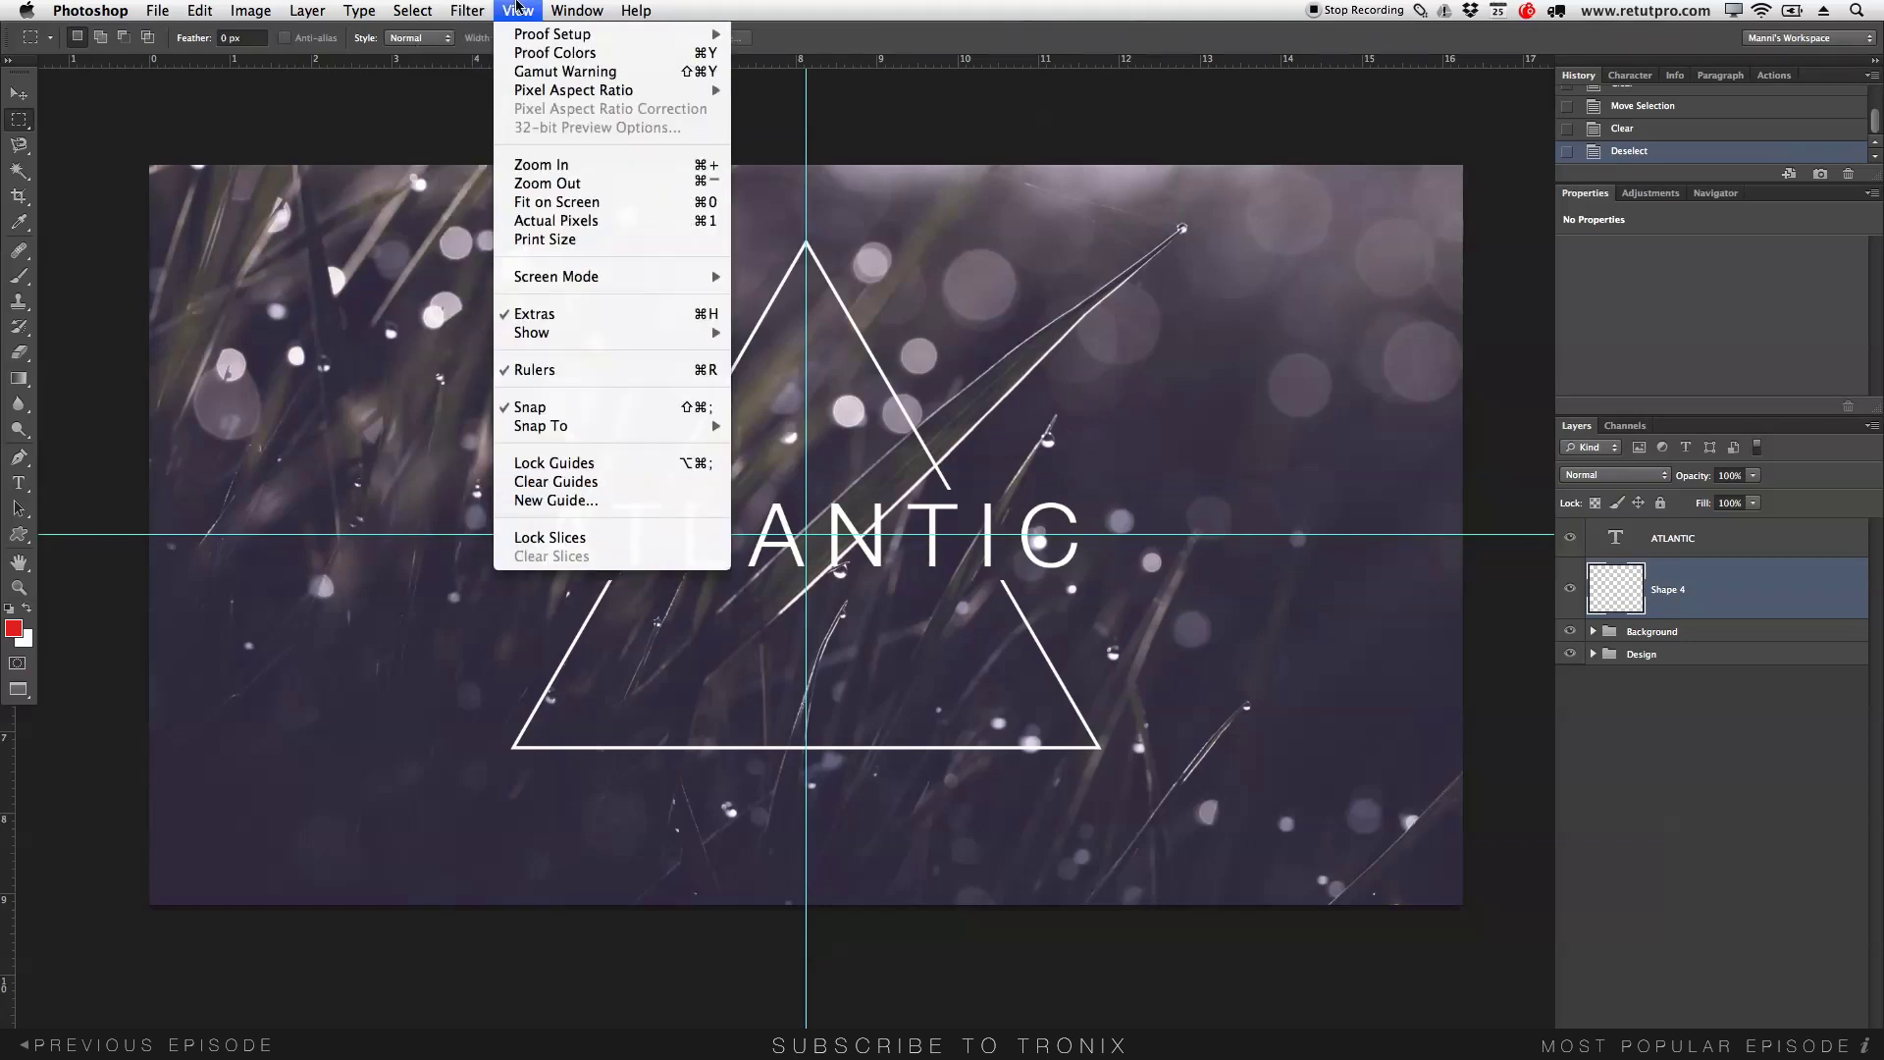
left_click(611, 480)
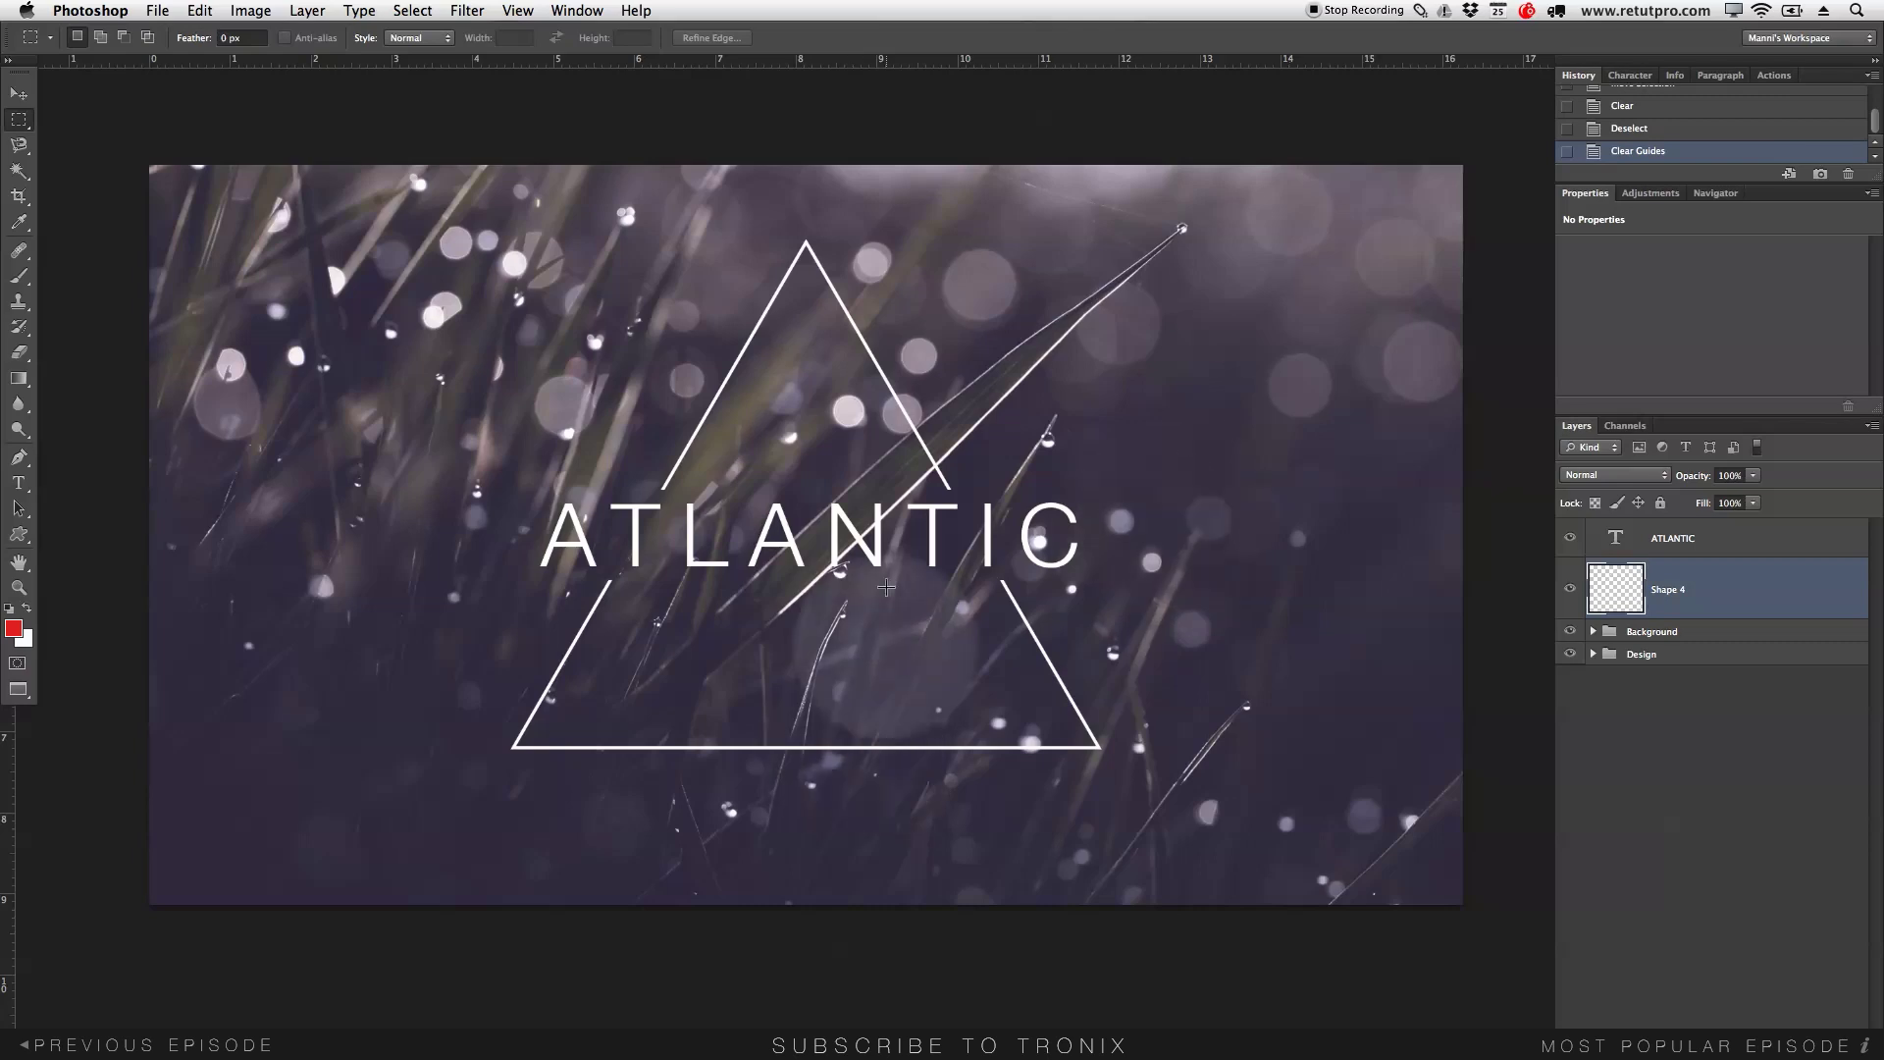
Create a second text box above and left of the triangle, enter EST. 1990 and select all its text.
left_click(17, 482)
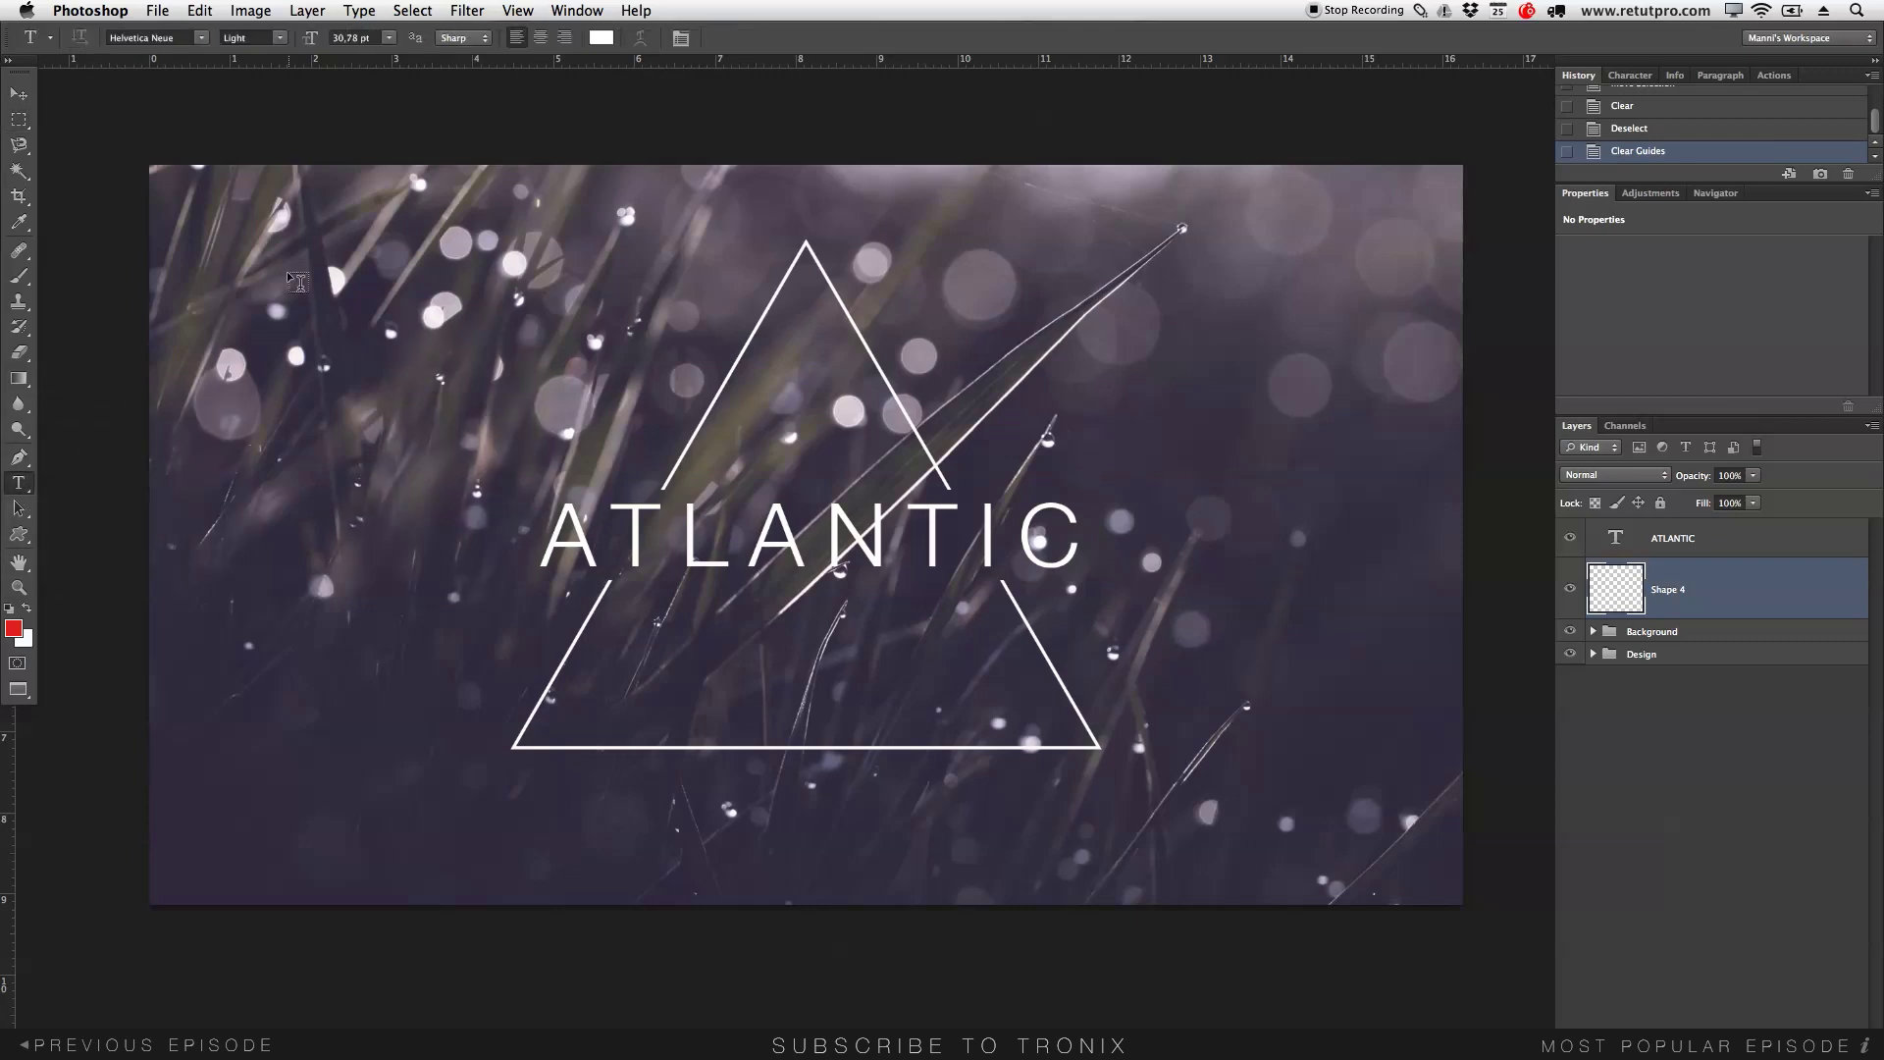
left_click_drag(497, 356, 618, 352)
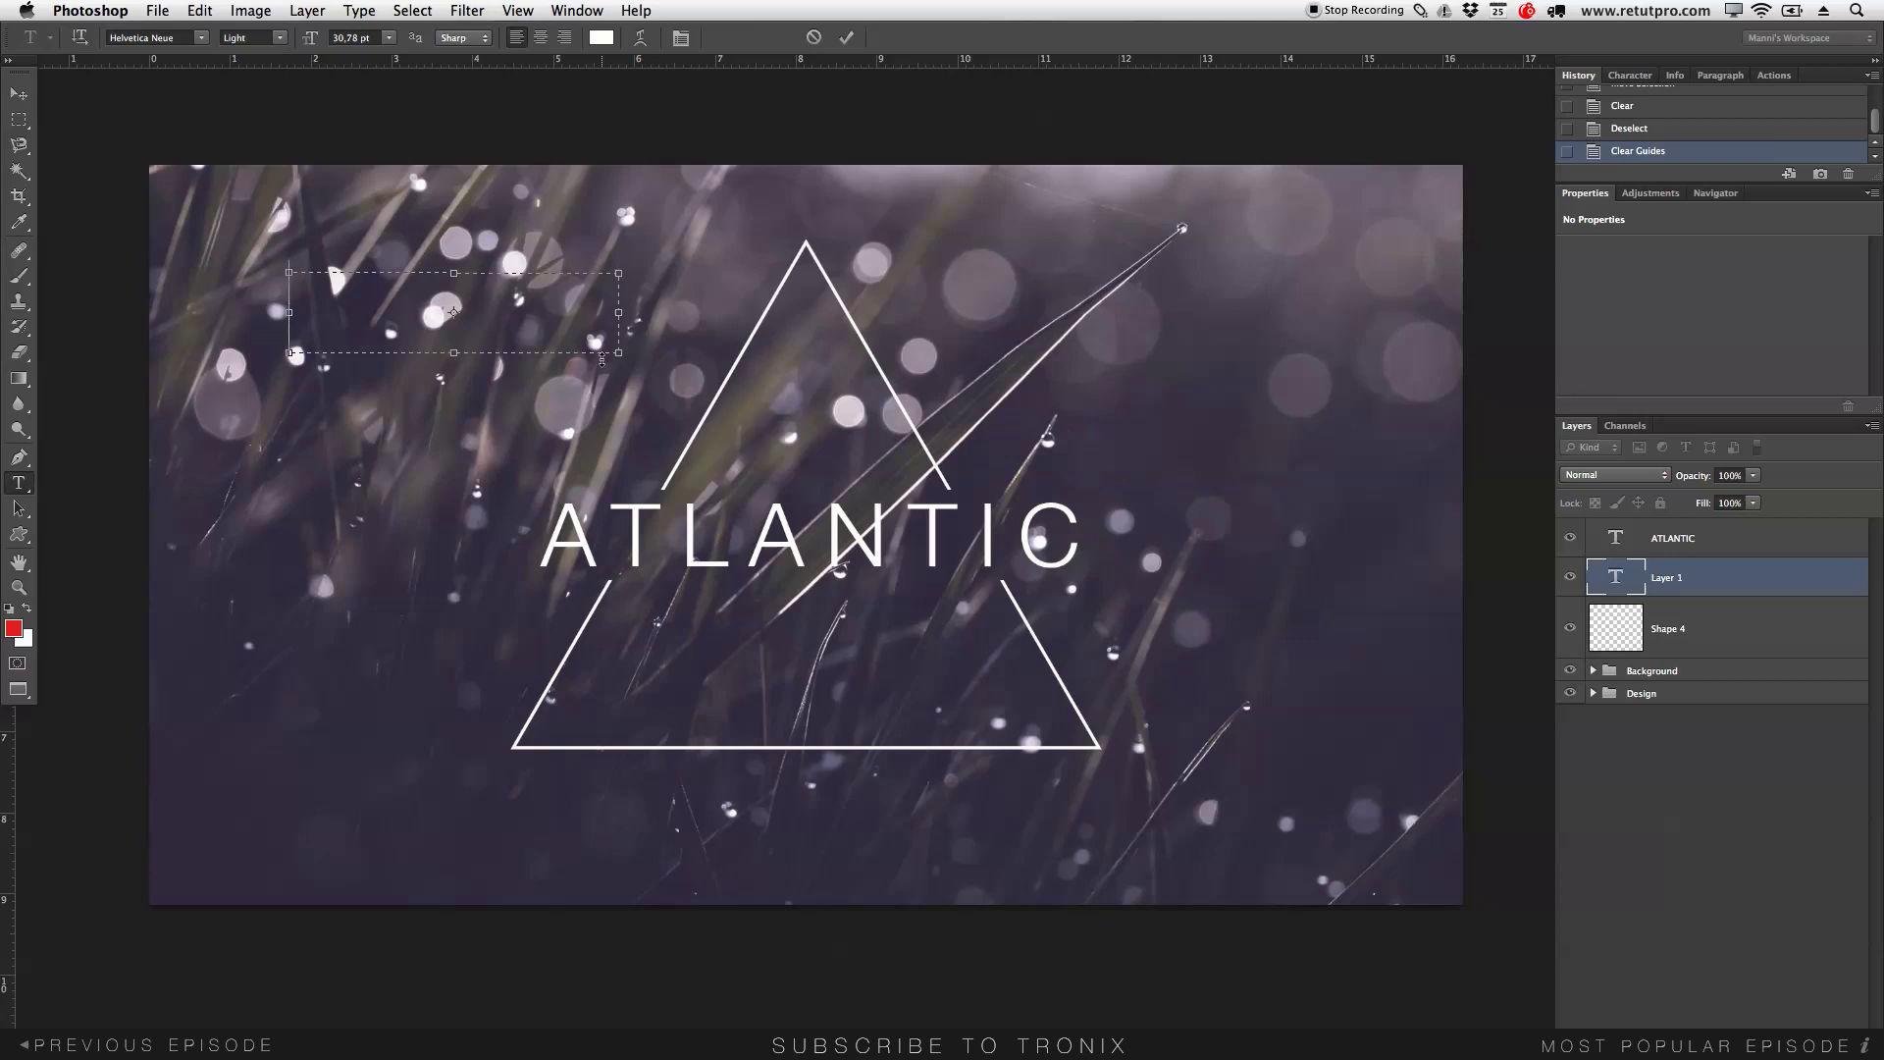
type("EST")
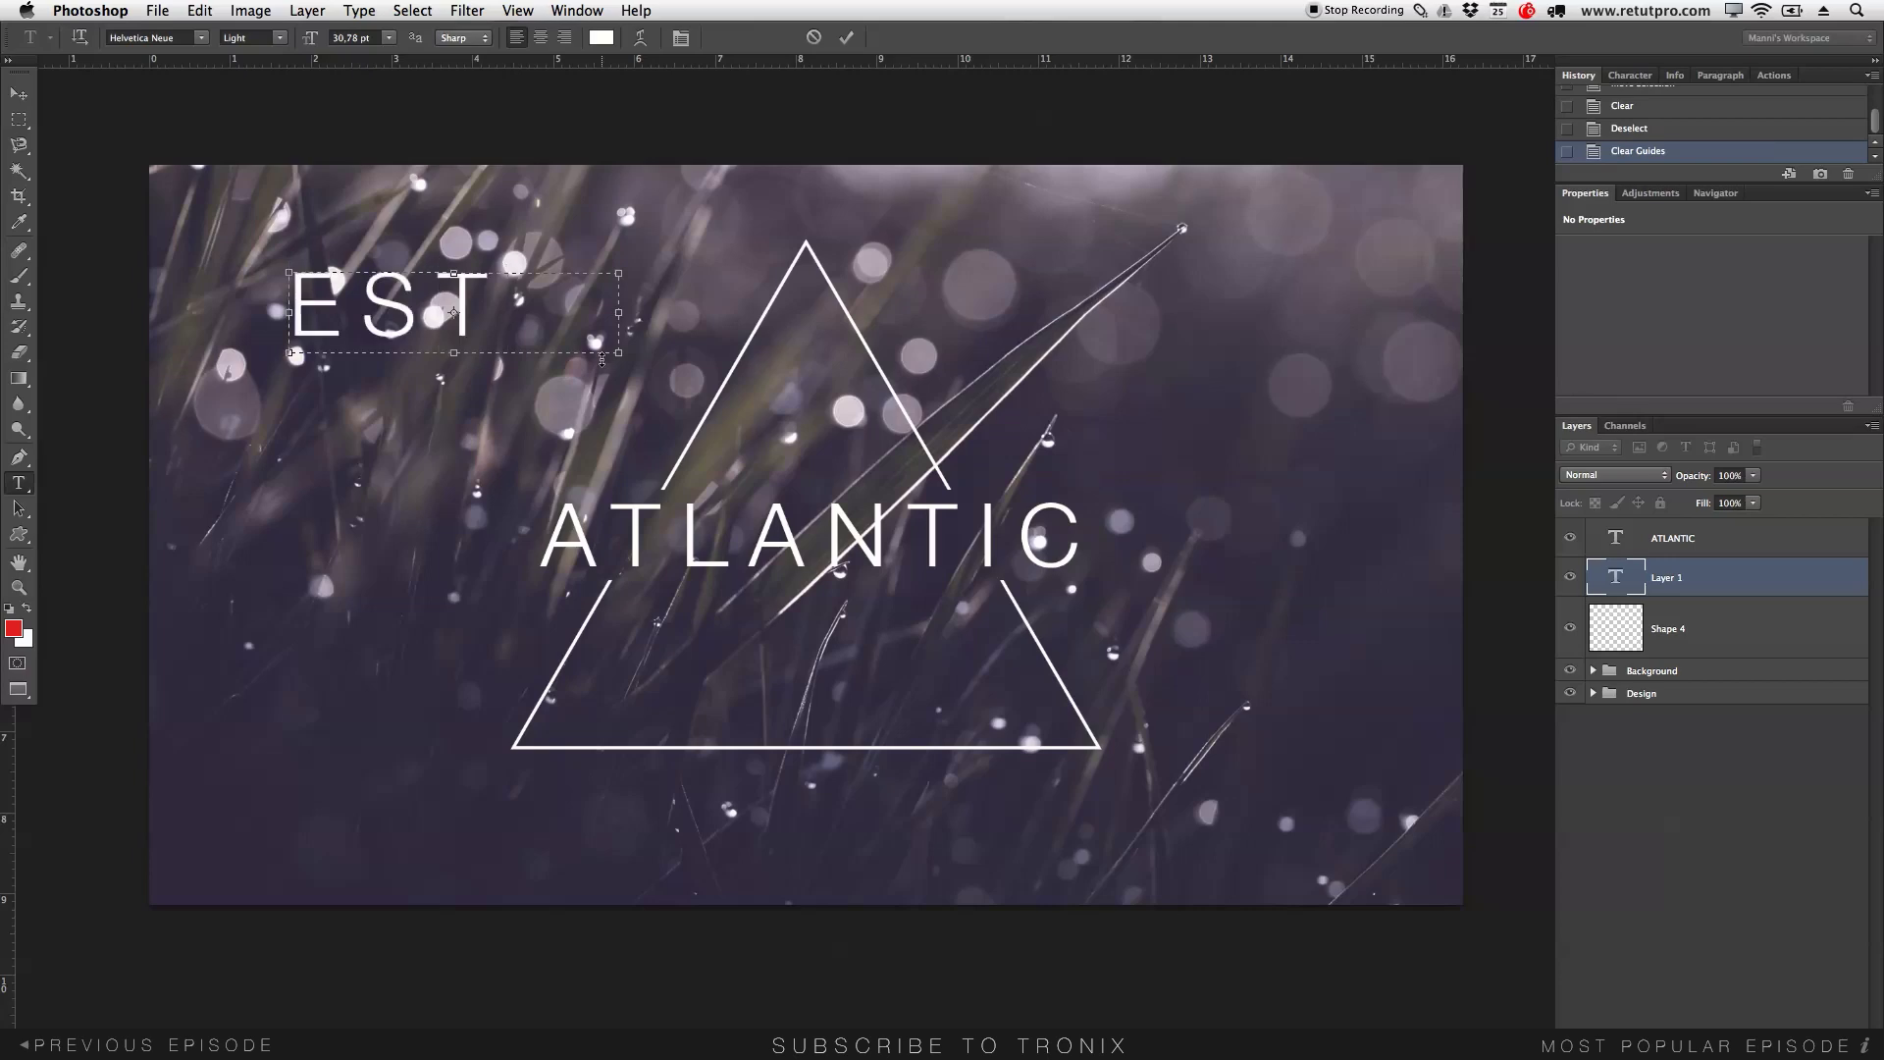
key("BackSpace")
key("BackSpace")
type("ST./")
key("BackSpace")
key("super+a")
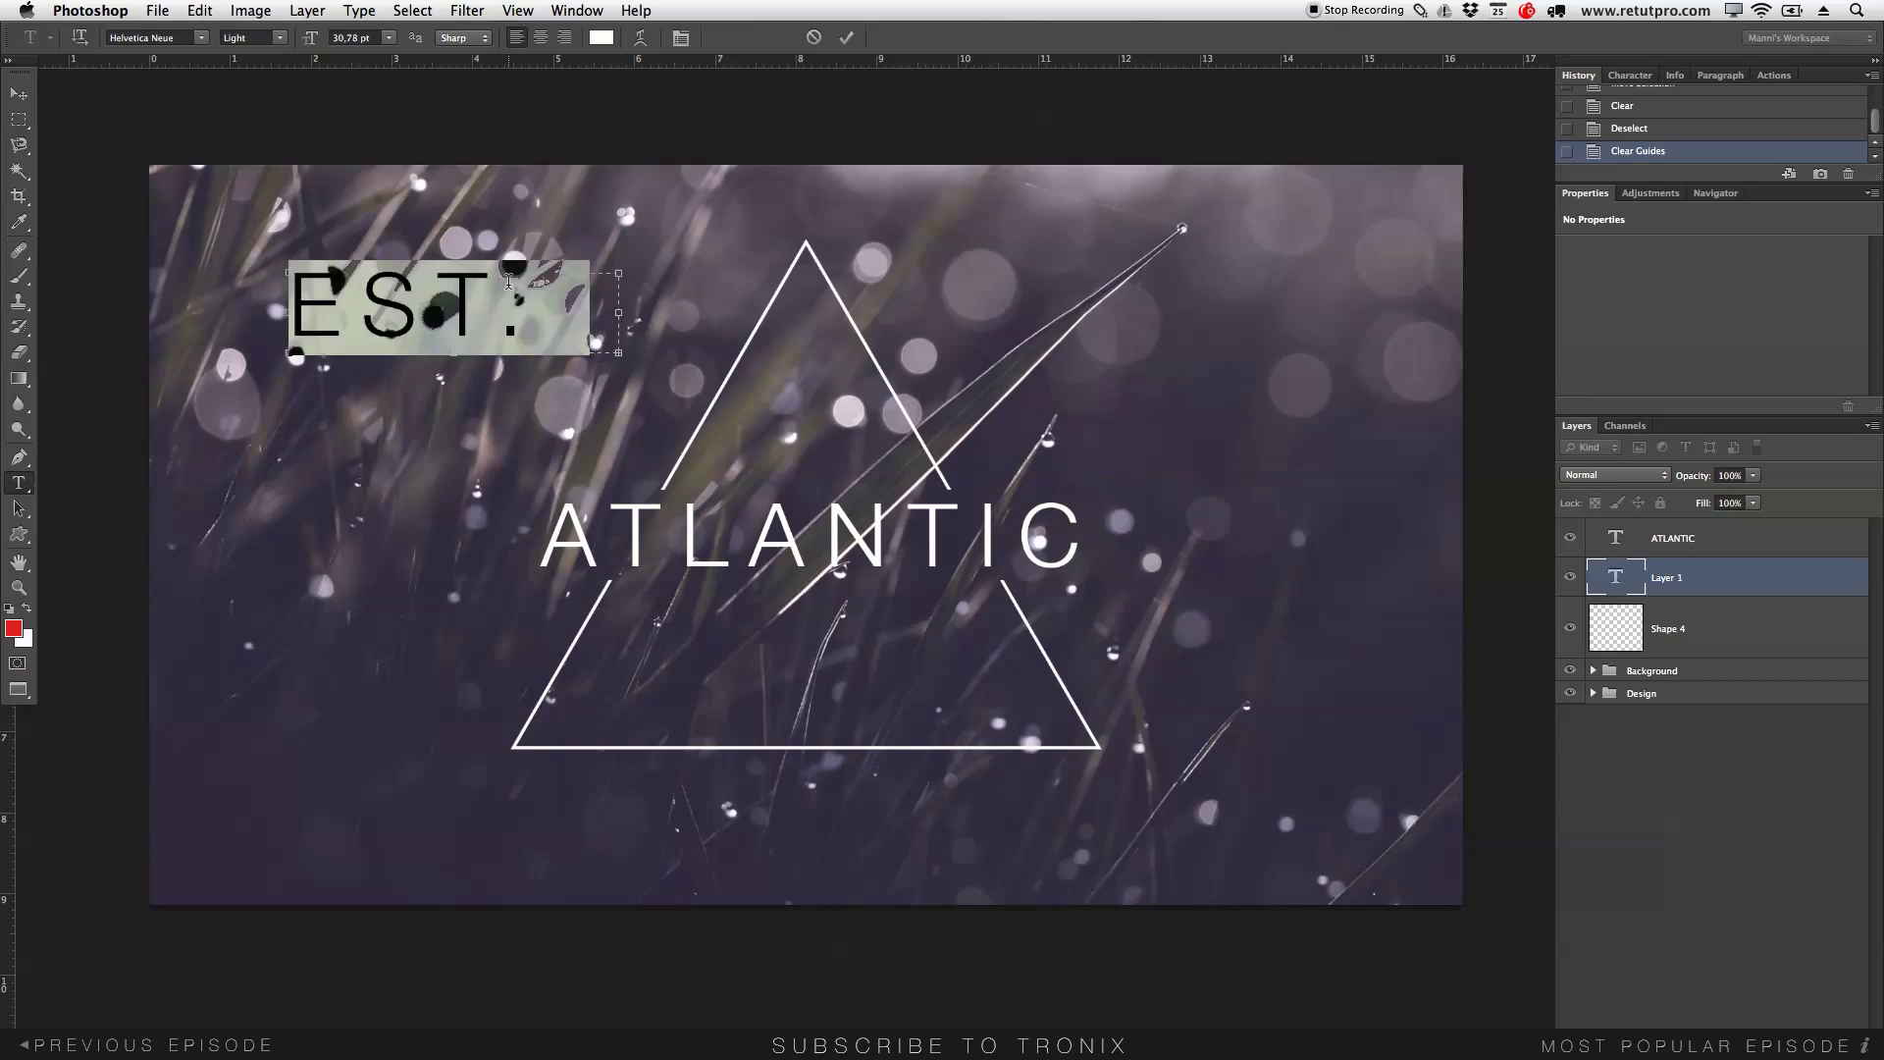
Format the EST. 1990 text as Helvetica Neue Light at 7.78 pt.
left_click_drag(312, 43, 285, 44)
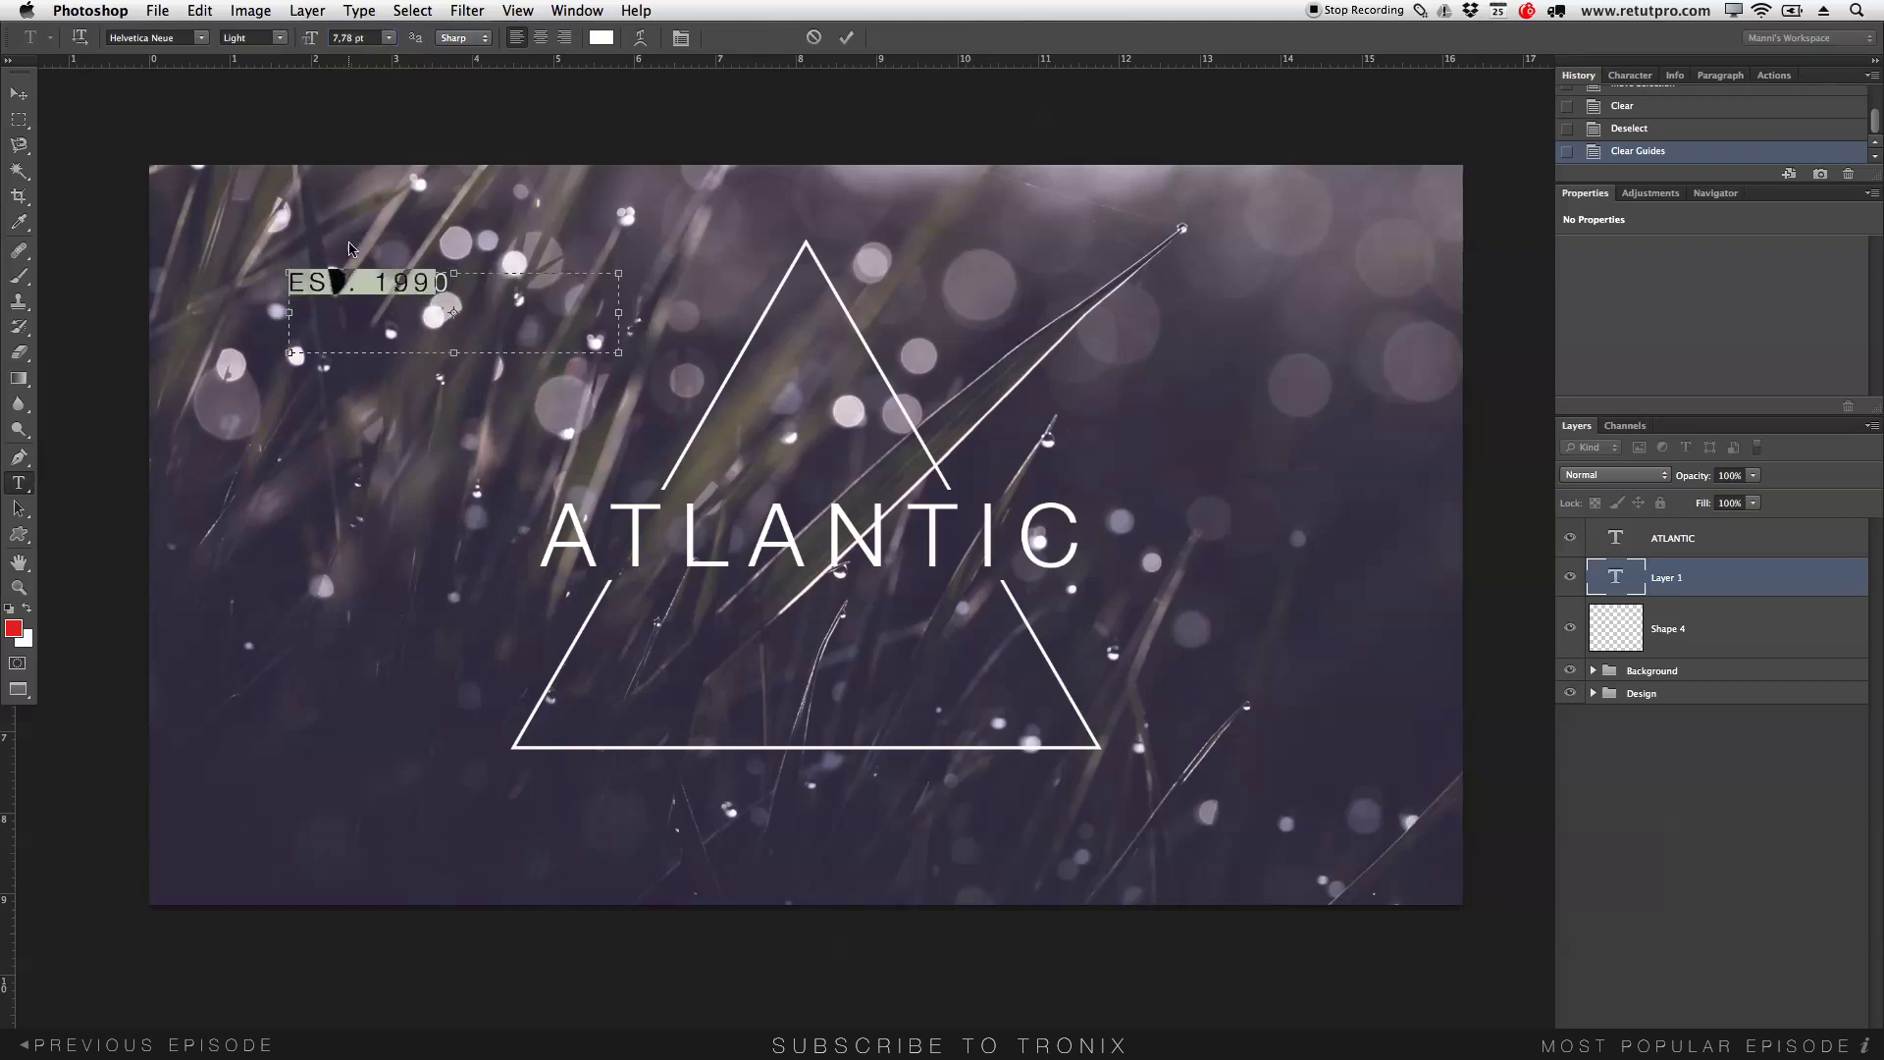
left_click(204, 43)
left_click(224, 41)
left_click(279, 39)
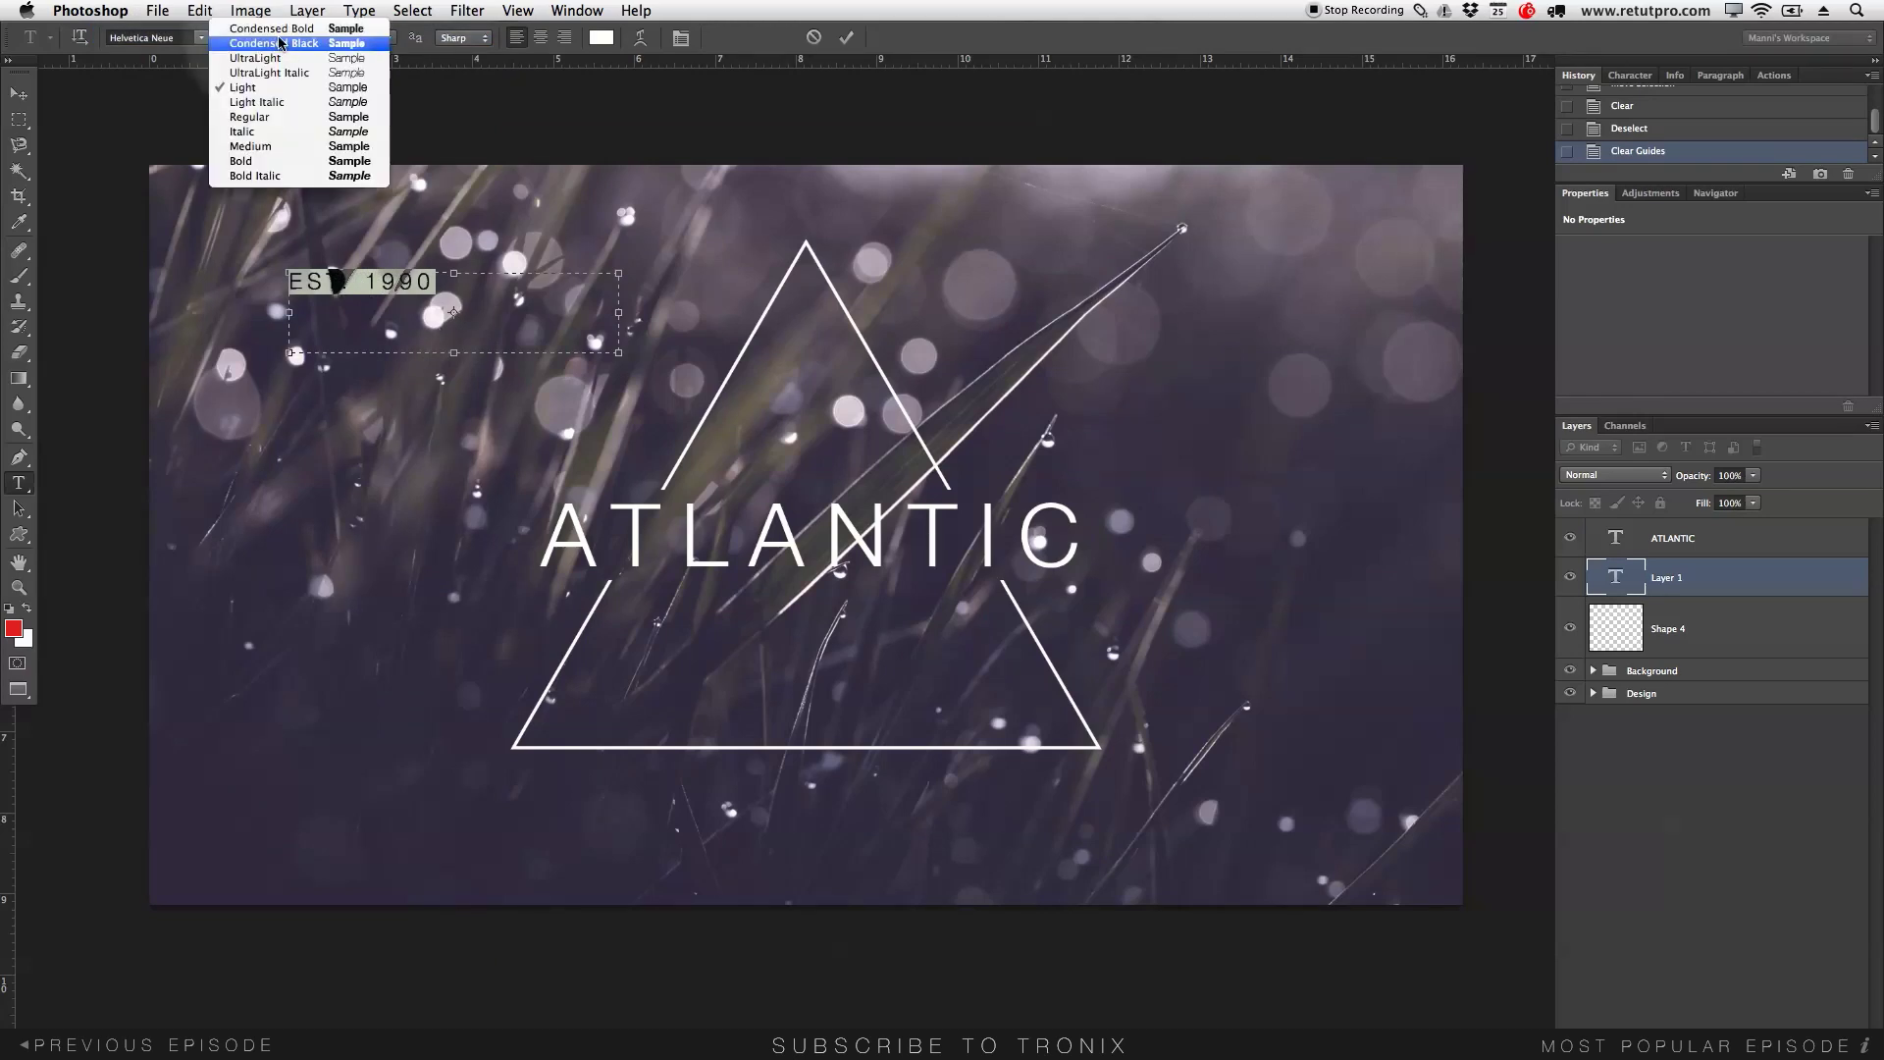
left_click(277, 90)
Commit the EST. 1990 text and move it inside the triangle, just above the middle of ATLANTIC.
left_click(846, 37)
left_click(18, 93)
left_click_drag(348, 254, 827, 439)
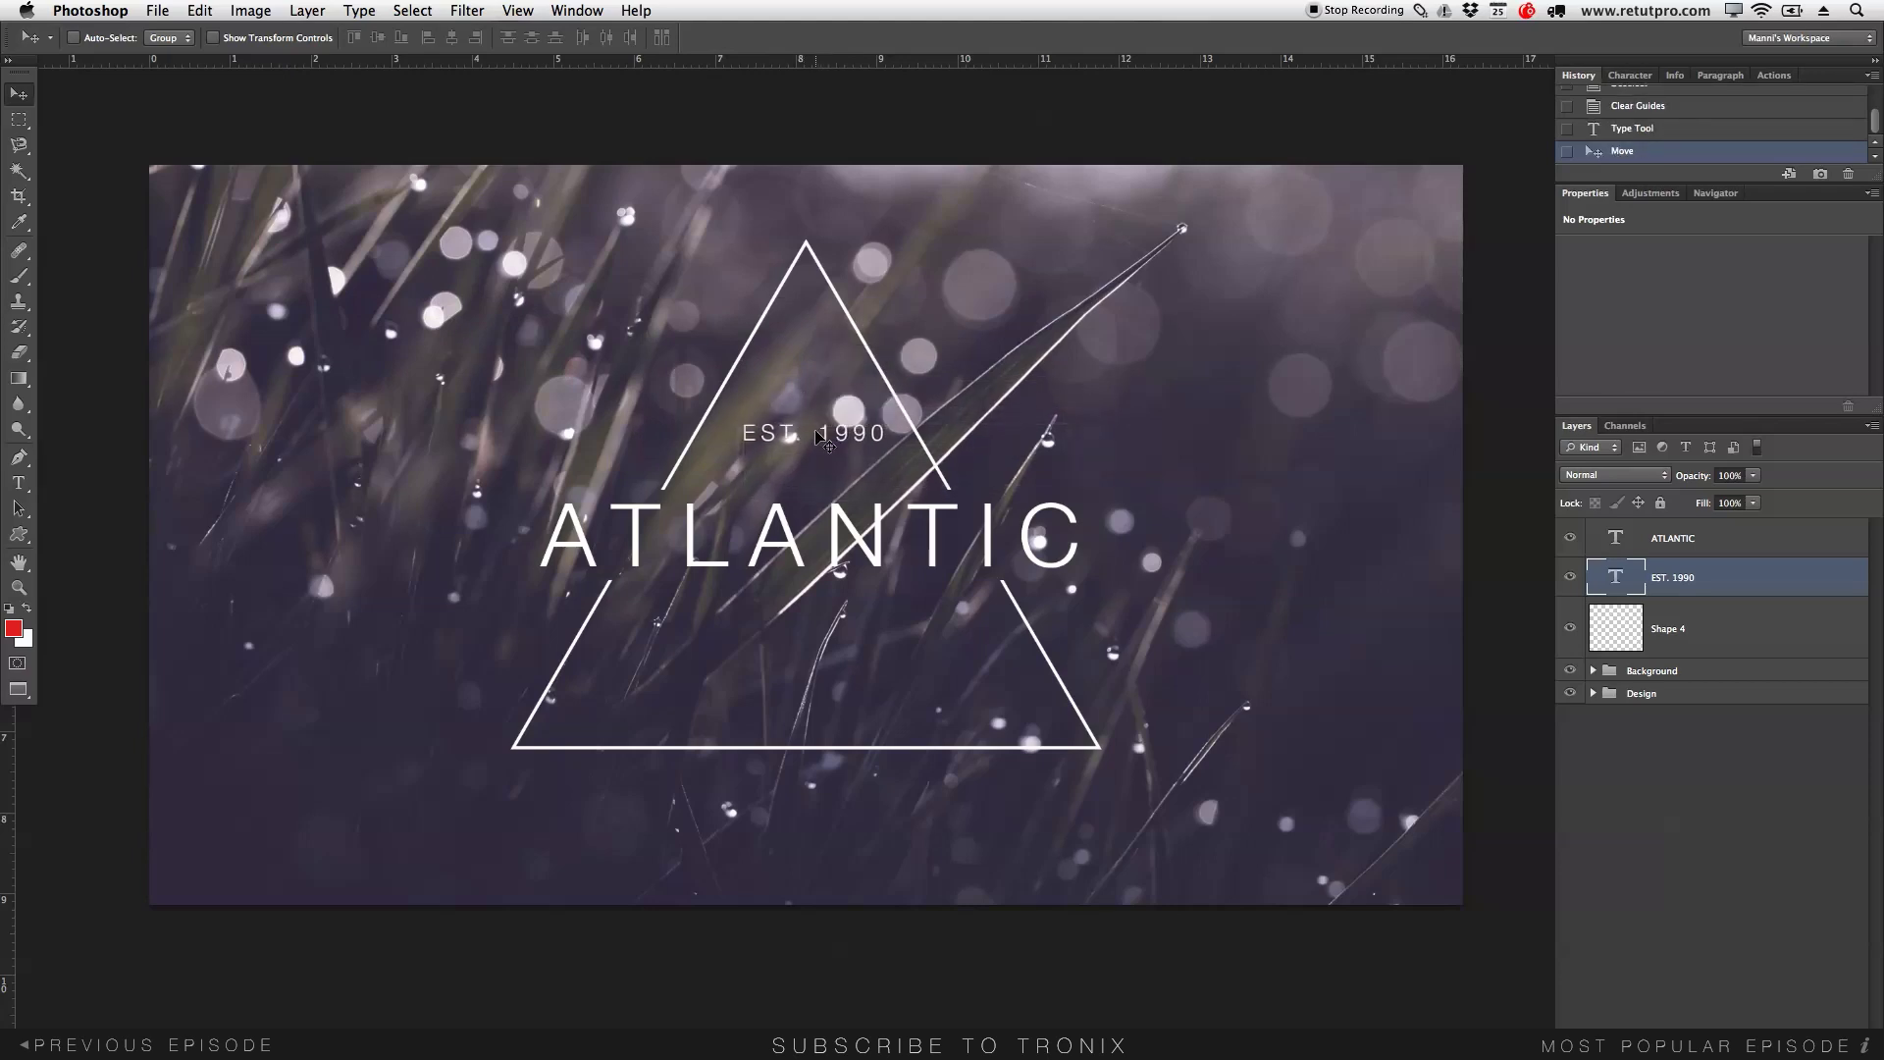
Reduce the EST. 1990 font size to 6.78 pt, display its character settings and commit the text.
key("t")
left_click(868, 435)
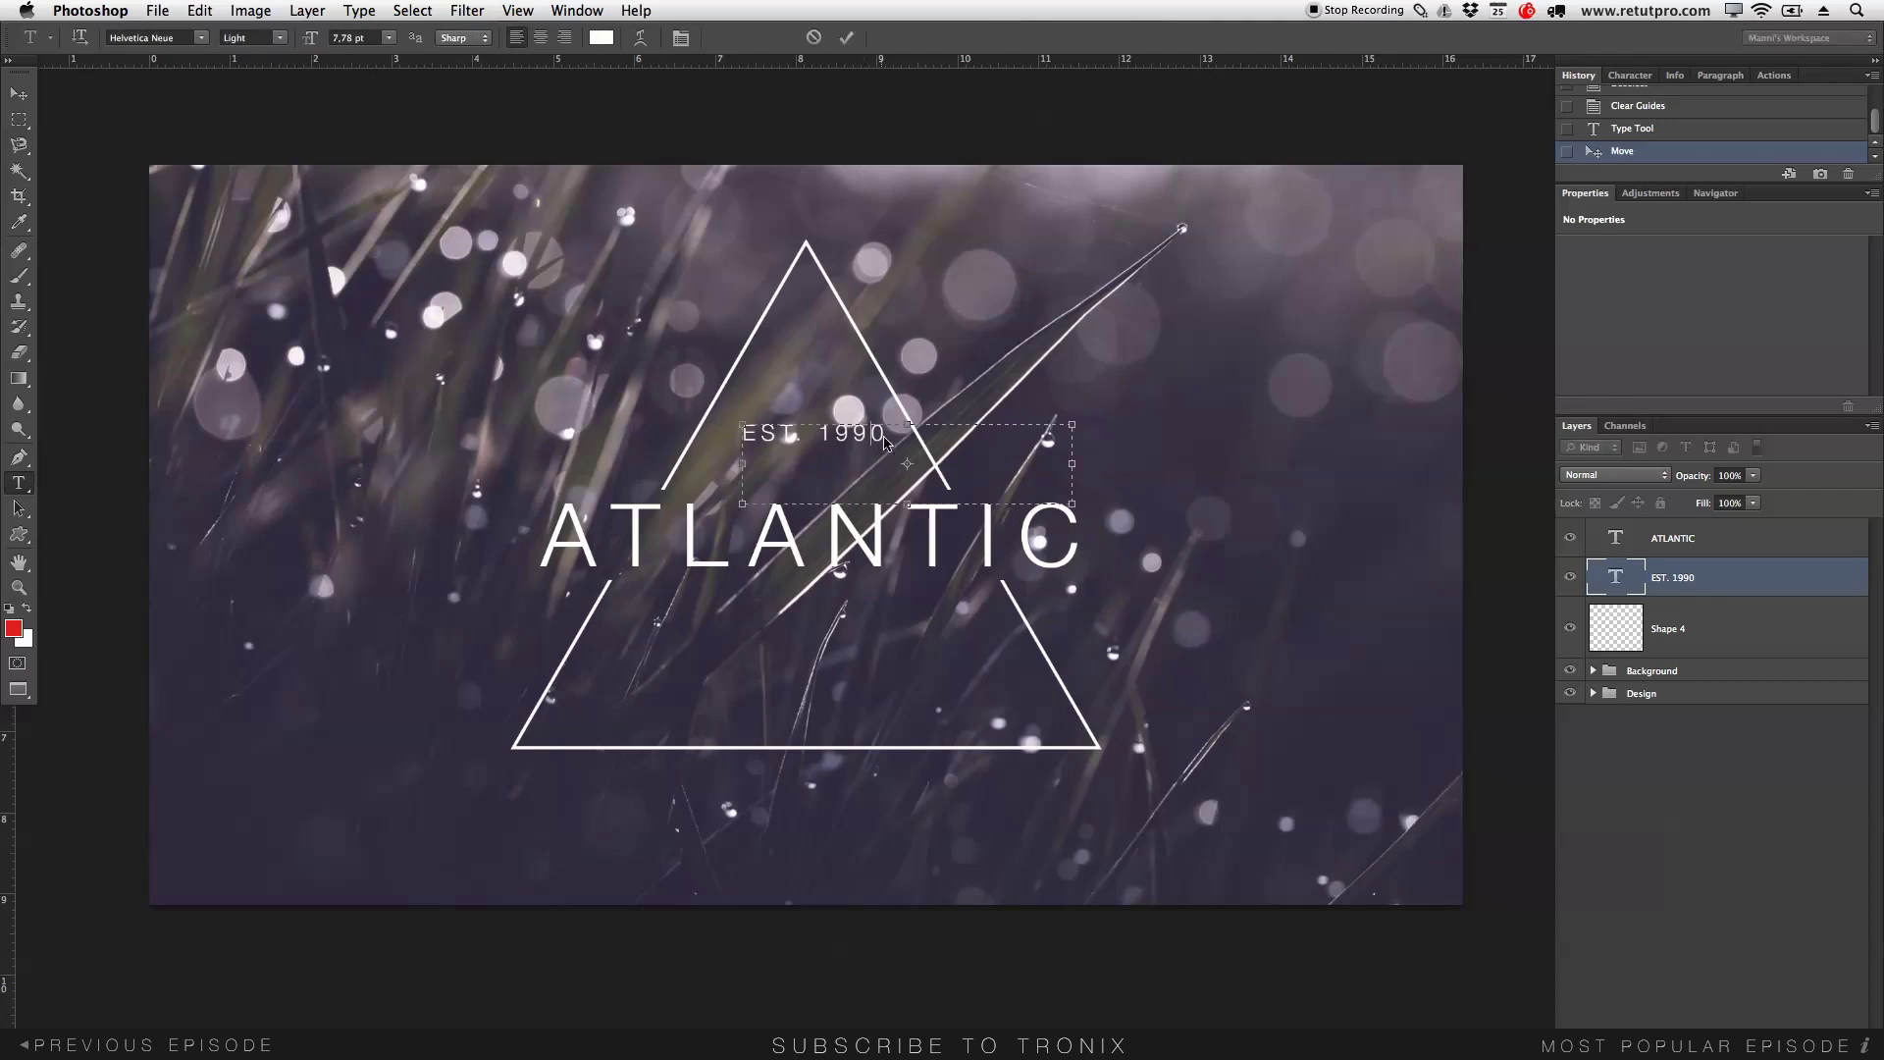
key("super+a")
left_click_drag(312, 40, 324, 39)
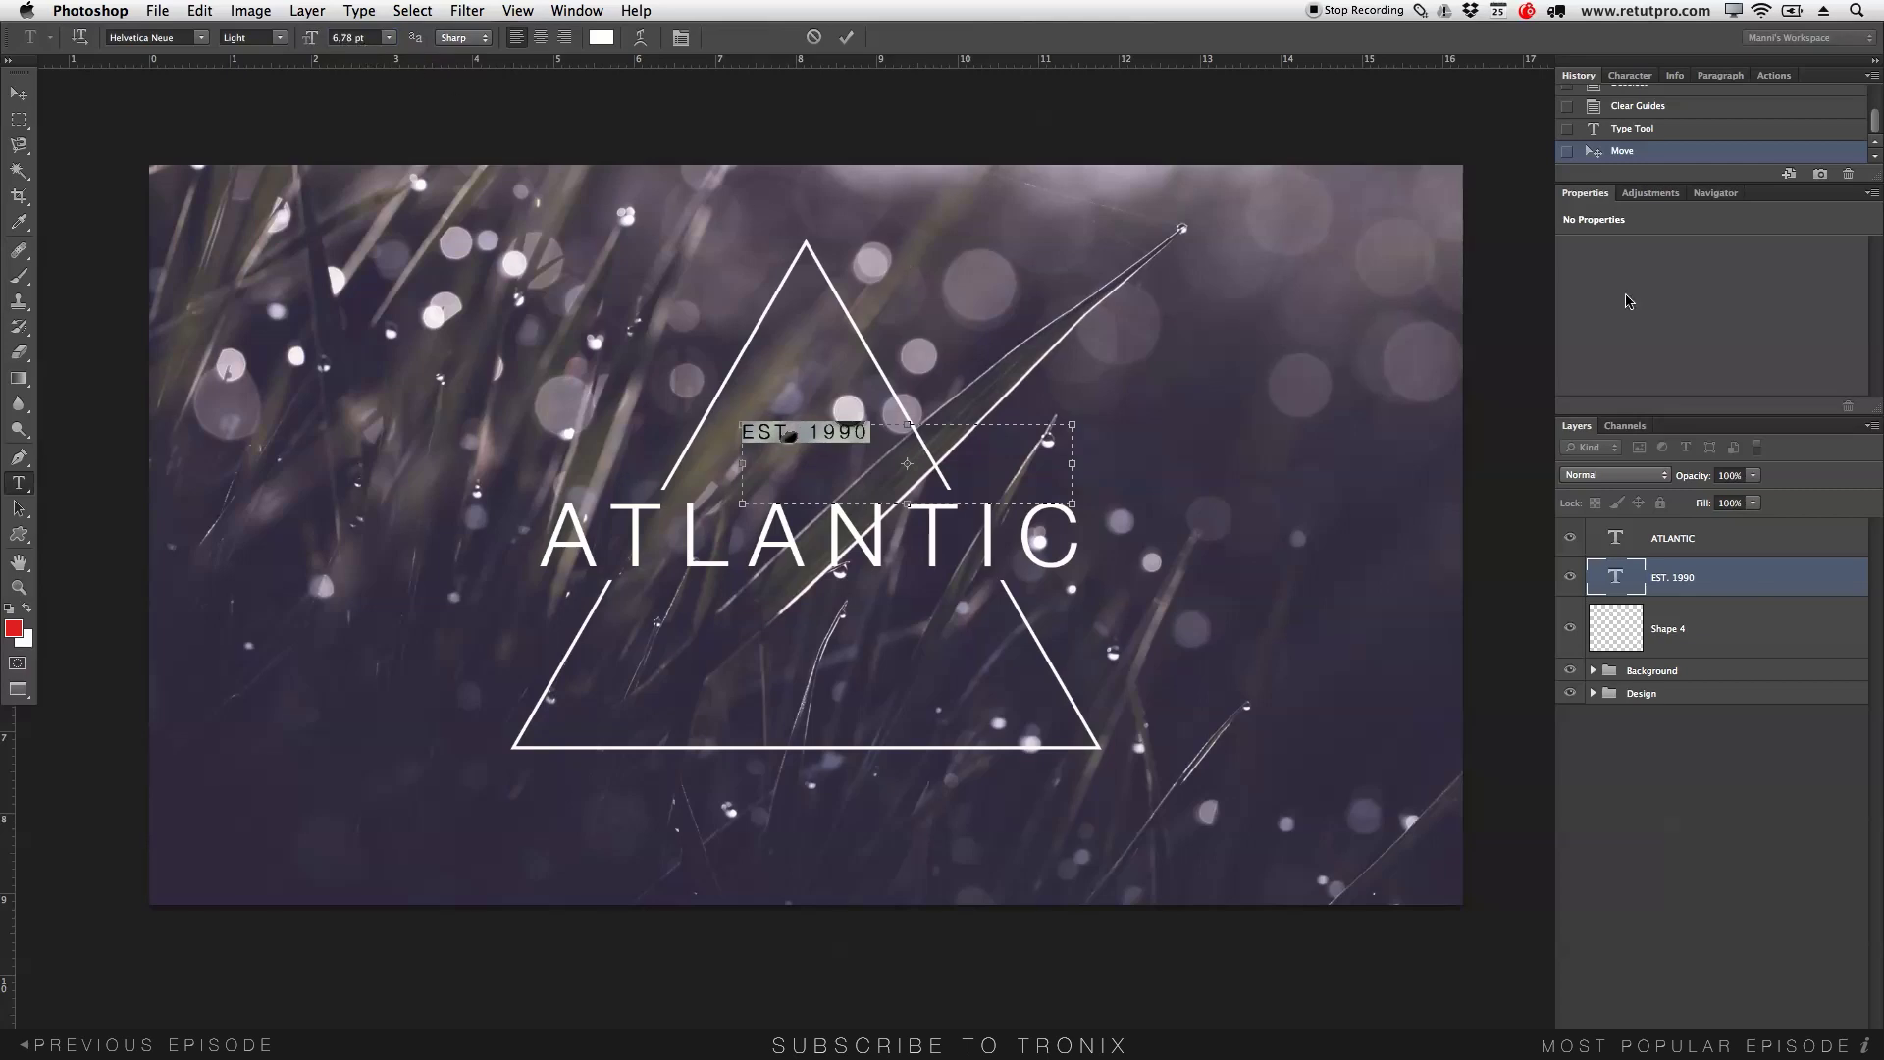
left_click(1631, 76)
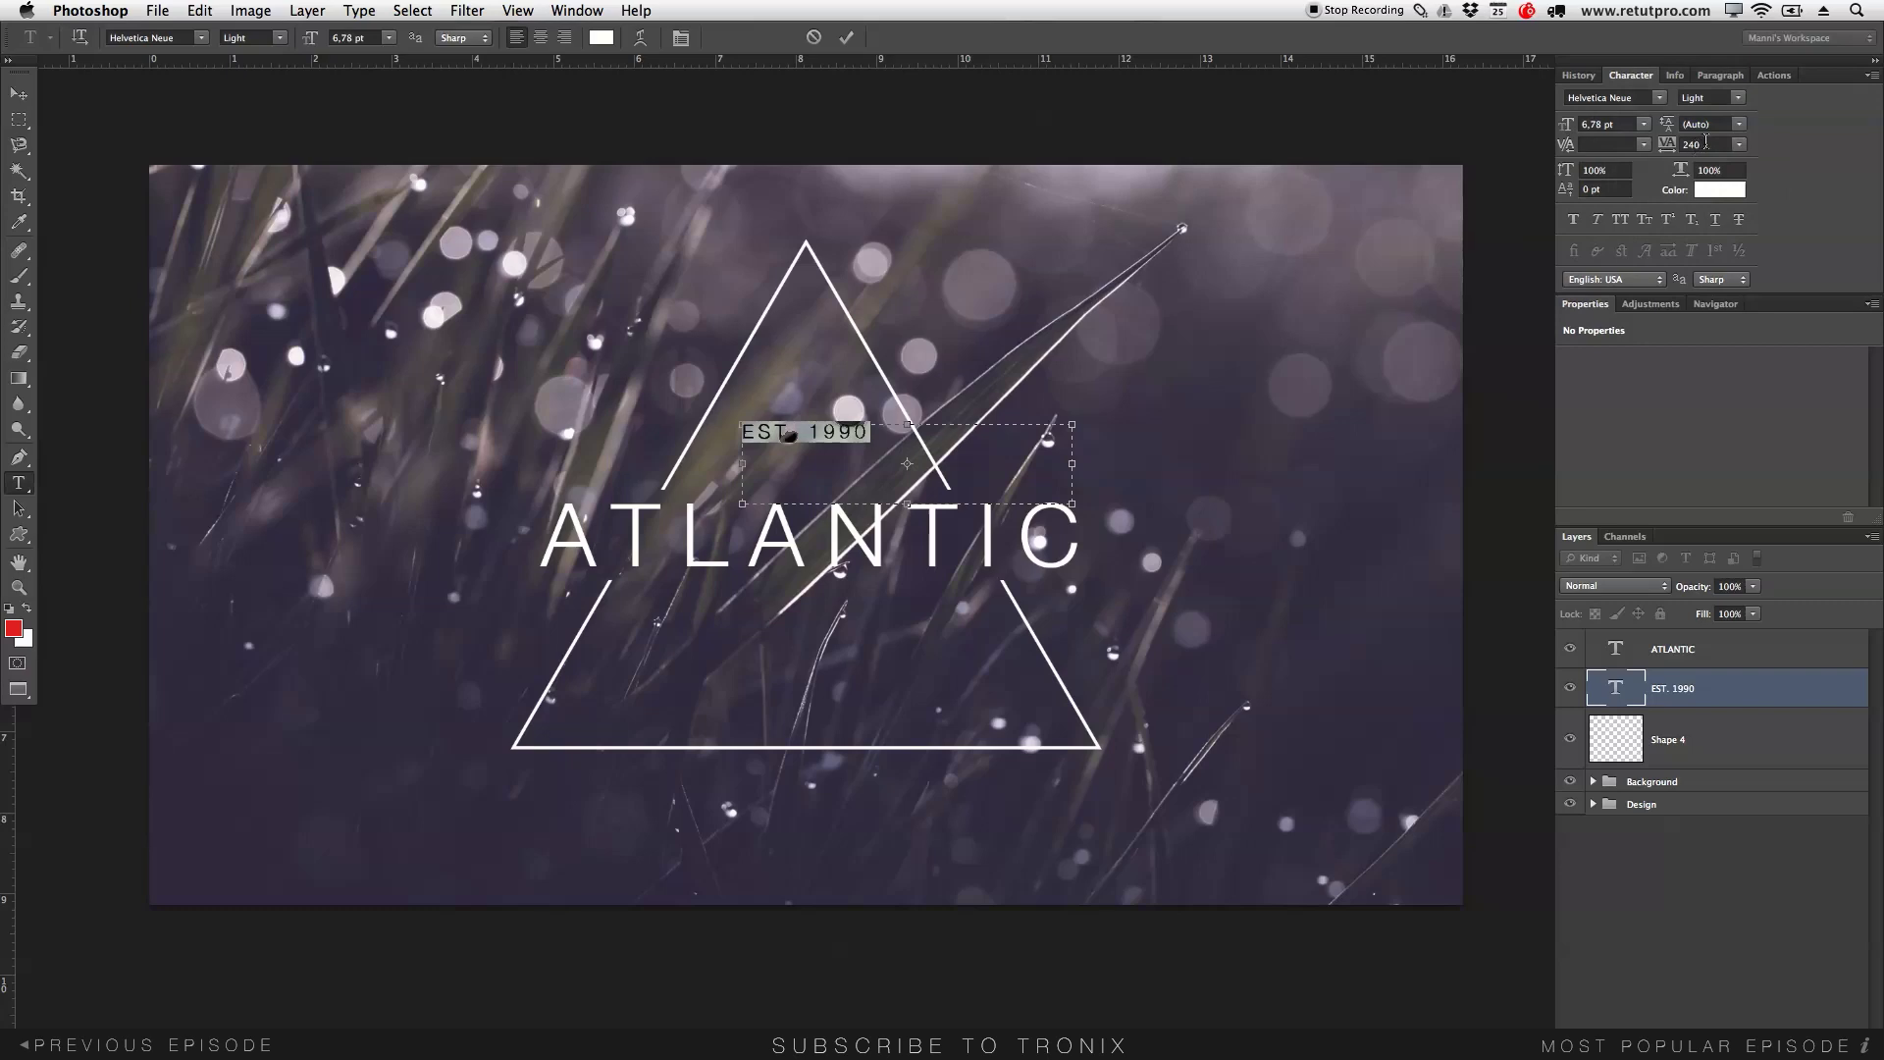
left_click(846, 37)
Check the ATLANTIC text's tracking in the character settings and look up where the Character panel can be shown.
left_click(830, 535)
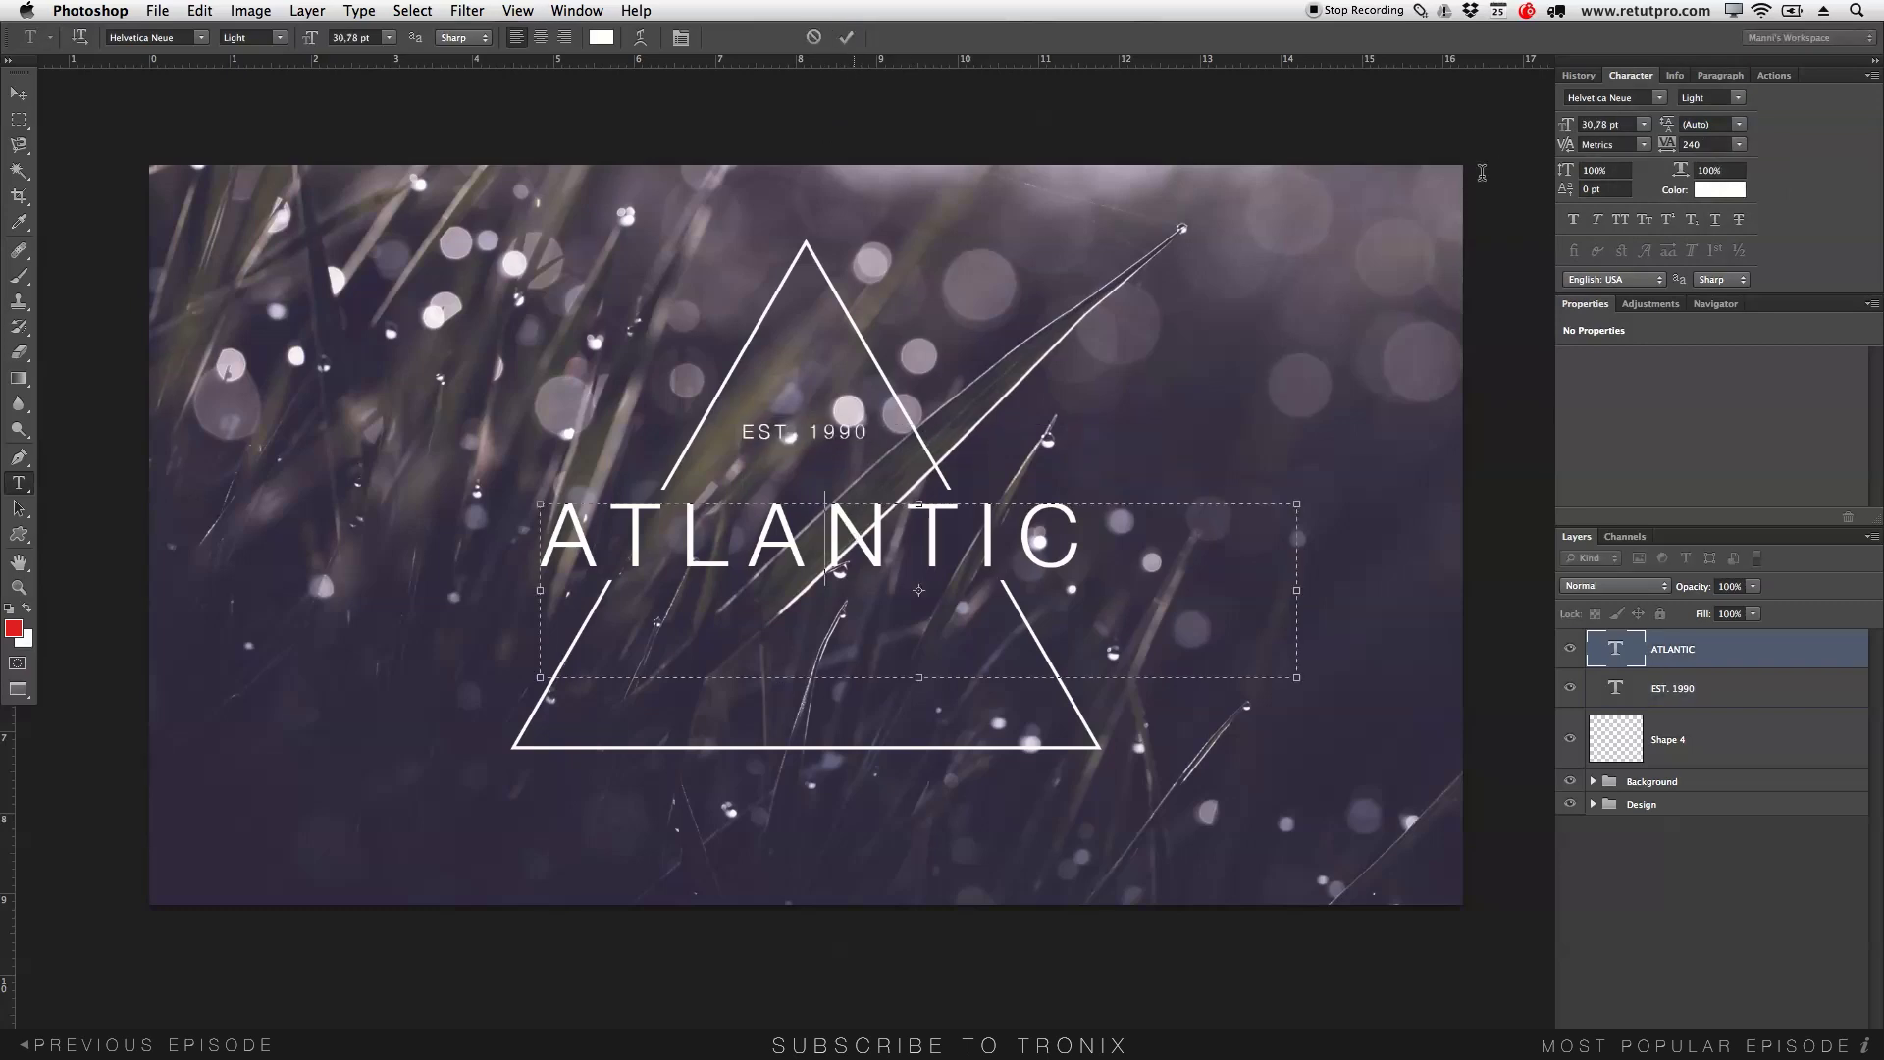
left_click(846, 38)
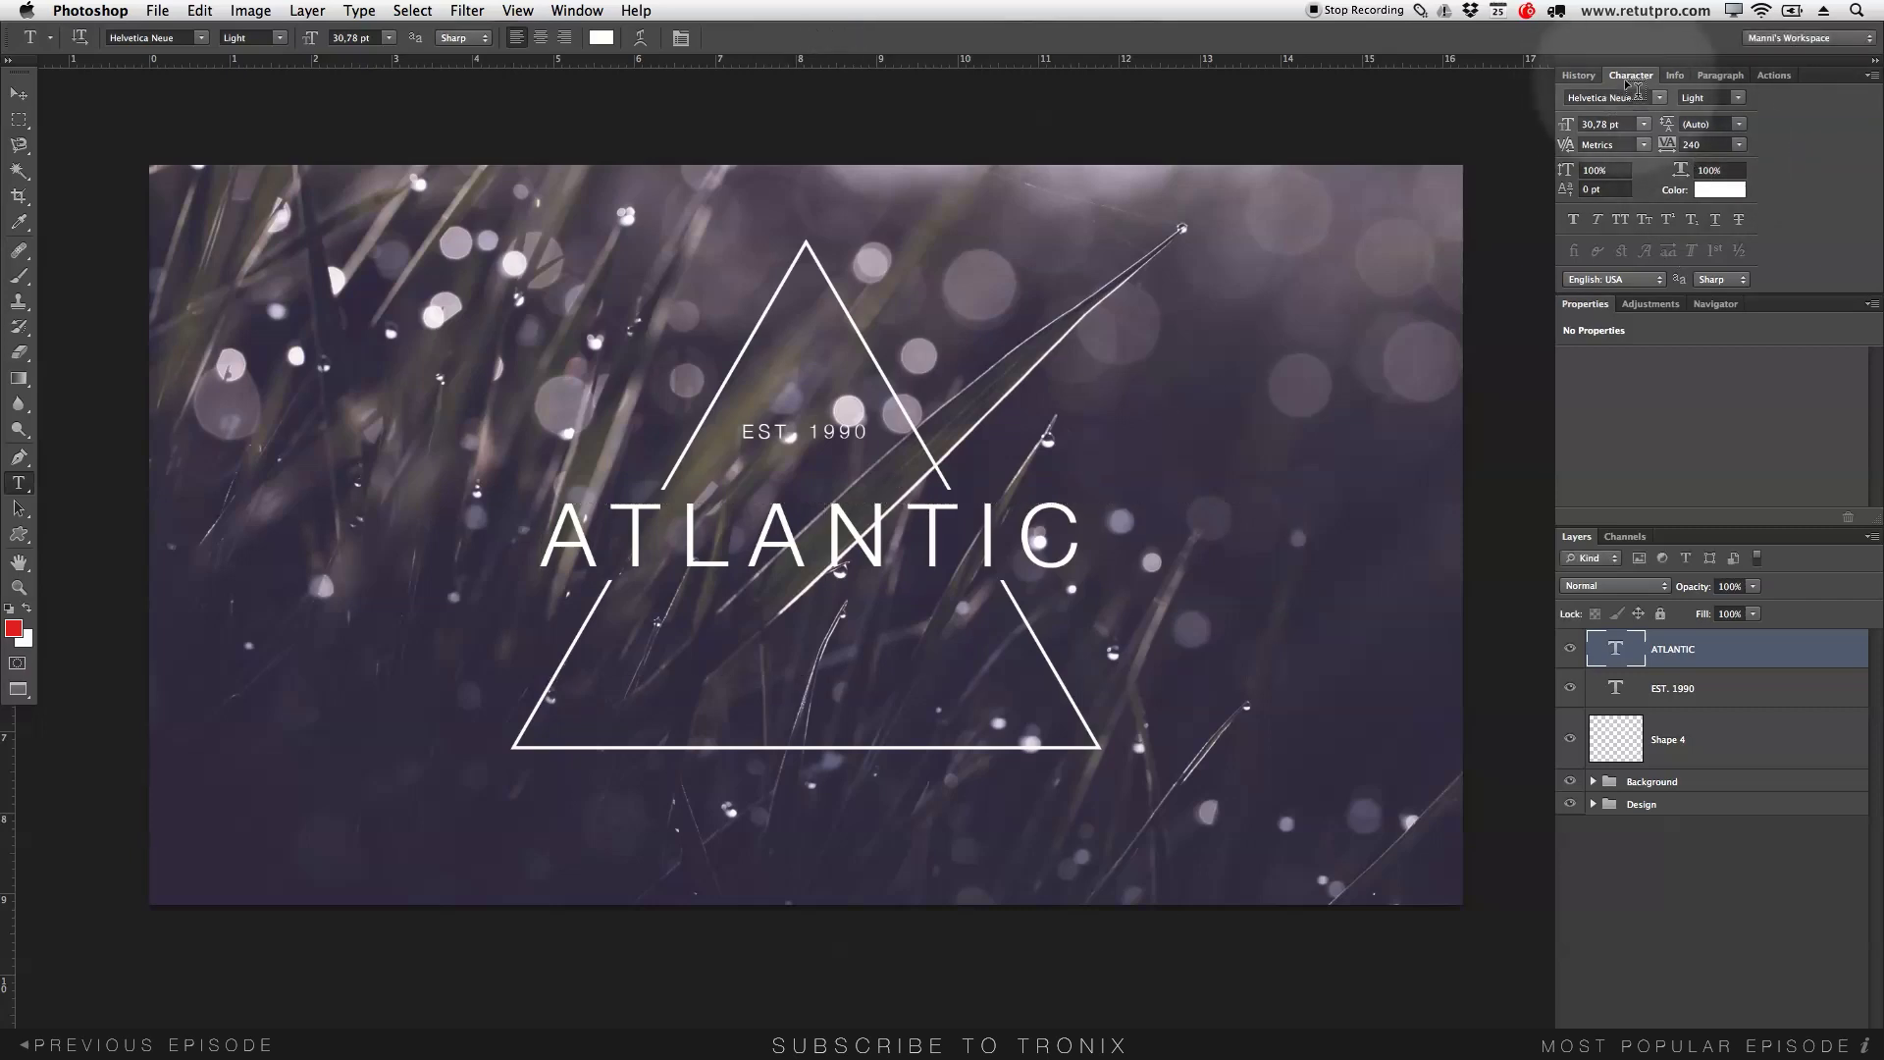
left_click(577, 9)
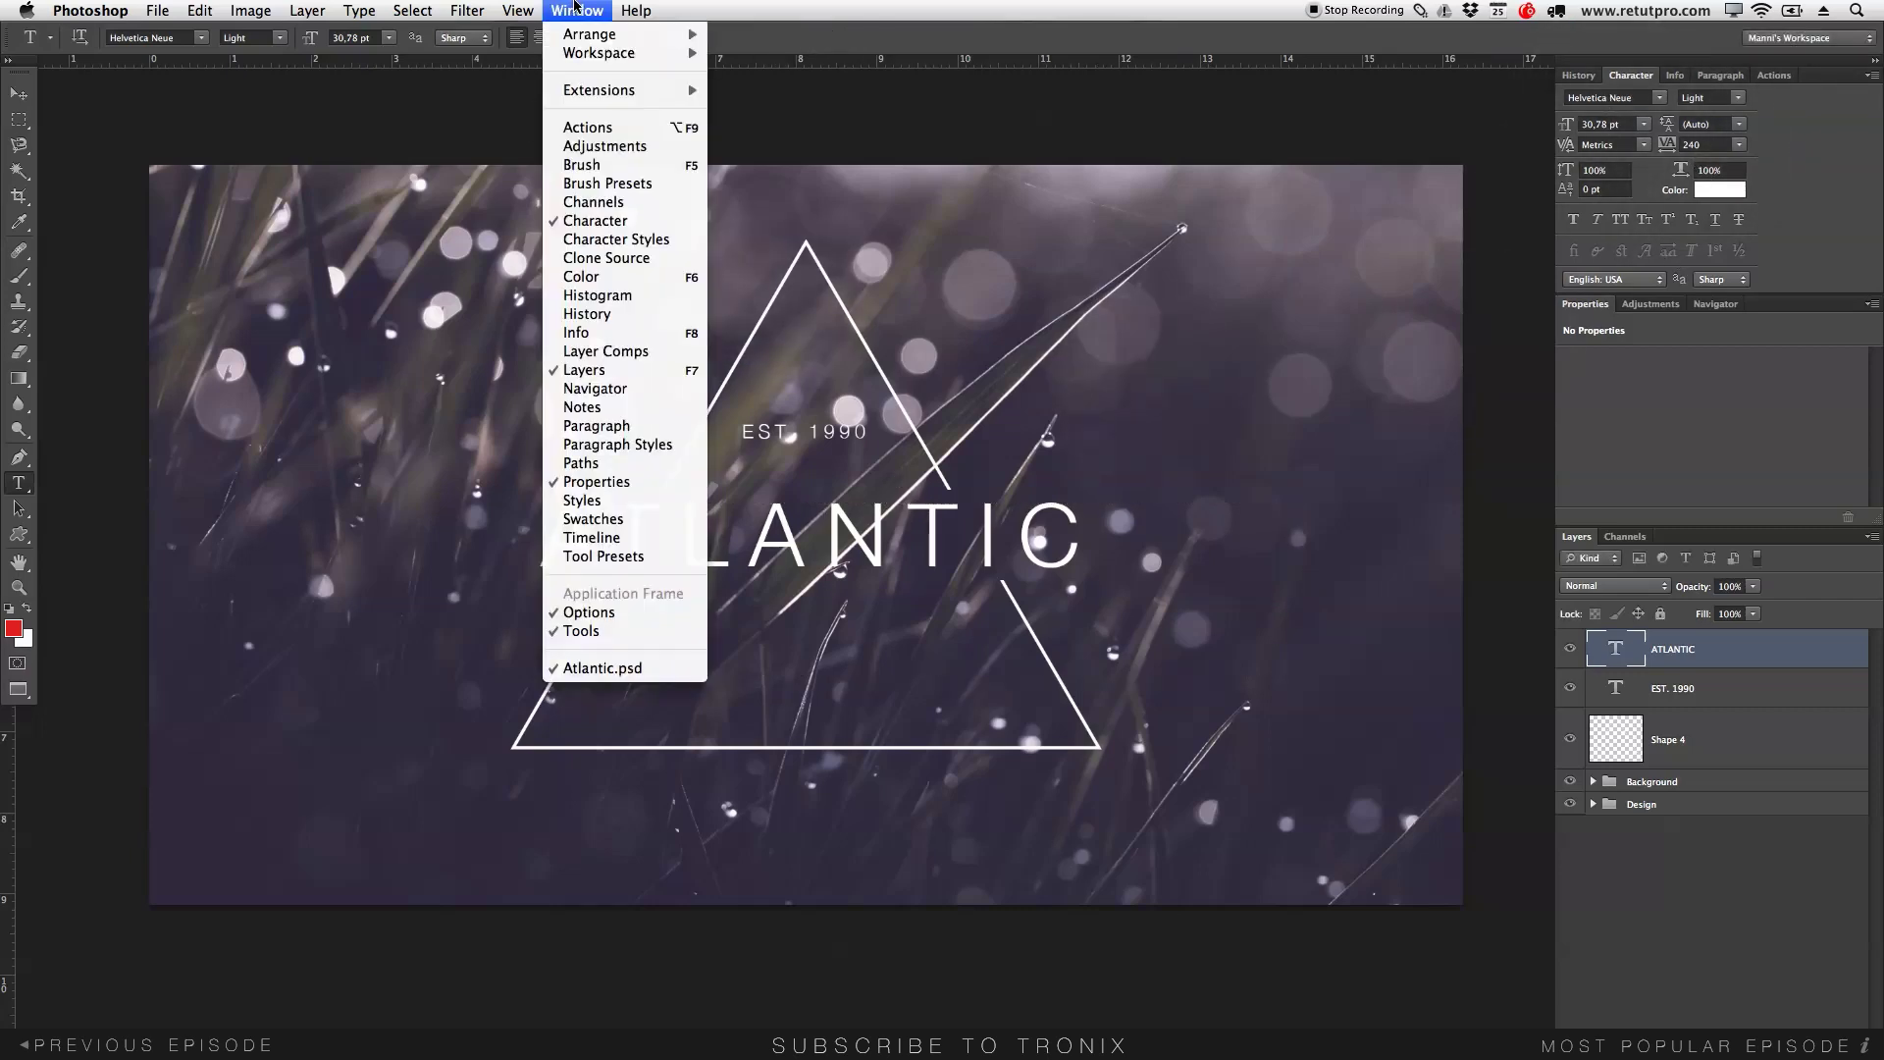
Select the EST. 1990 text and nudge it slightly down, closer to ATLANTIC.
left_click(602, 222)
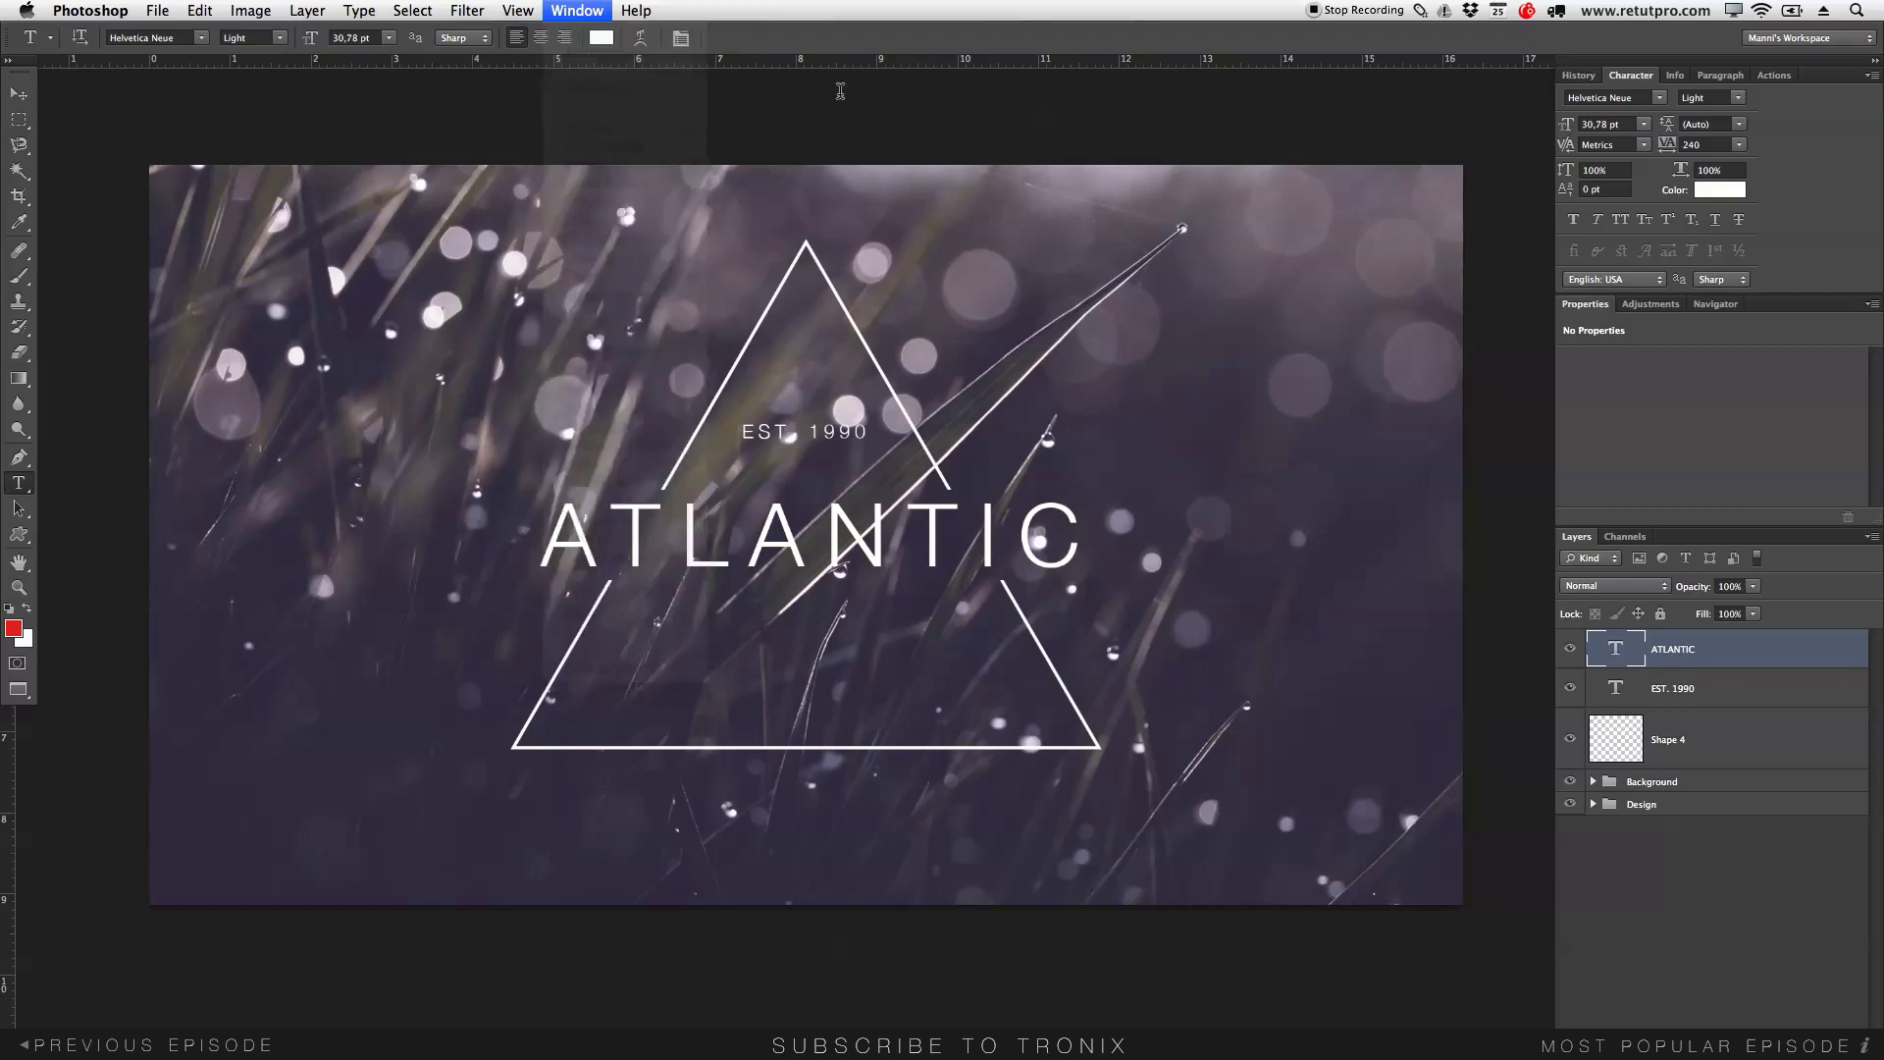
left_click(807, 434)
left_click(19, 93)
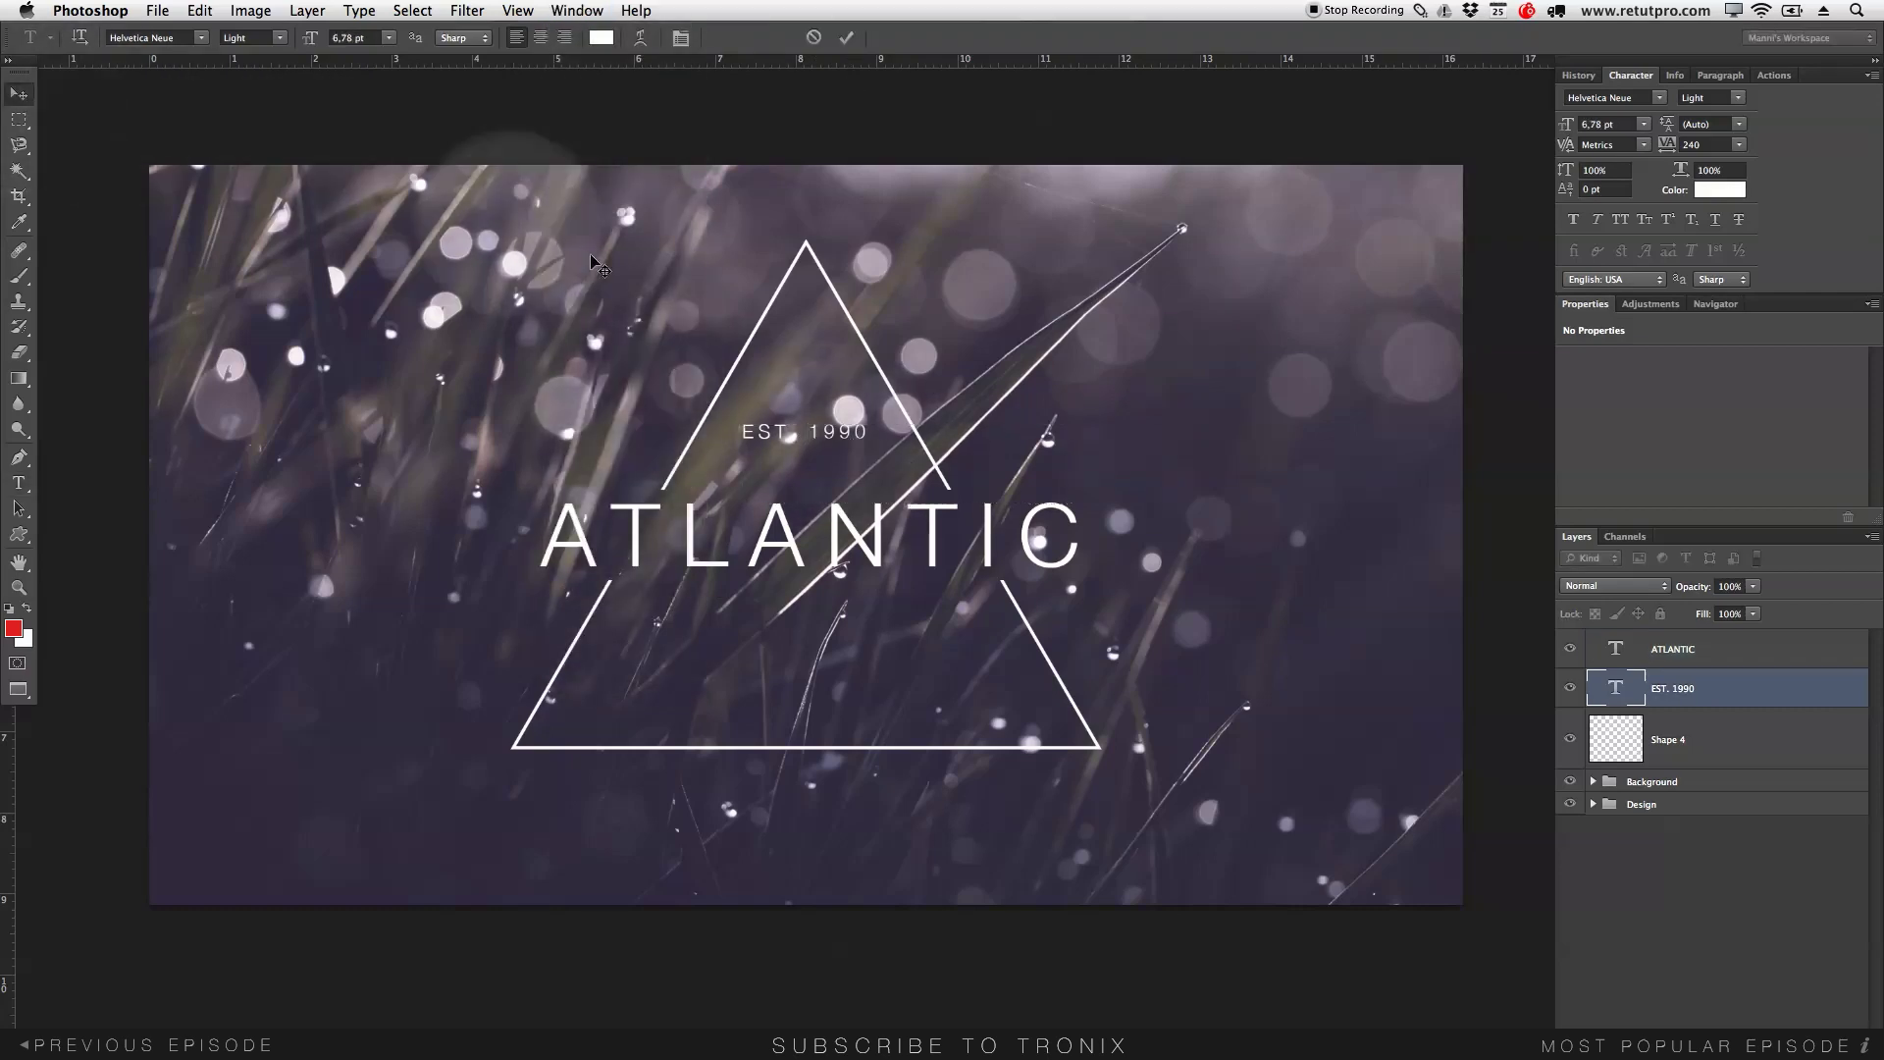
key("Down")
key("Down")
key("Down")
key("Up")
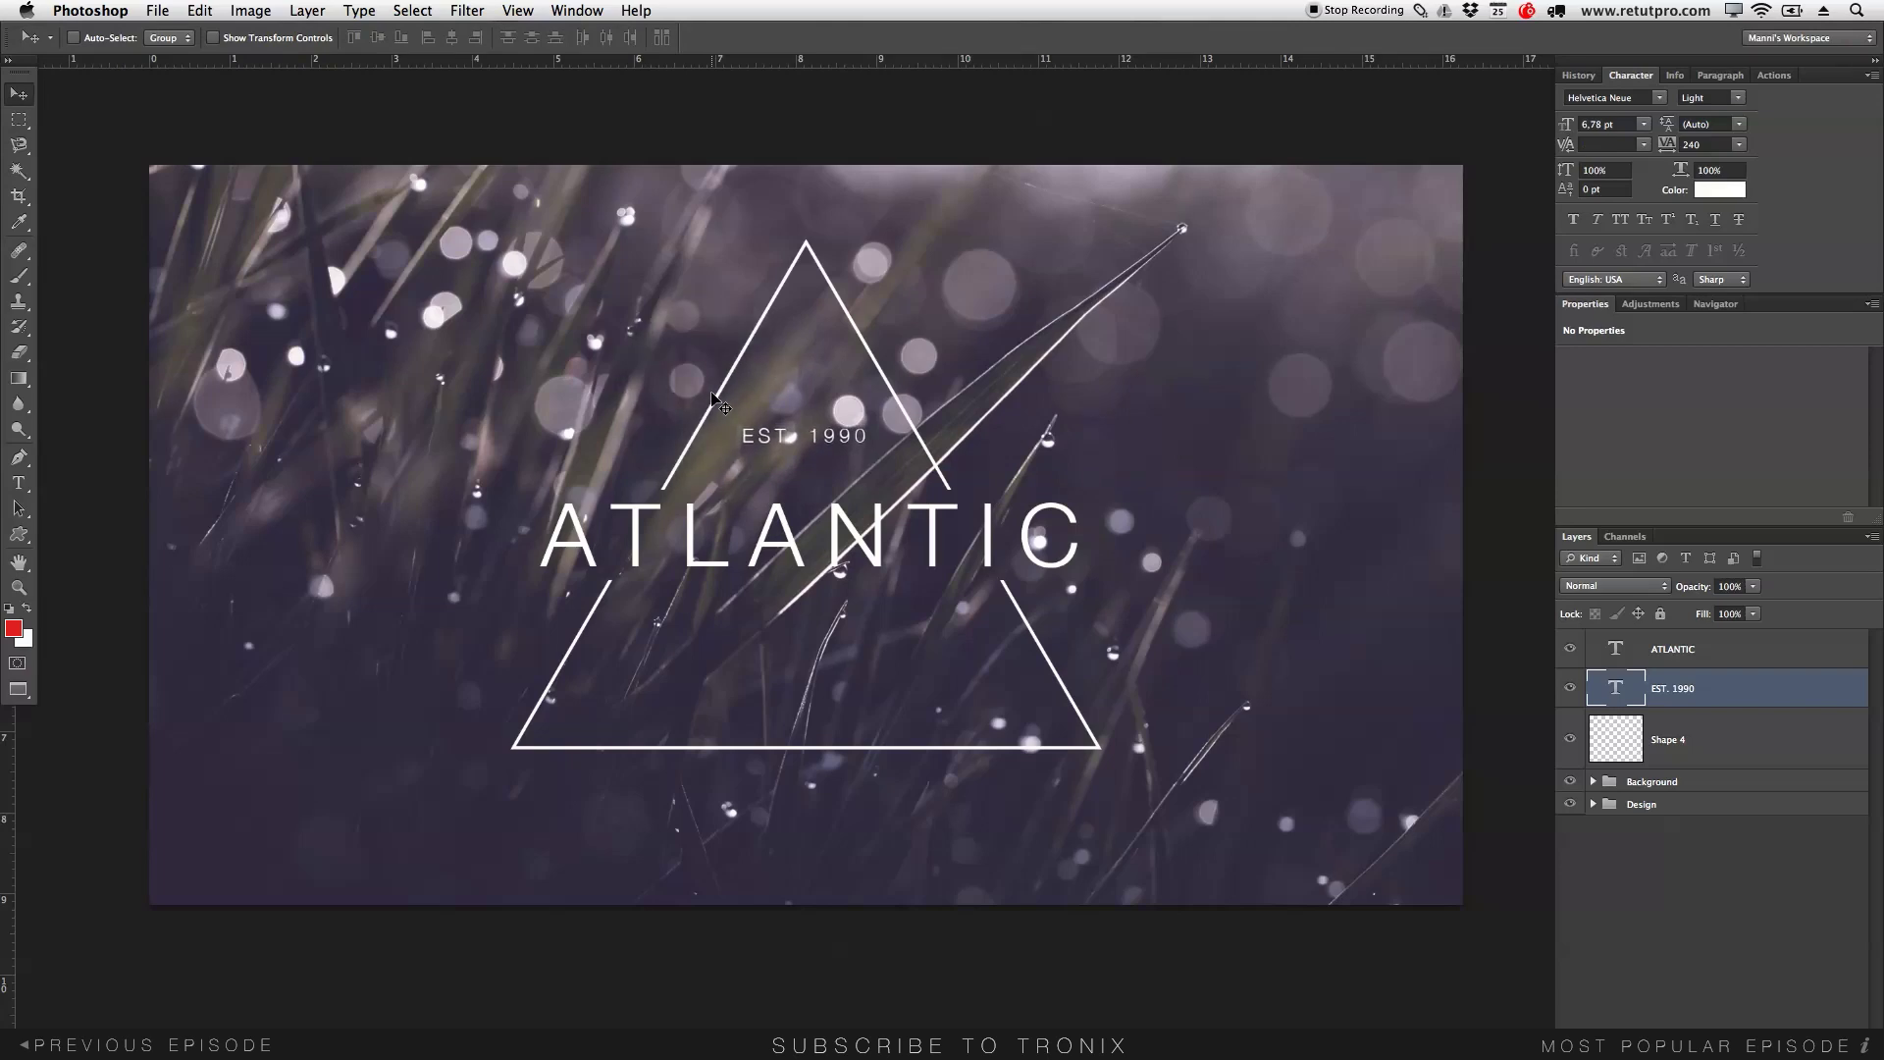
Duplicate the EST. 1990 text into the lower part of the triangle and reword the copy as PREMIUM QUALITY.
key("super+j")
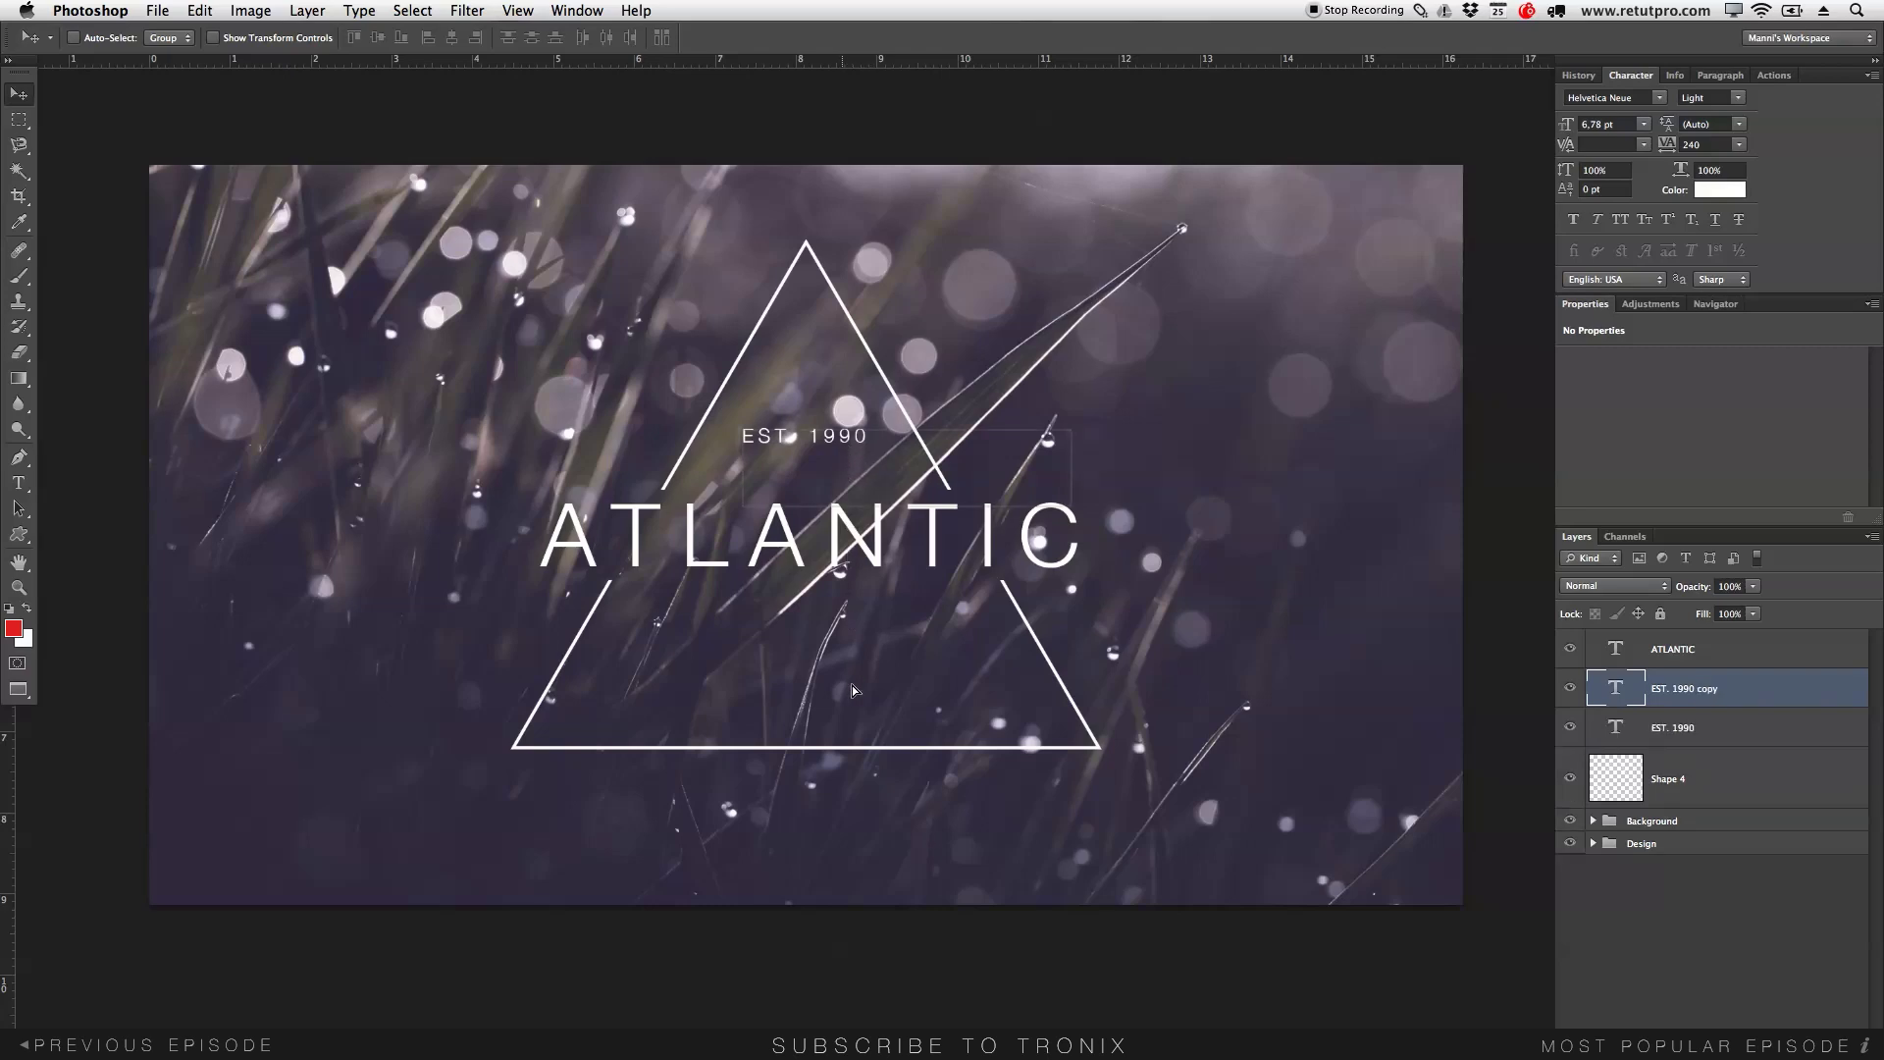
left_click_drag(850, 446, 812, 691)
key("t")
left_click(810, 686)
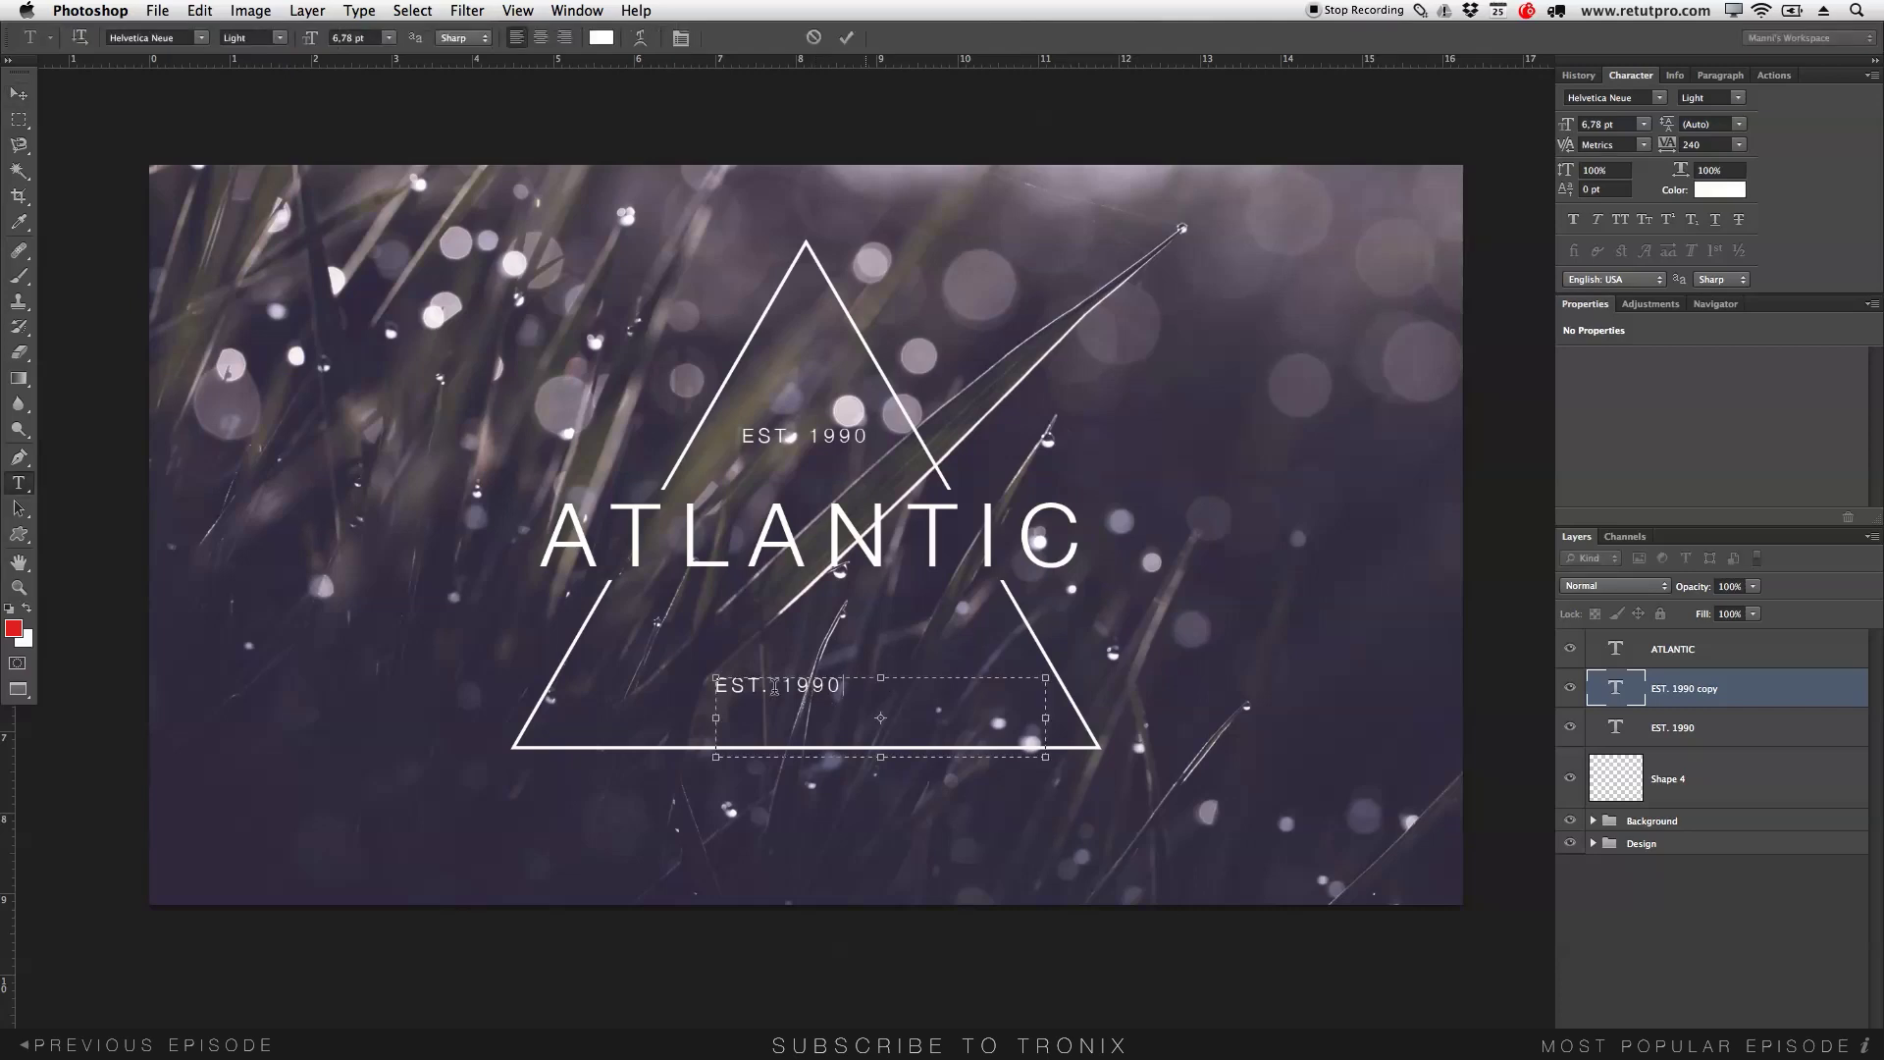
left_click_drag(775, 687, 679, 680)
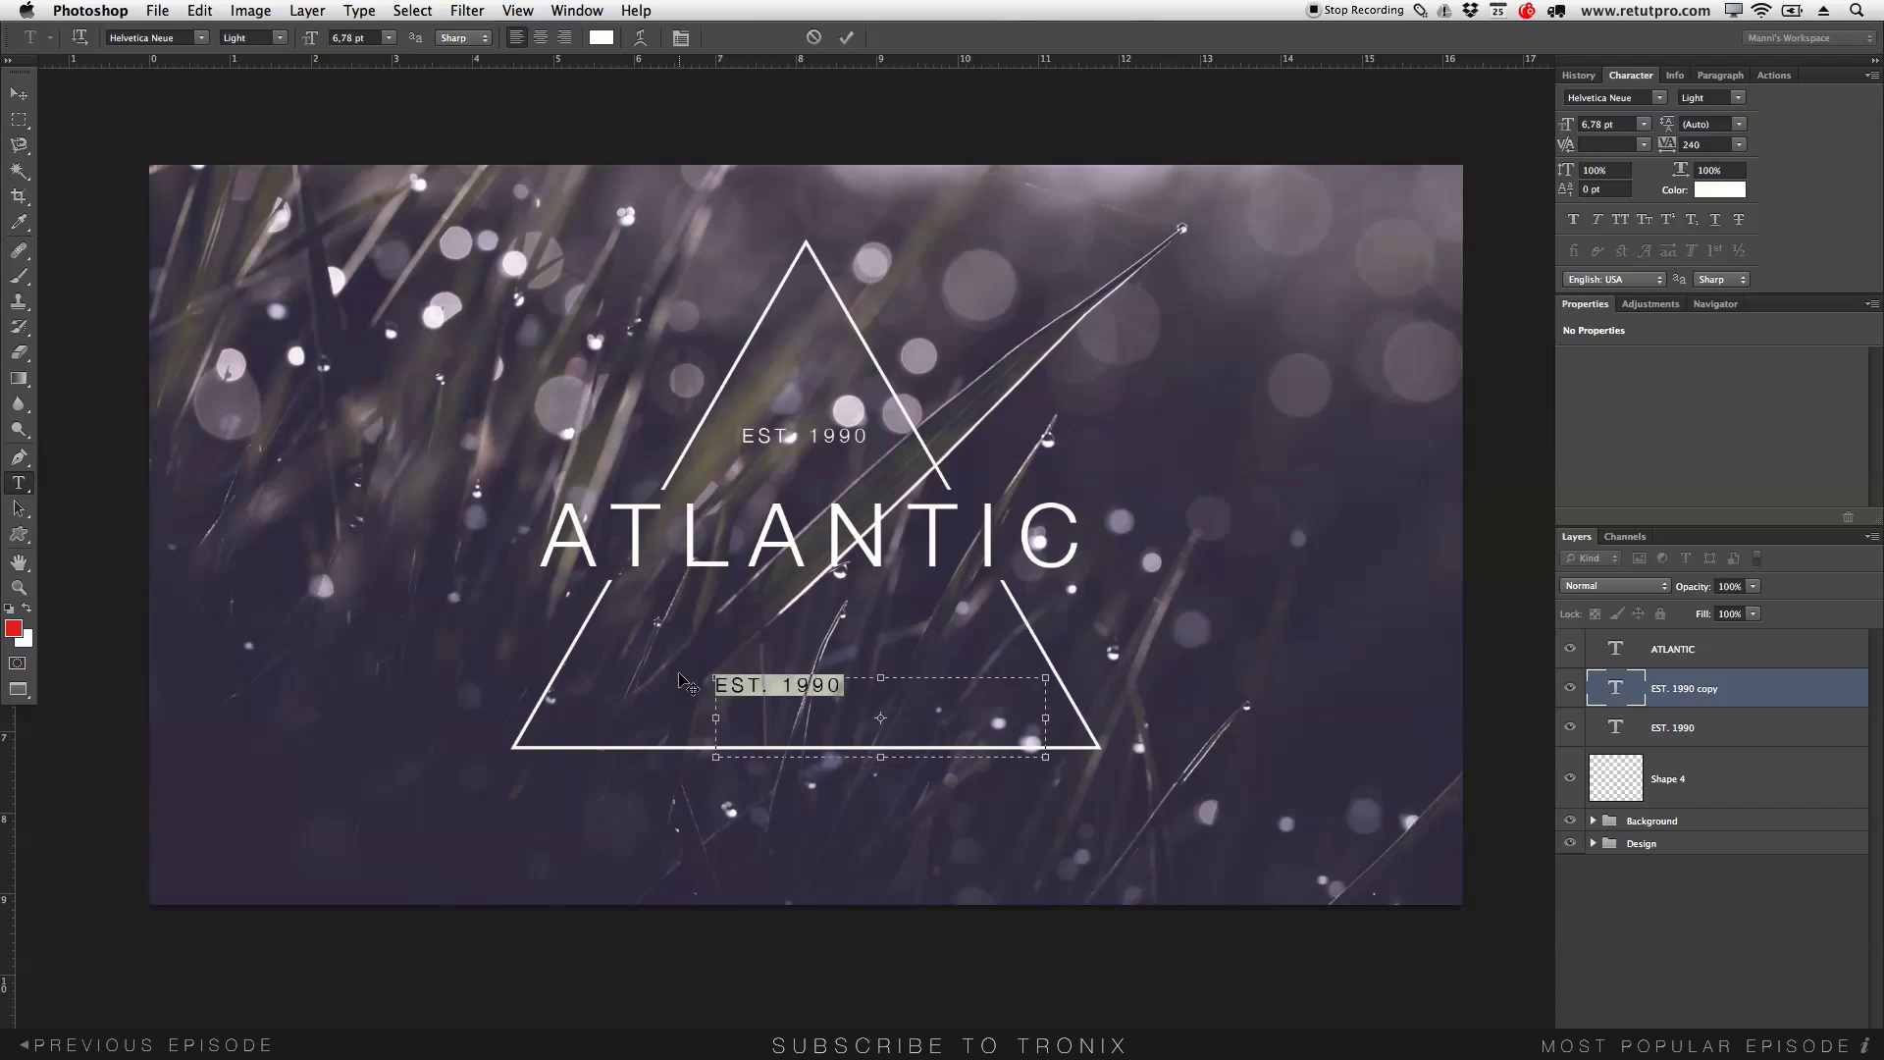
type("PREMIUM Q")
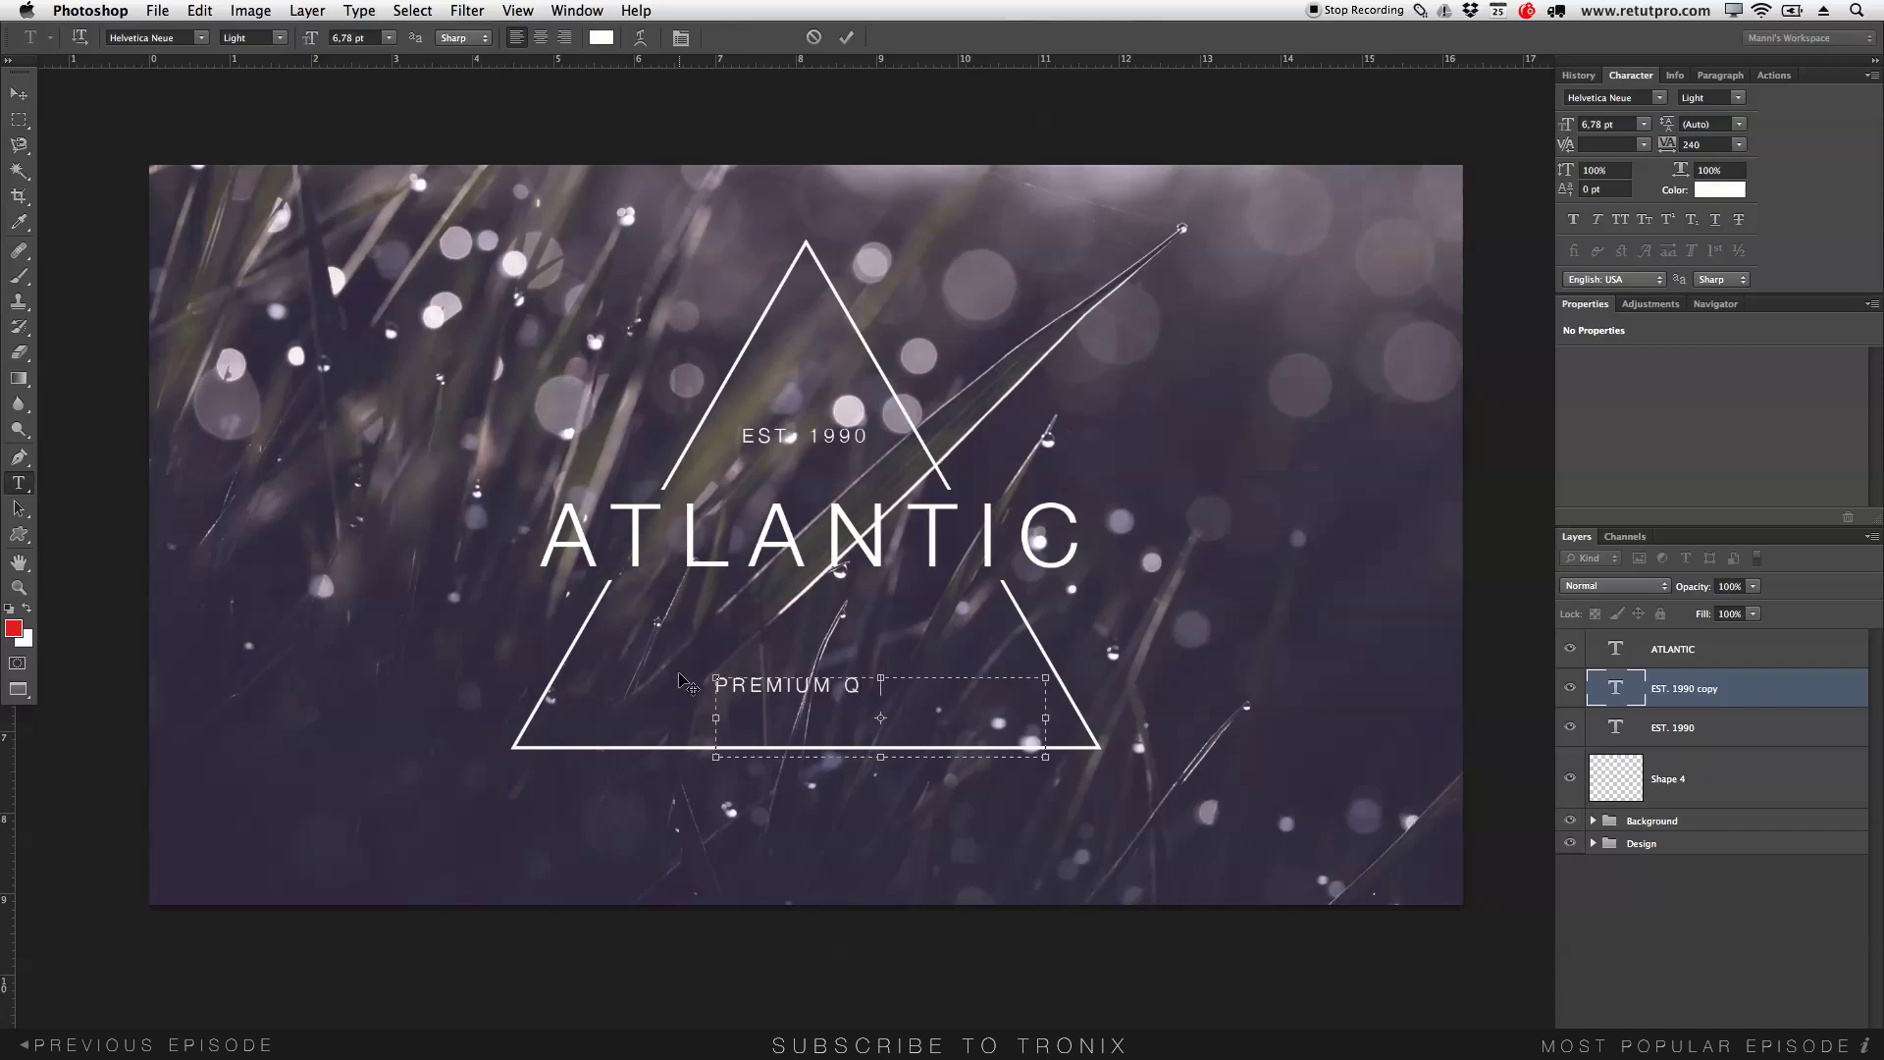
type("ITY")
Format the PREMIUM QUALITY text at 8.78 pt with 480 tracking, widening its text box to fit, and commit it.
key("super+a")
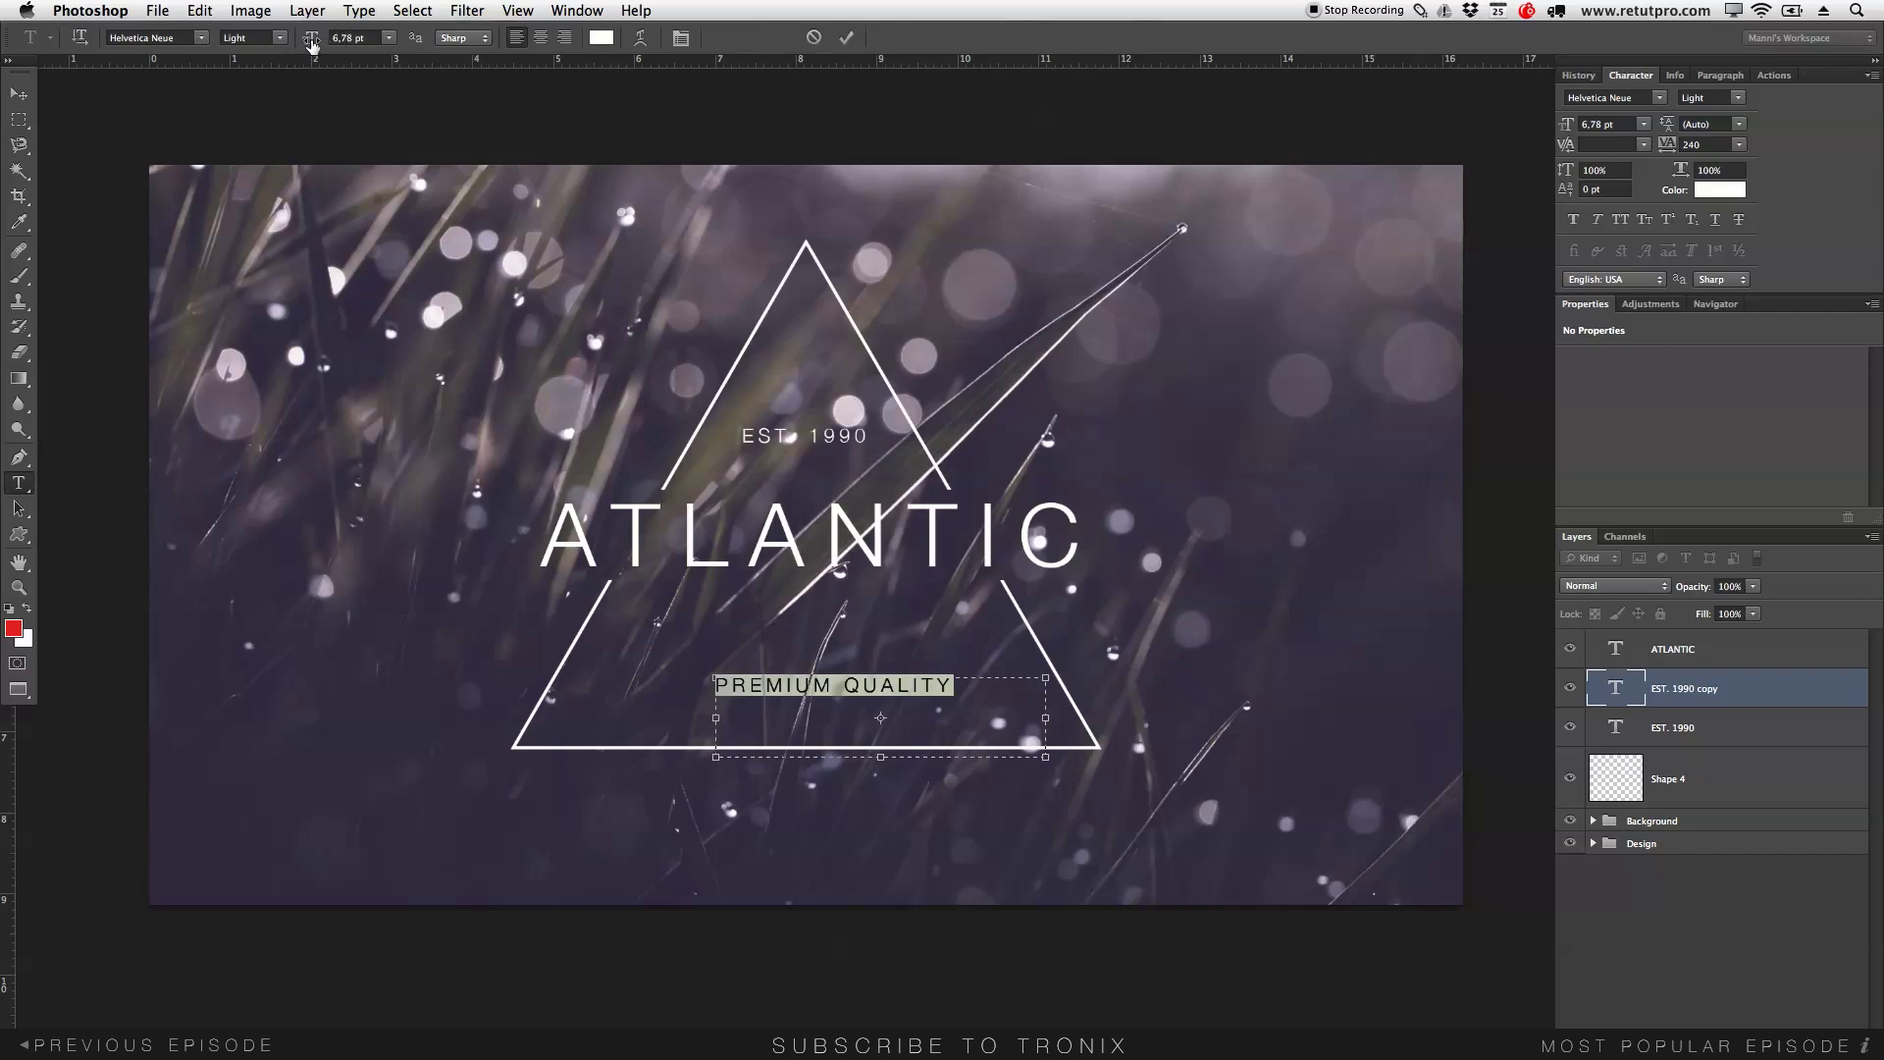
key("super+shift+period")
left_click_drag(1046, 760, 1252, 774)
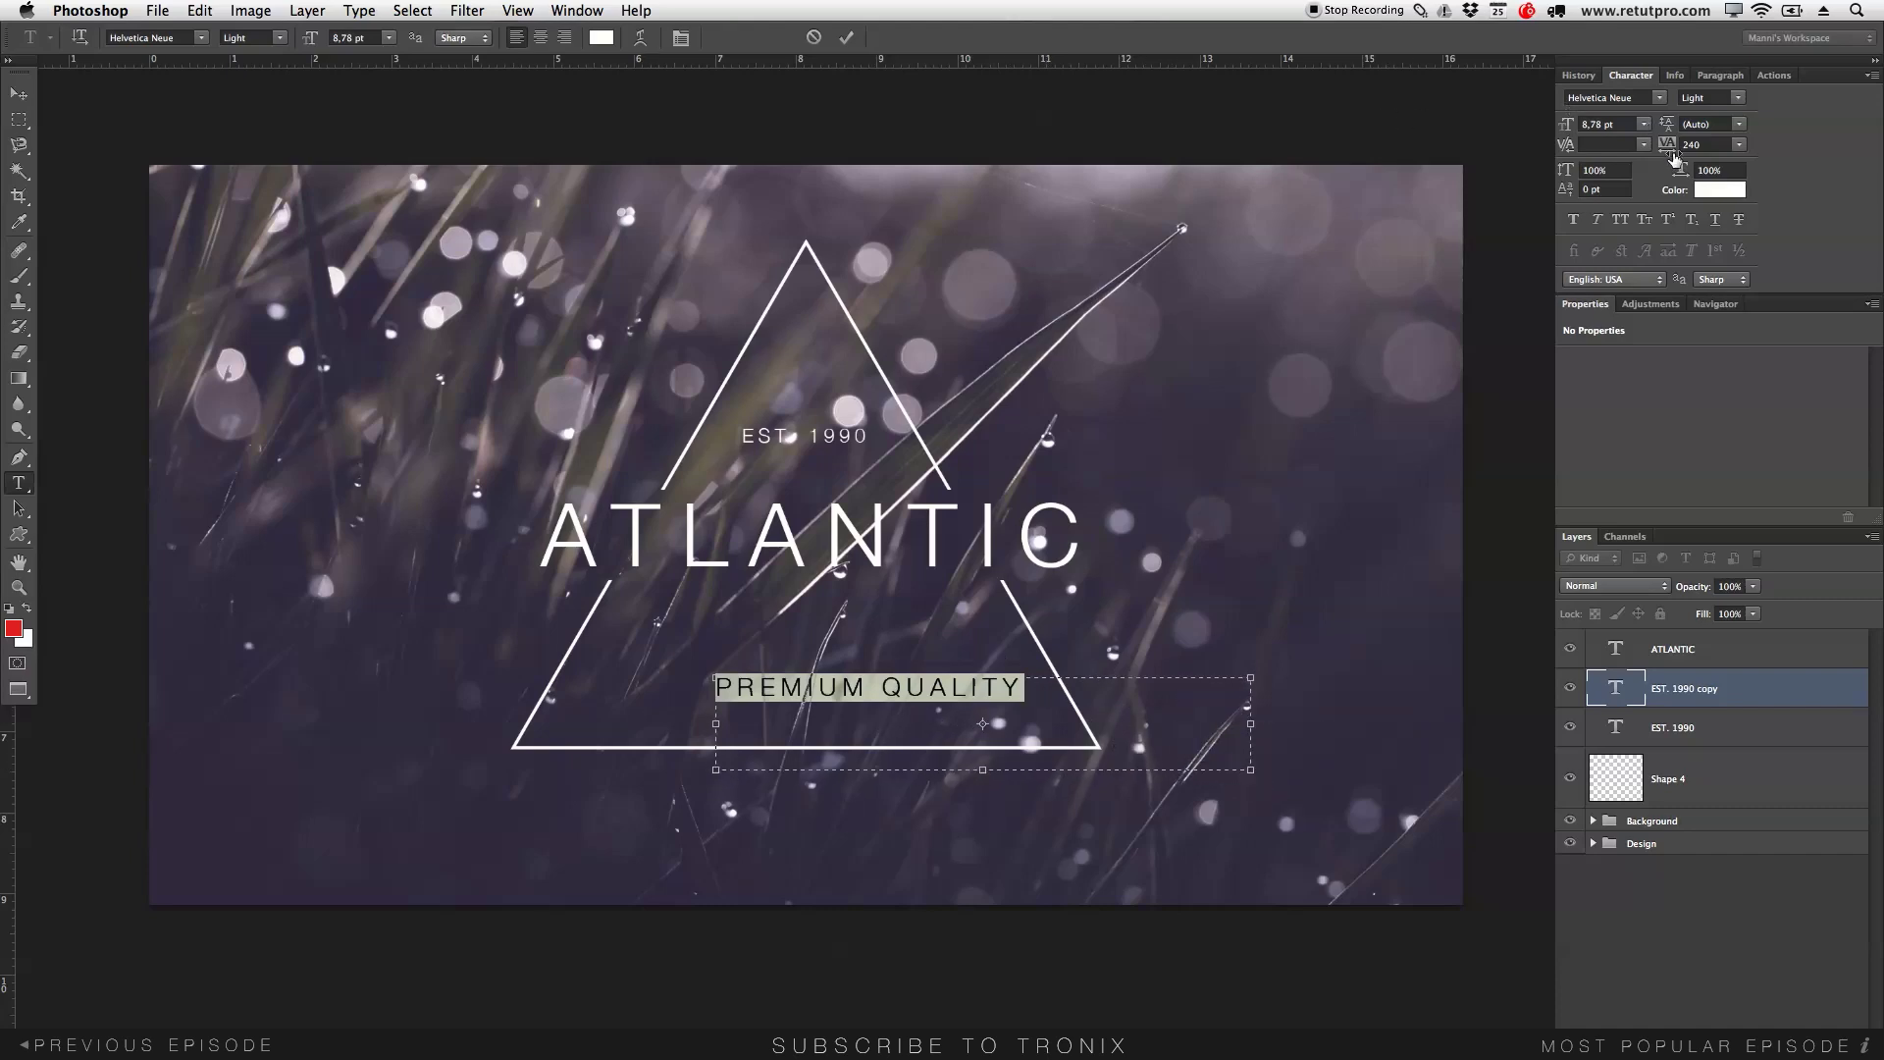
left_click_drag(1675, 155, 1684, 150)
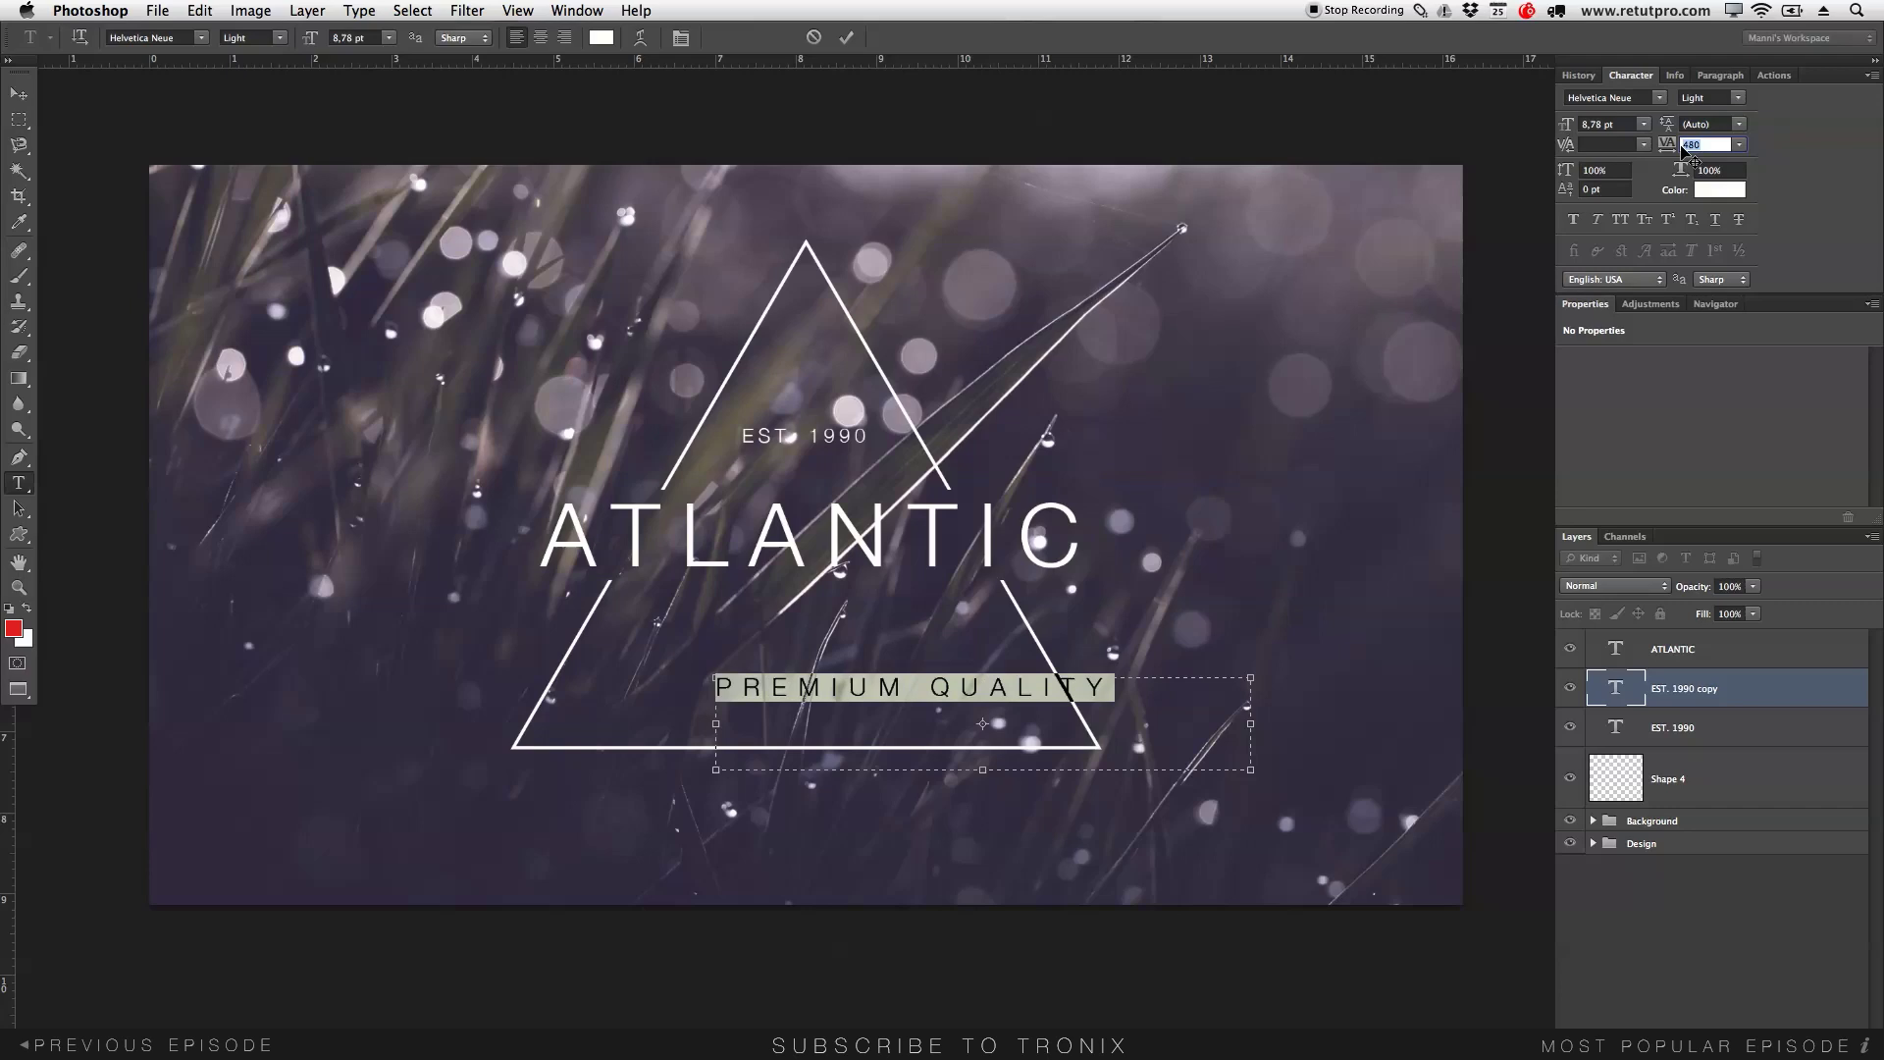
left_click(850, 36)
Move the PREMIUM QUALITY text to the horizontal middle of the triangle and nudge it slightly up from the base.
left_click(20, 95)
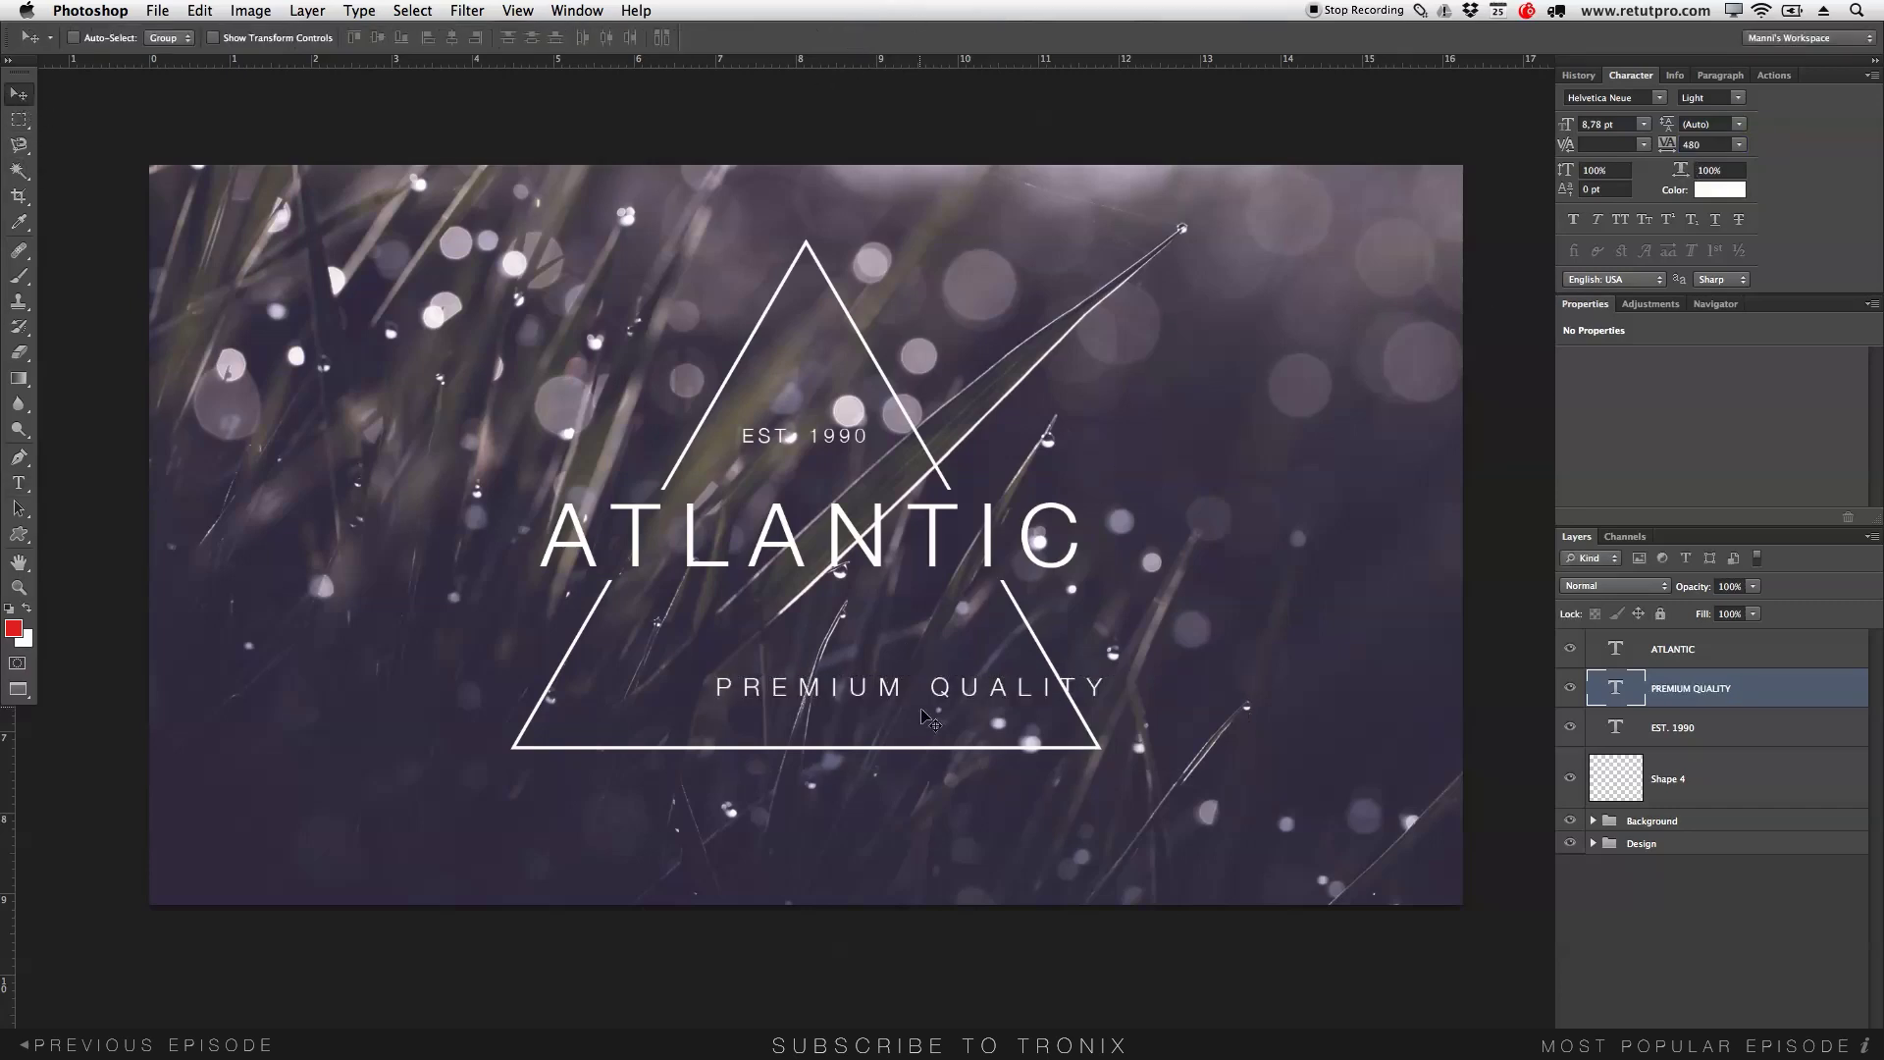
left_click_drag(967, 690, 863, 692)
key("Up")
key("Up")
key("Up")
key("Up")
key("Up")
key("Up")
key("Up")
key("Up")
key("Up")
key("Up")
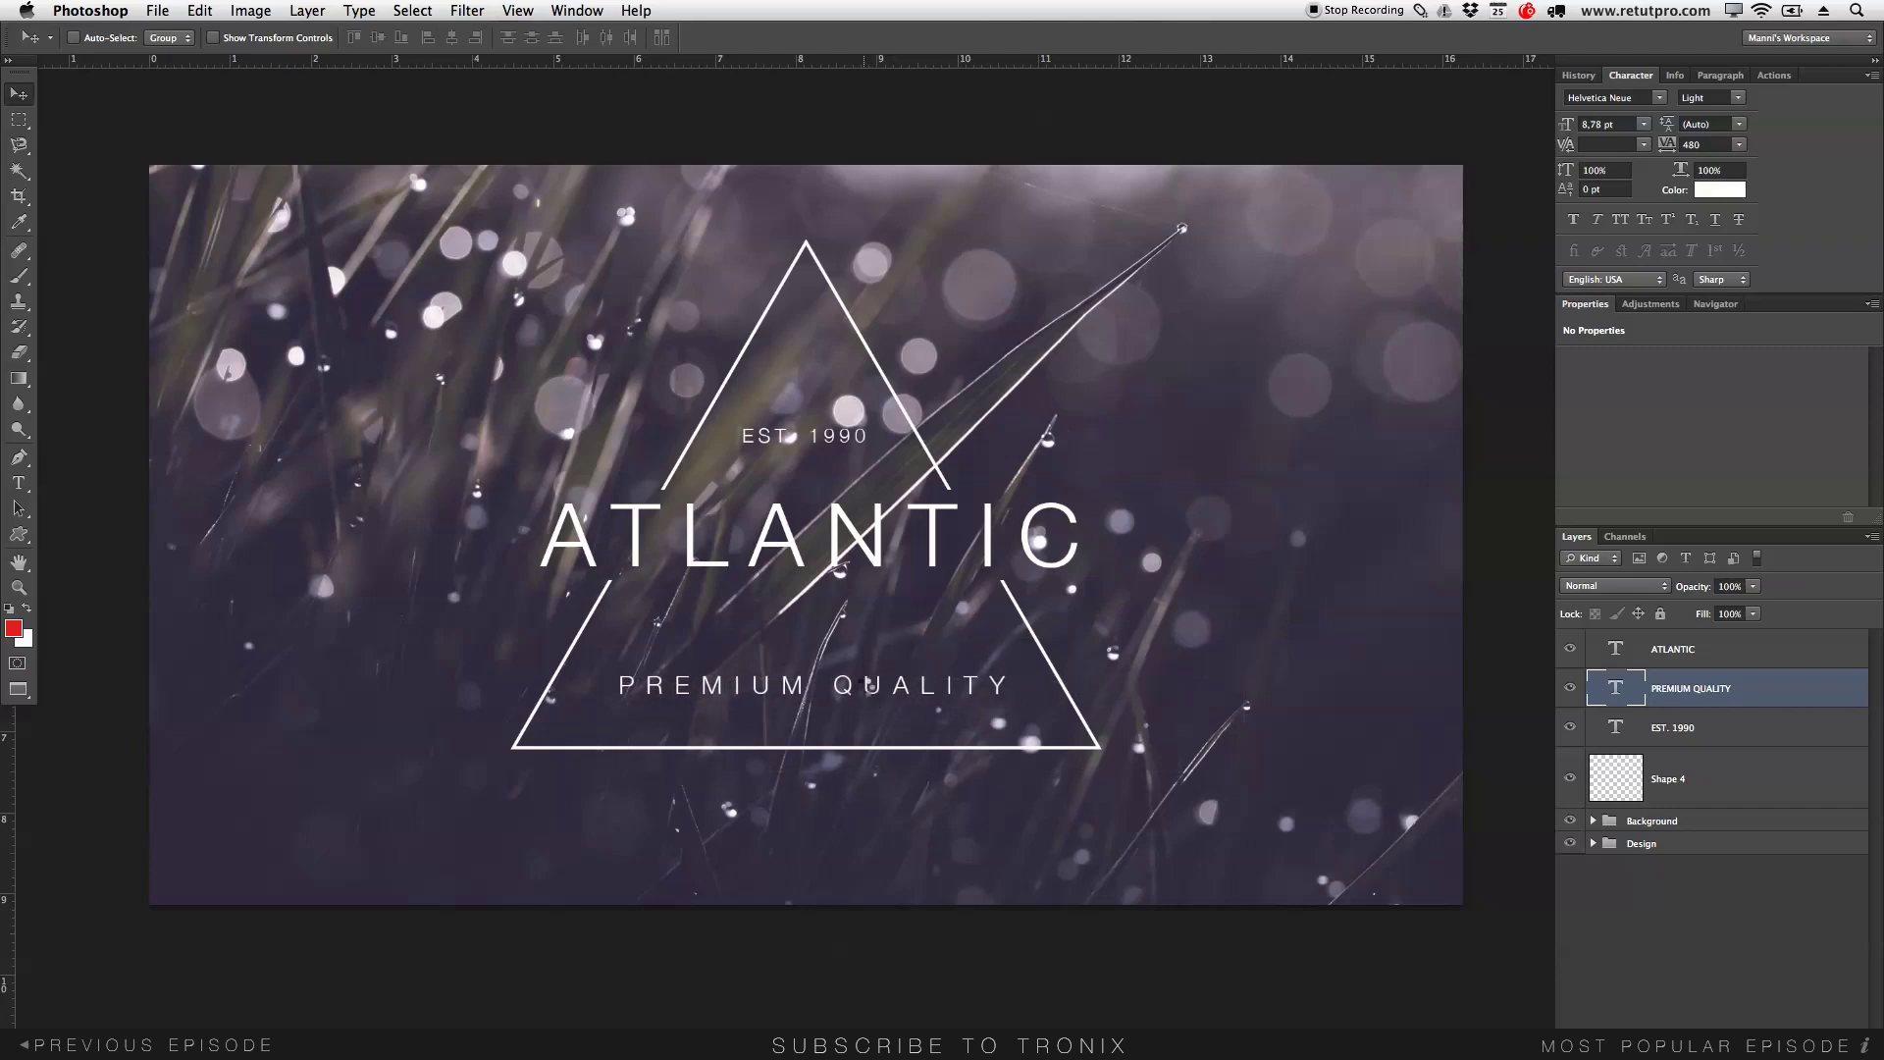
key("Up")
key("Down")
key("Left")
key("Left")
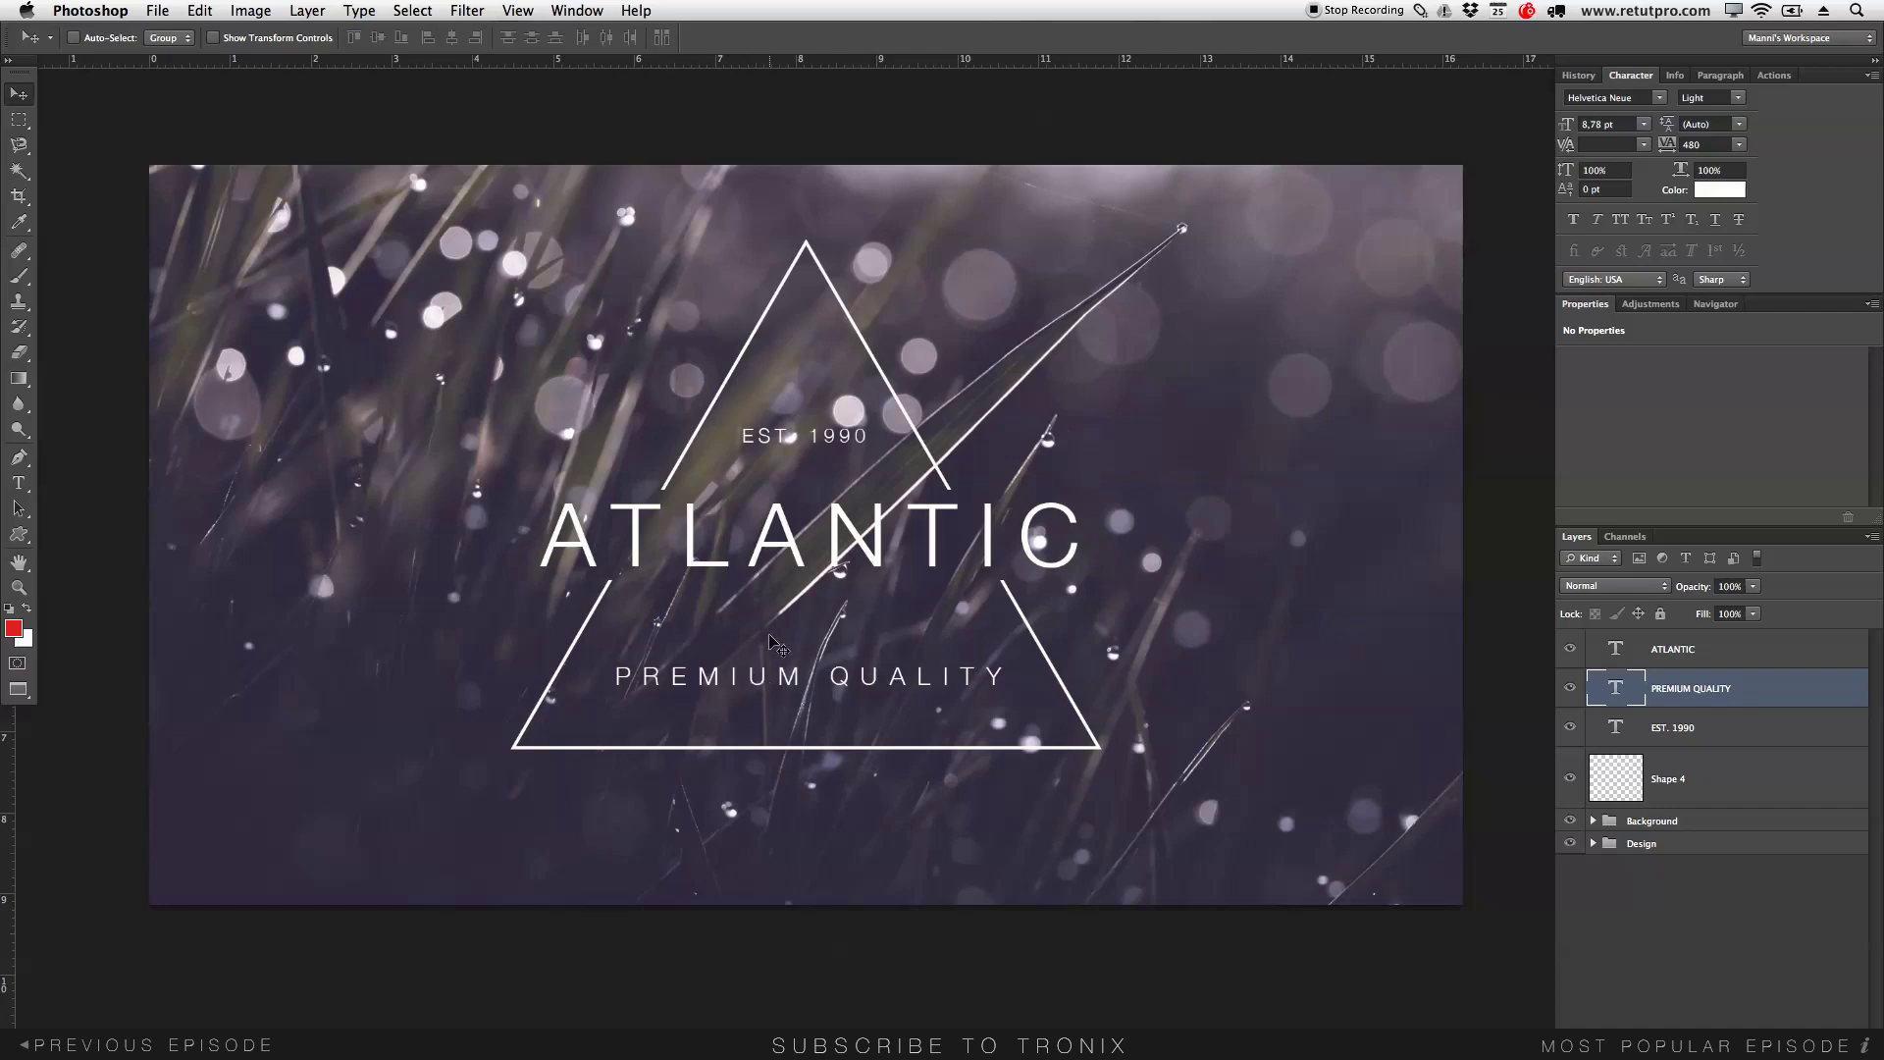
Put the Shape 4 triangle layer into a new group named Shape.
key("z")
left_click_drag(824, 616, 807, 616)
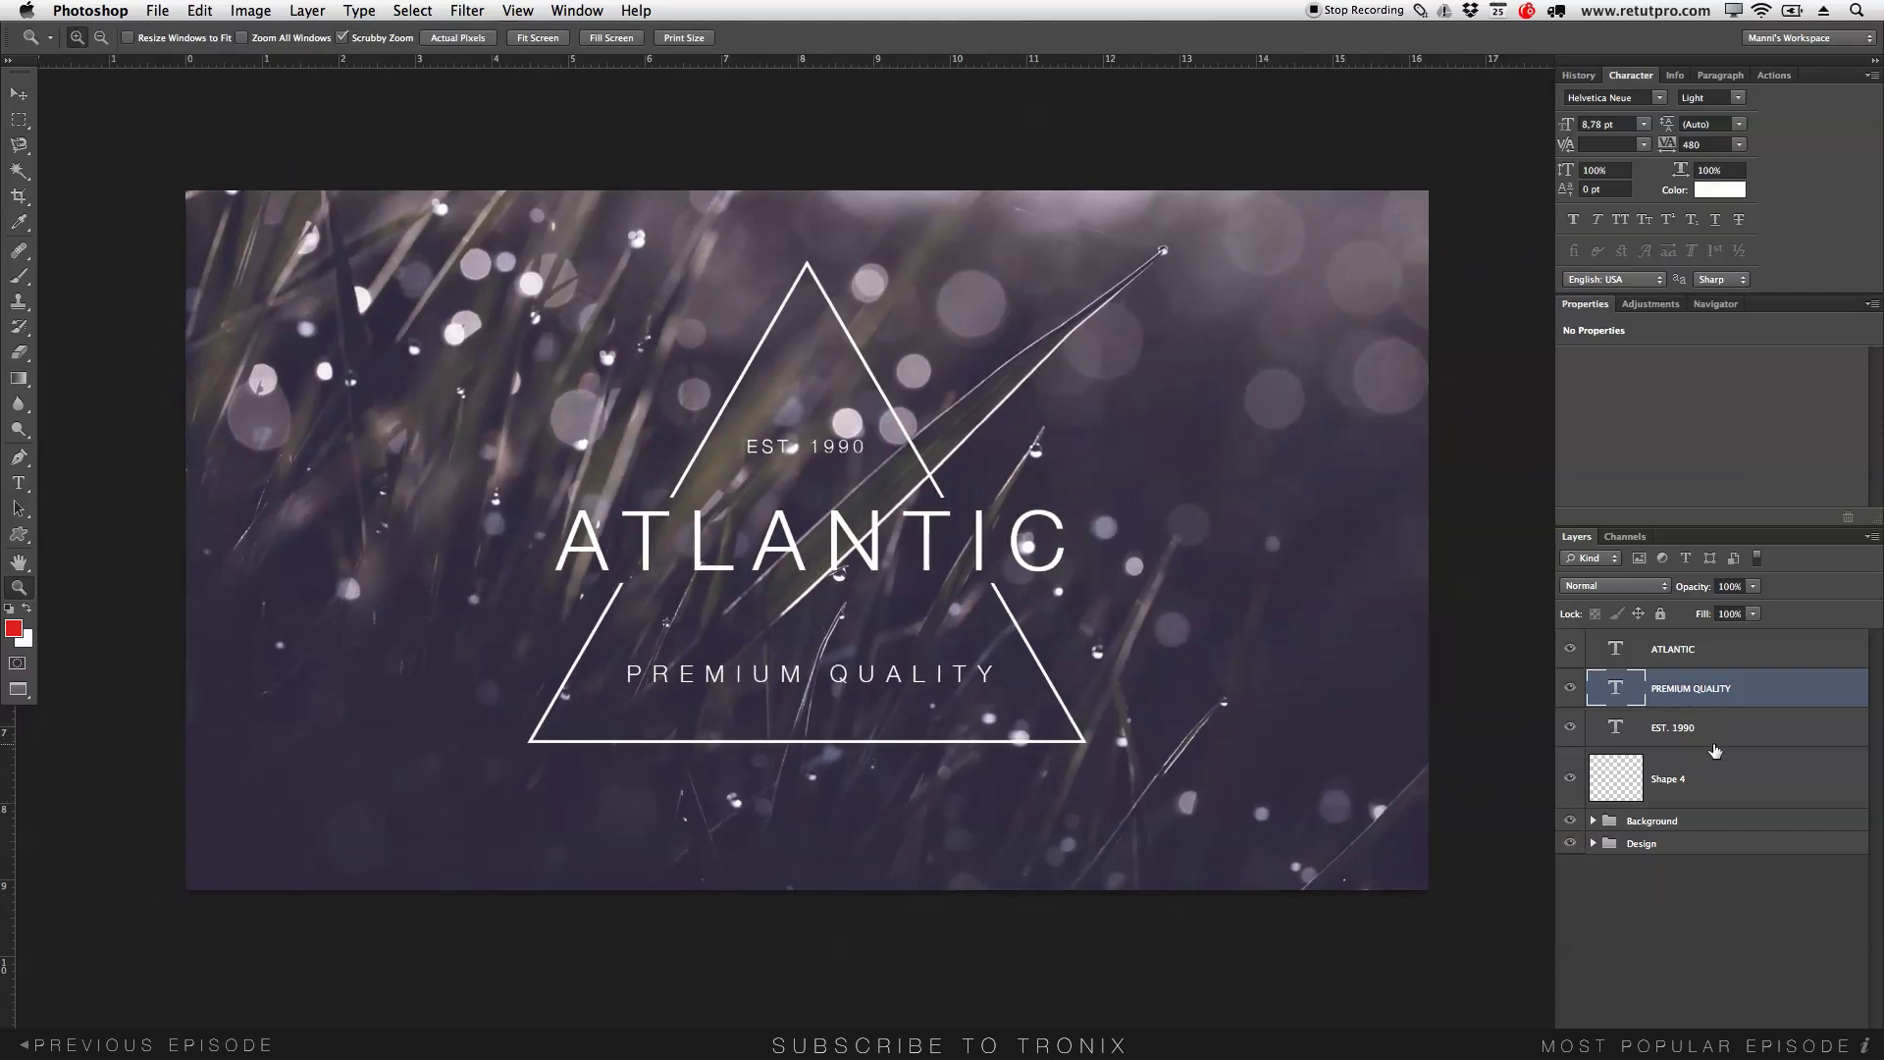
left_click(1712, 777)
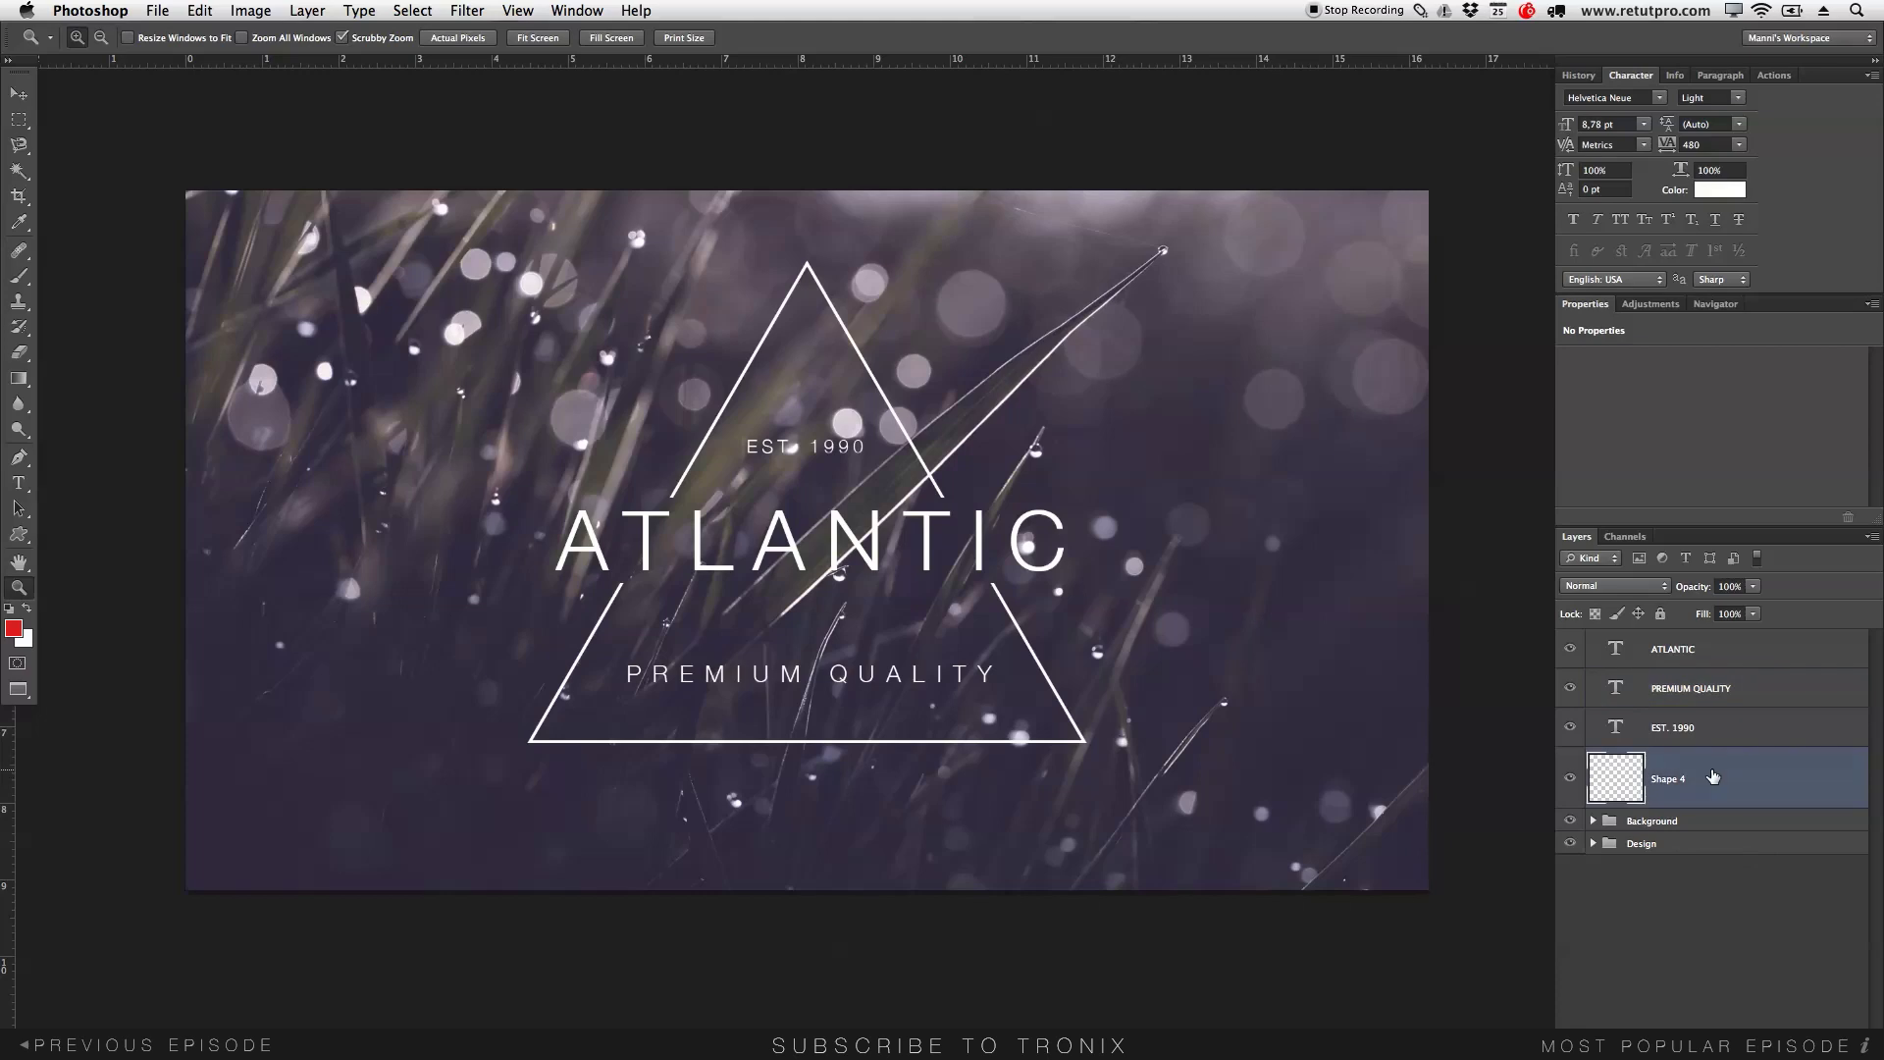
key("super+g")
double_click(1638, 760)
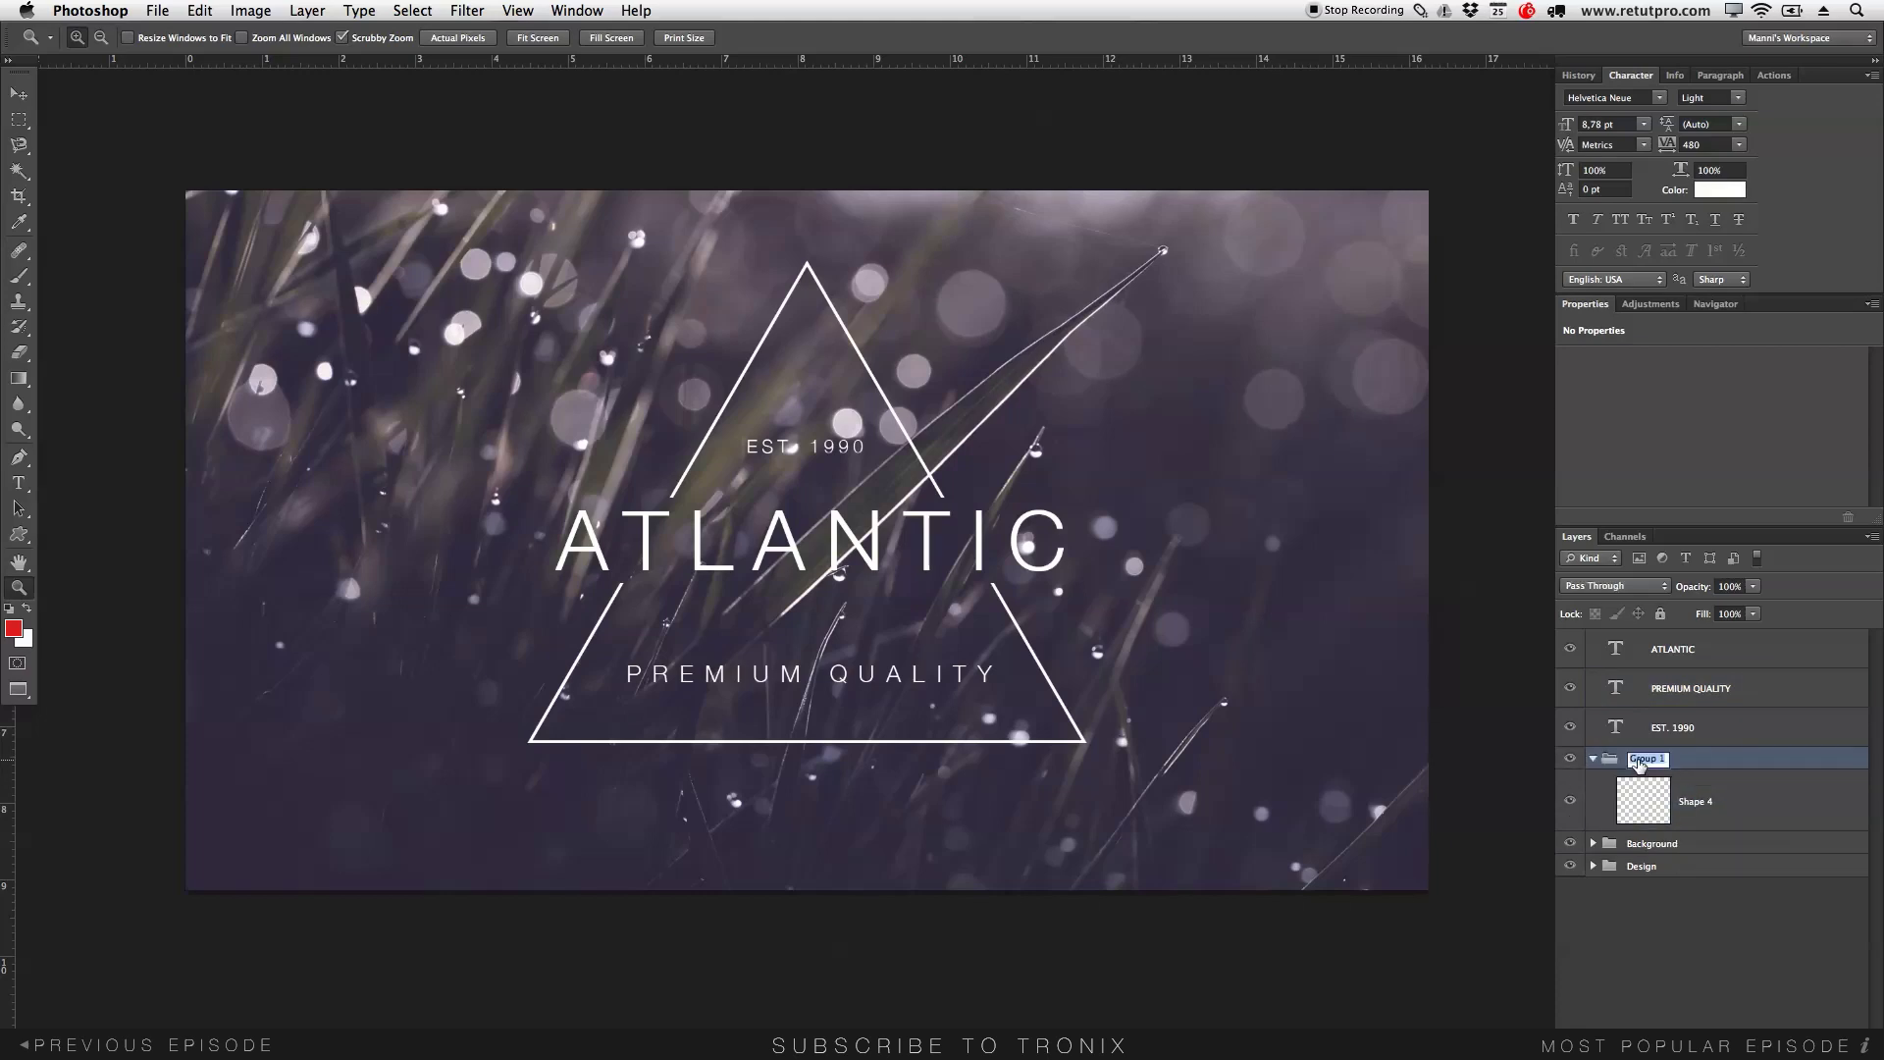
type("Shape")
key("Return")
Group the EST. 1990, PREMIUM QUALITY and ATLANTIC layers as Text and collapse the Shape group.
left_click(1704, 731)
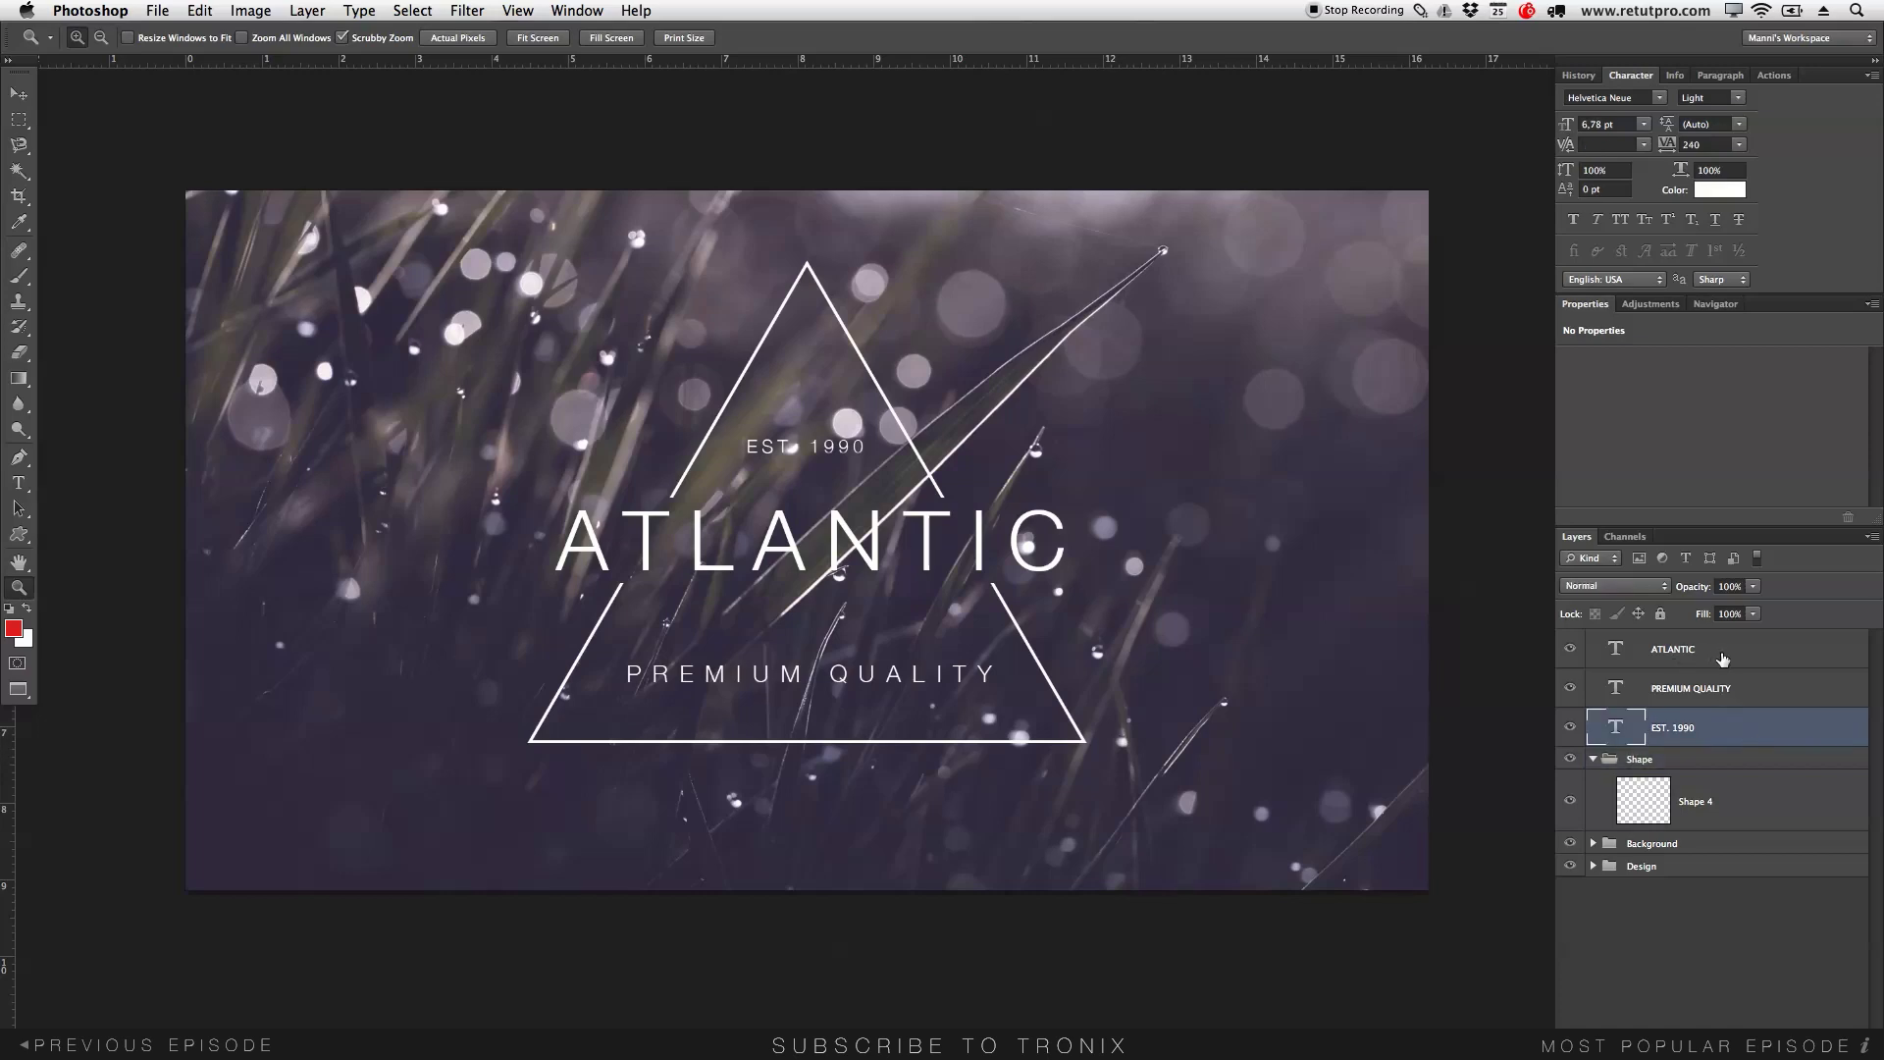
left_click(1723, 656, "shift")
key("super+g")
double_click(1648, 648)
type("Text")
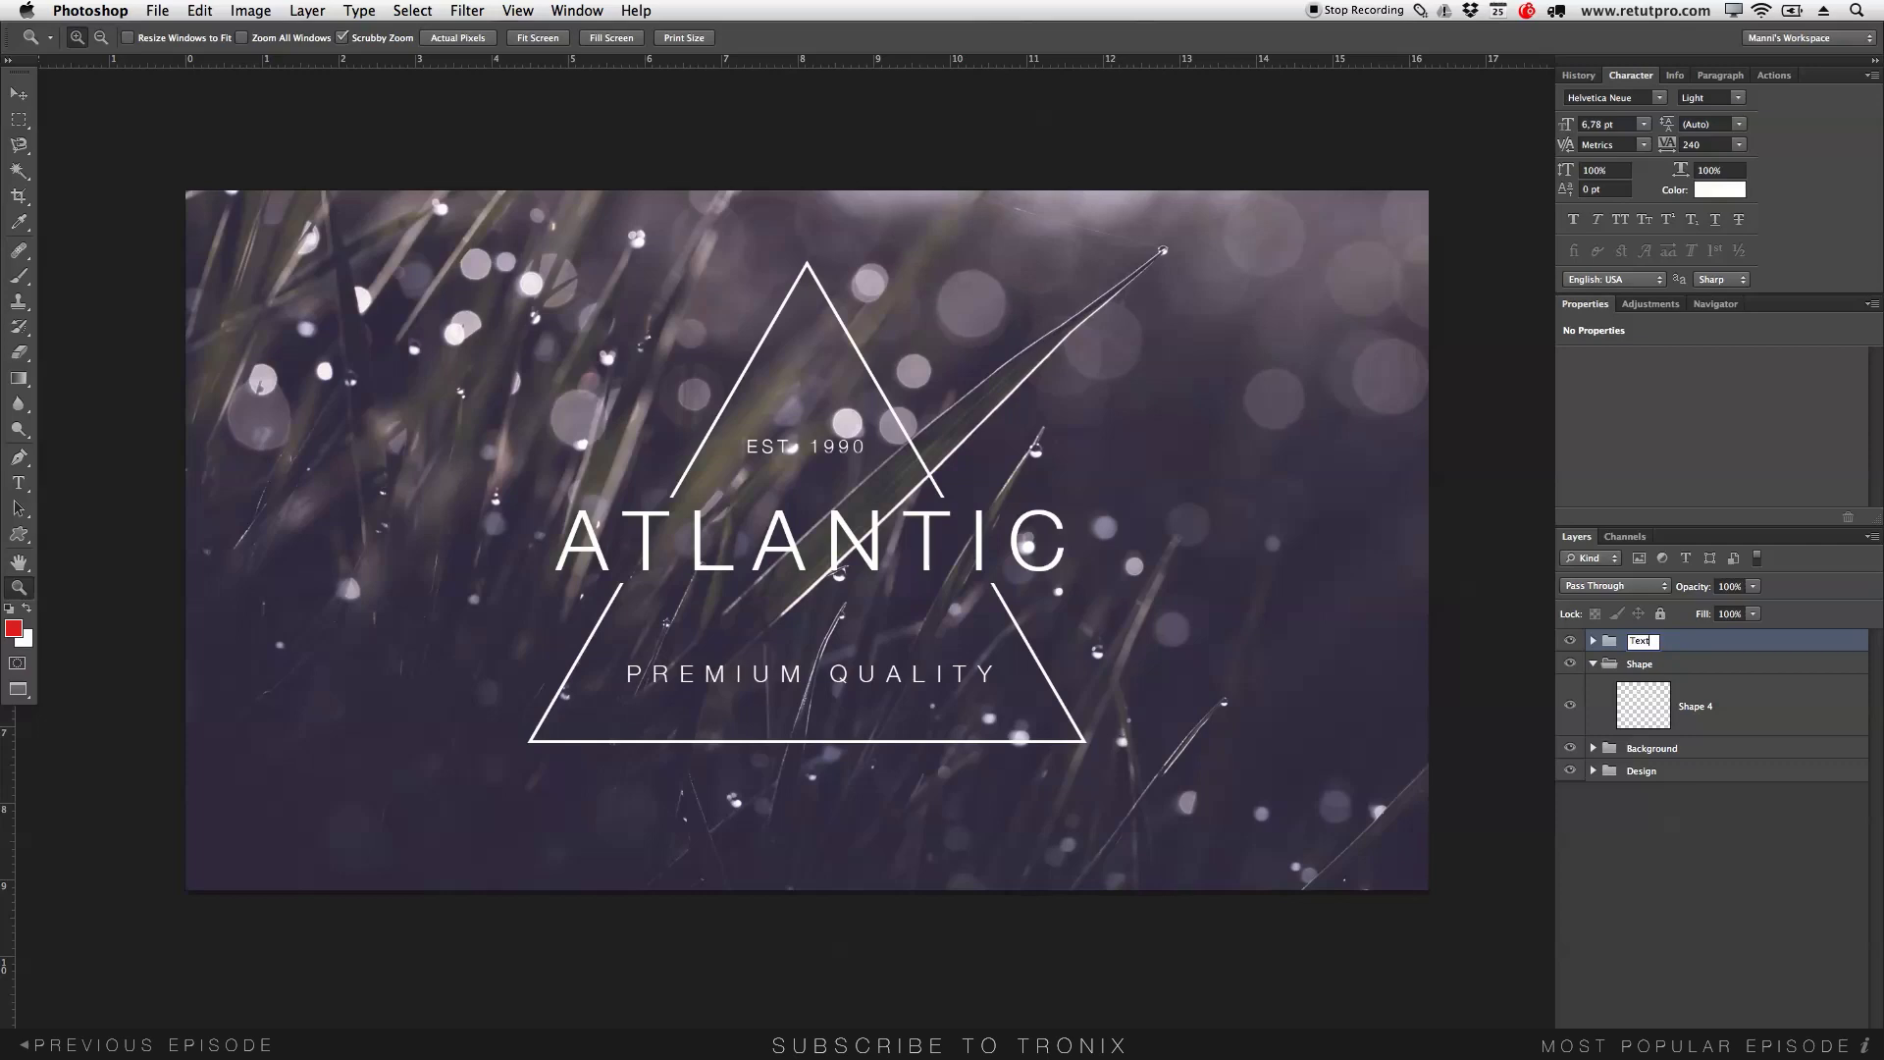
key("Return")
left_click(1593, 663)
Examine the layers in the Background group and compare them with the background layers of the original Design group.
left_click(1593, 686)
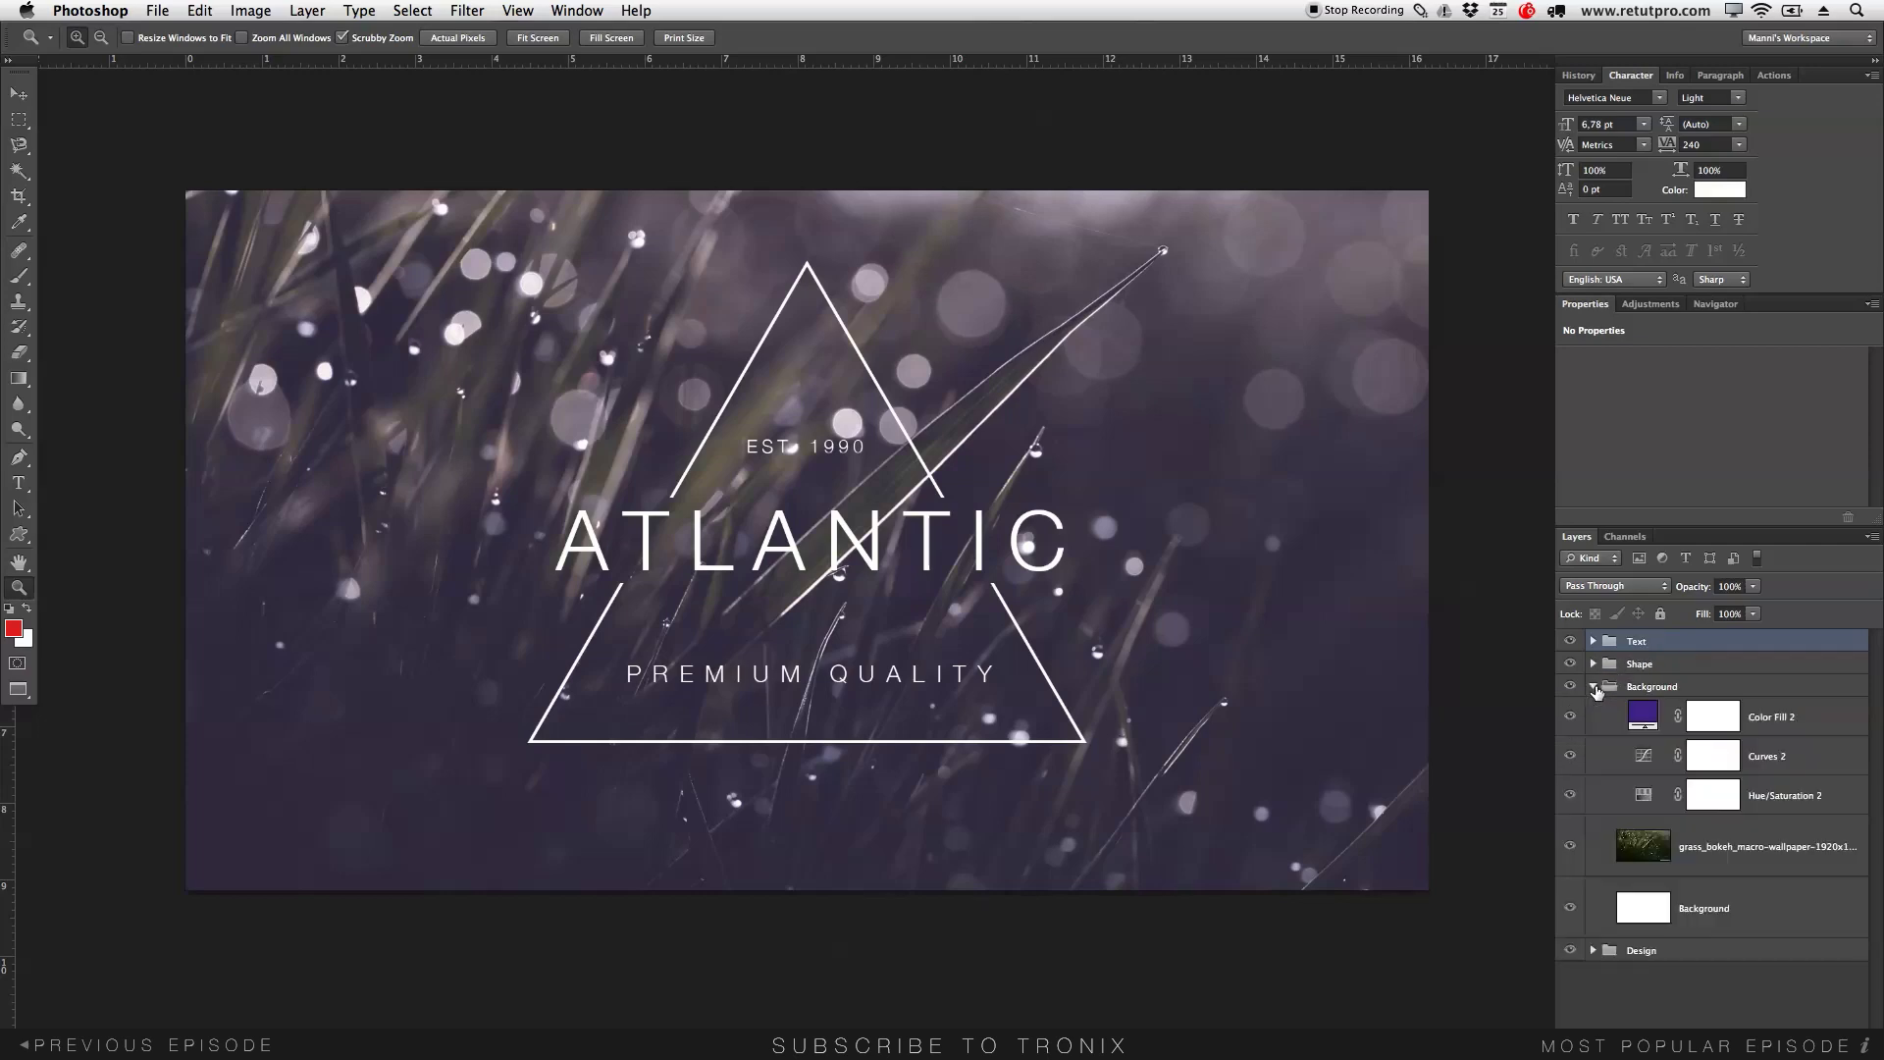
left_click(1684, 853)
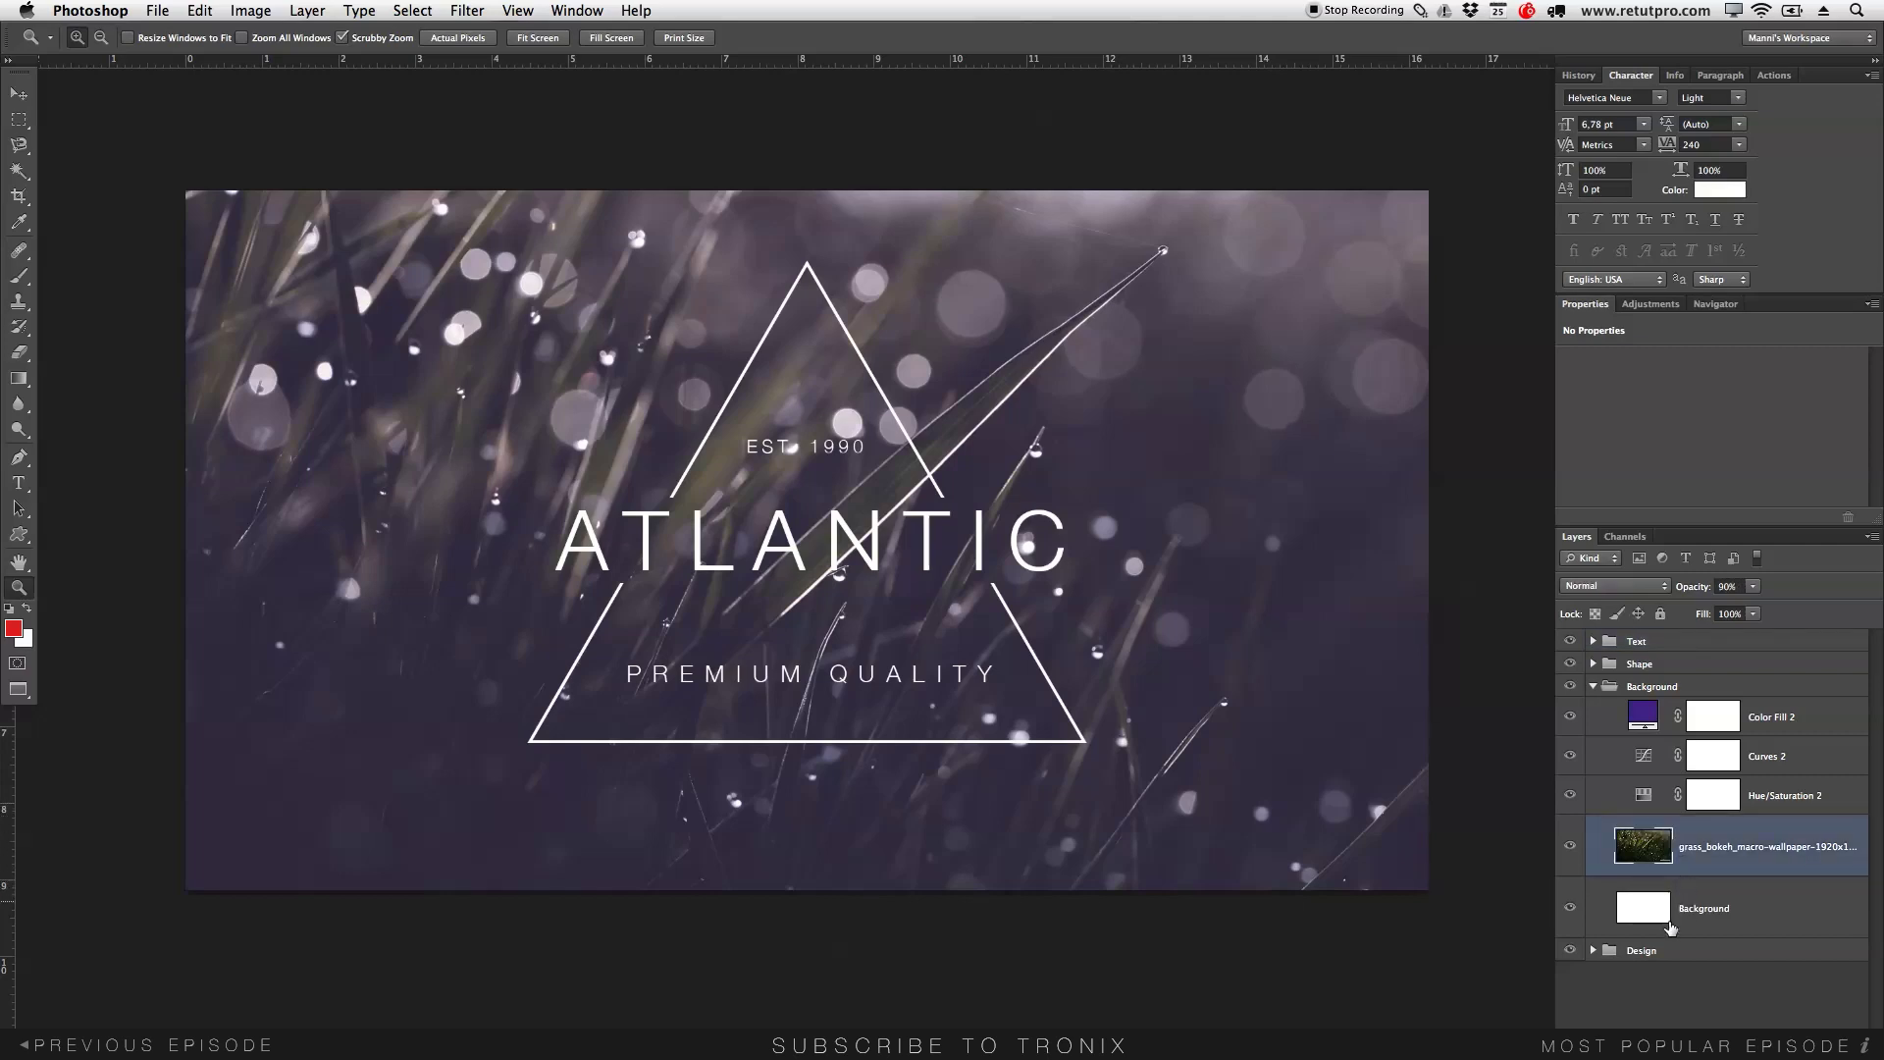
left_click(1668, 922)
left_click(1593, 950)
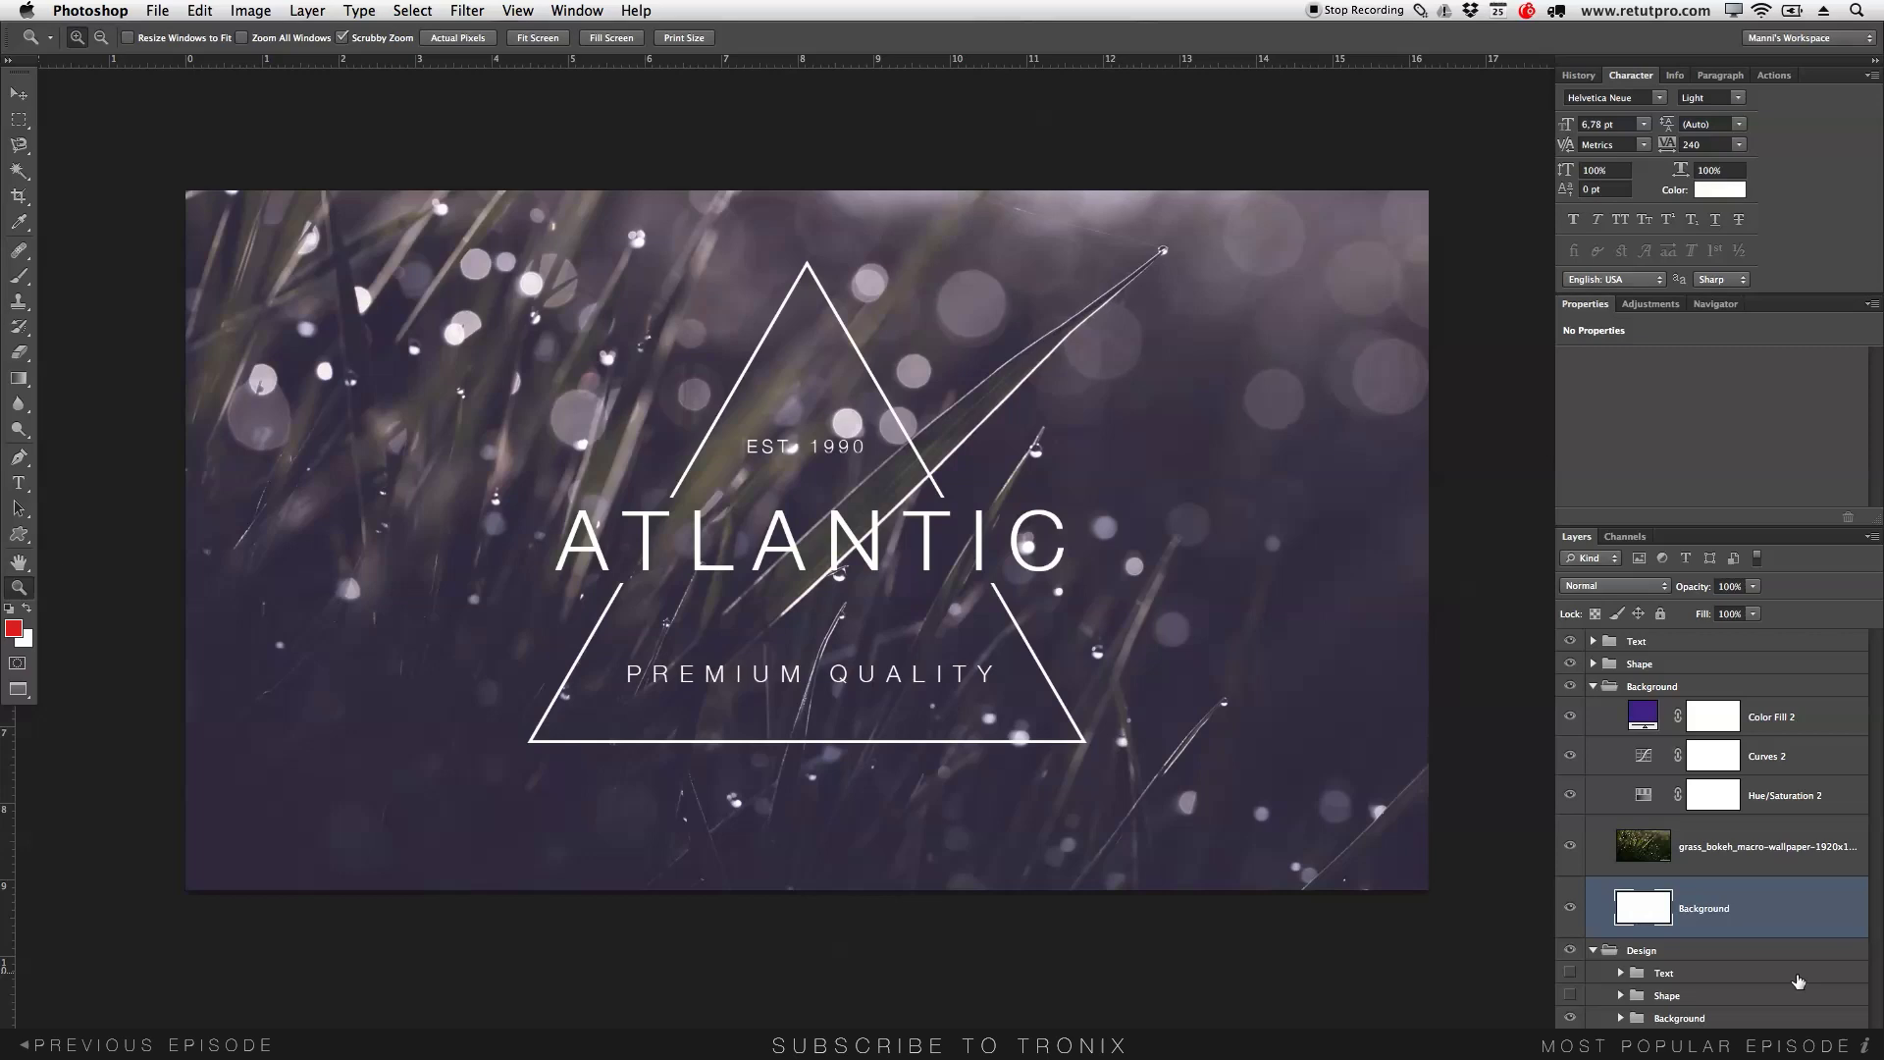
left_click(1643, 1022)
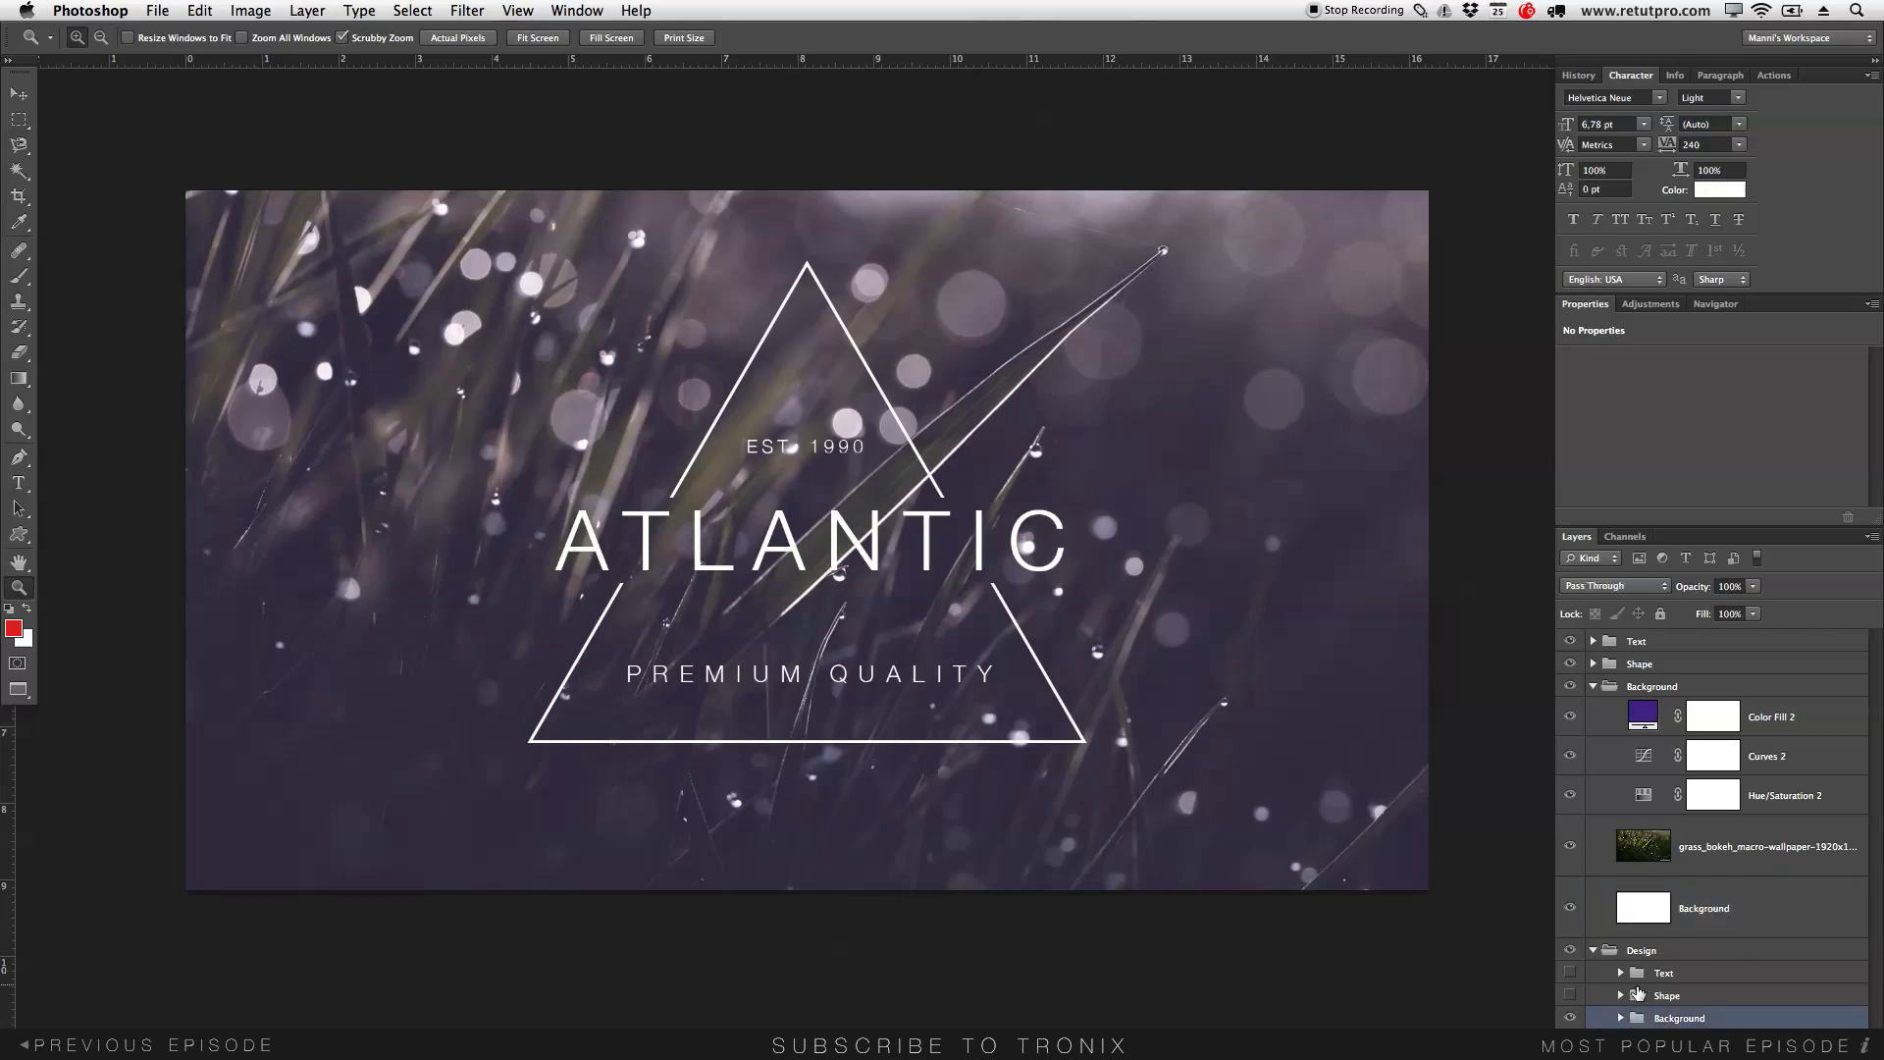
left_click(1622, 1021)
scroll(1879, 944, "down", 3)
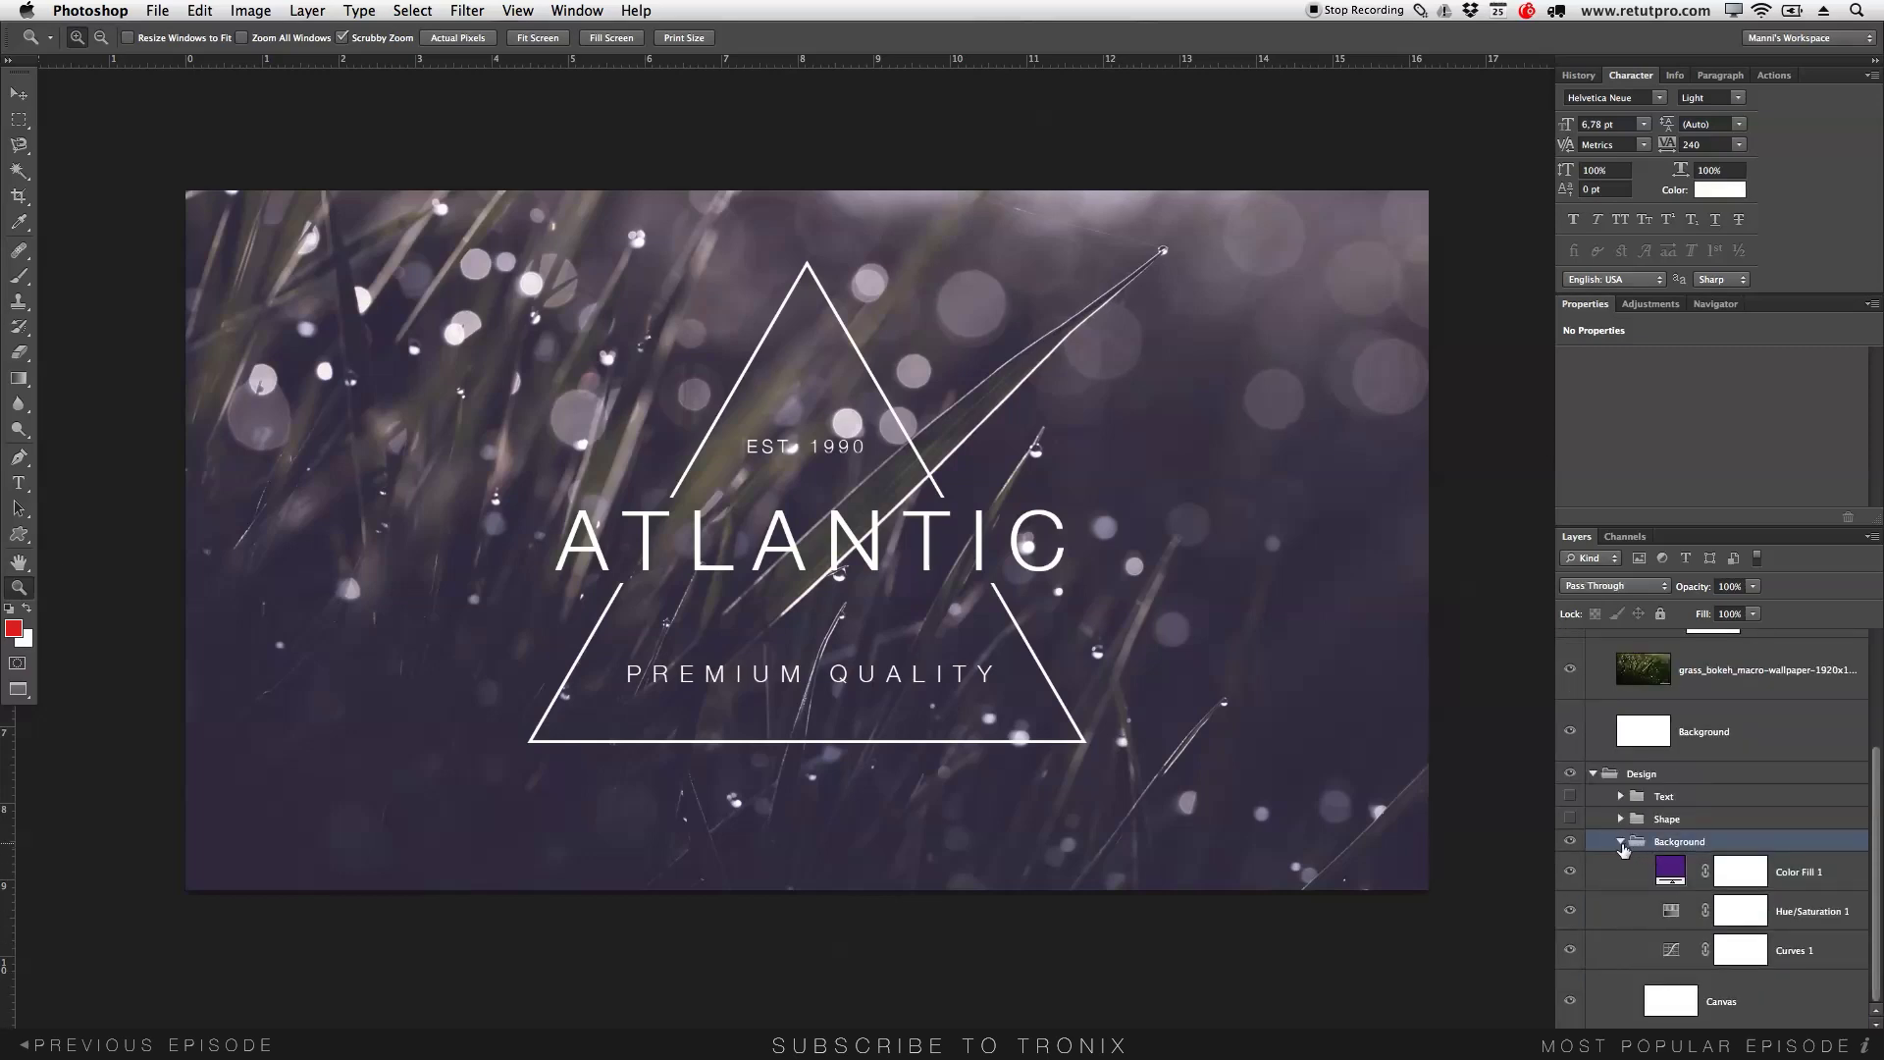
left_click(1620, 841)
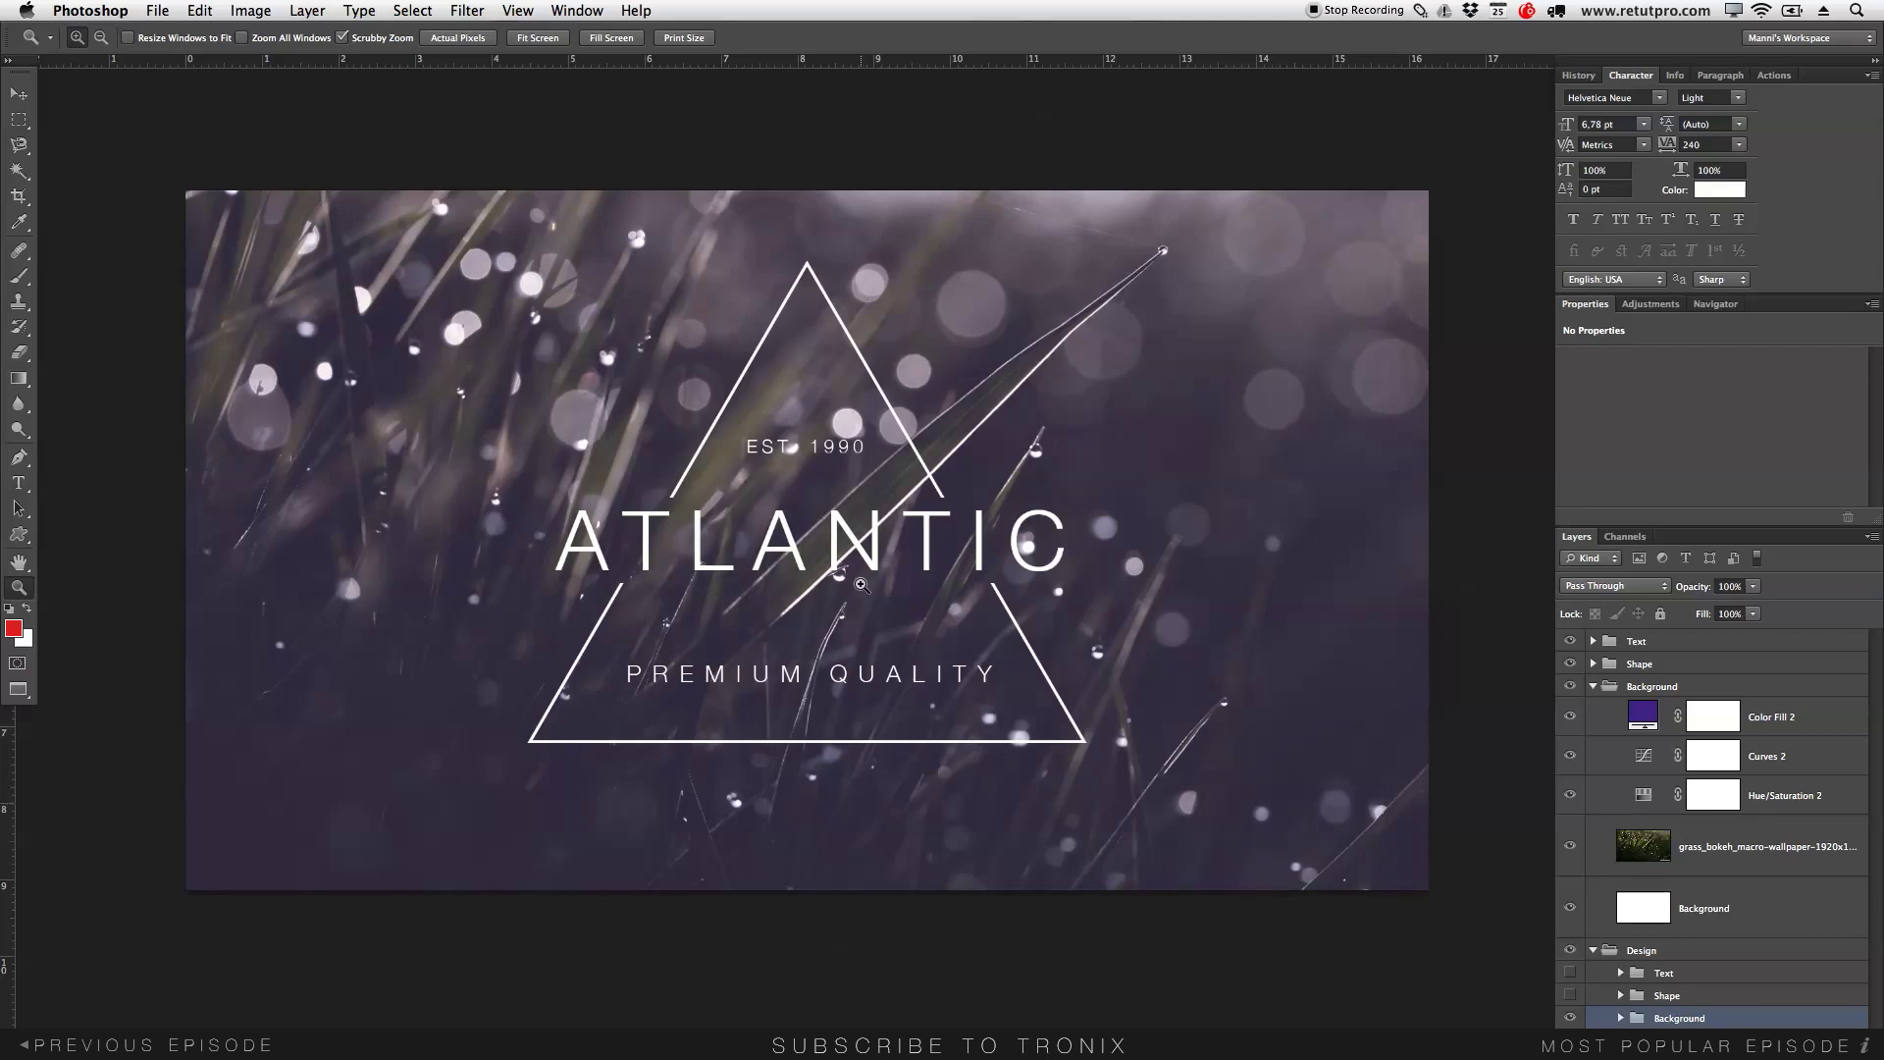
Deepen the shadows in the Curves 2 adjustment by pulling the lower curve point to input 47, output 46.
left_click(1643, 758)
left_click_drag(1683, 527, 1677, 826)
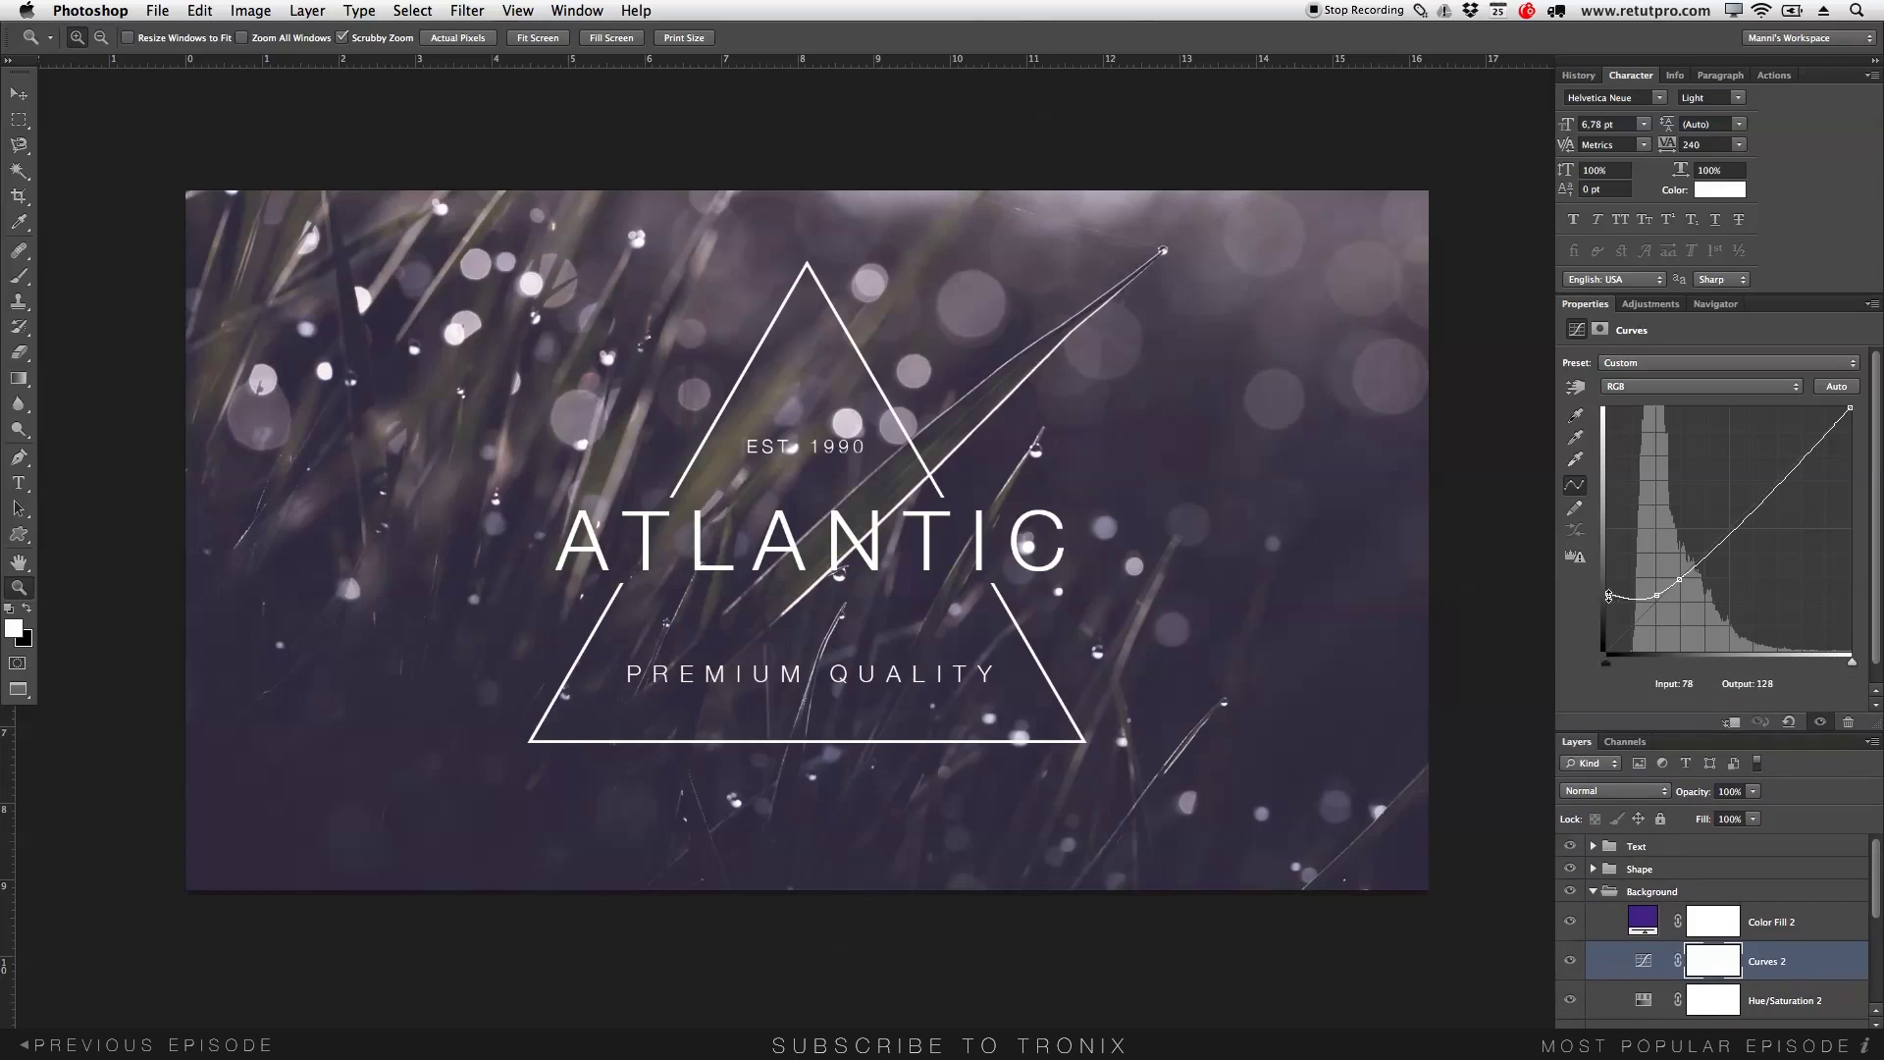
left_click_drag(1609, 595, 1652, 606)
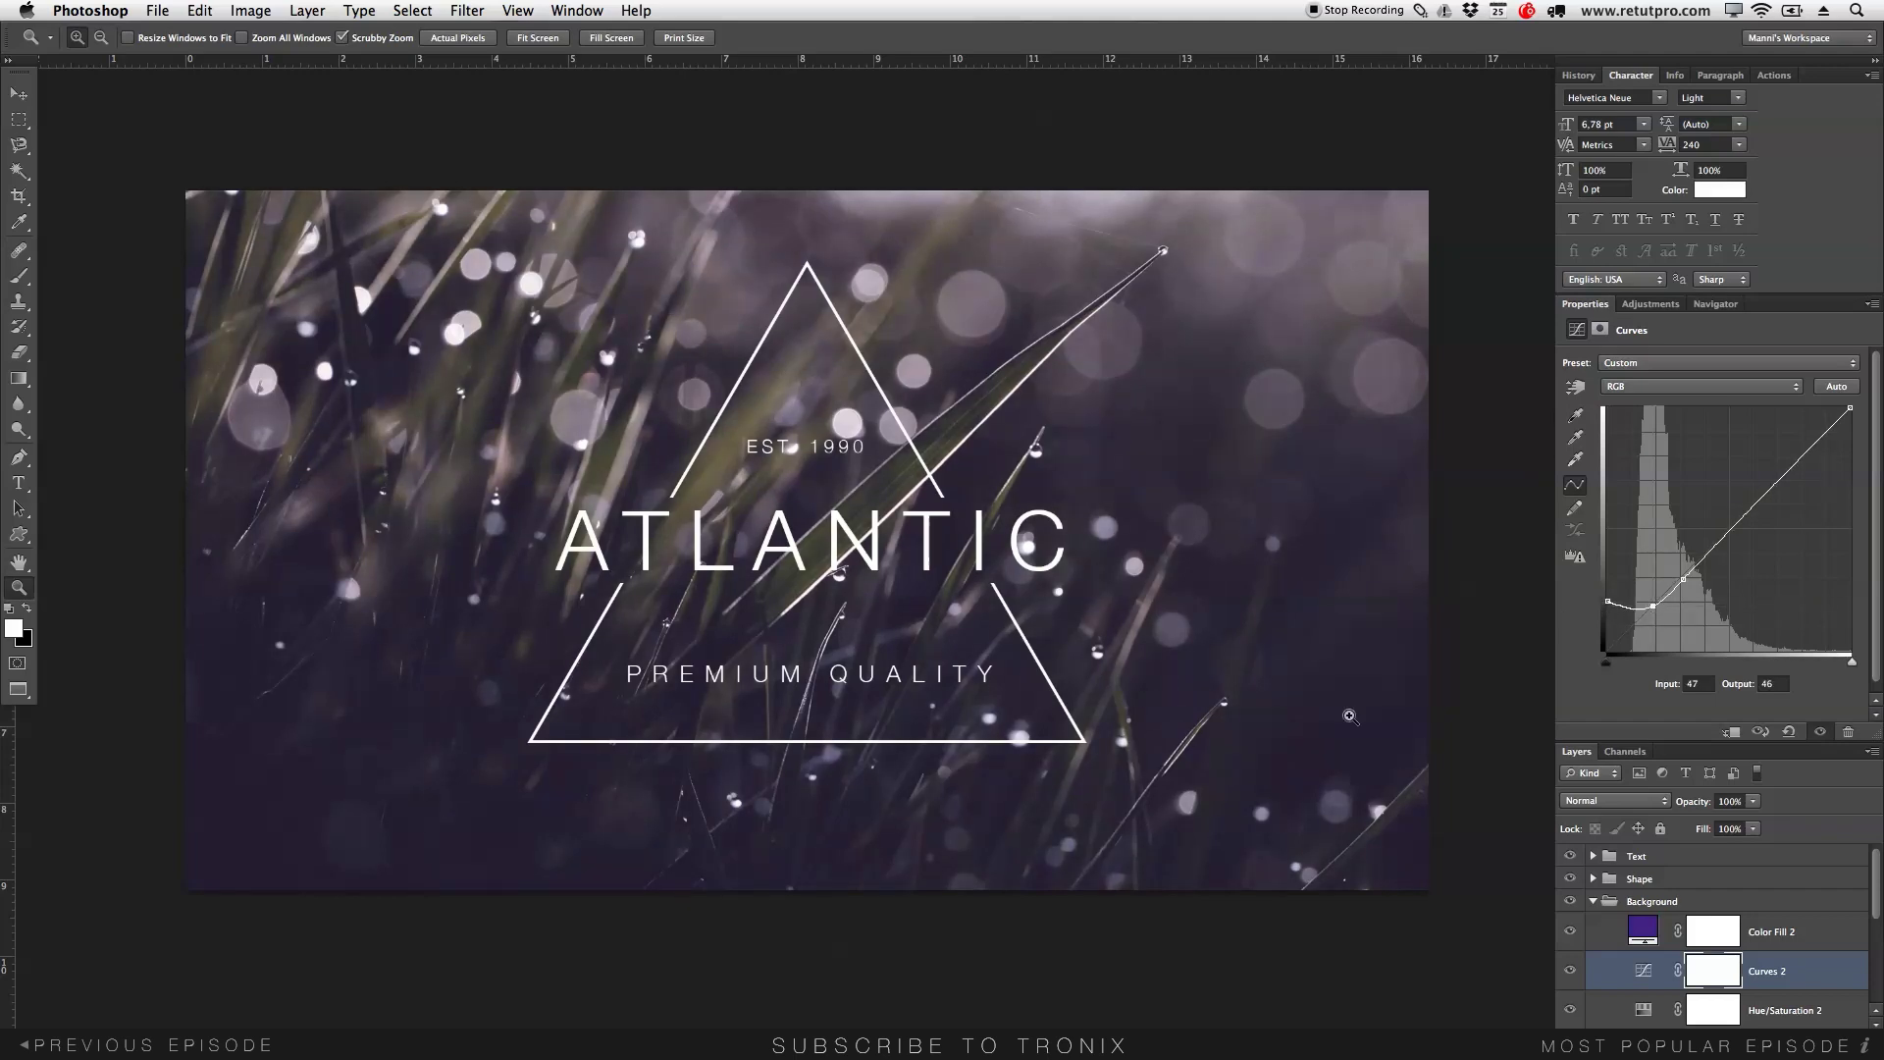